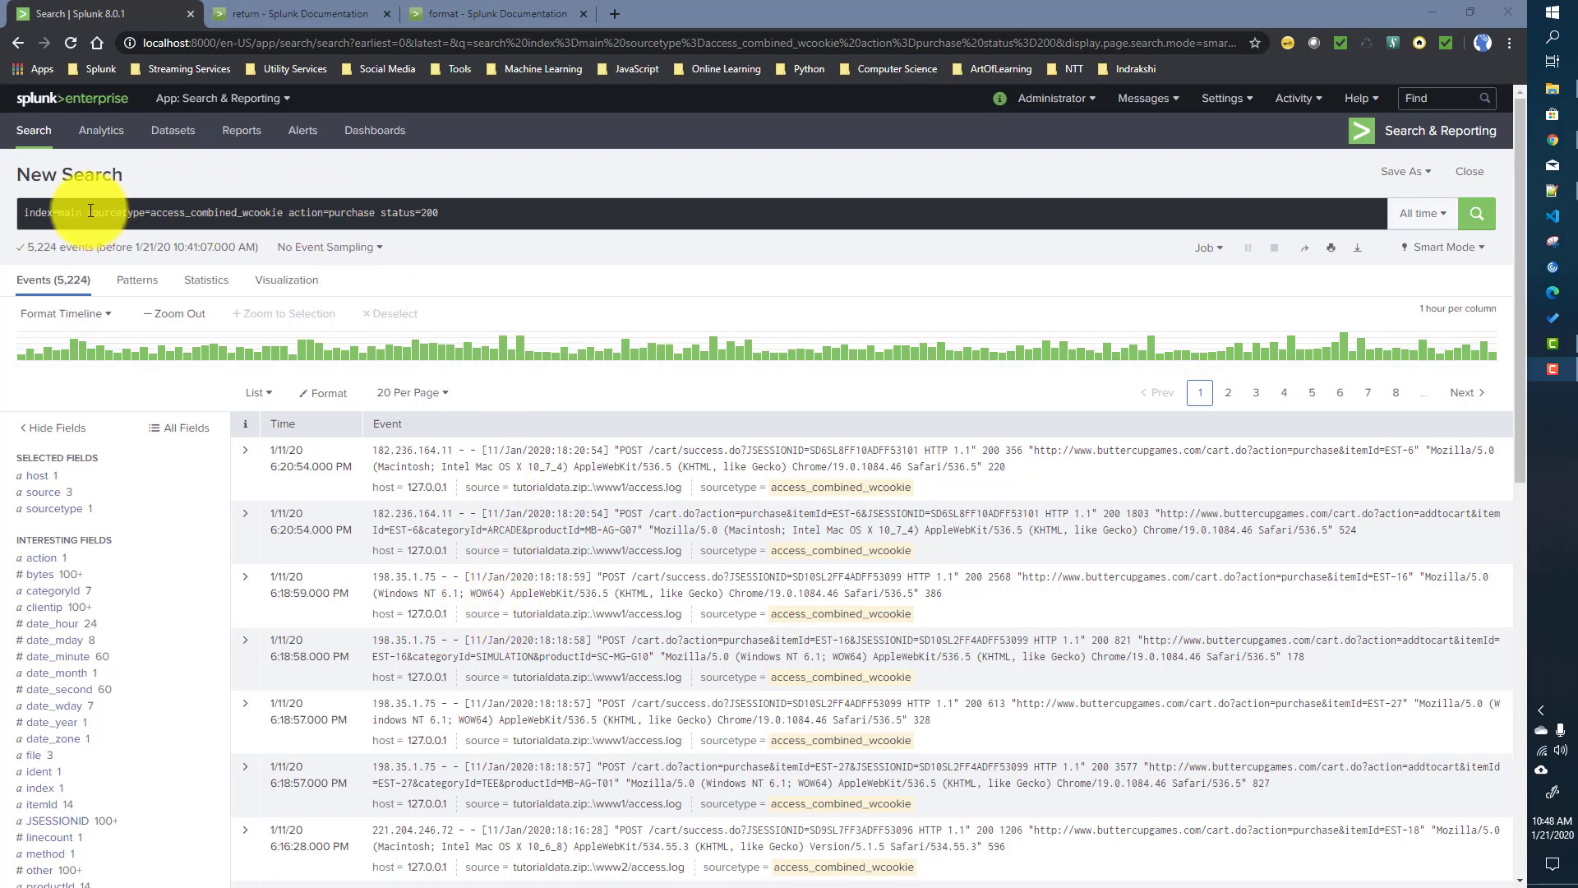
Append to the query a bracketed subsearch of the same purchase events, piped to top limit=1 clientip and table clientip
double_click(415, 214)
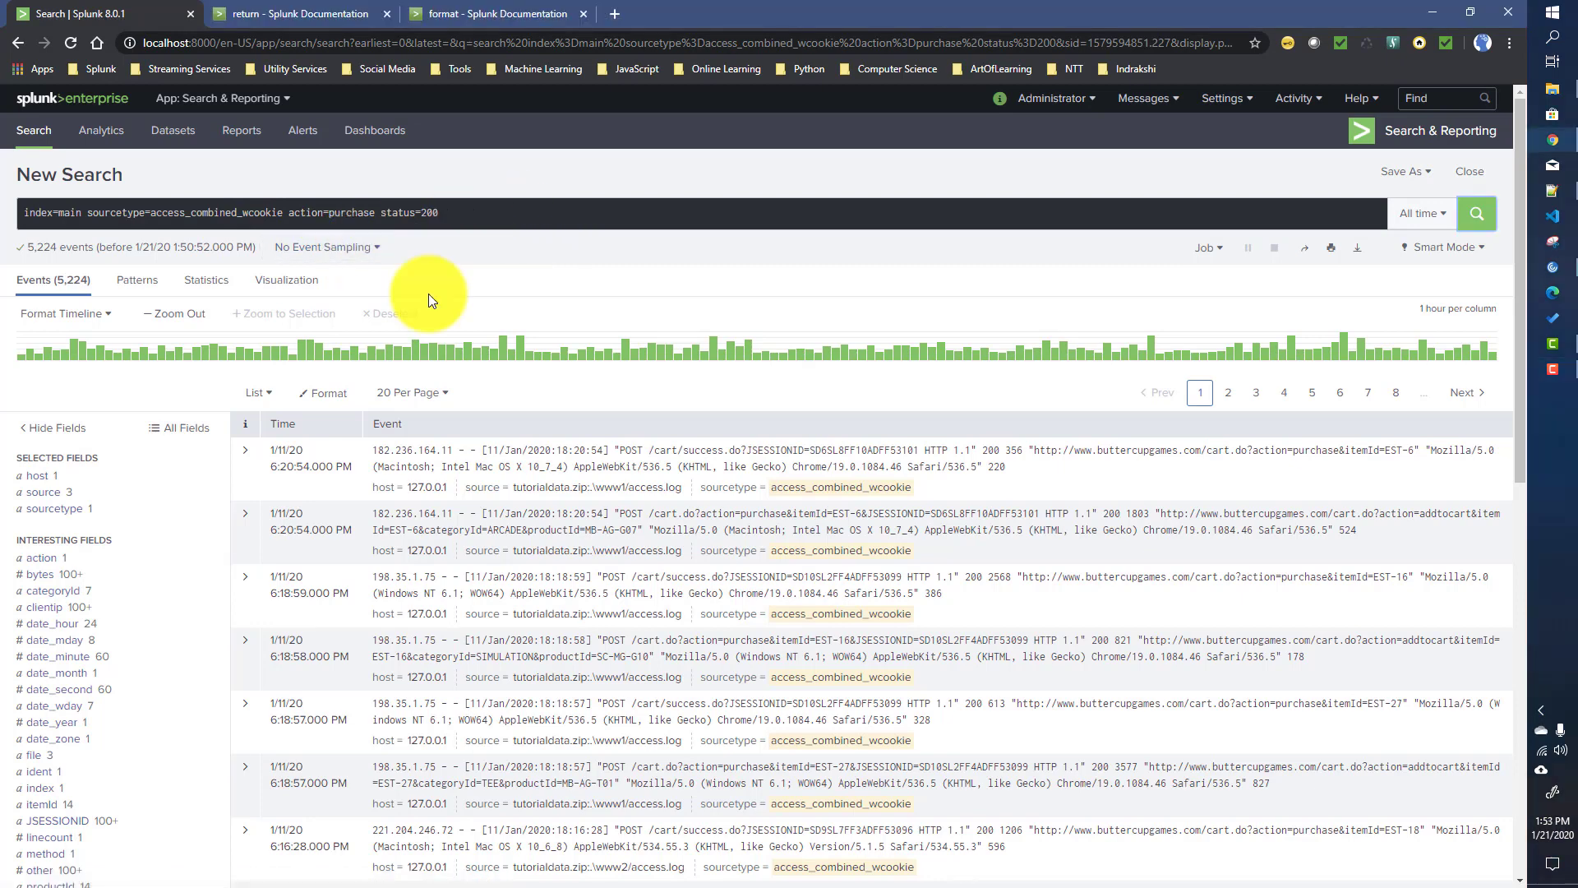
click(451, 212)
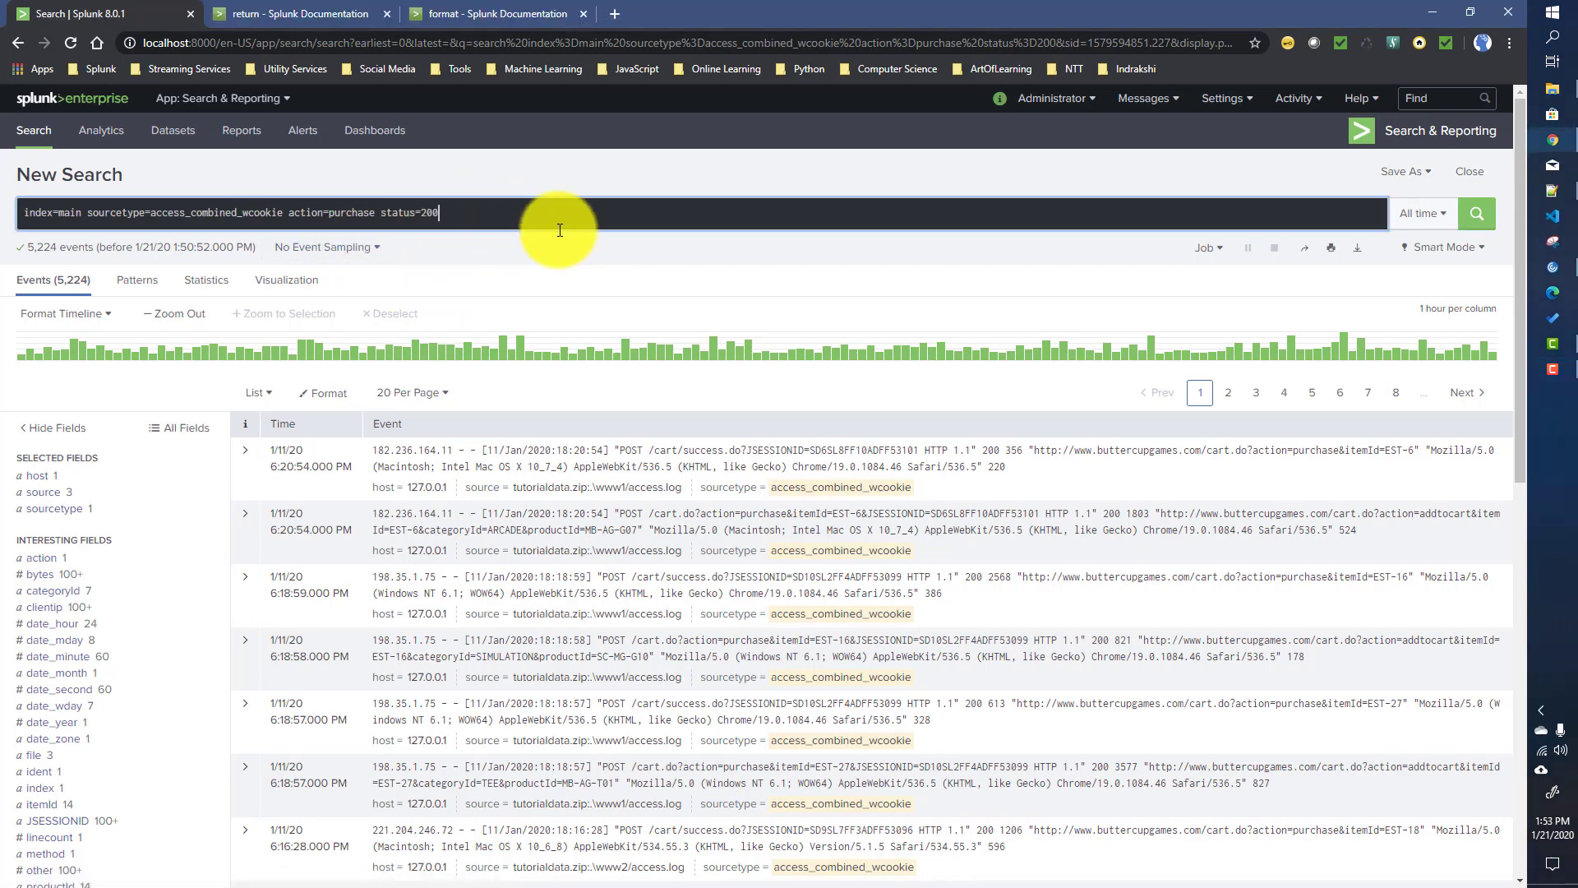
text([search index=main sourcetype=access_combined_wcookie action=purchase status=200 | top limit=1 clientip | table clientip)
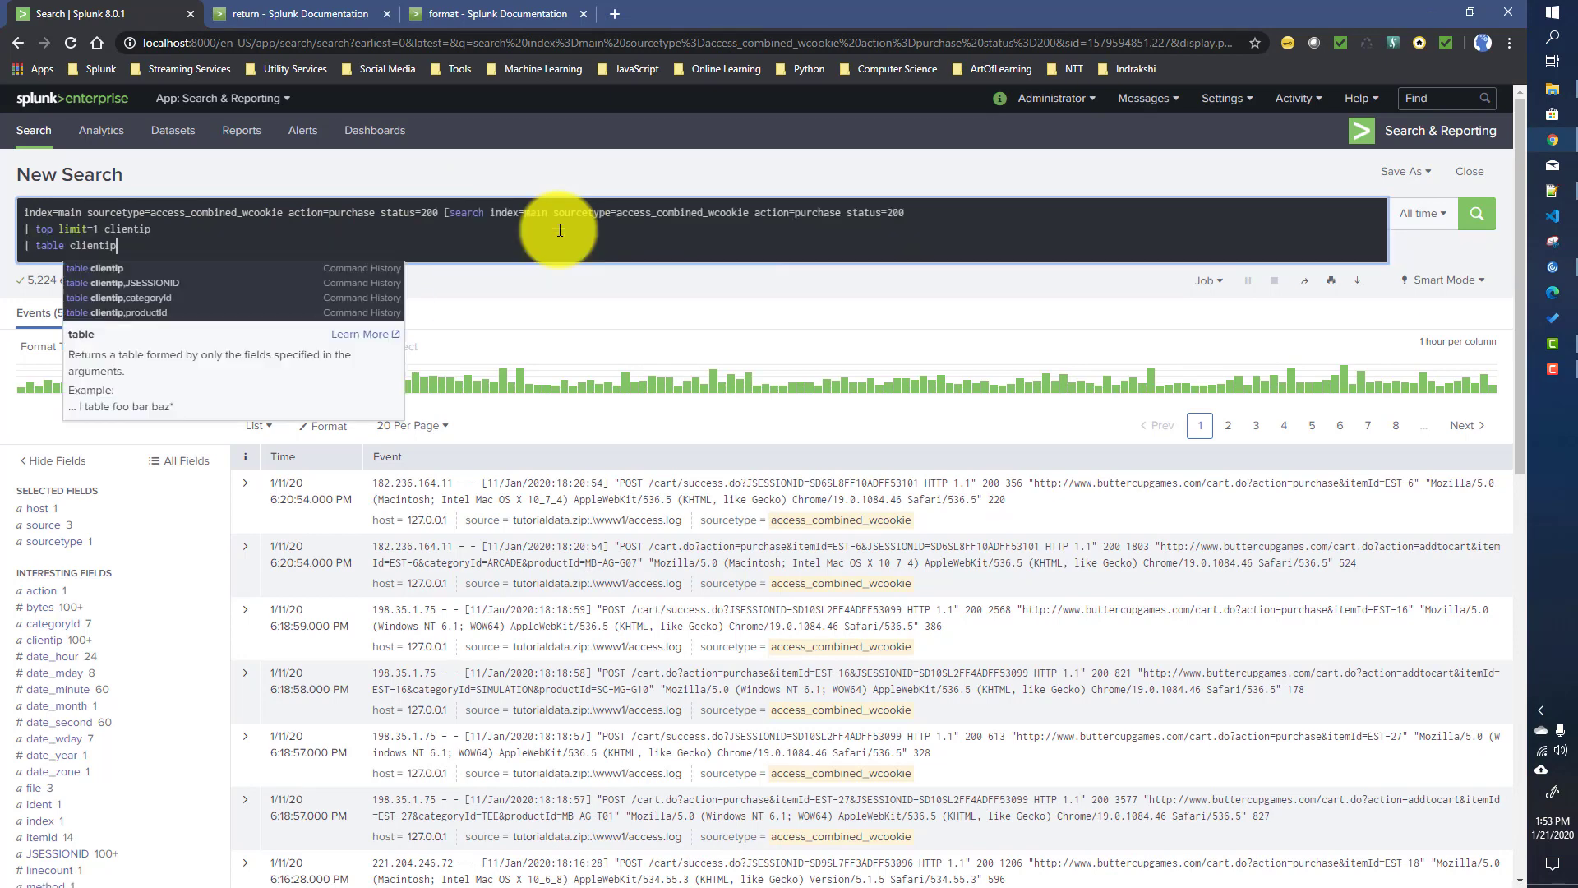
text(])
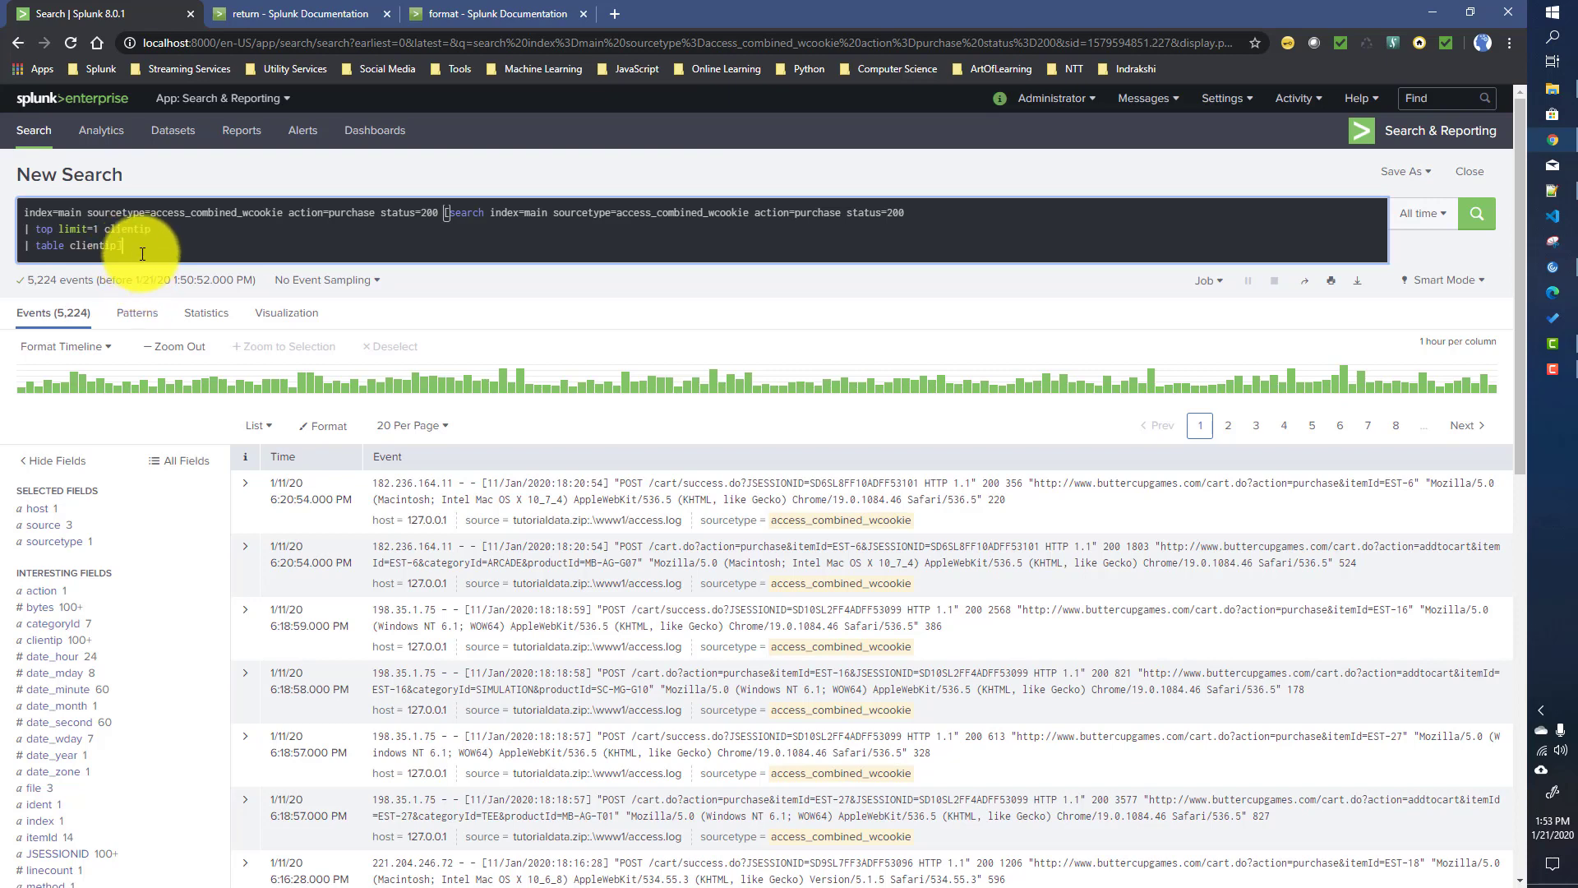
Add stats count, dc(productId), values(productId) by clientip on a new line after the subsearch and run the search
text(| )
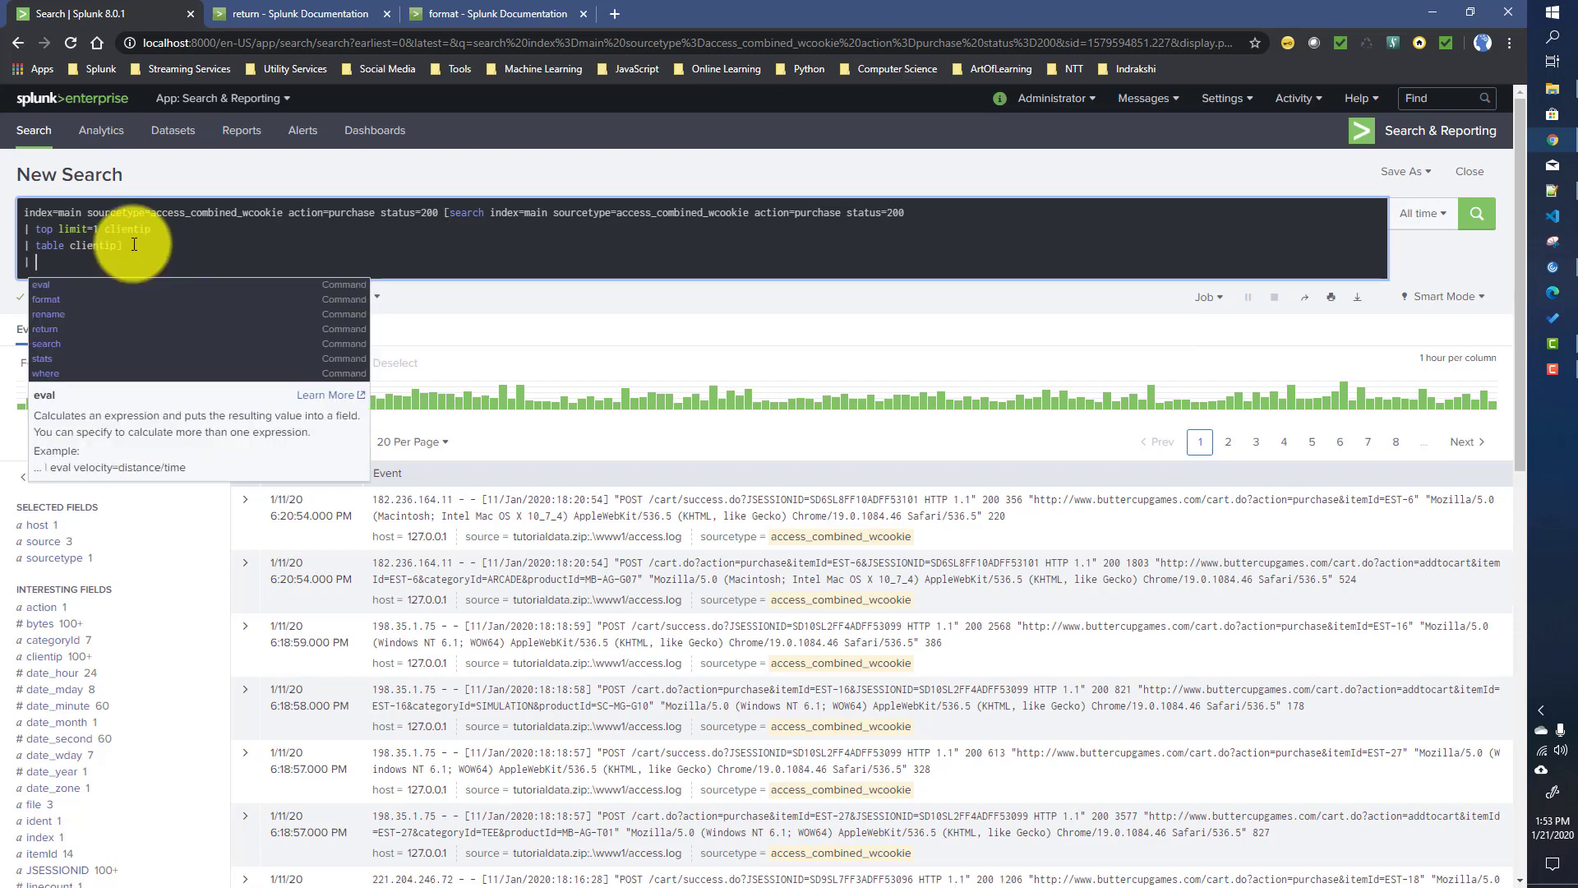
text(st)
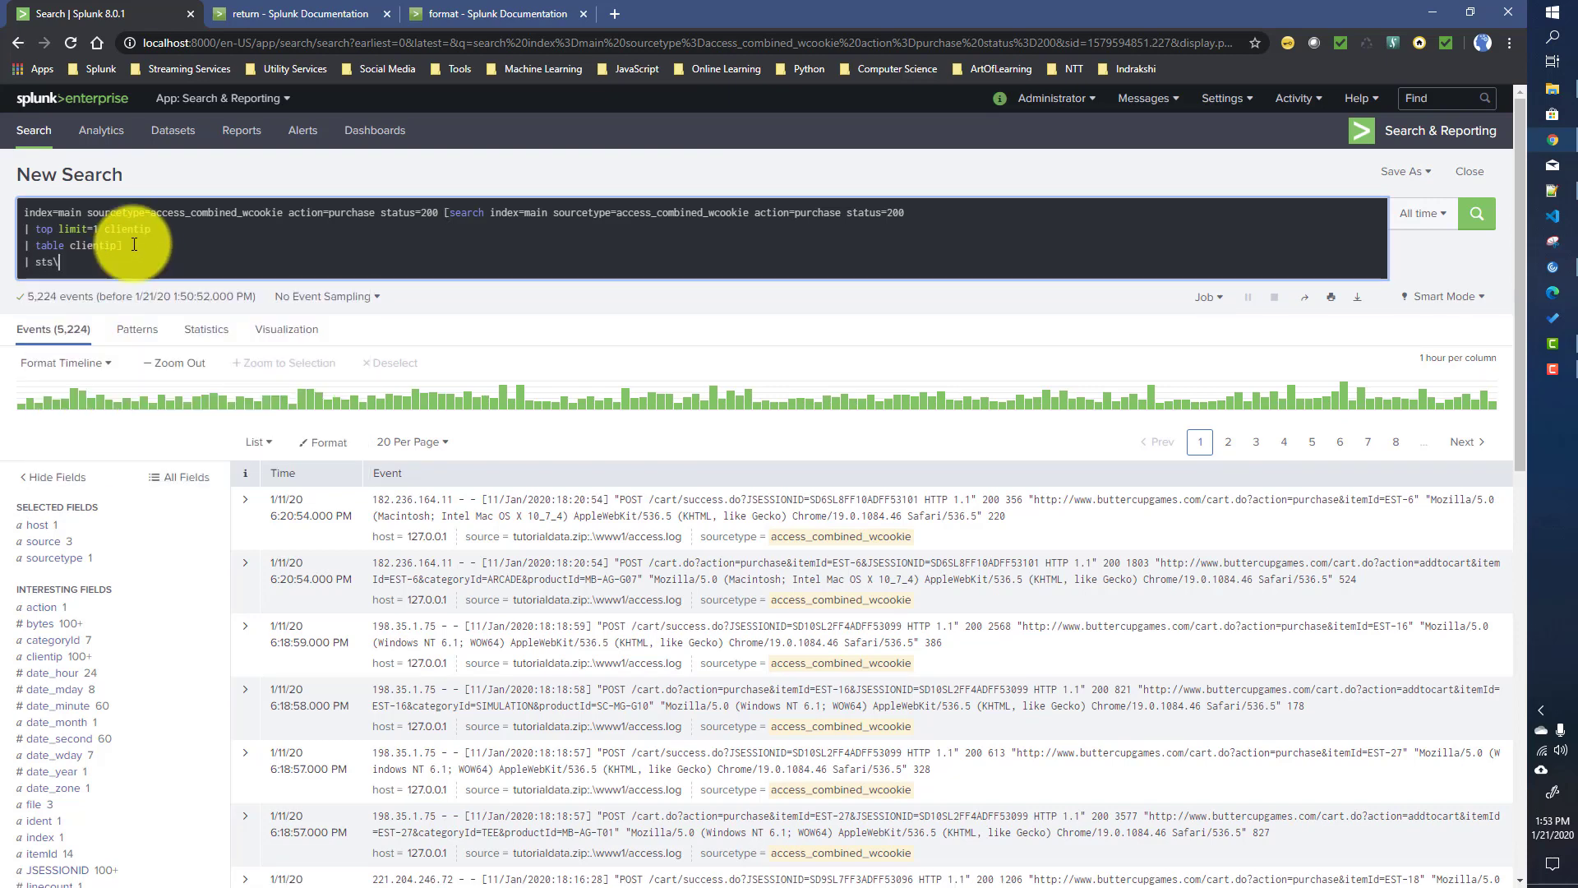
text(ats)
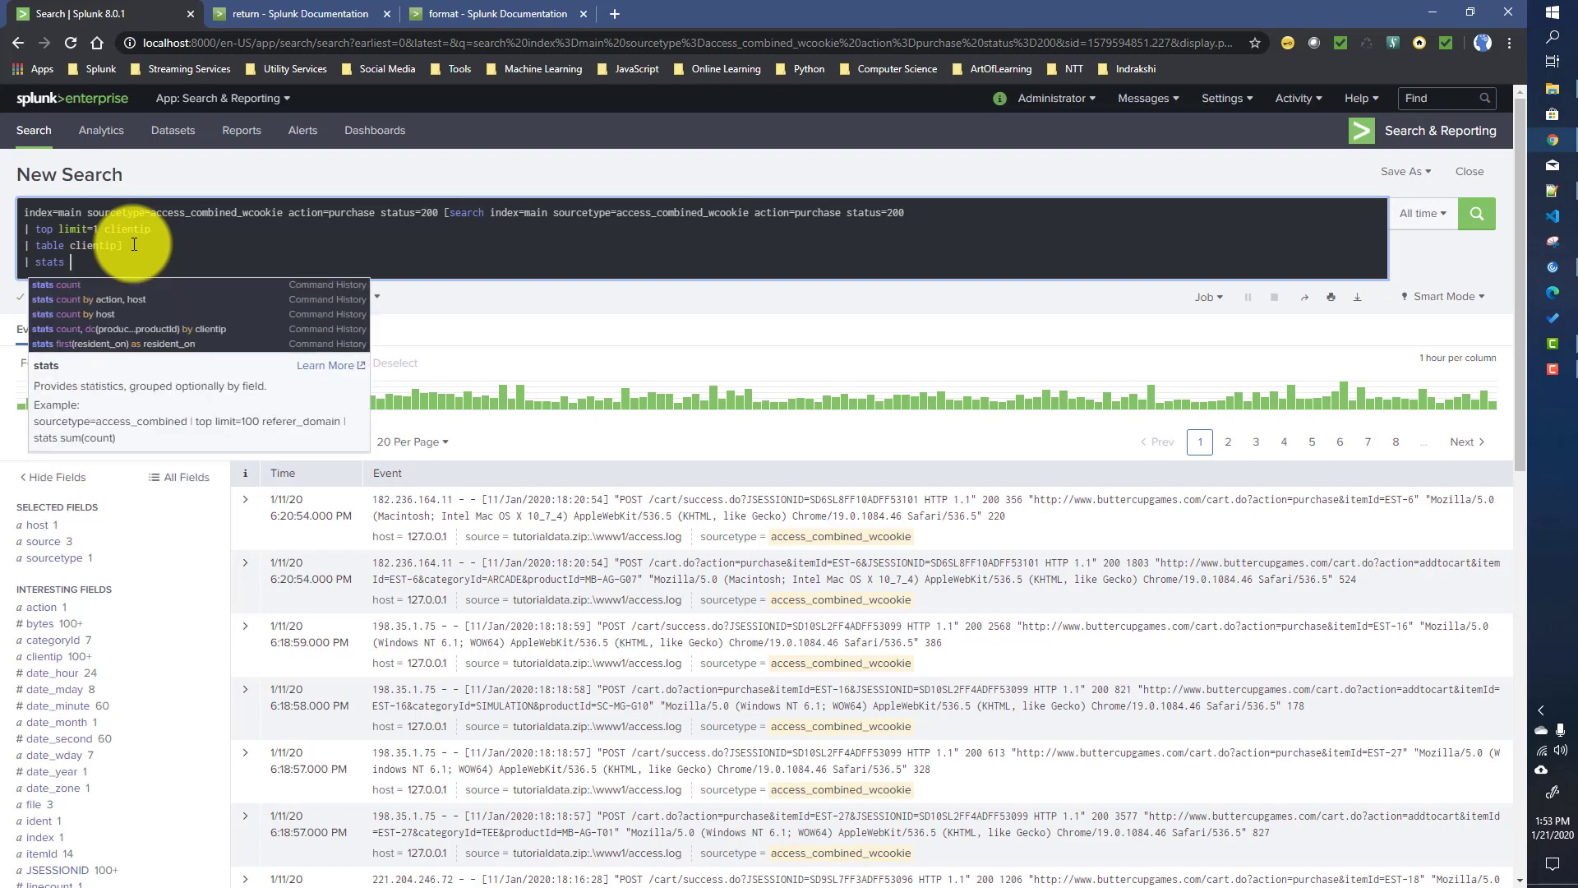
key(Return)
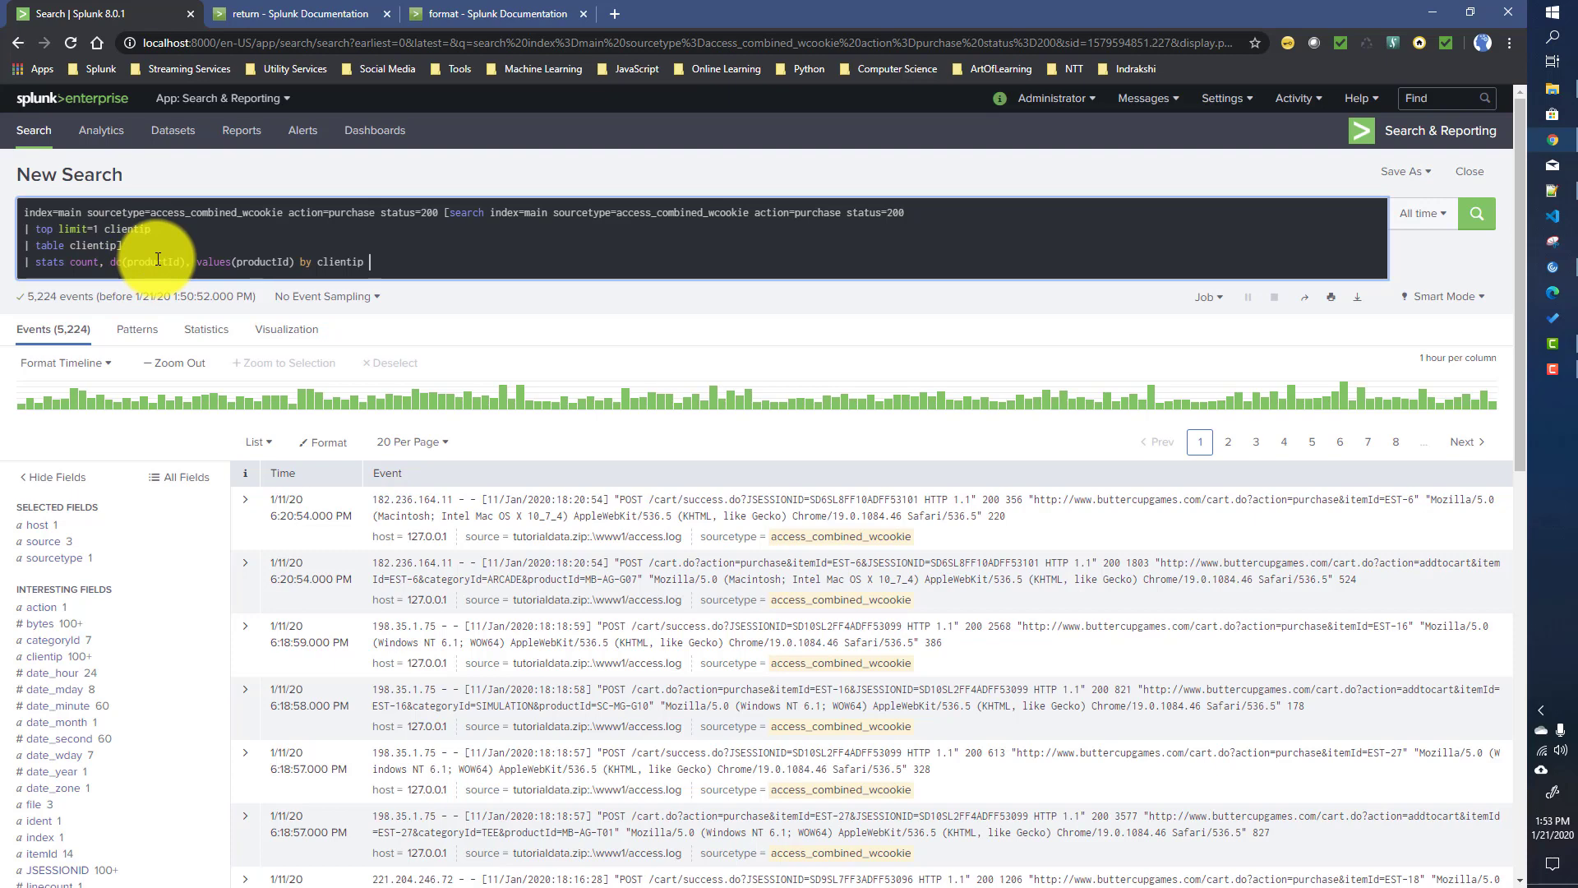
triple_click(345, 263)
click(394, 263)
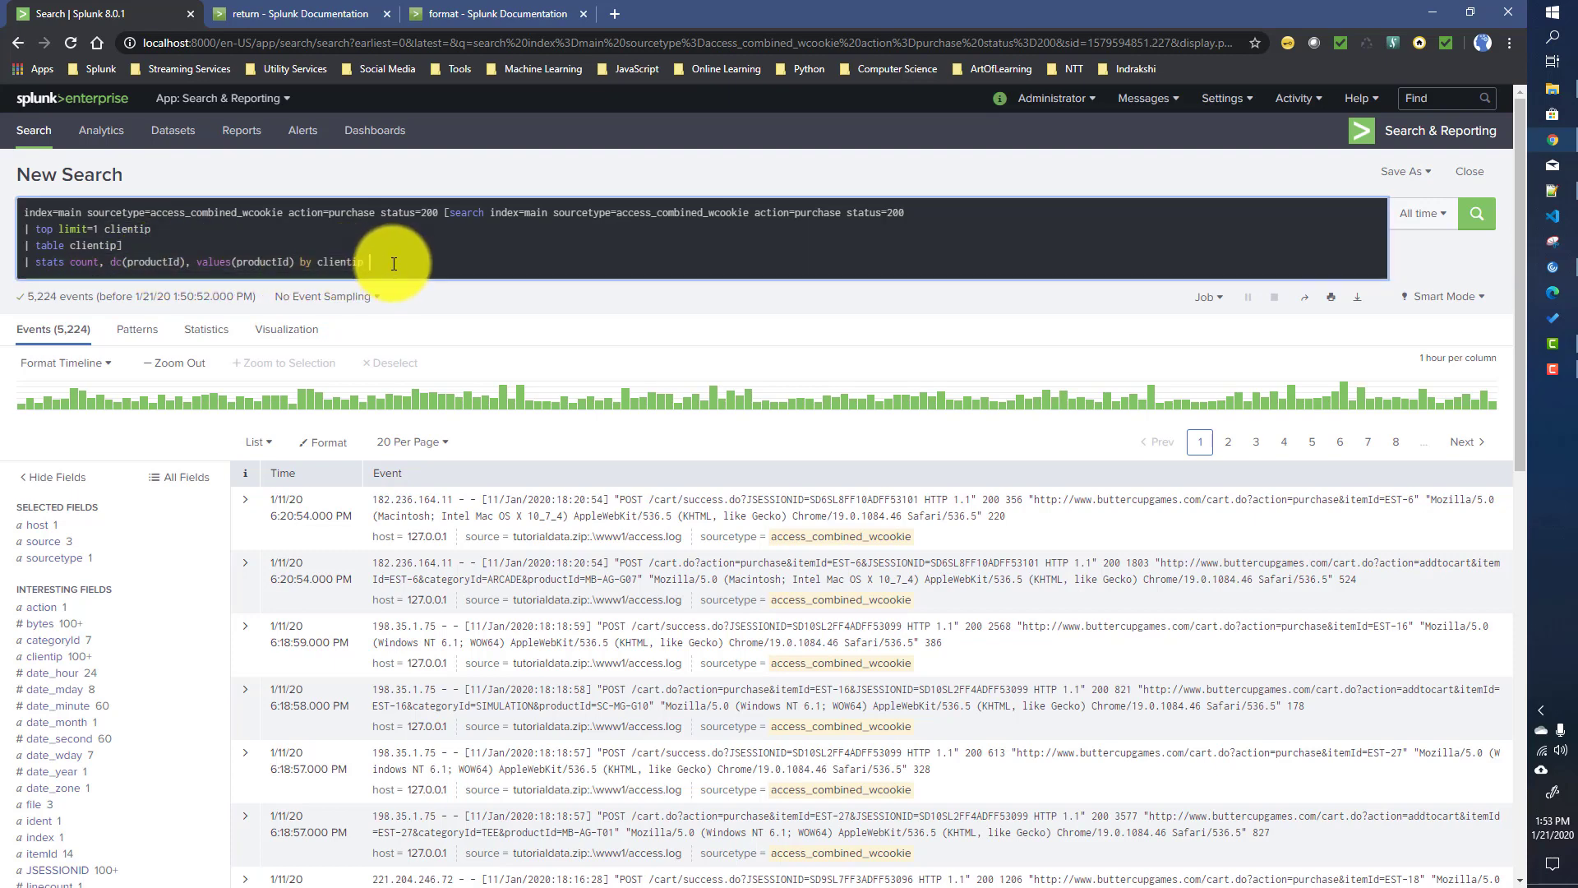
key(Return)
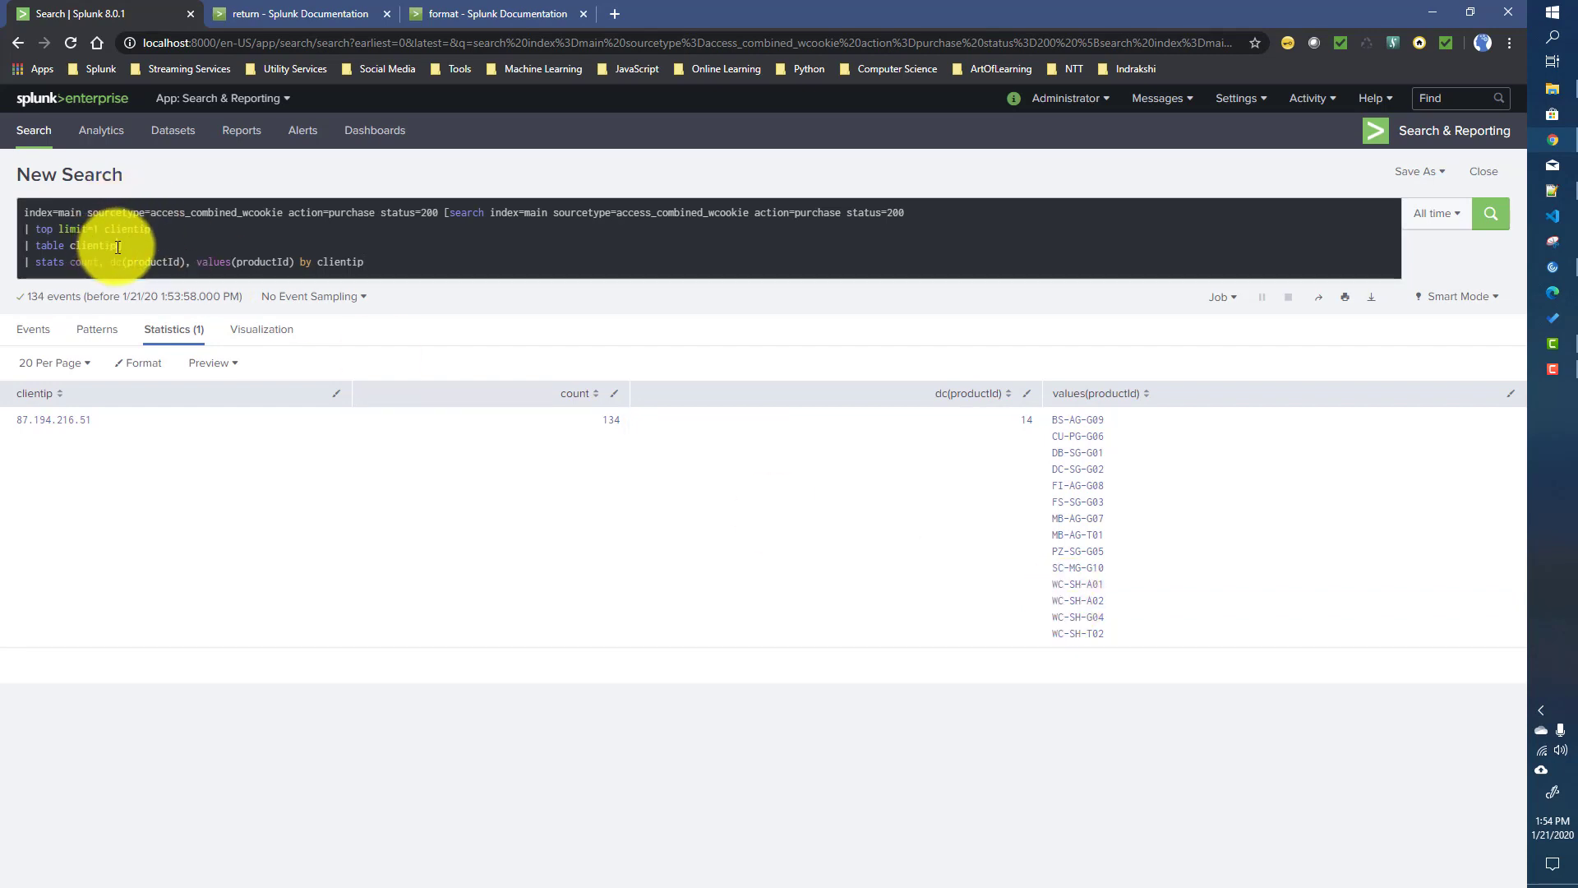
Replace the bracketed subsearch with clientip=87.194.216.51, copying the address from the results table
click(259, 274)
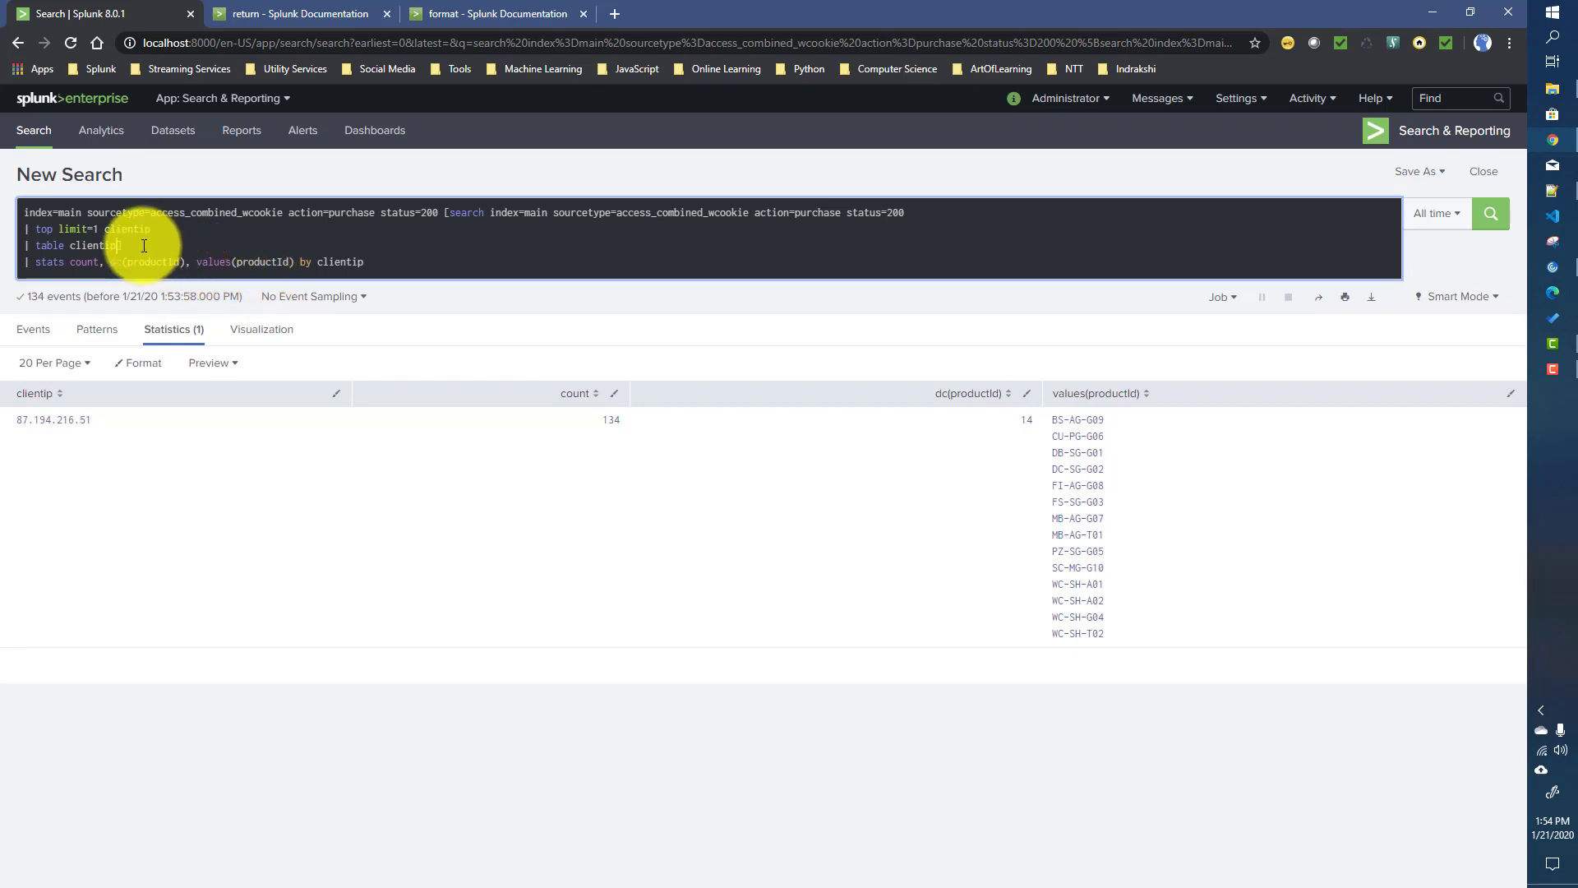
drag(443, 210, 170, 249)
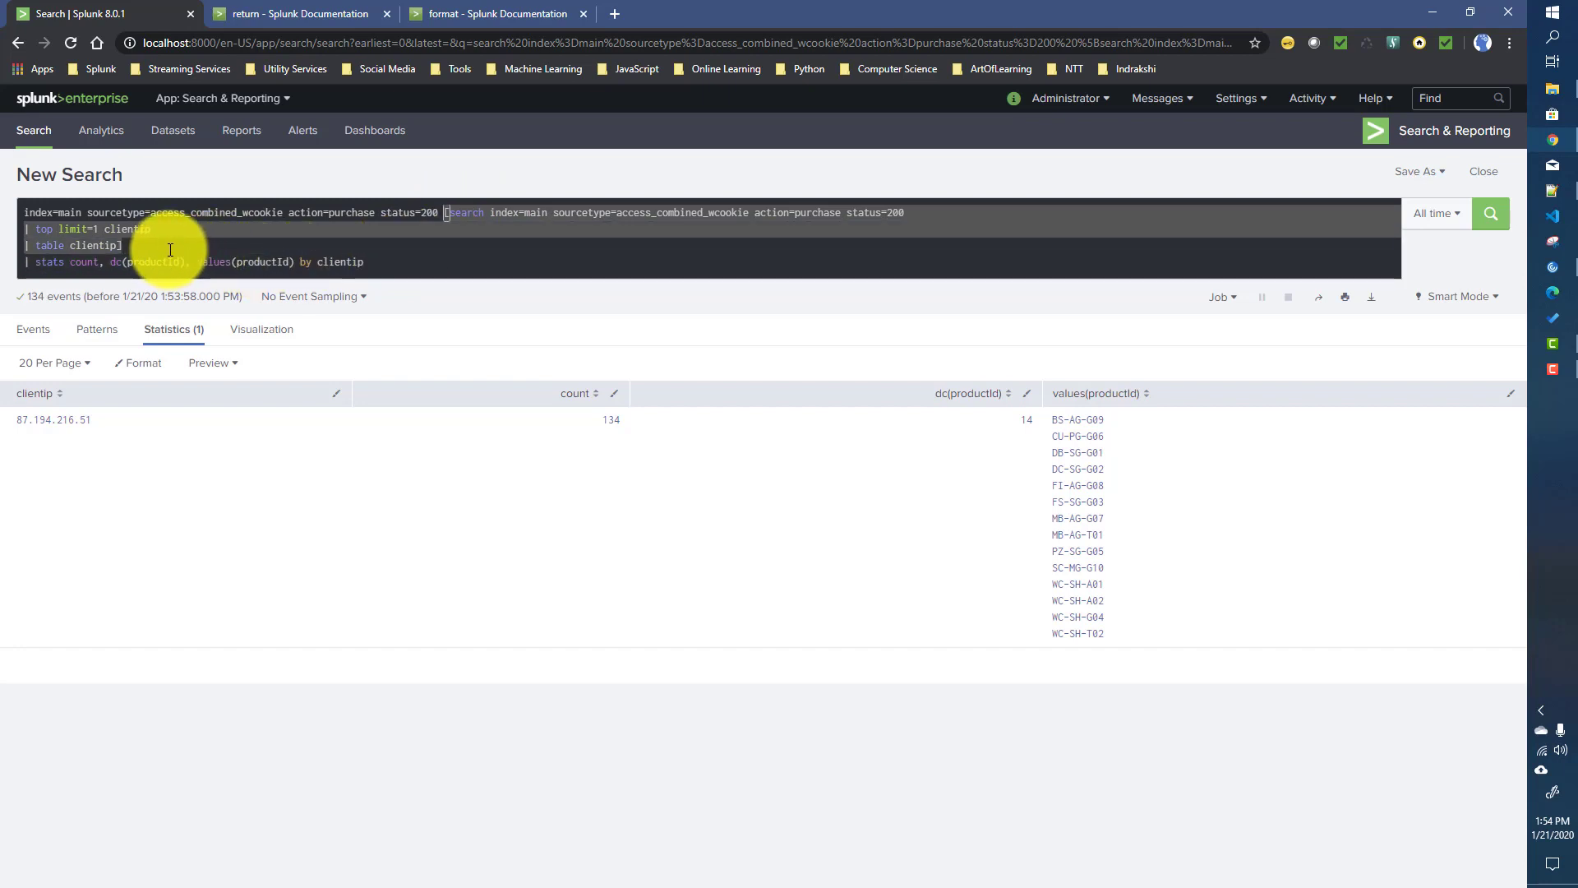
click(440, 226)
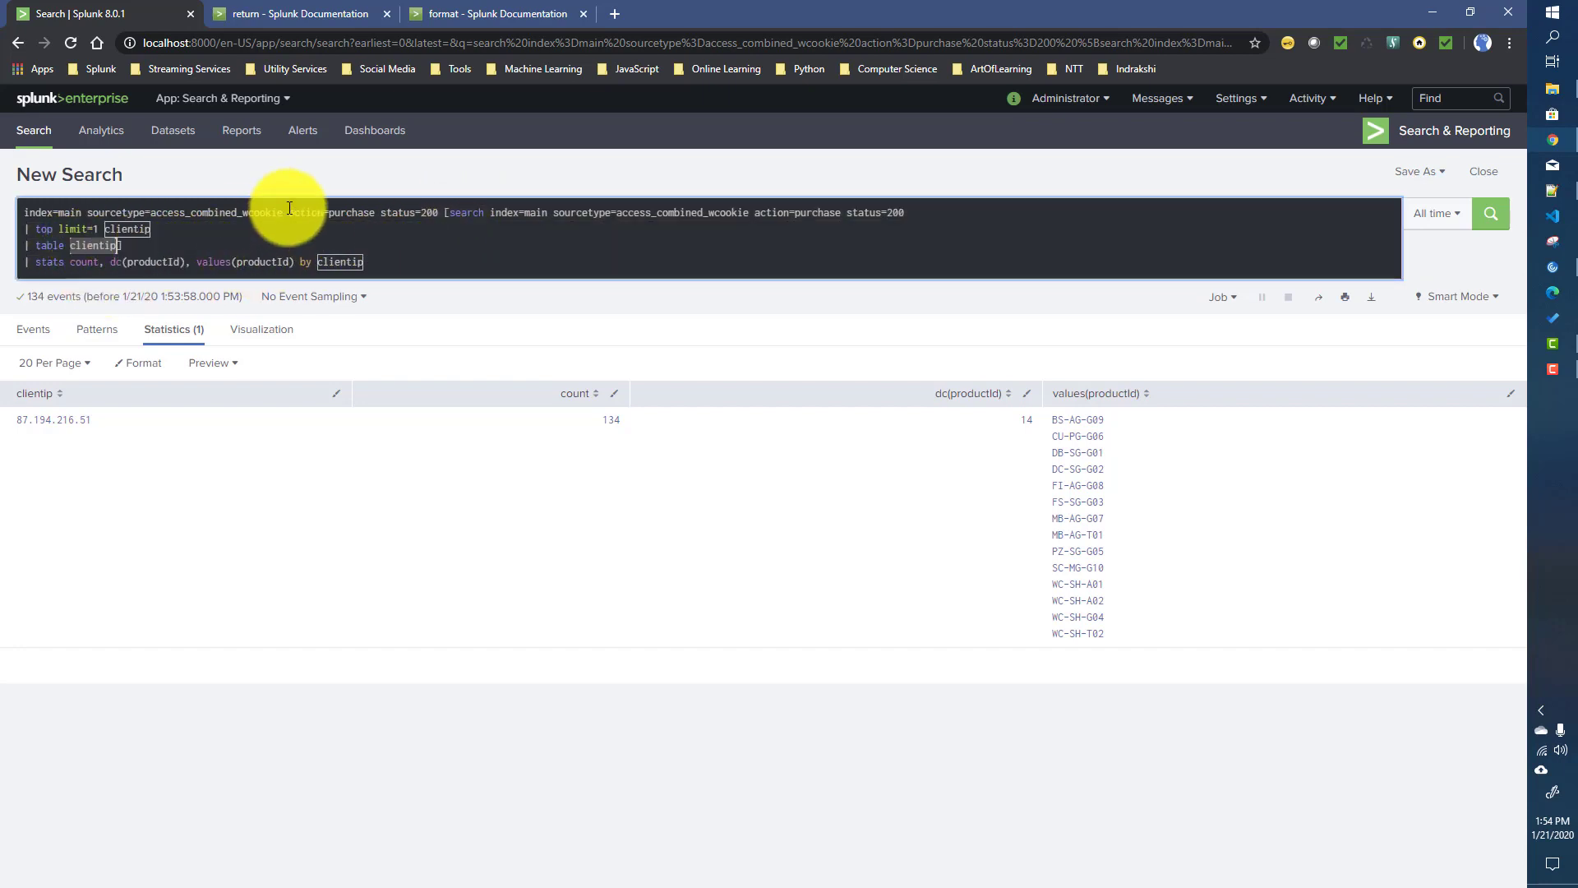
click(441, 215)
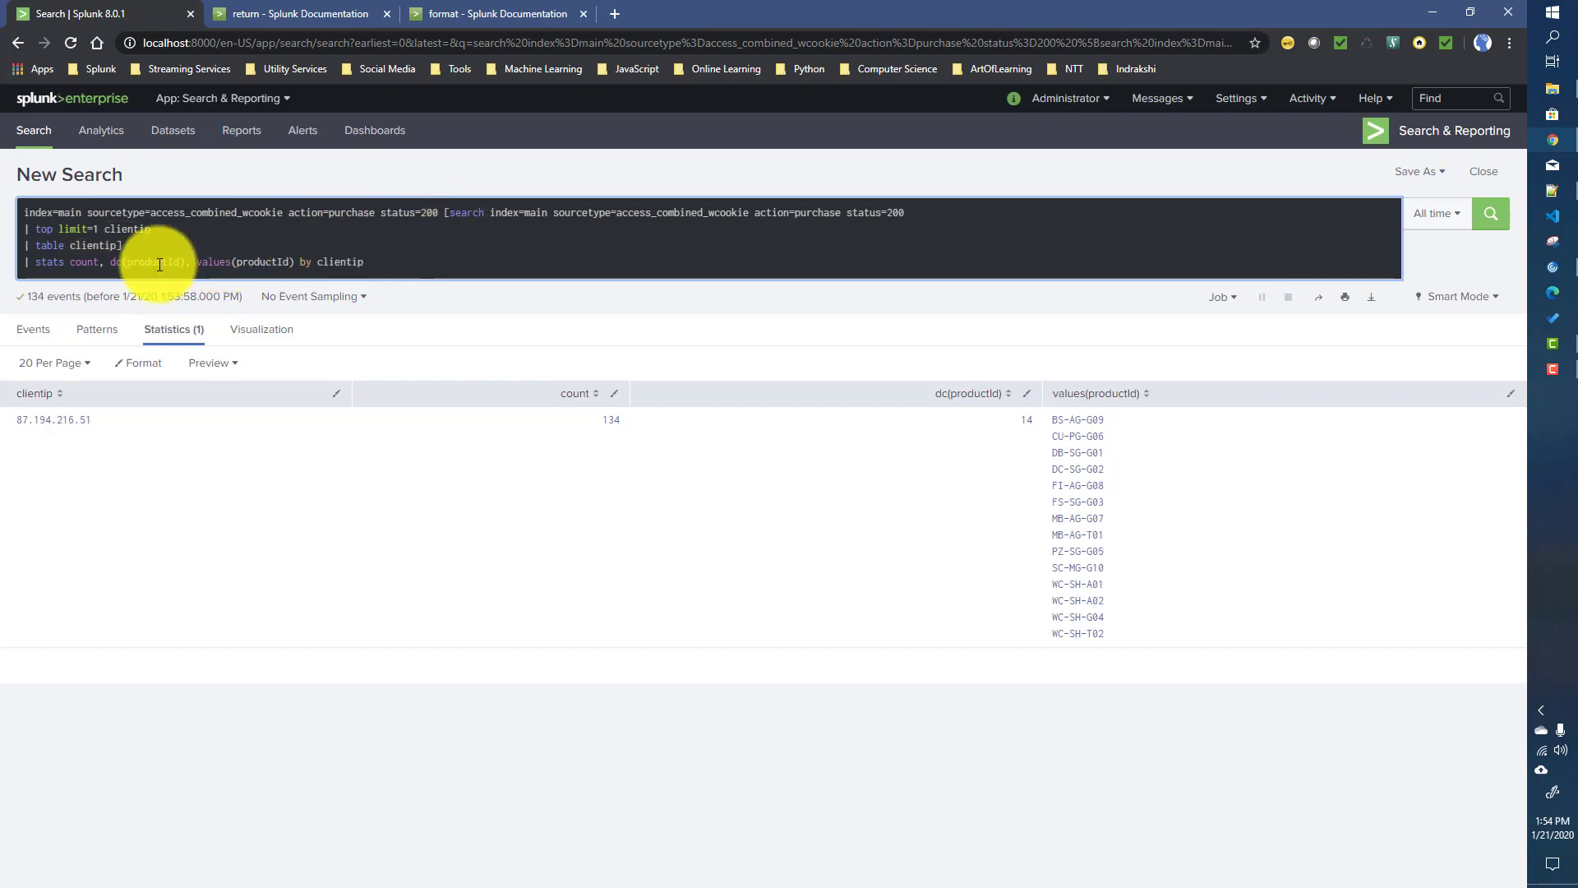
shift+click(127, 245)
key(BackSpace)
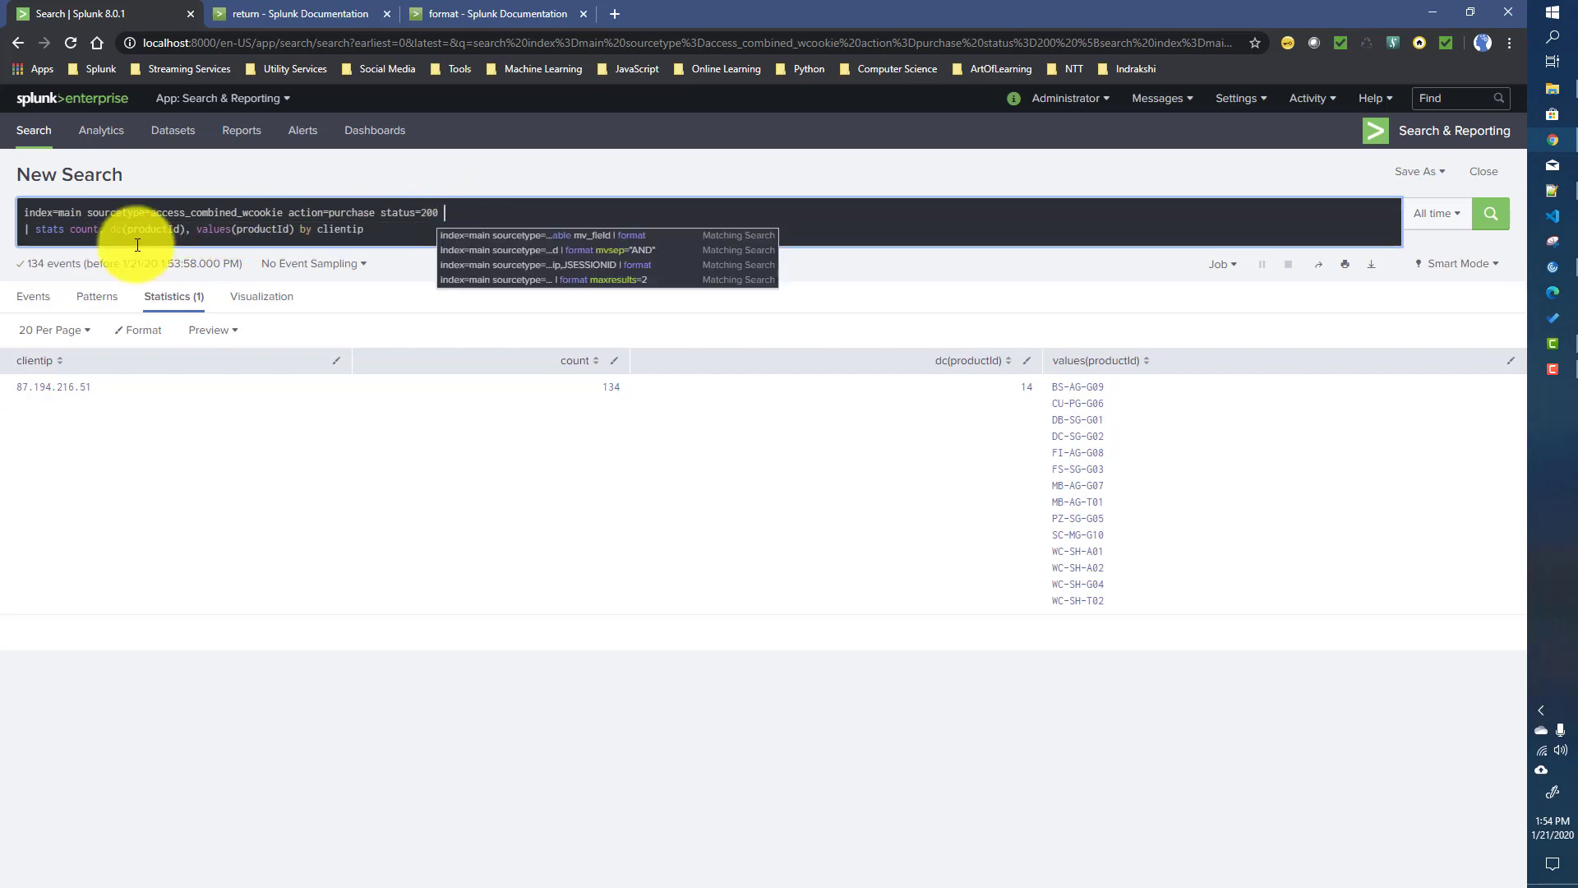
text(clientip=)
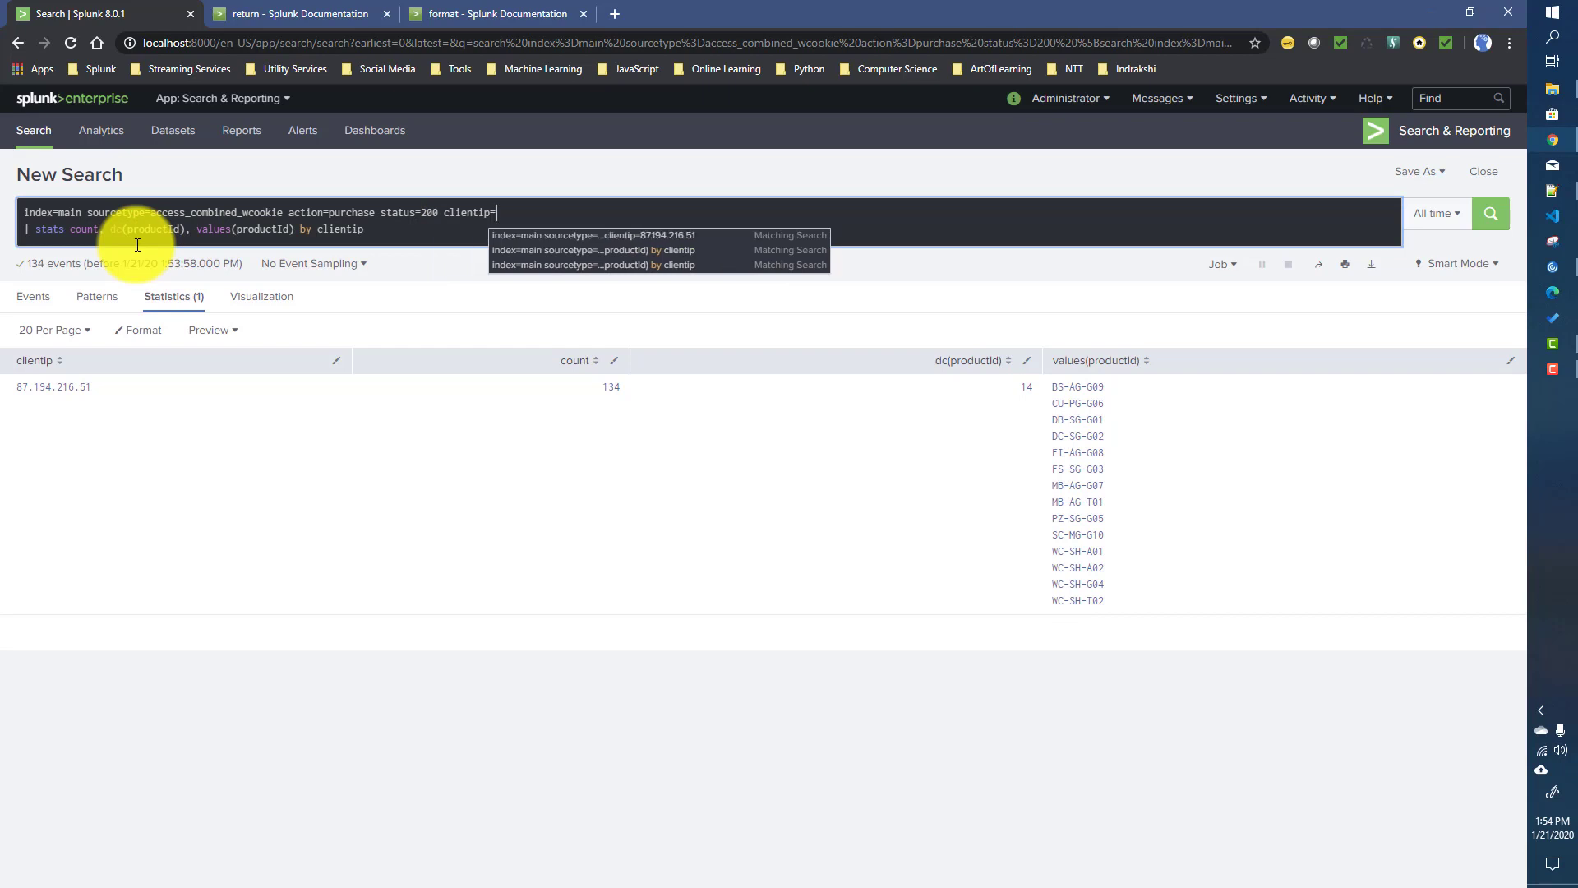
drag(115, 398, 20, 391)
key(ctrl+c)
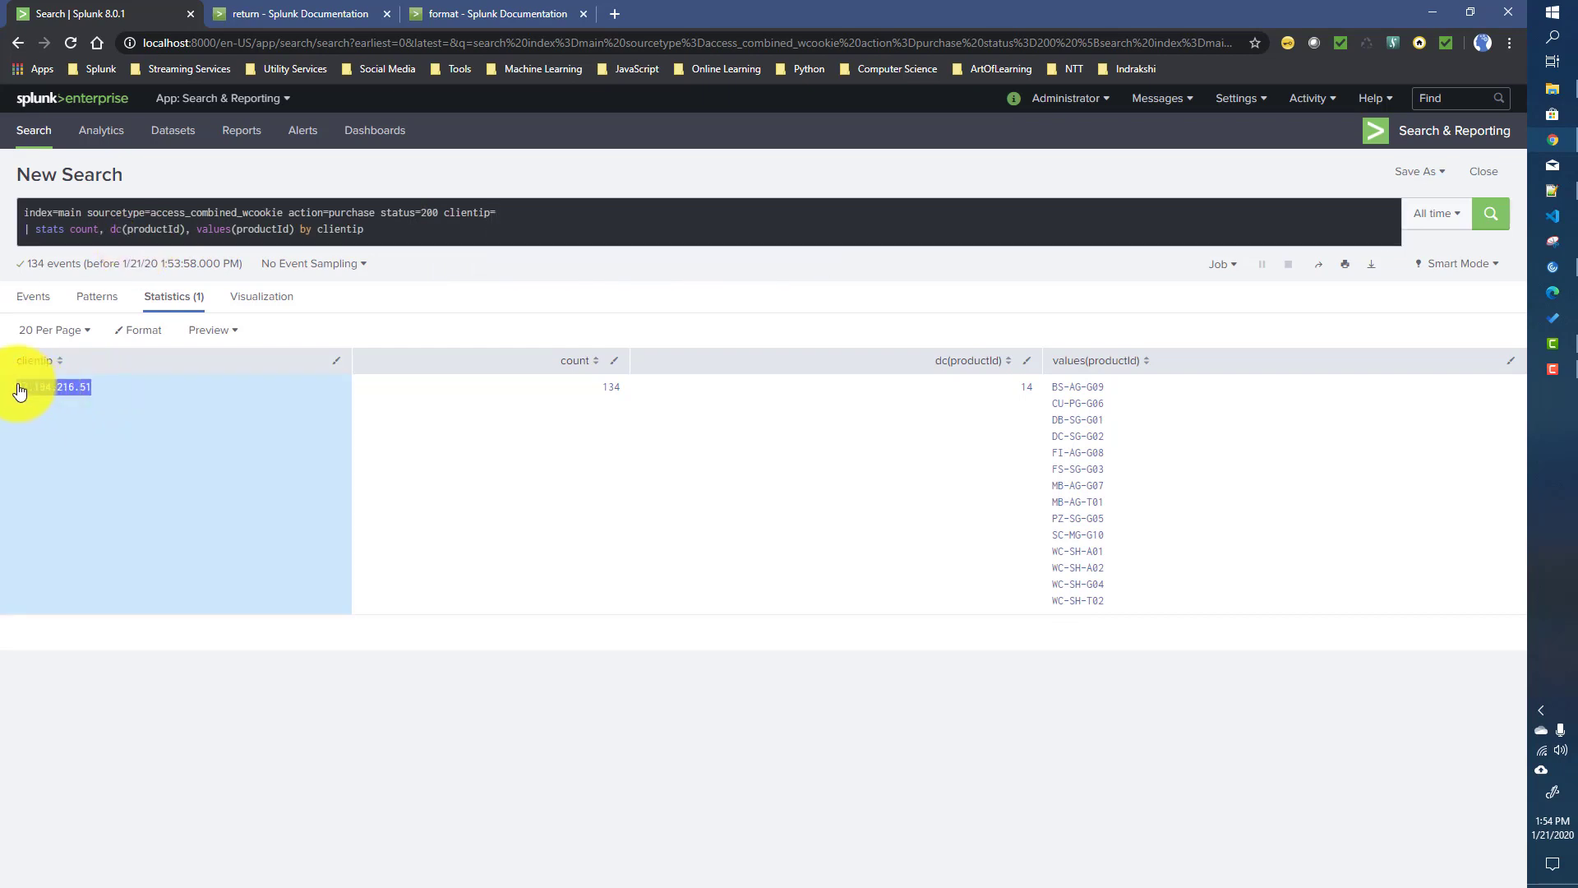
click(527, 209)
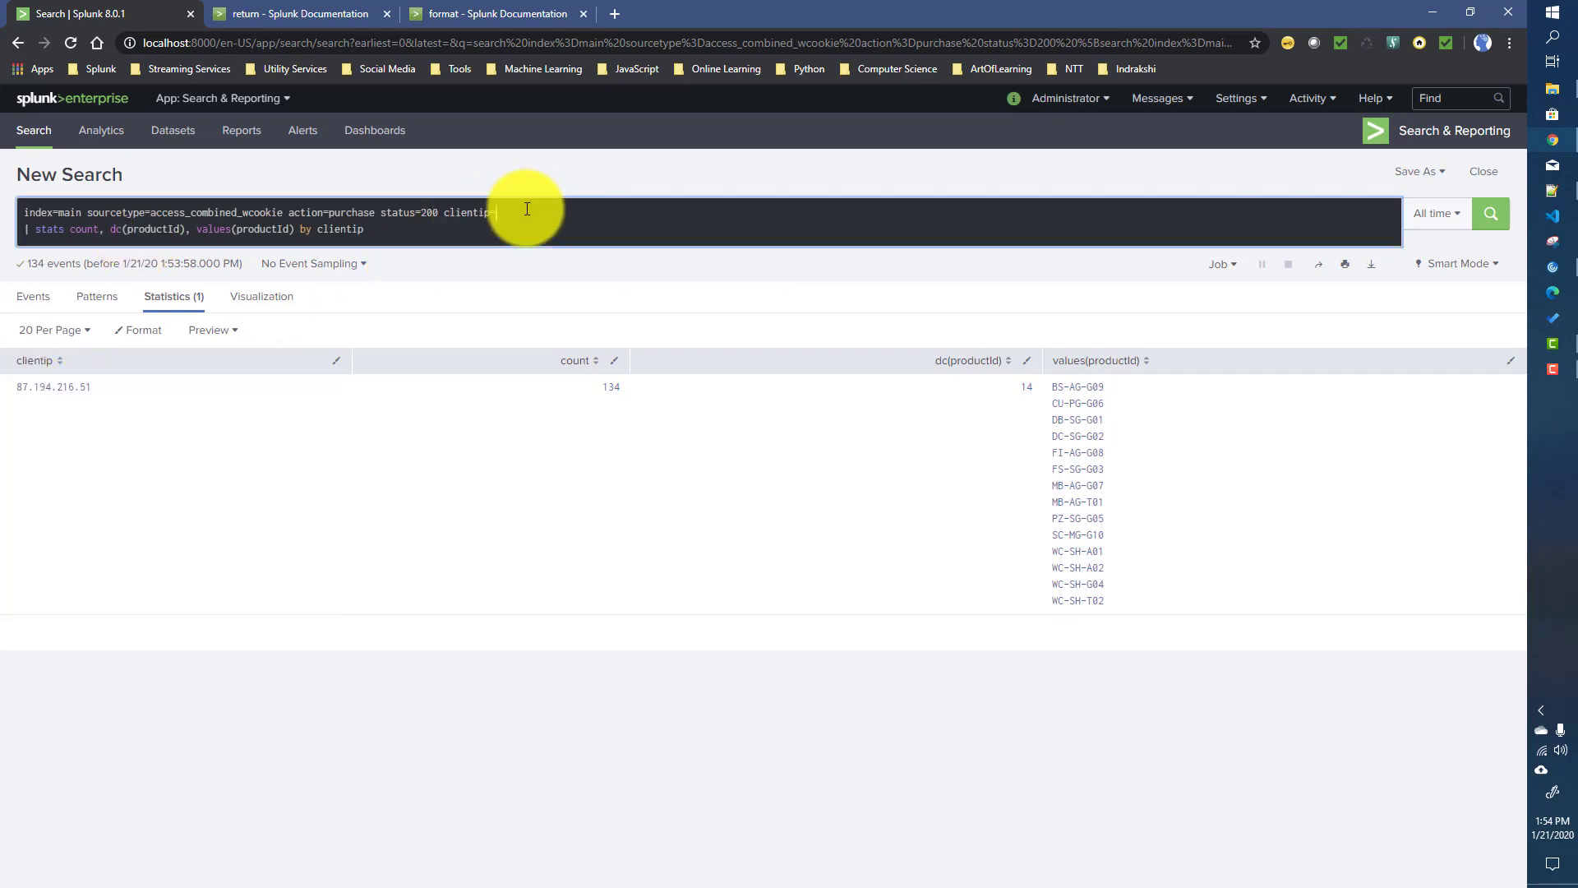
key(ctrl+v)
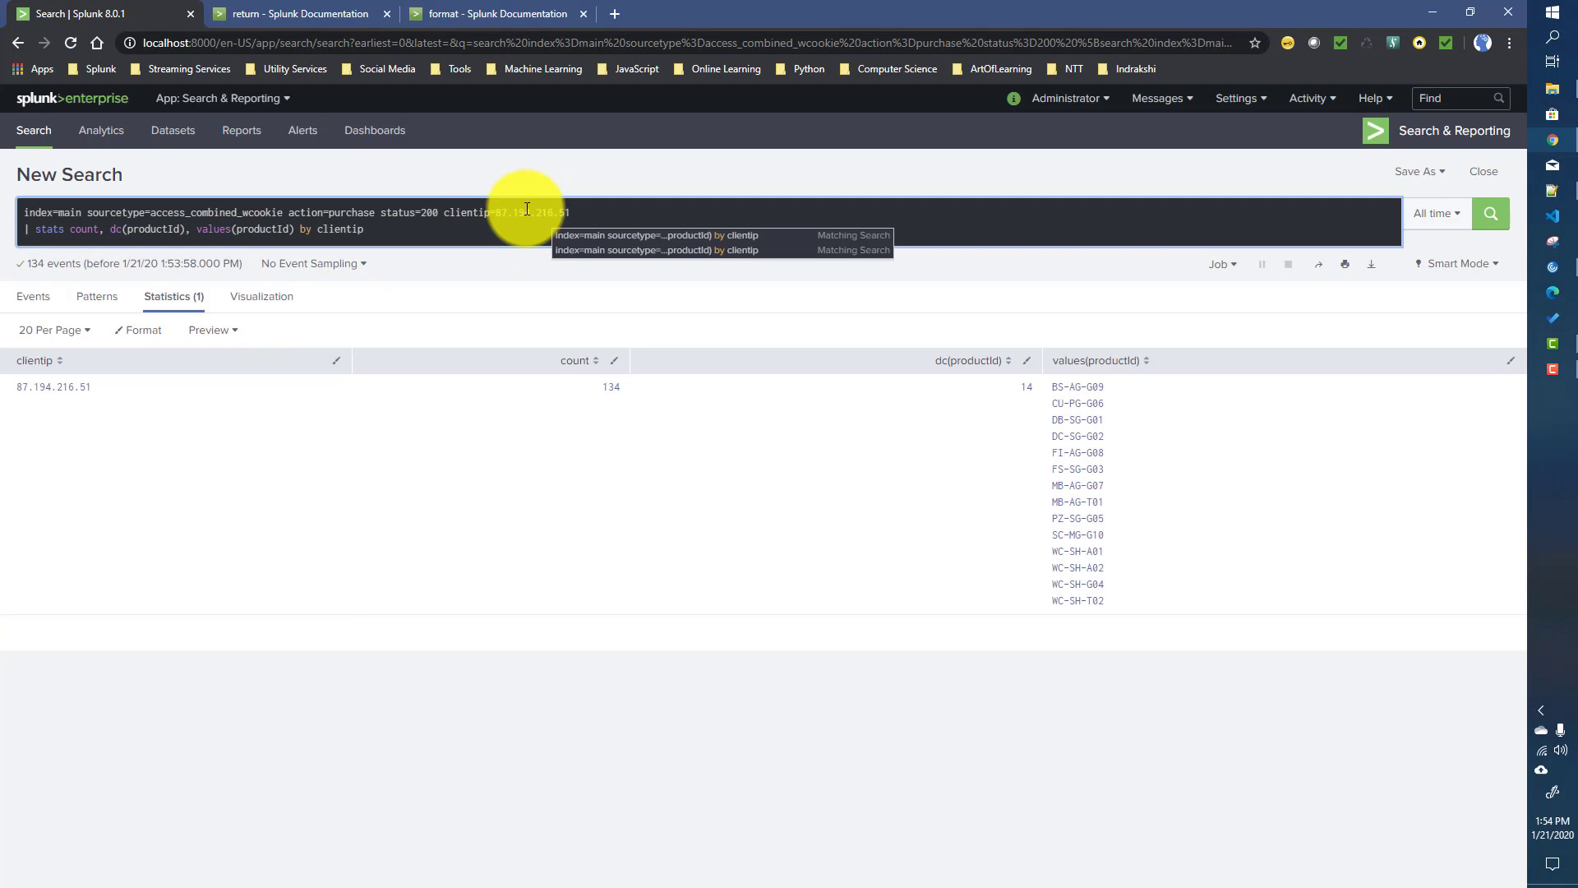
Remove the hard-coded clientip condition and restore the bracketed subsearch with top limit=1 clientip and table clientip
shift+click(444, 212)
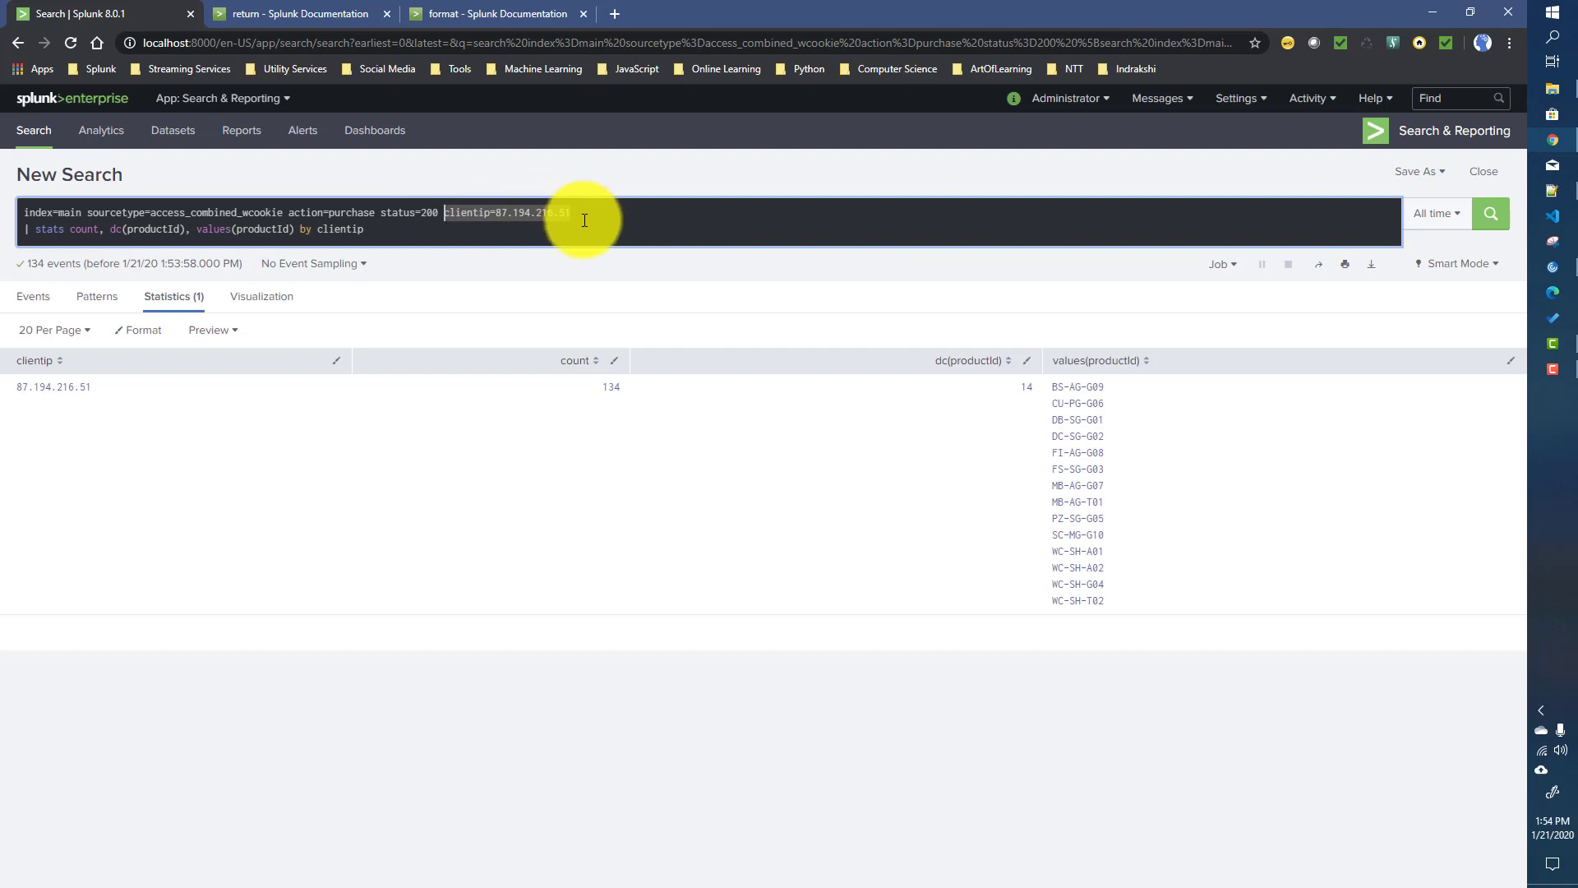
key(shift+Left)
key(shift+Left)
key(shift+Left)
key(shift+Left)
key(shift+Left)
key(shift+Left)
key(shift+Left)
key(shift+Left)
key(shift+Left)
key(shift+Left)
key(shift+Left)
key(shift+Left)
key(shift+Left)
key(shift+Left)
key(BackSpace)
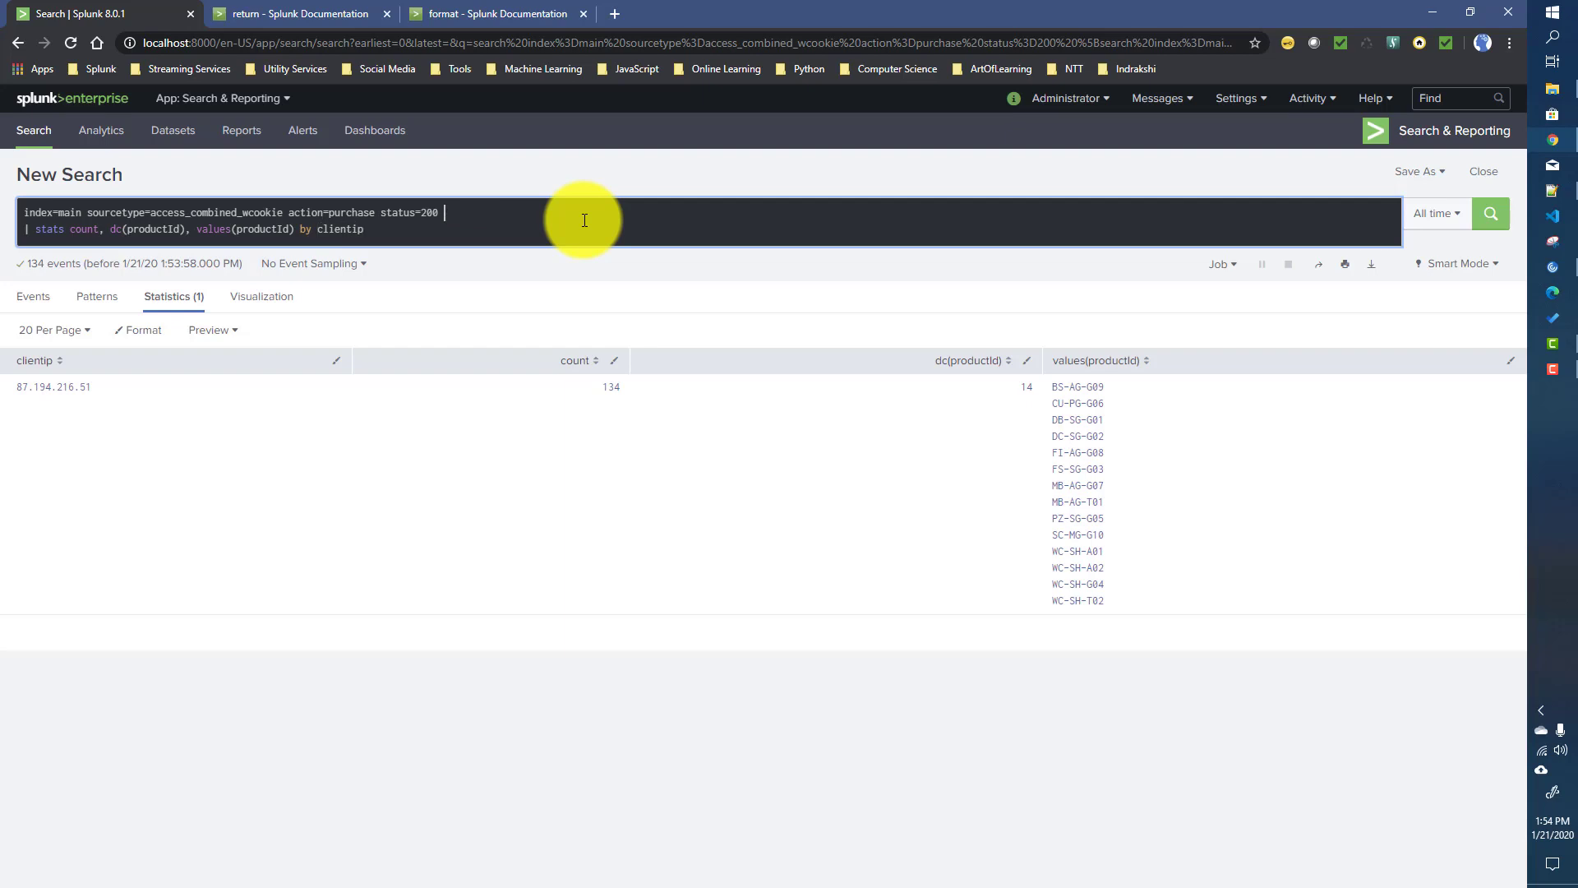
text([search index=main sourcetype=access_combined_wcookie action=purchase status=200 | top limit=1 clientip | table clientip])
Add a return clientip command on its own line at the end of the subsearch and run the search
click(584, 220)
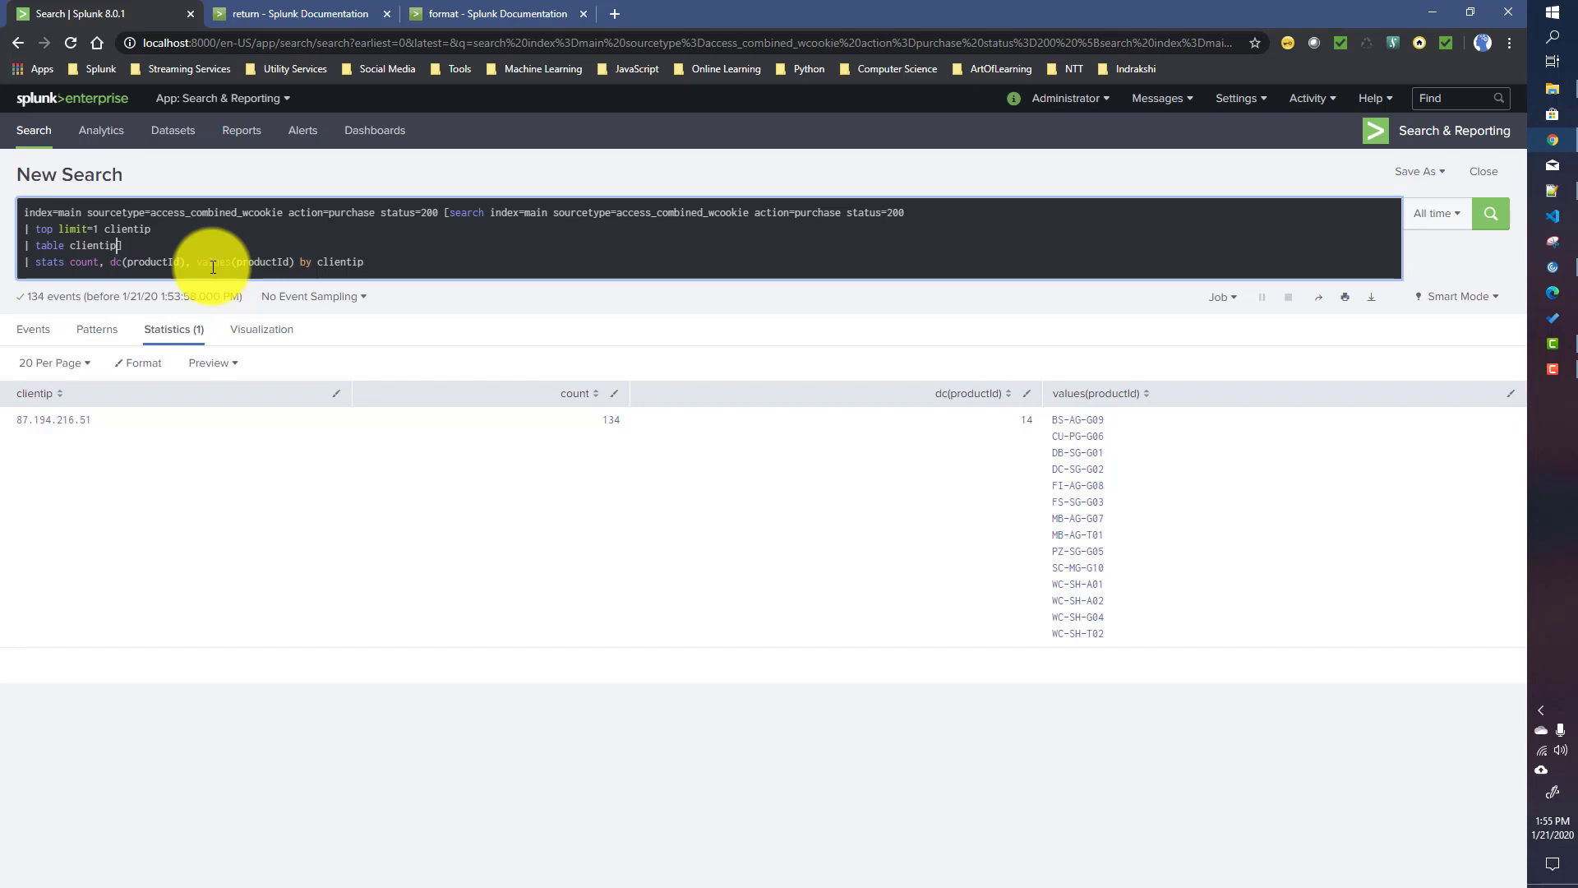
key(Return)
text(|)
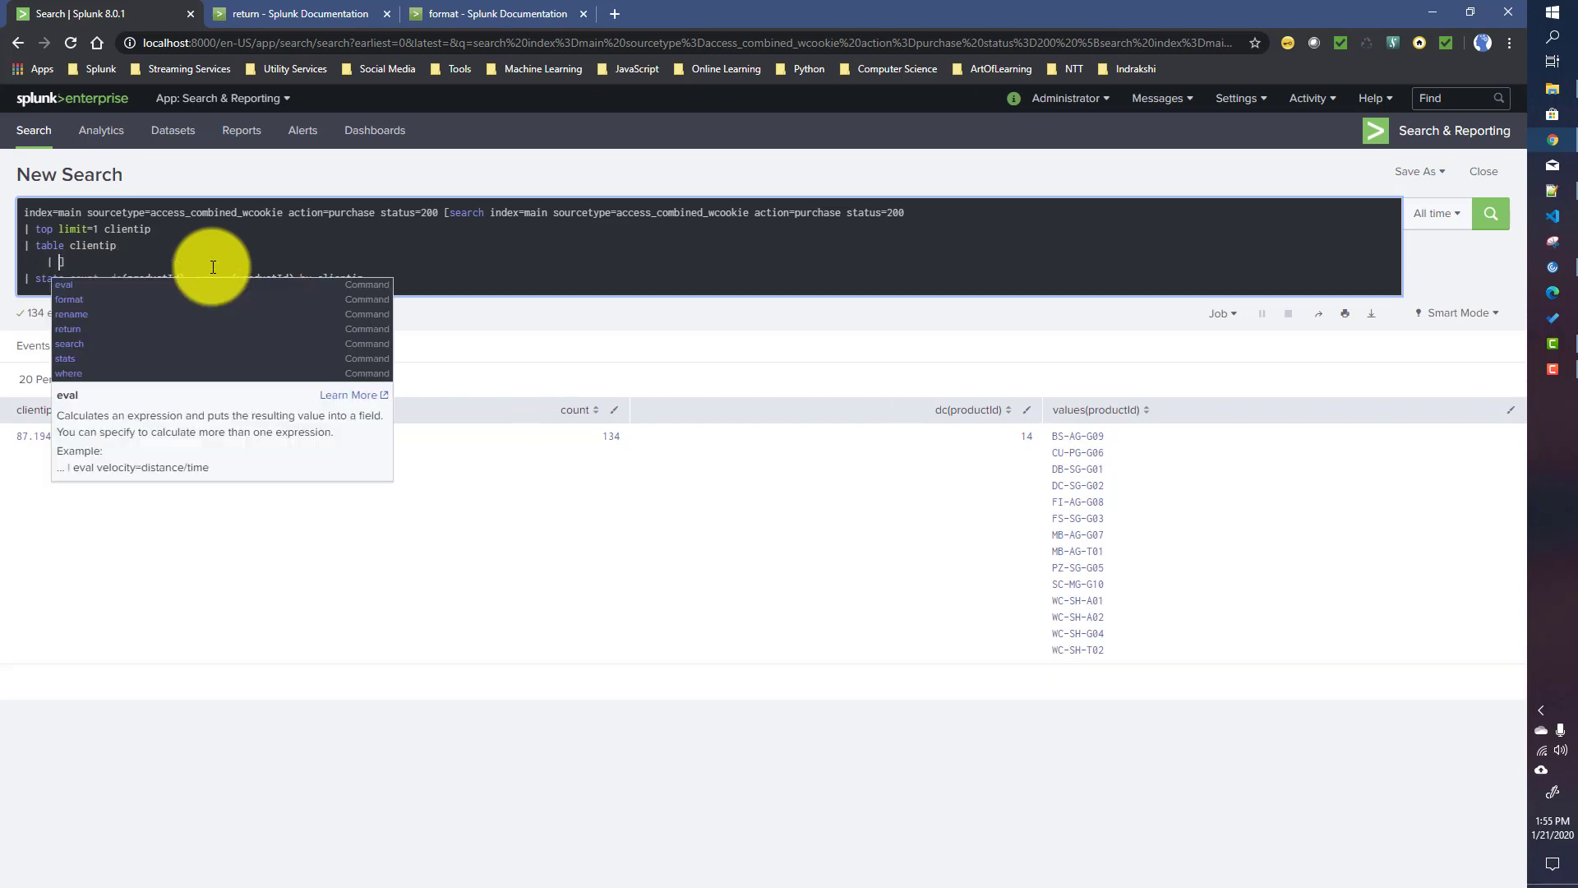
key(Escape)
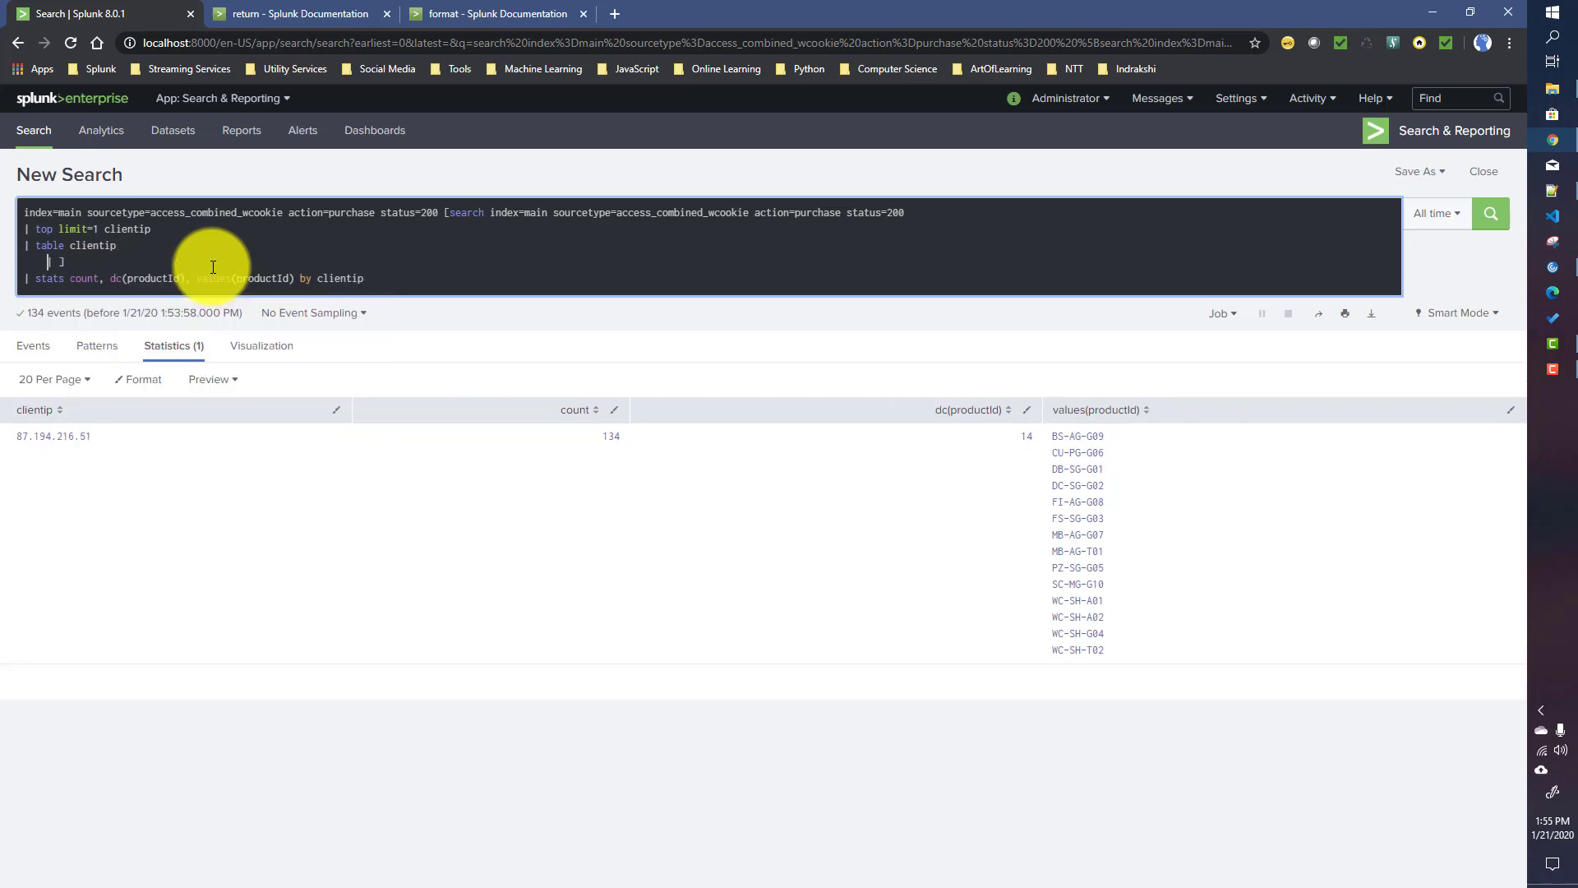
key(shift+Tab)
text(return)
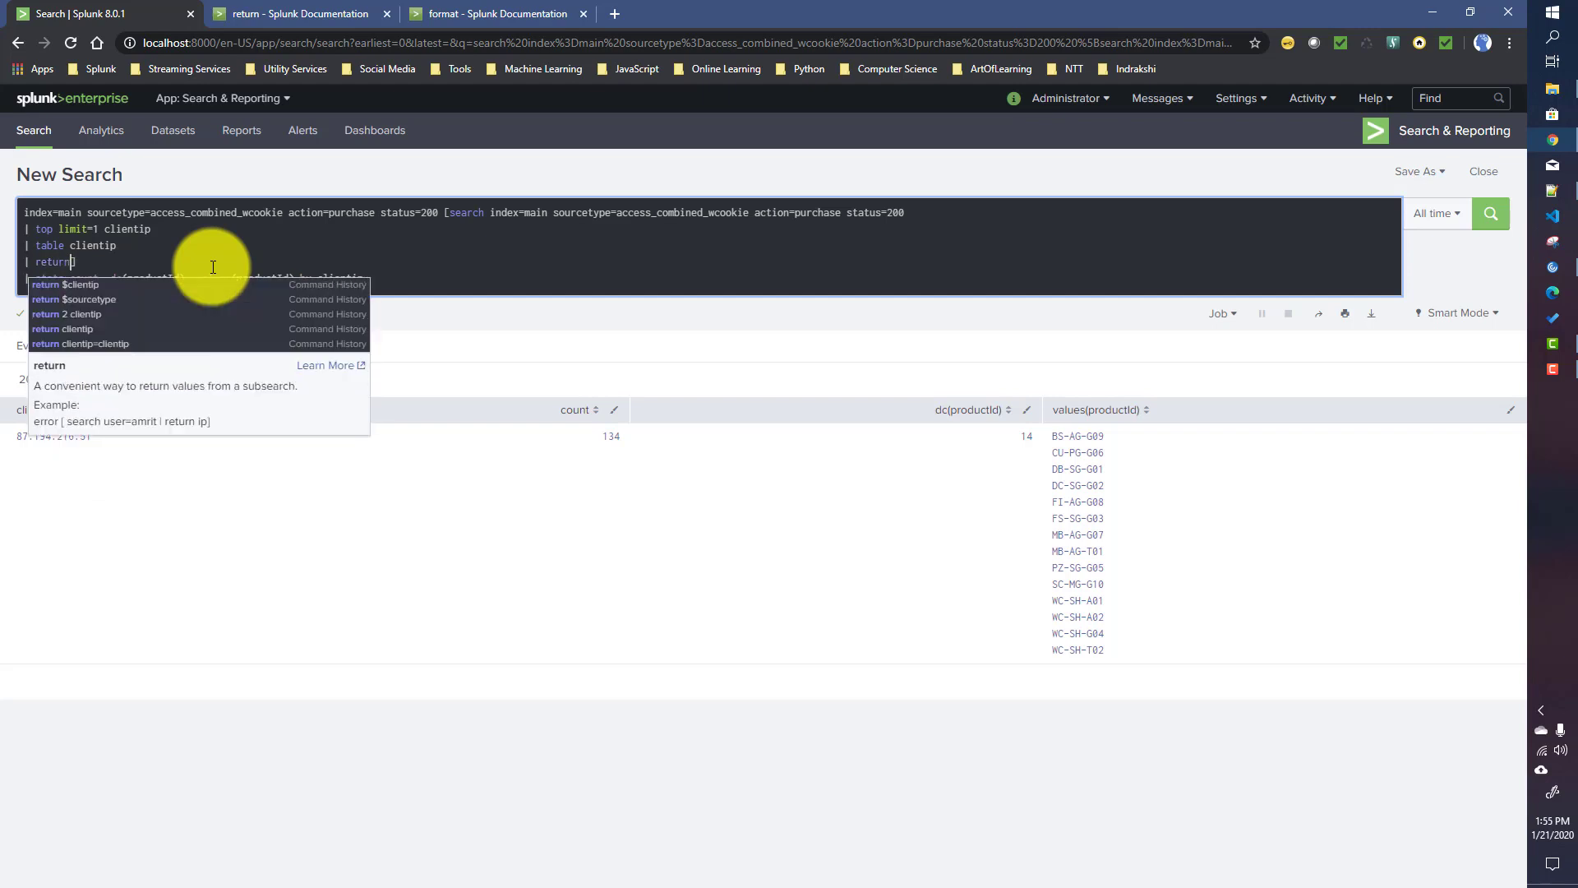
click(99, 246)
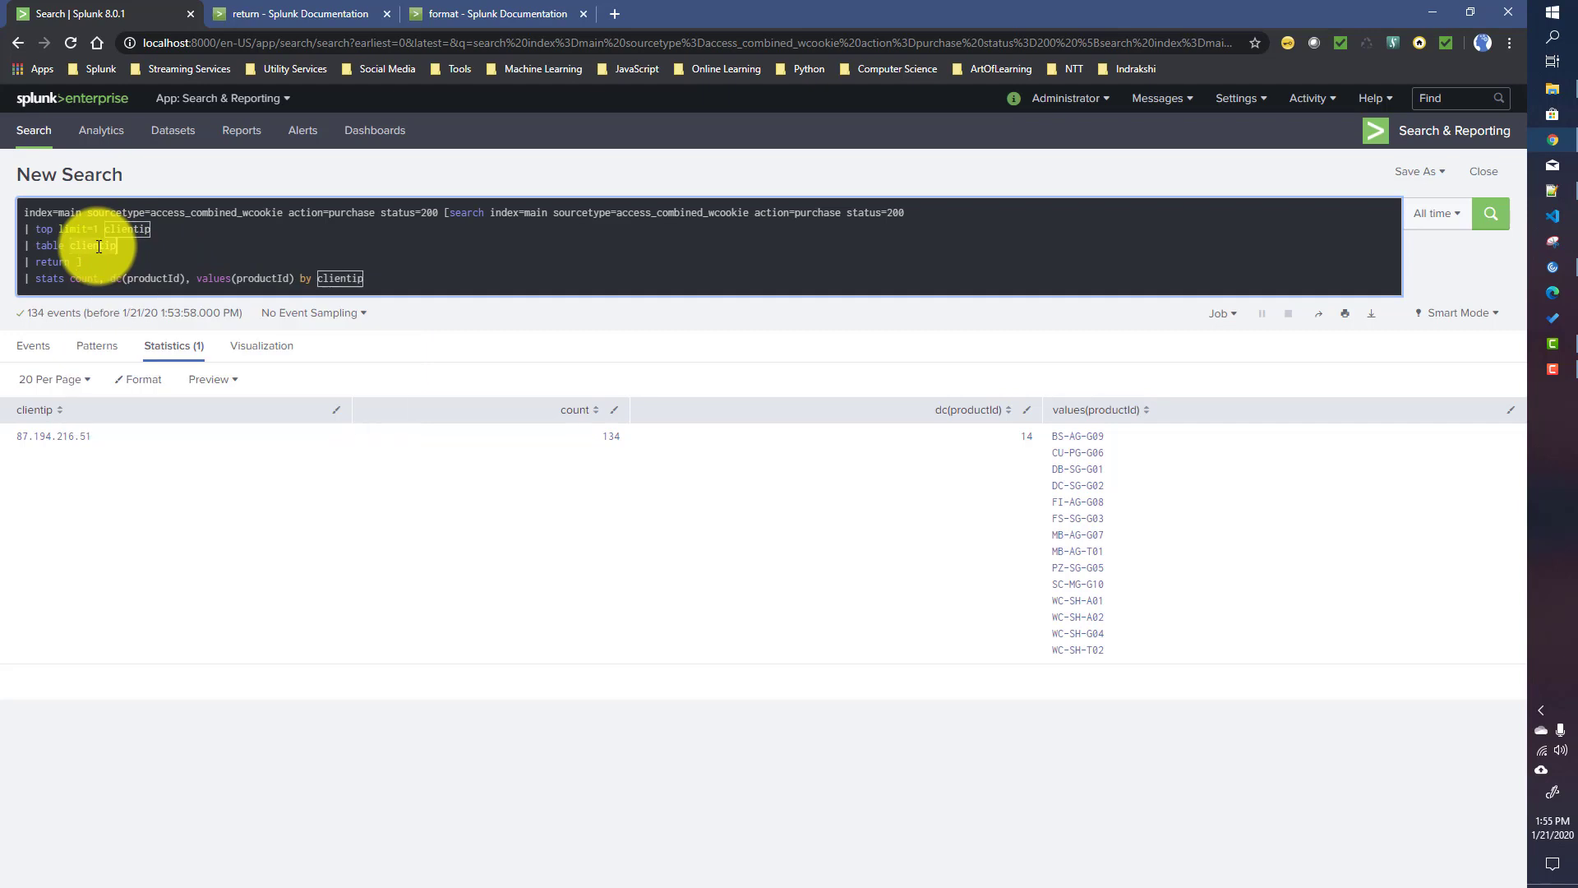
click(76, 262)
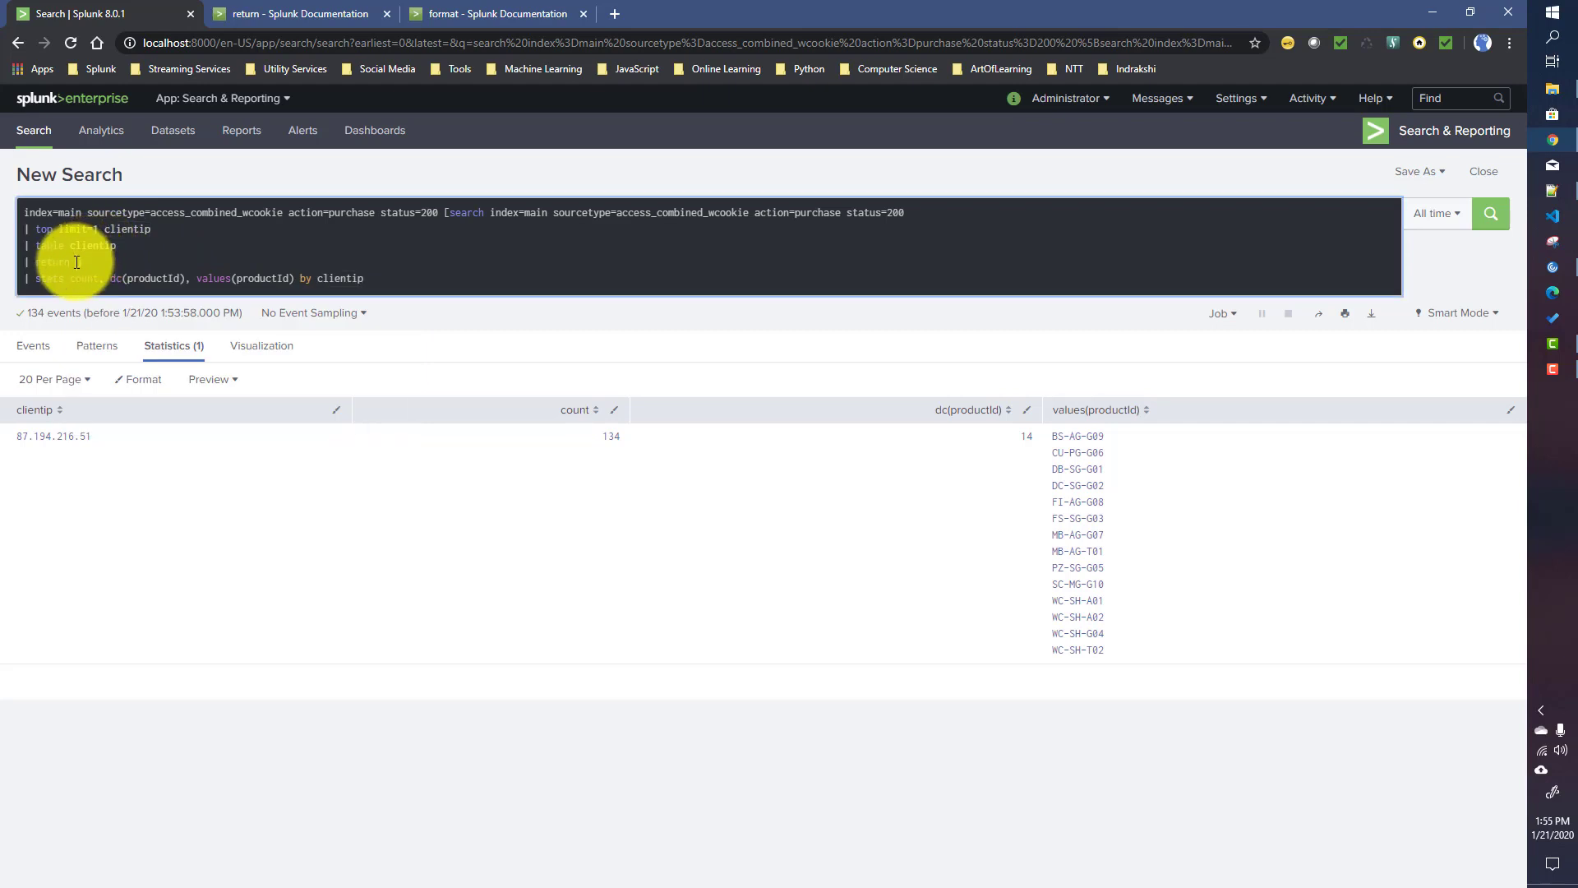
text(clientip)
key(Return)
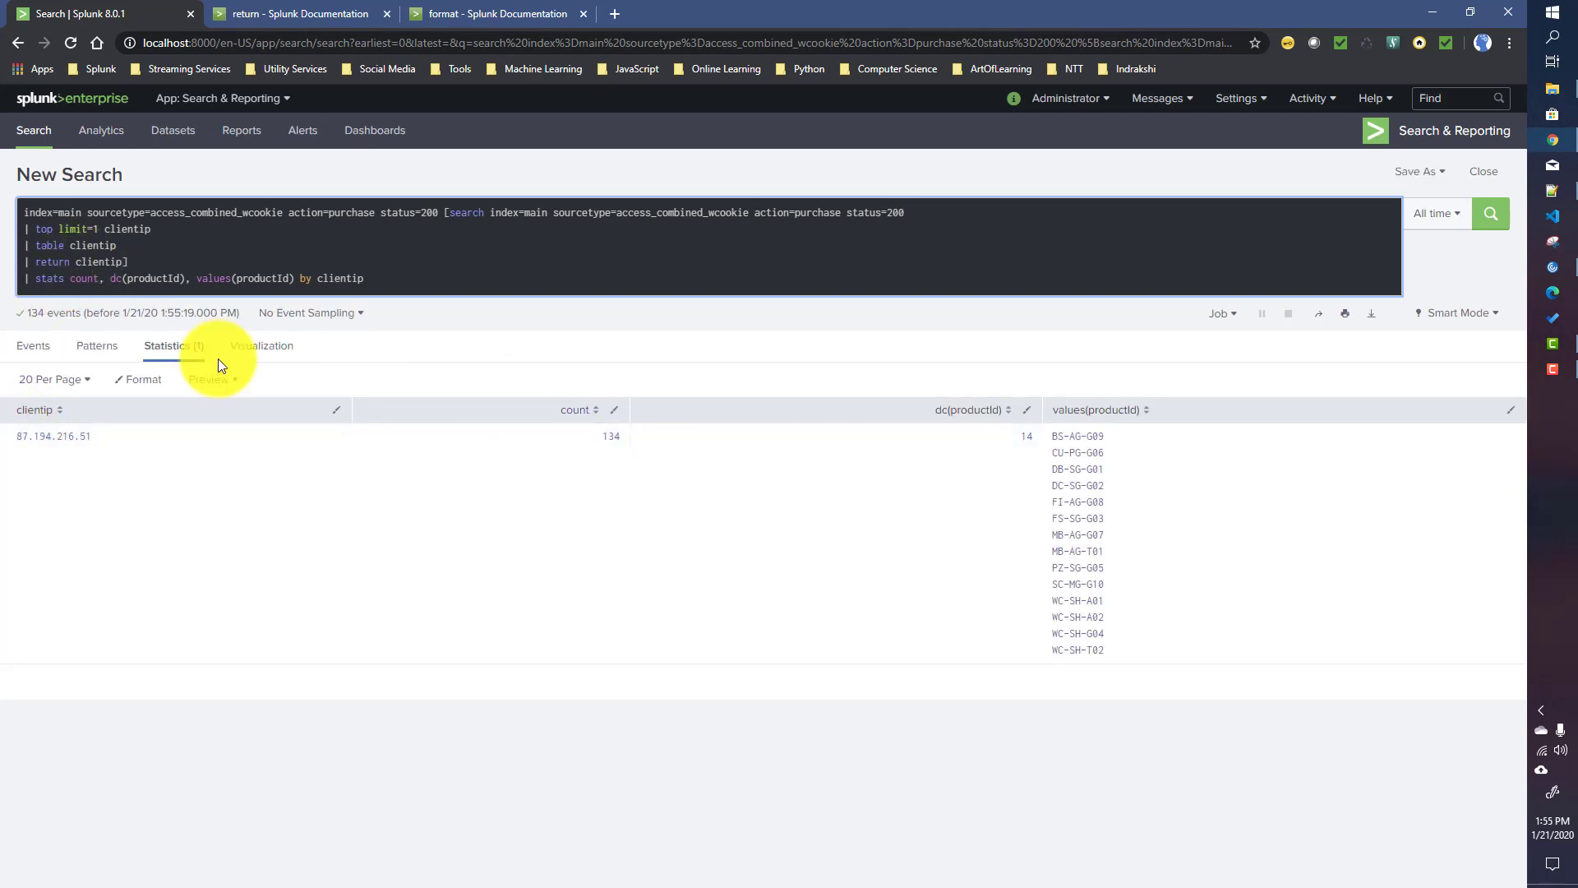
Extend the subsearch's return command to return clientip=clientip and rerun the search
click(101, 265)
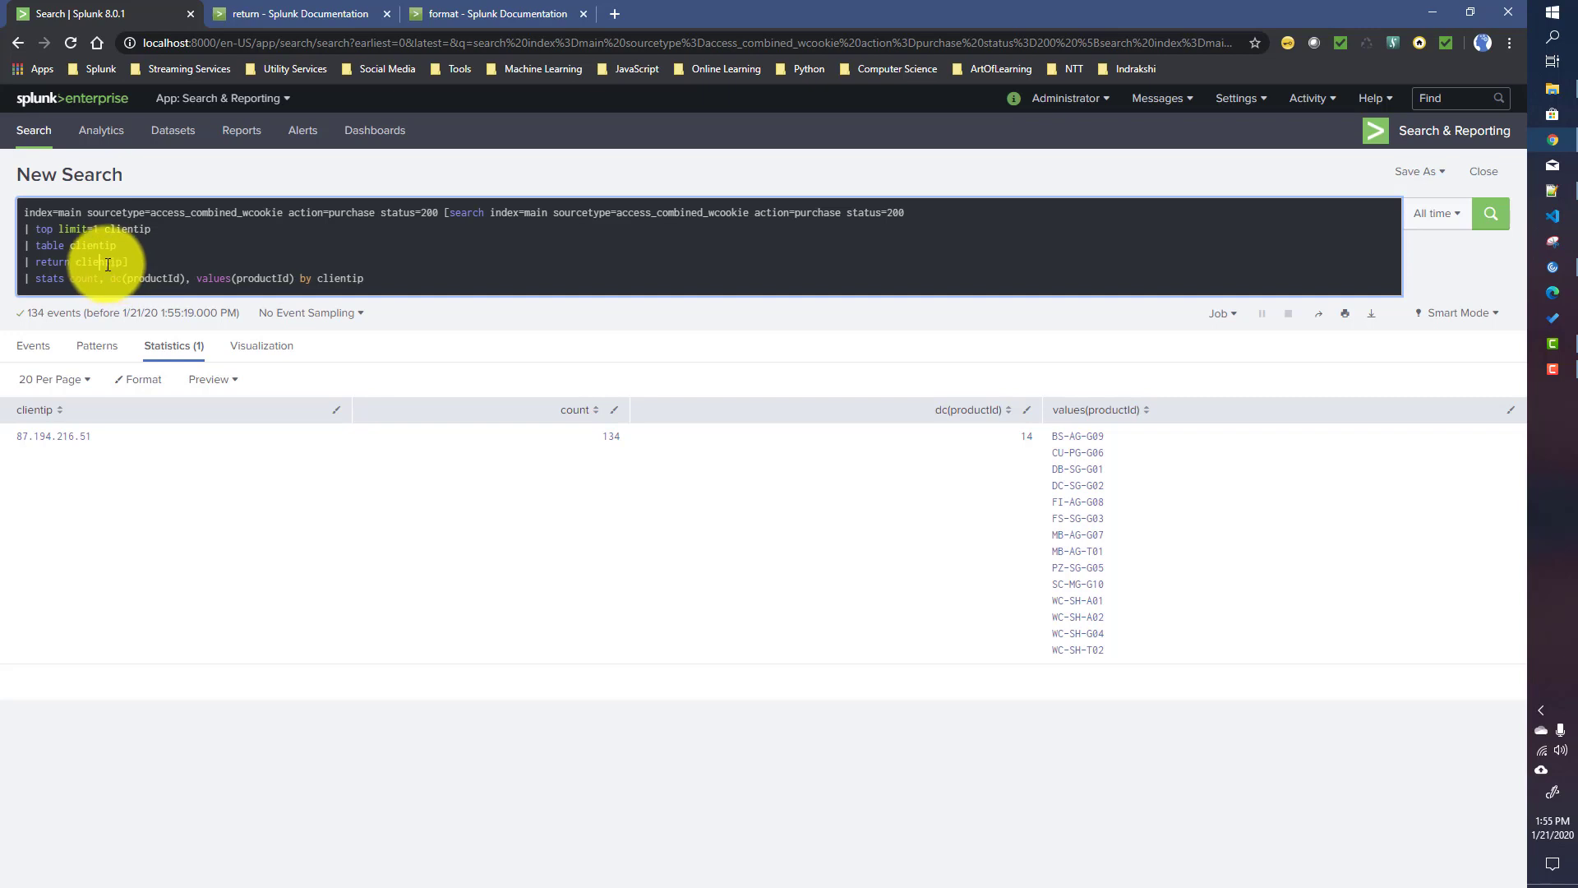
click(107, 264)
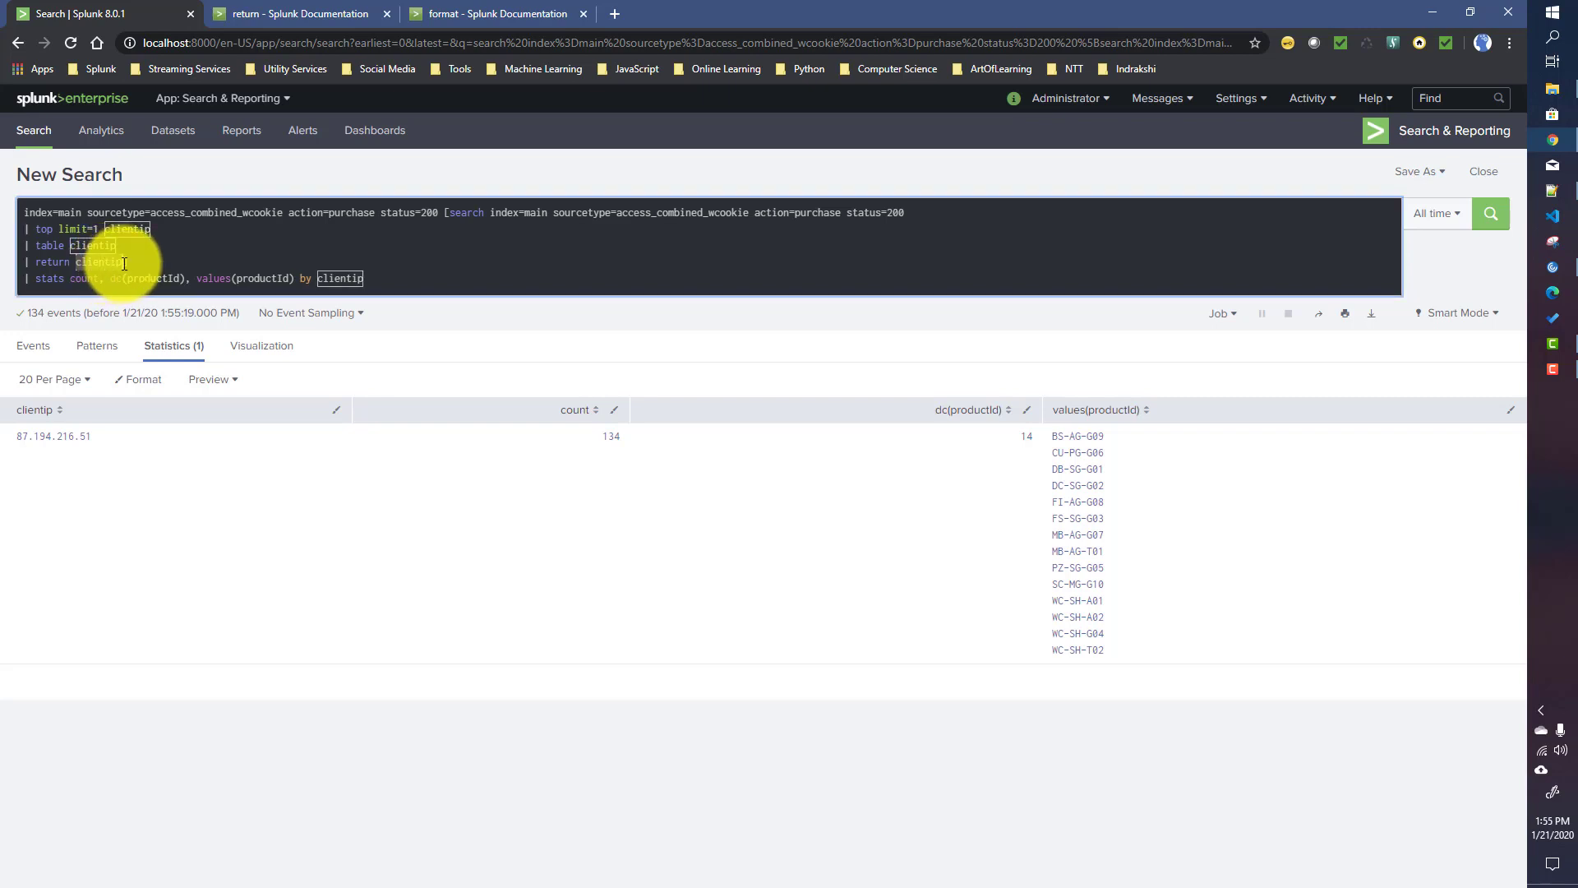
click(123, 263)
text(=clientip)
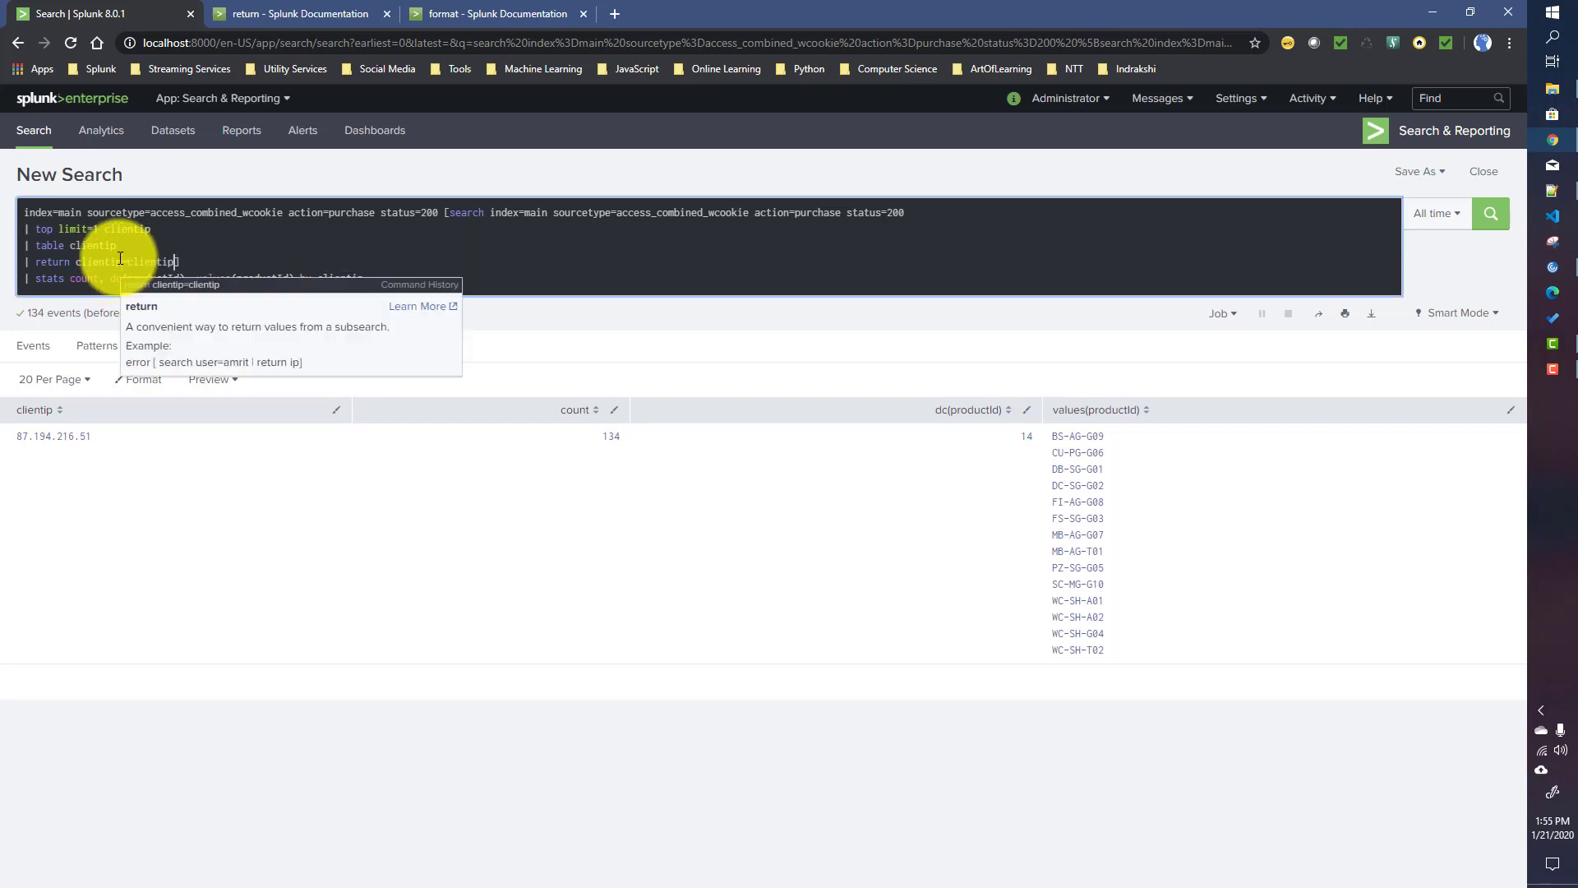
click(443, 211)
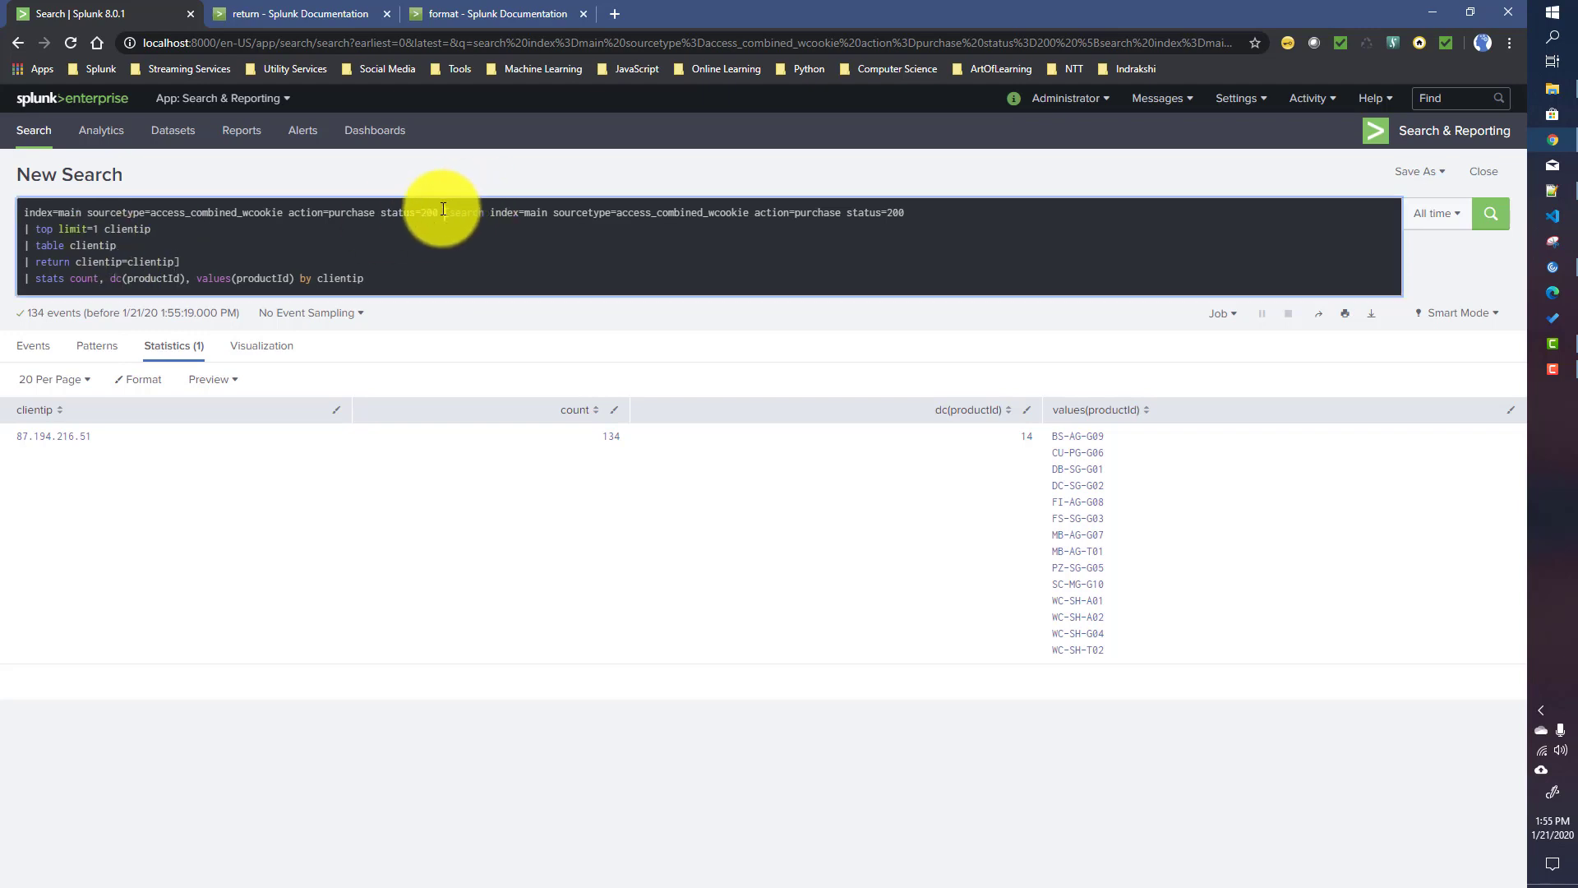
double_click(150, 261)
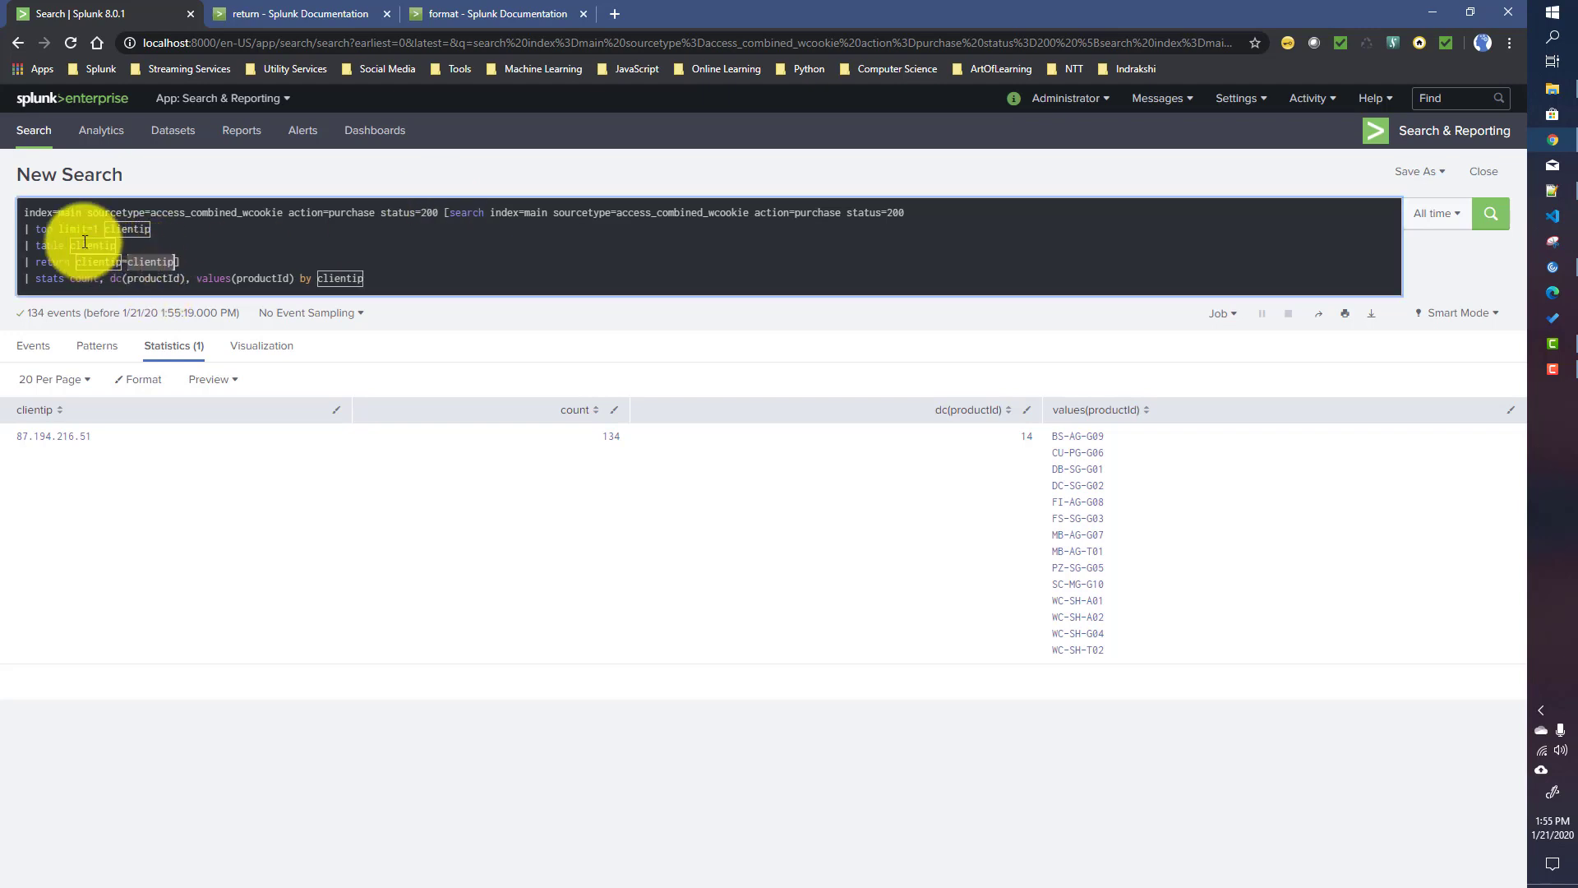
click(197, 257)
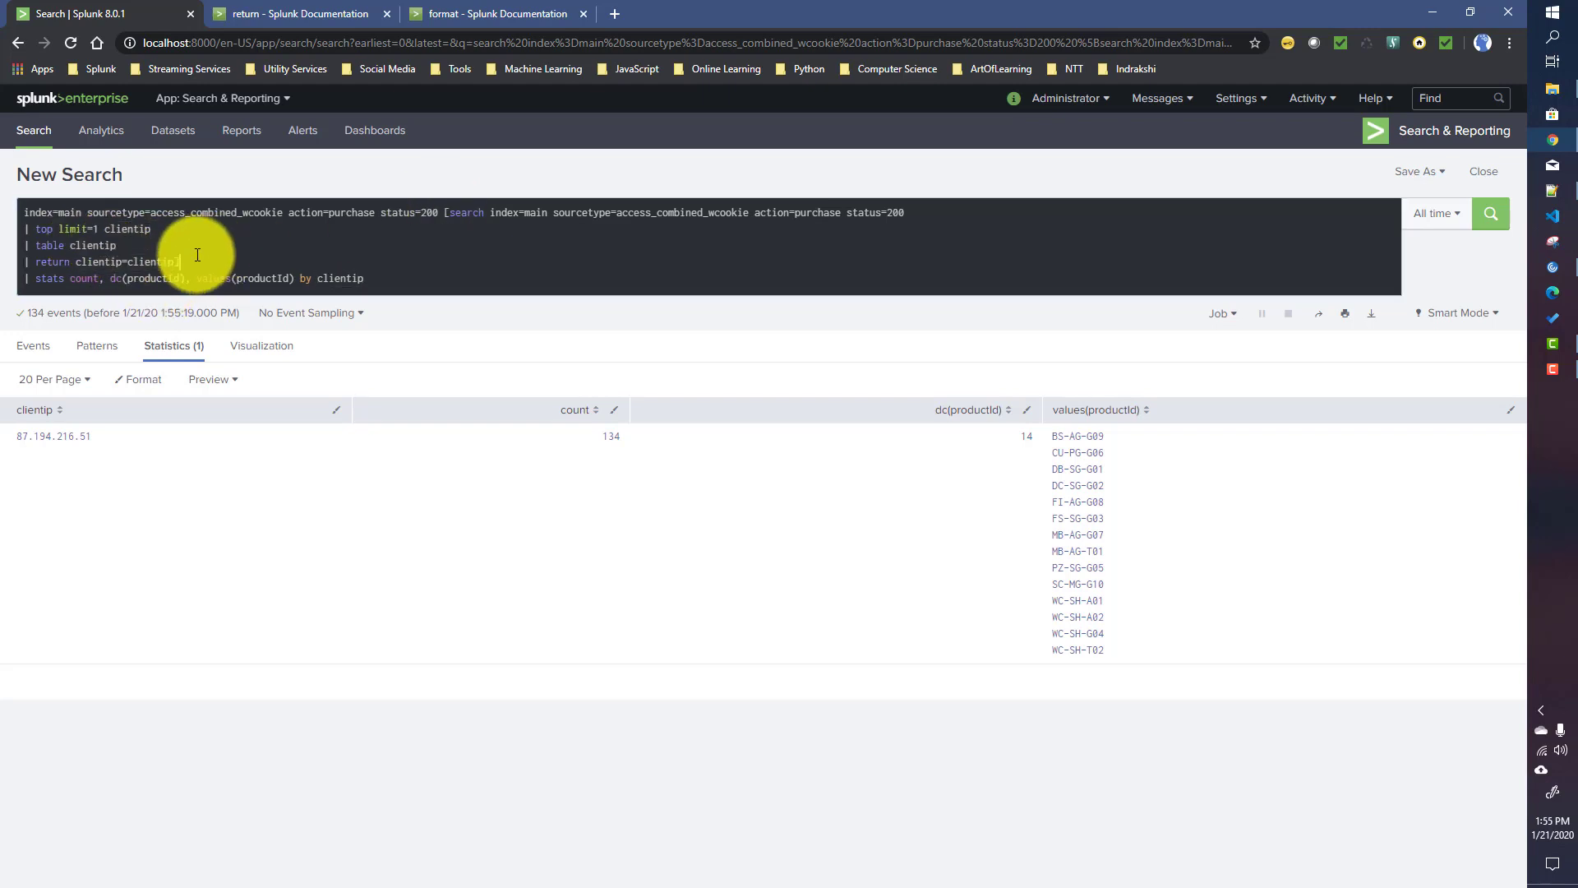
key(Return)
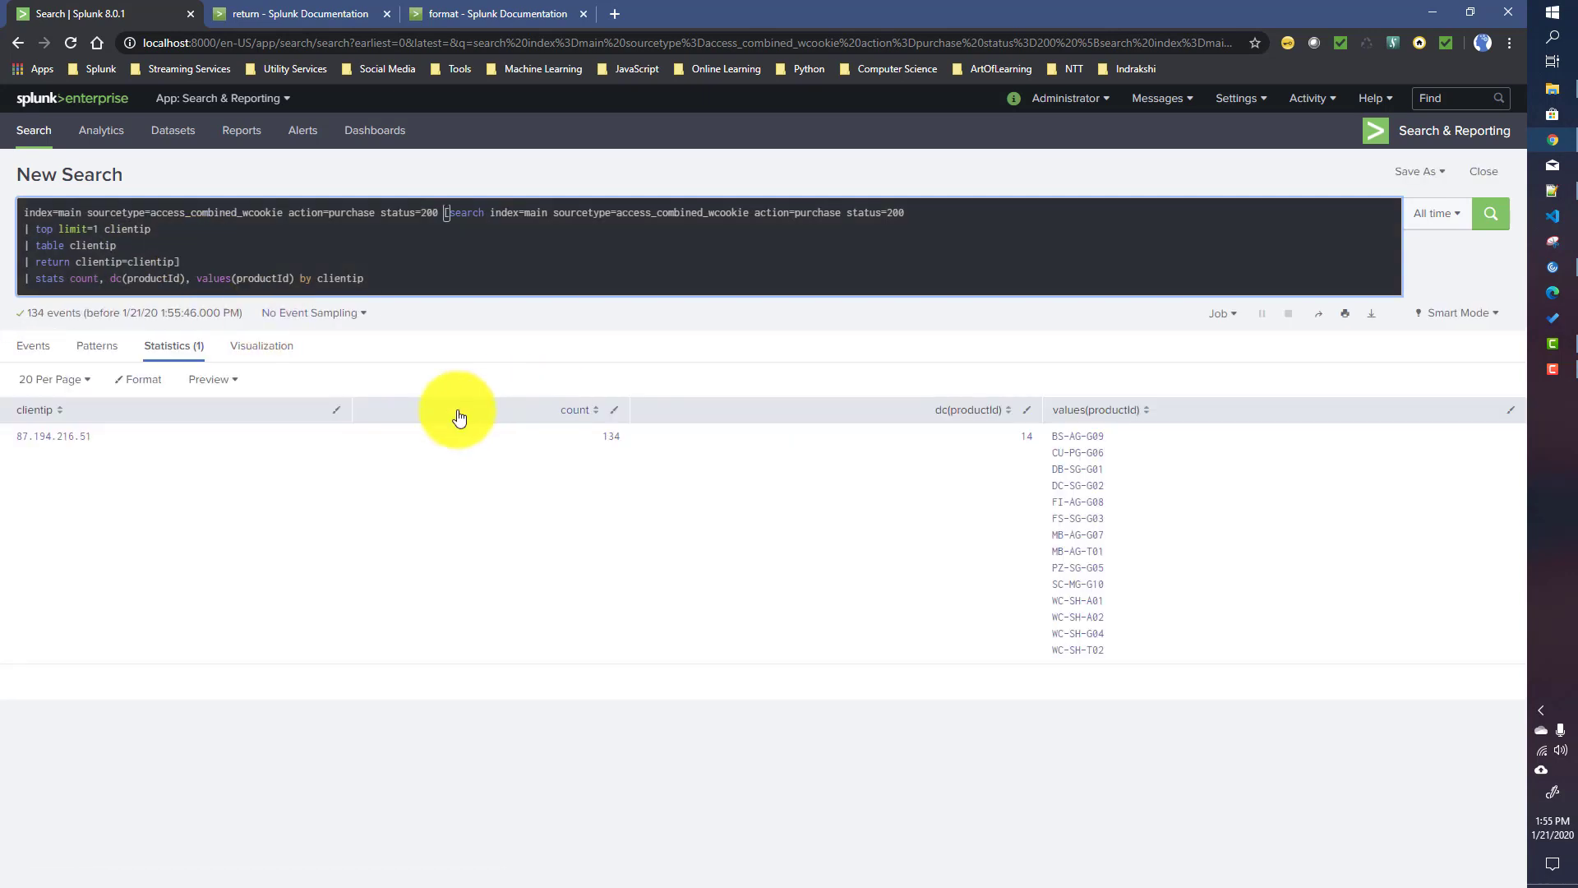
Change the alias in the subsearch's return command so it reads return ip=clientip, and rerun the search
double_click(103, 262)
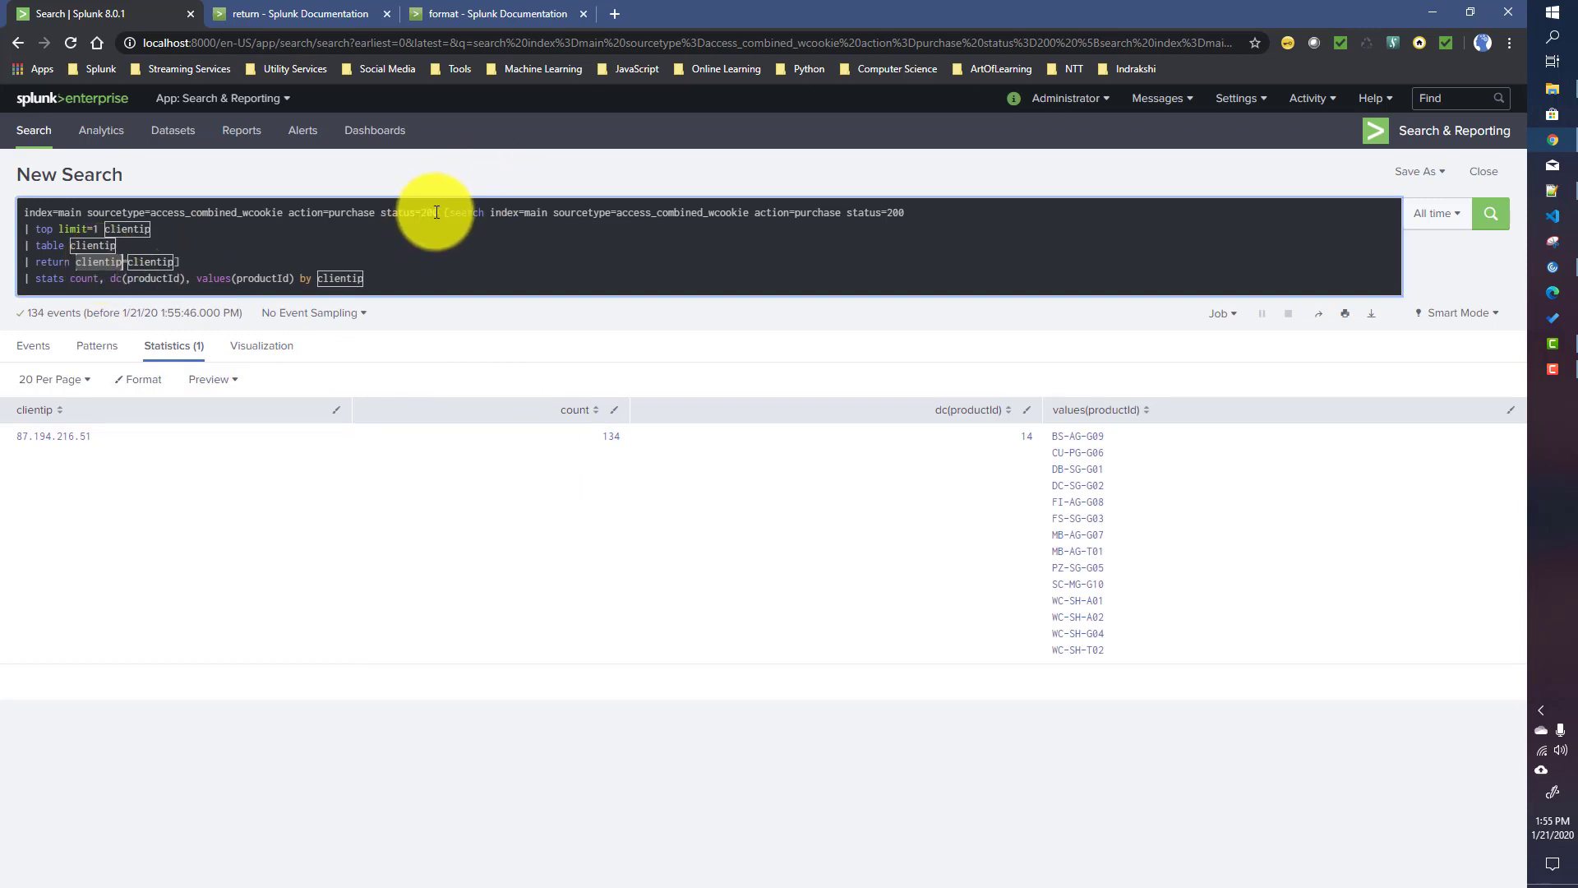
text(ip)
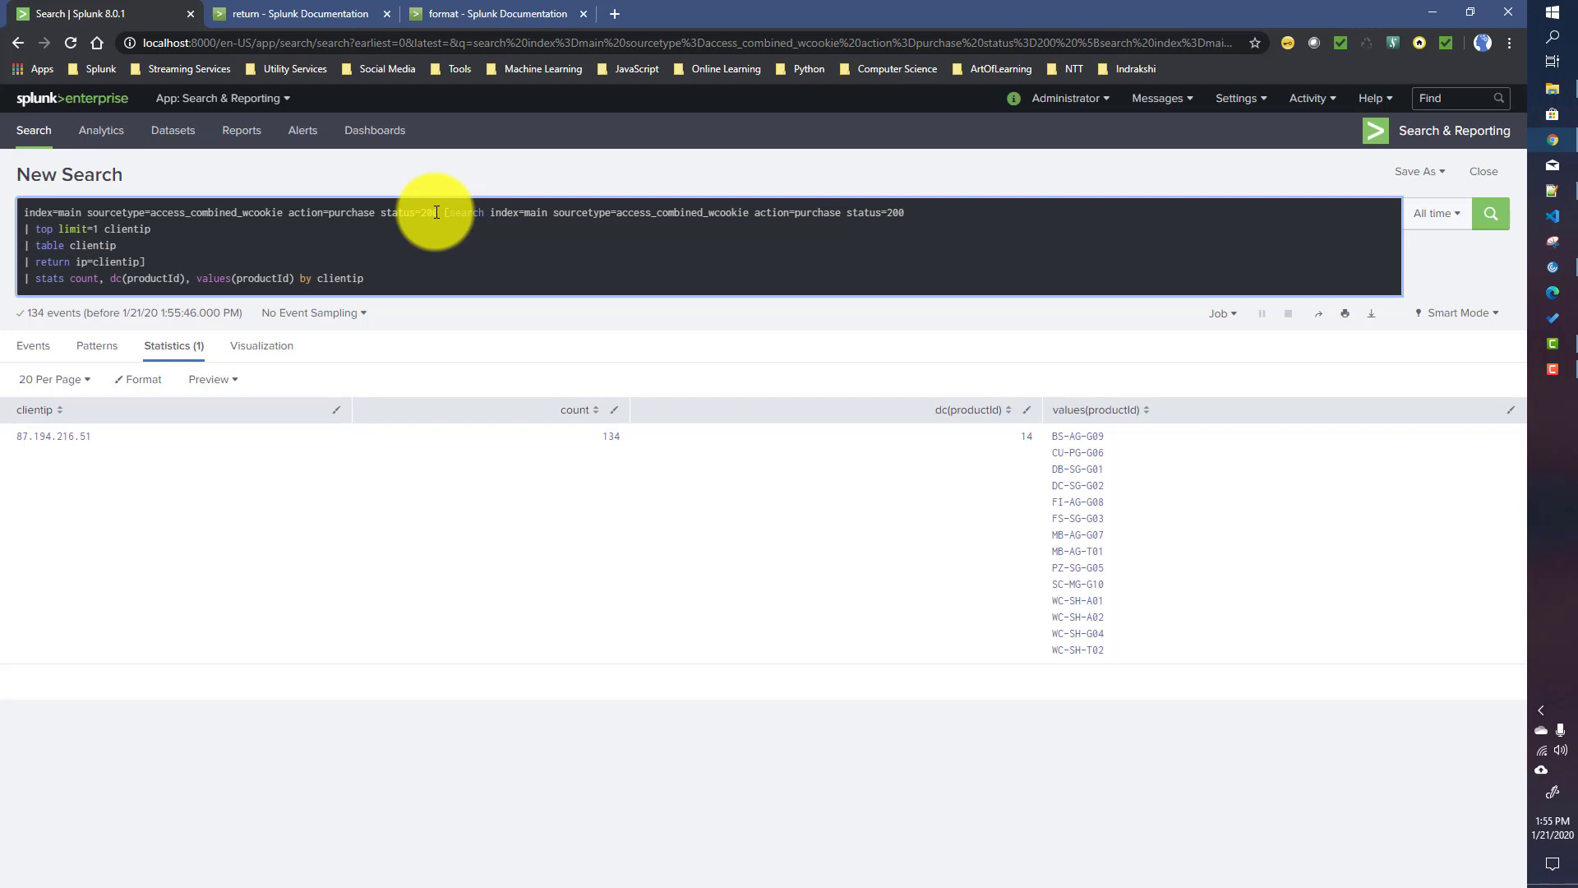
key(Return)
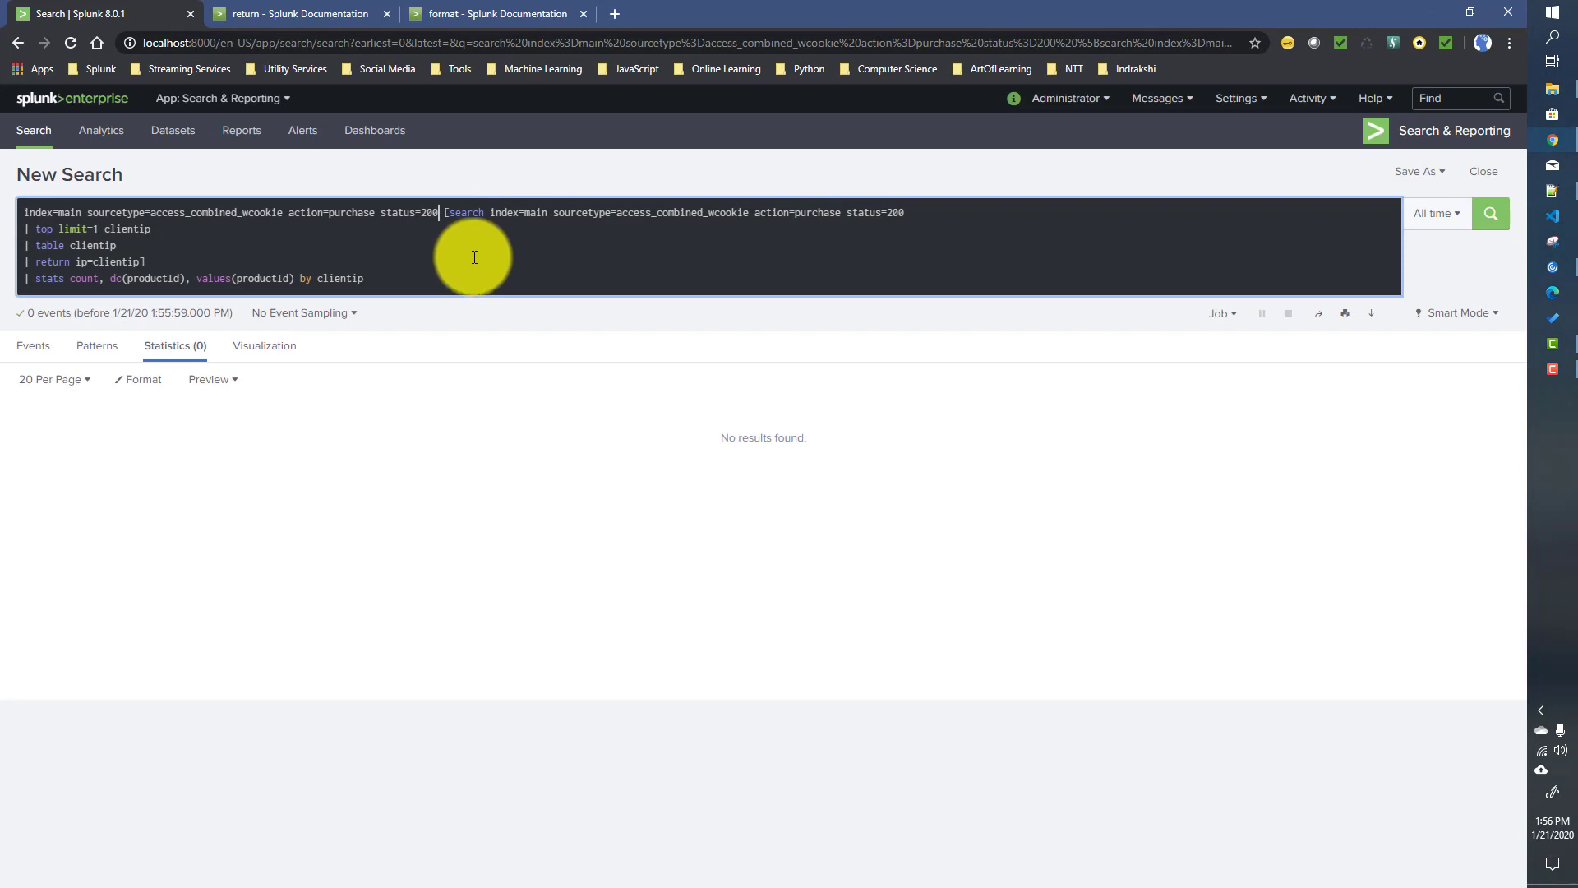
Add ip= to the outer search after status=200 and replace the bracketed subsearch with the sample value 10.10.0
text(ip)
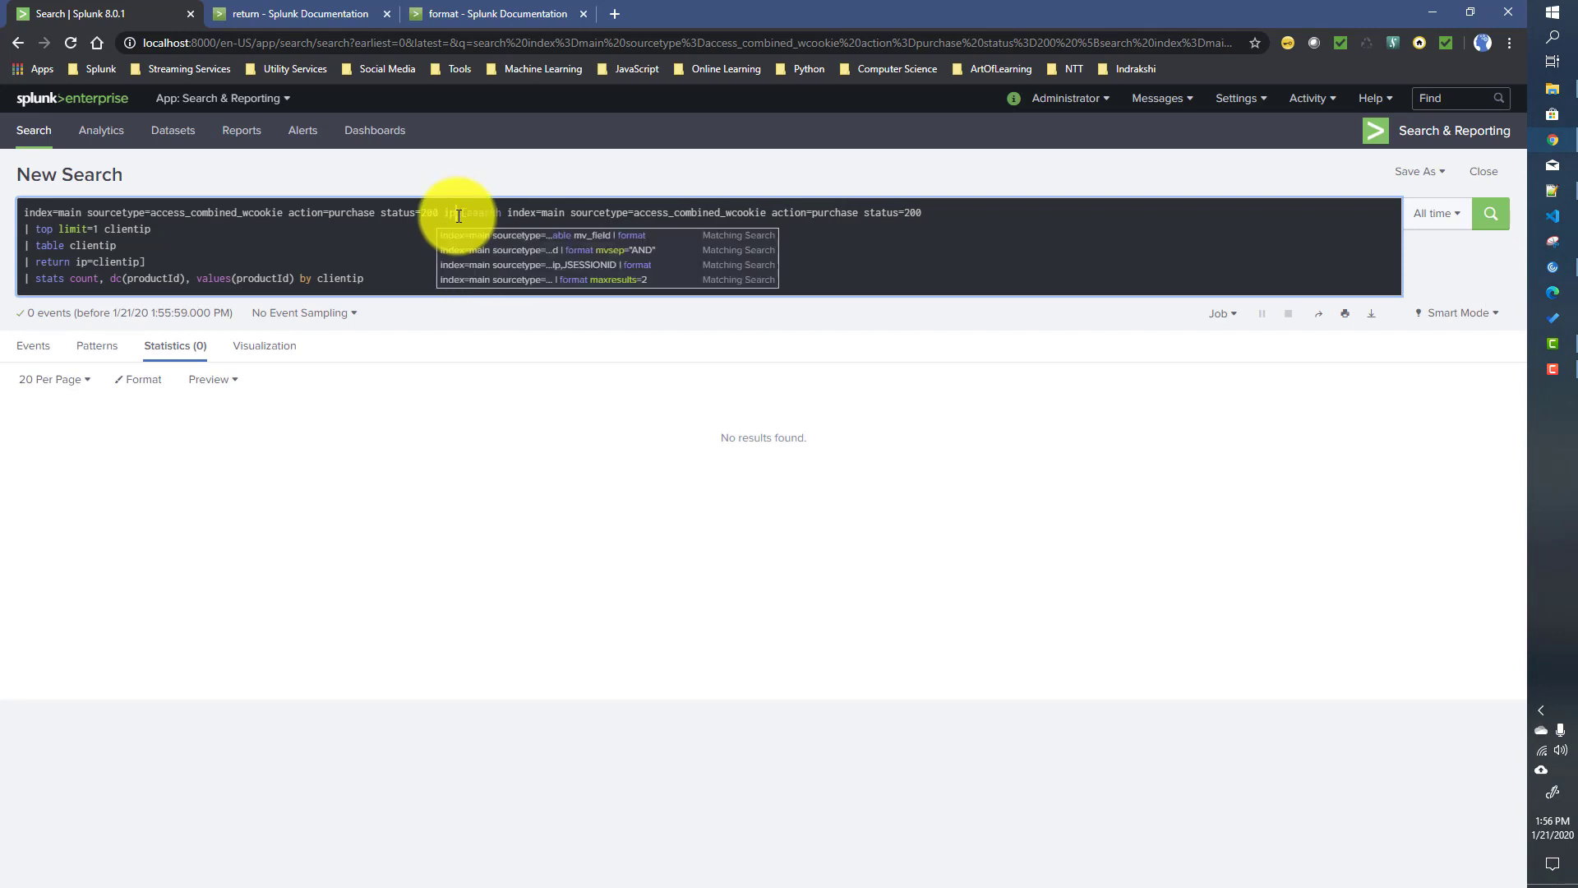
text(=)
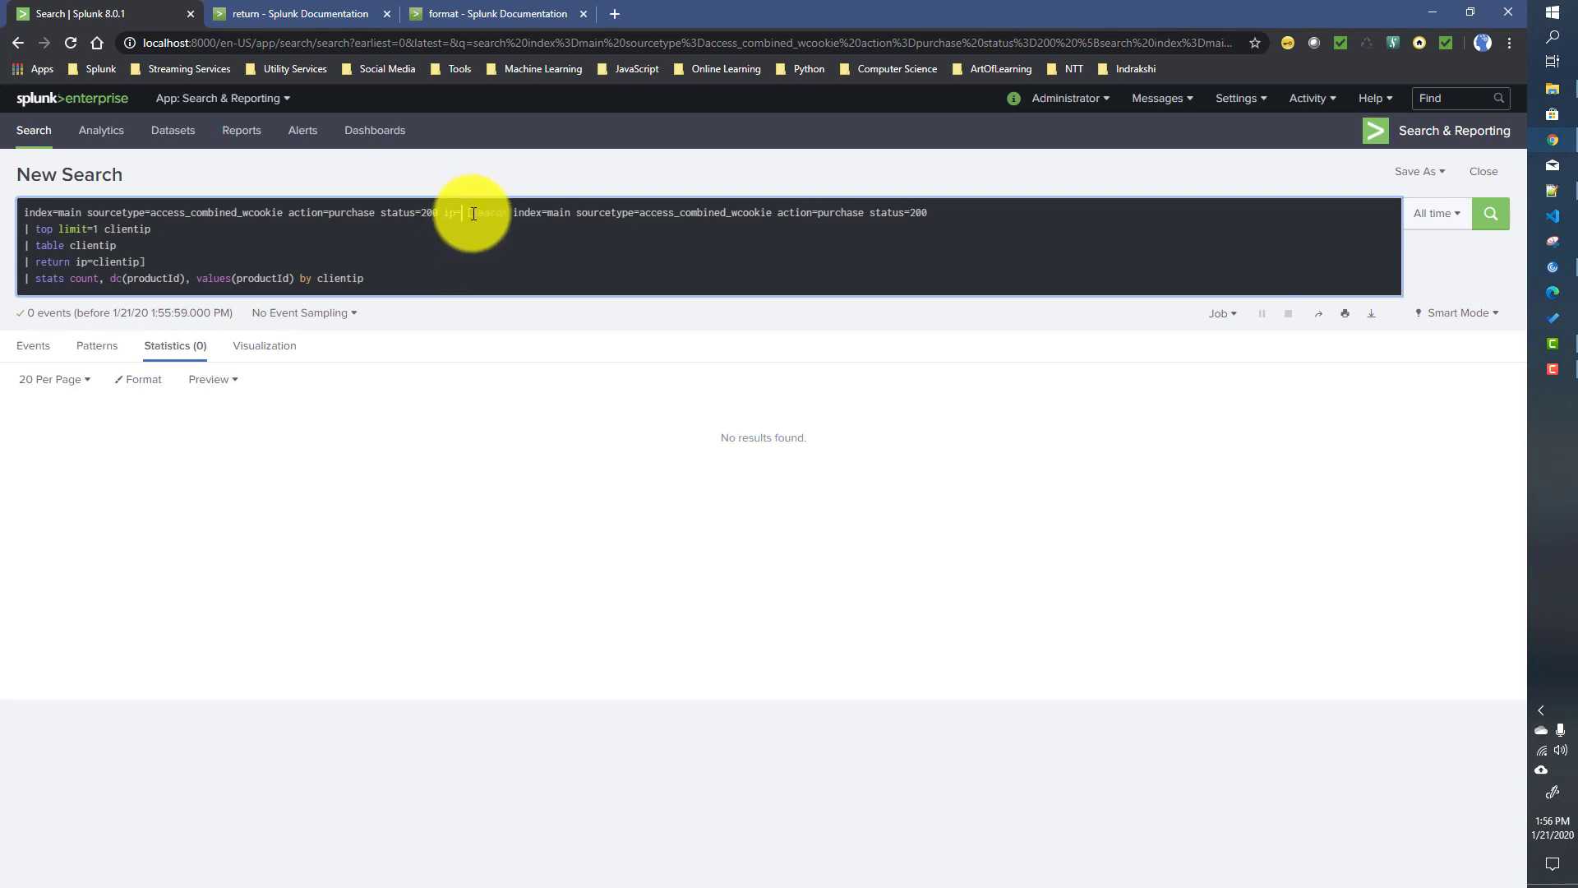
shift+click(158, 261)
key(ctrl+c)
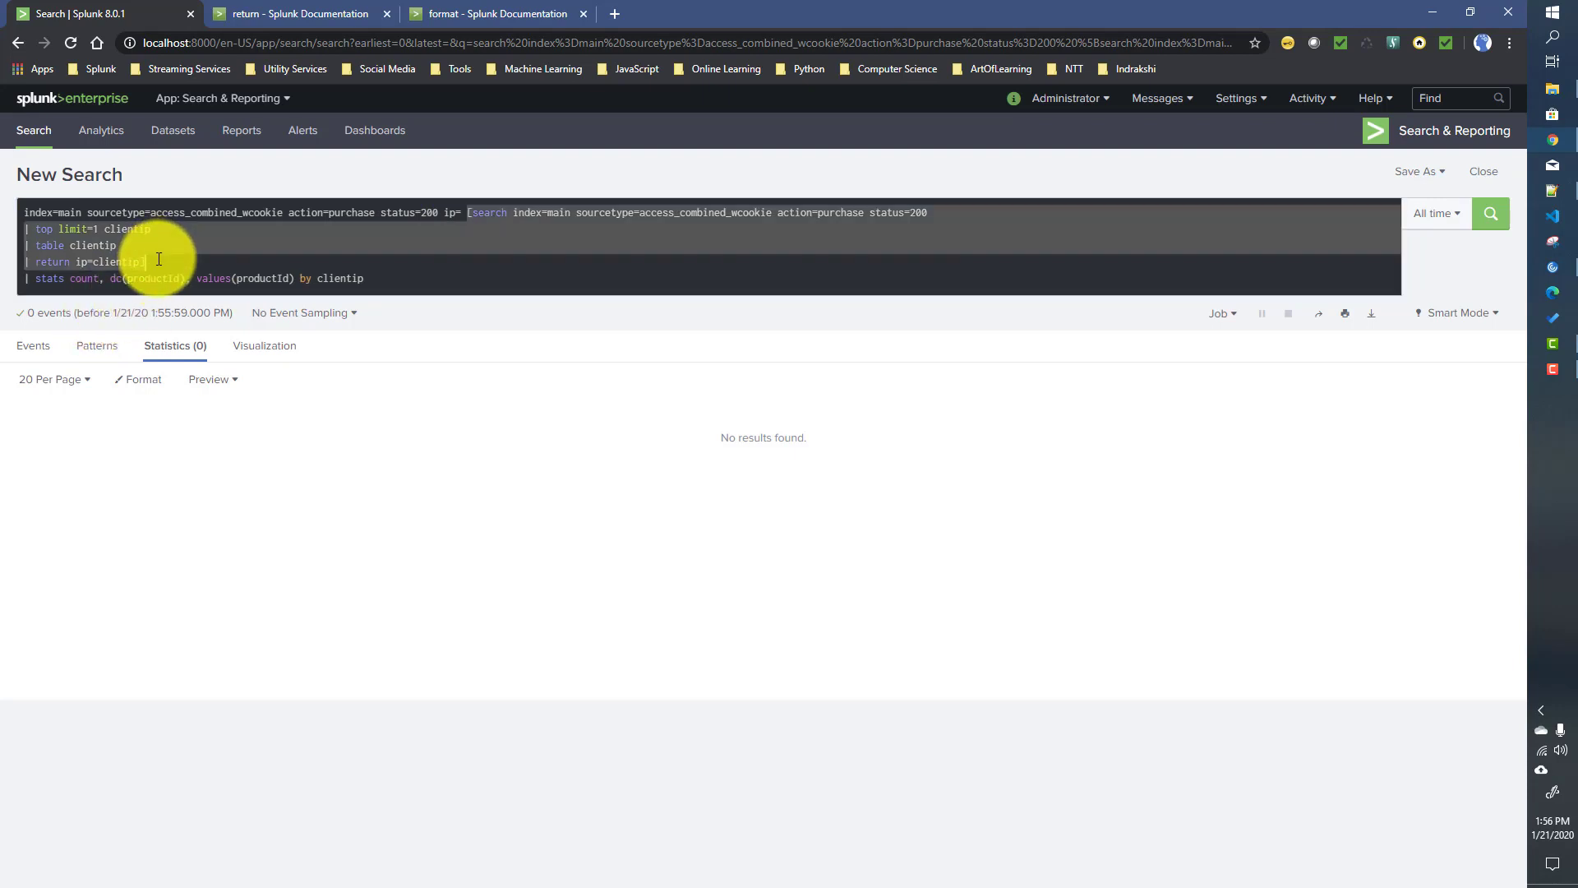
key(BackSpace)
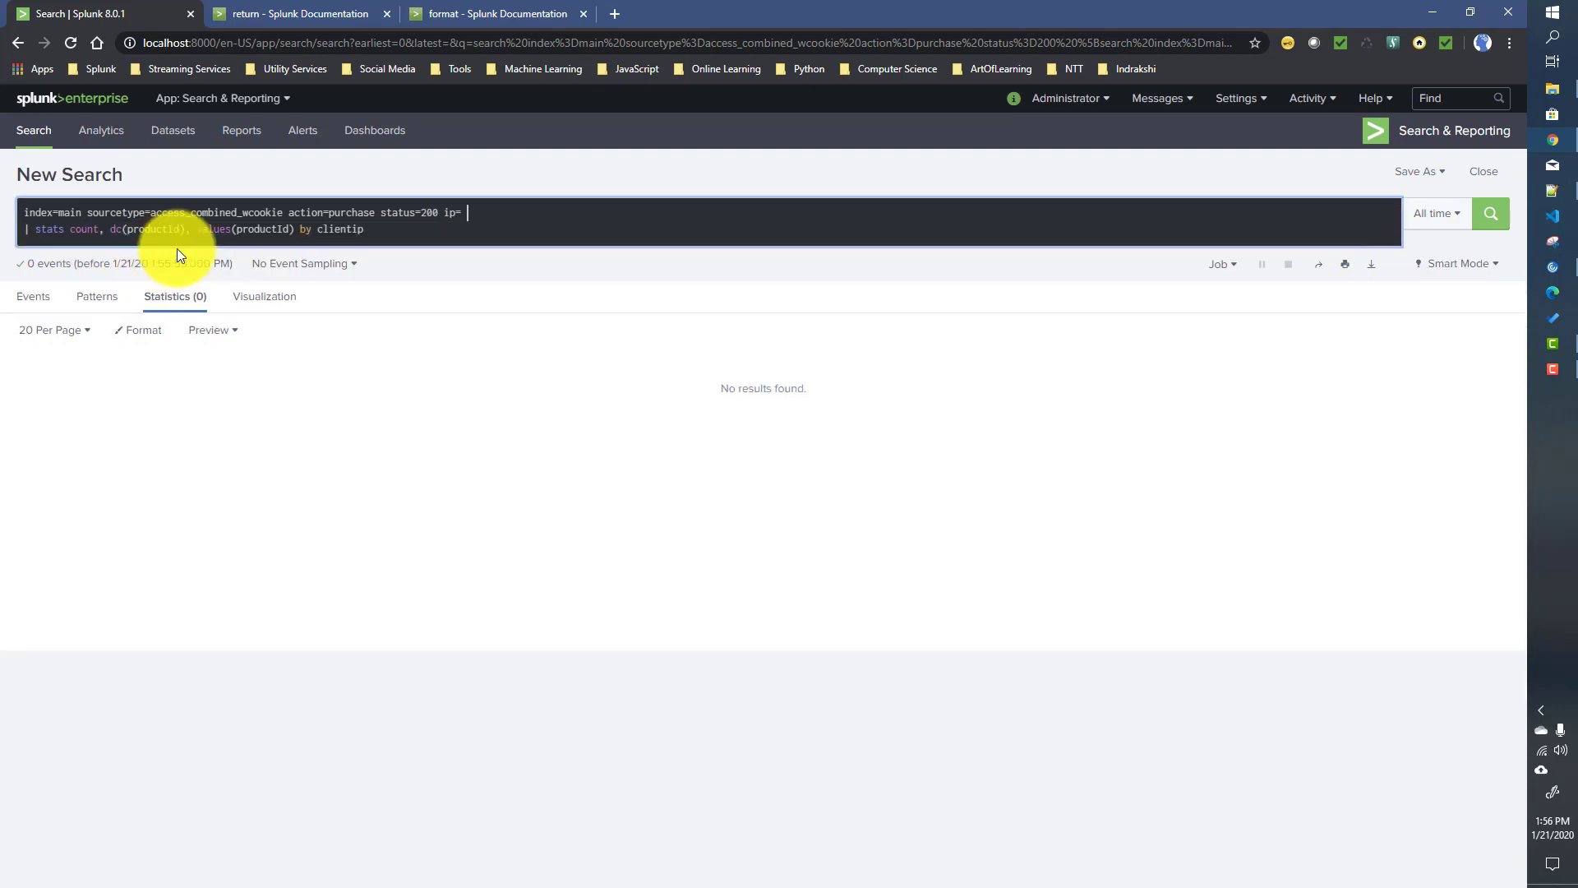
text(s)
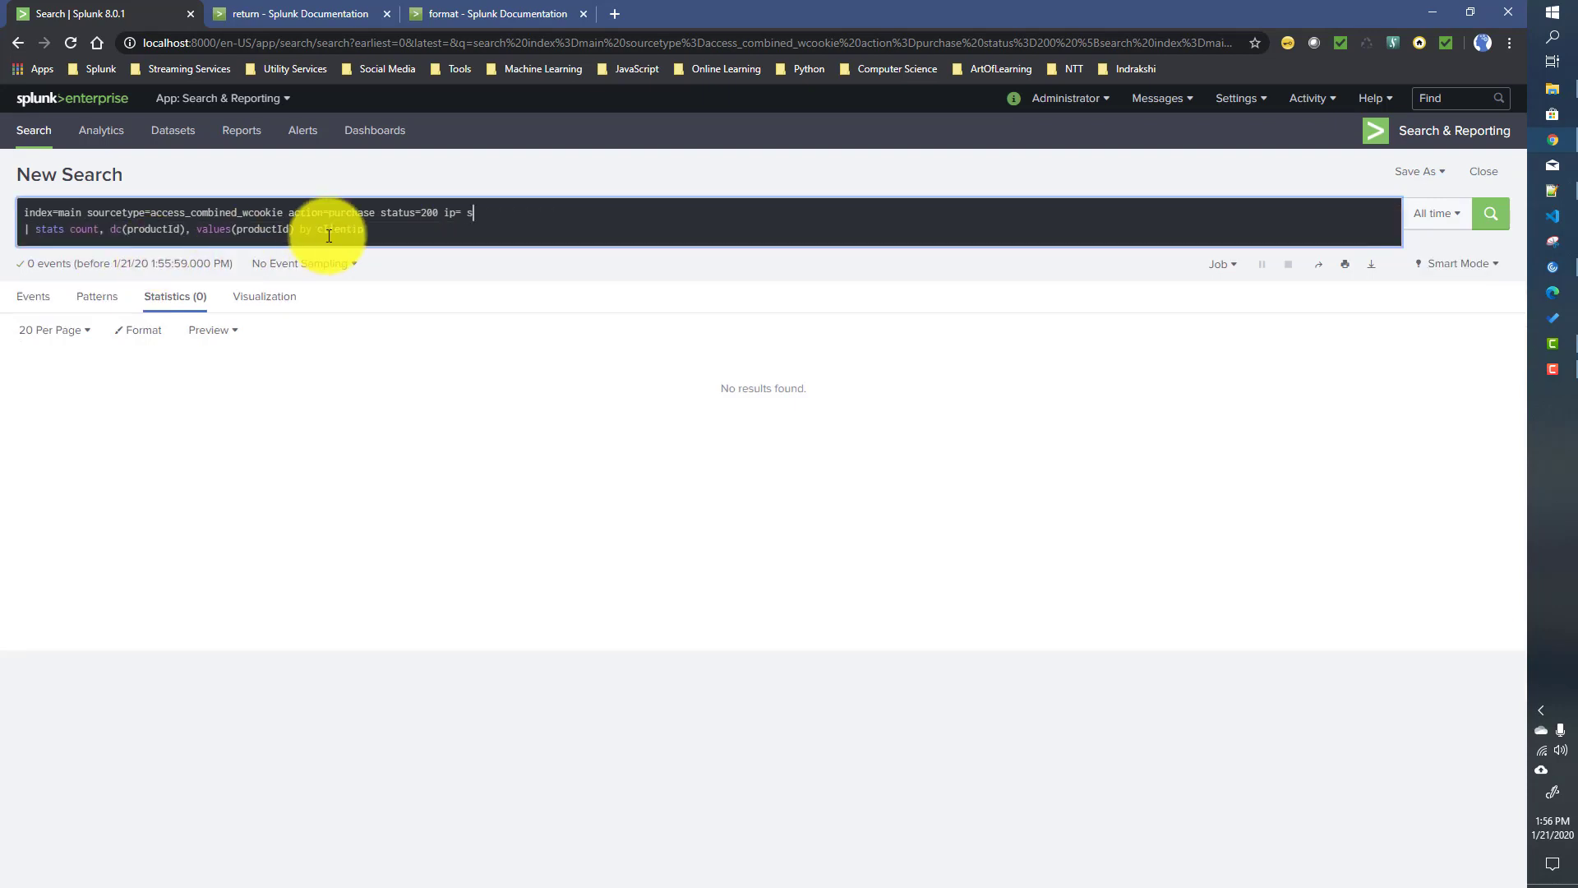
key(BackSpace)
text(10.10.0)
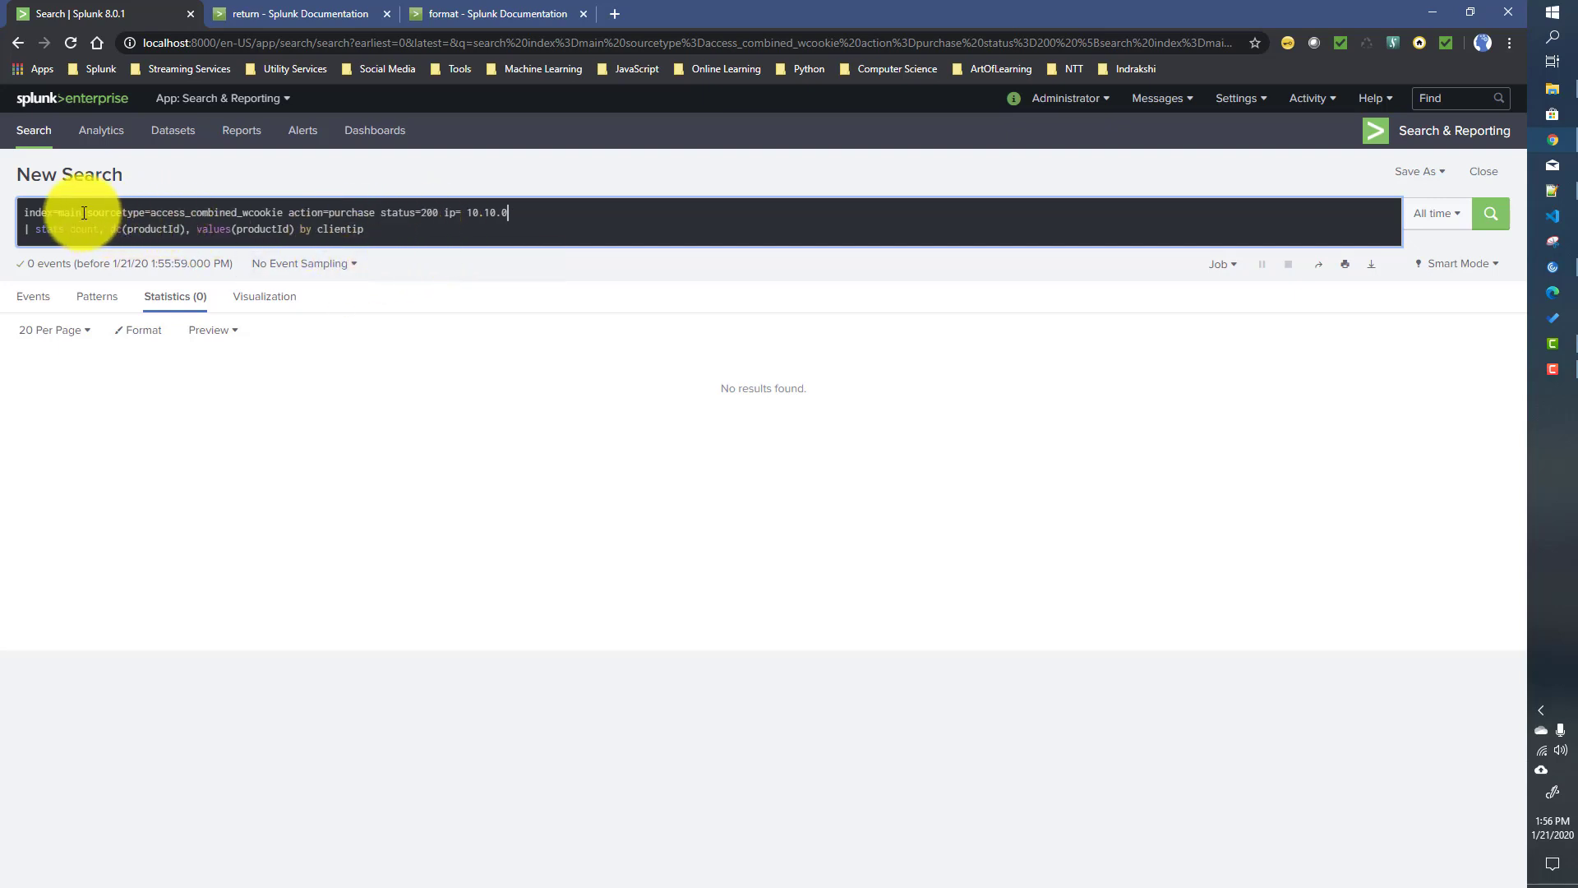
Restore the bracketed subsearch in place of the sample value and remove the ip= condition before it
click(442, 216)
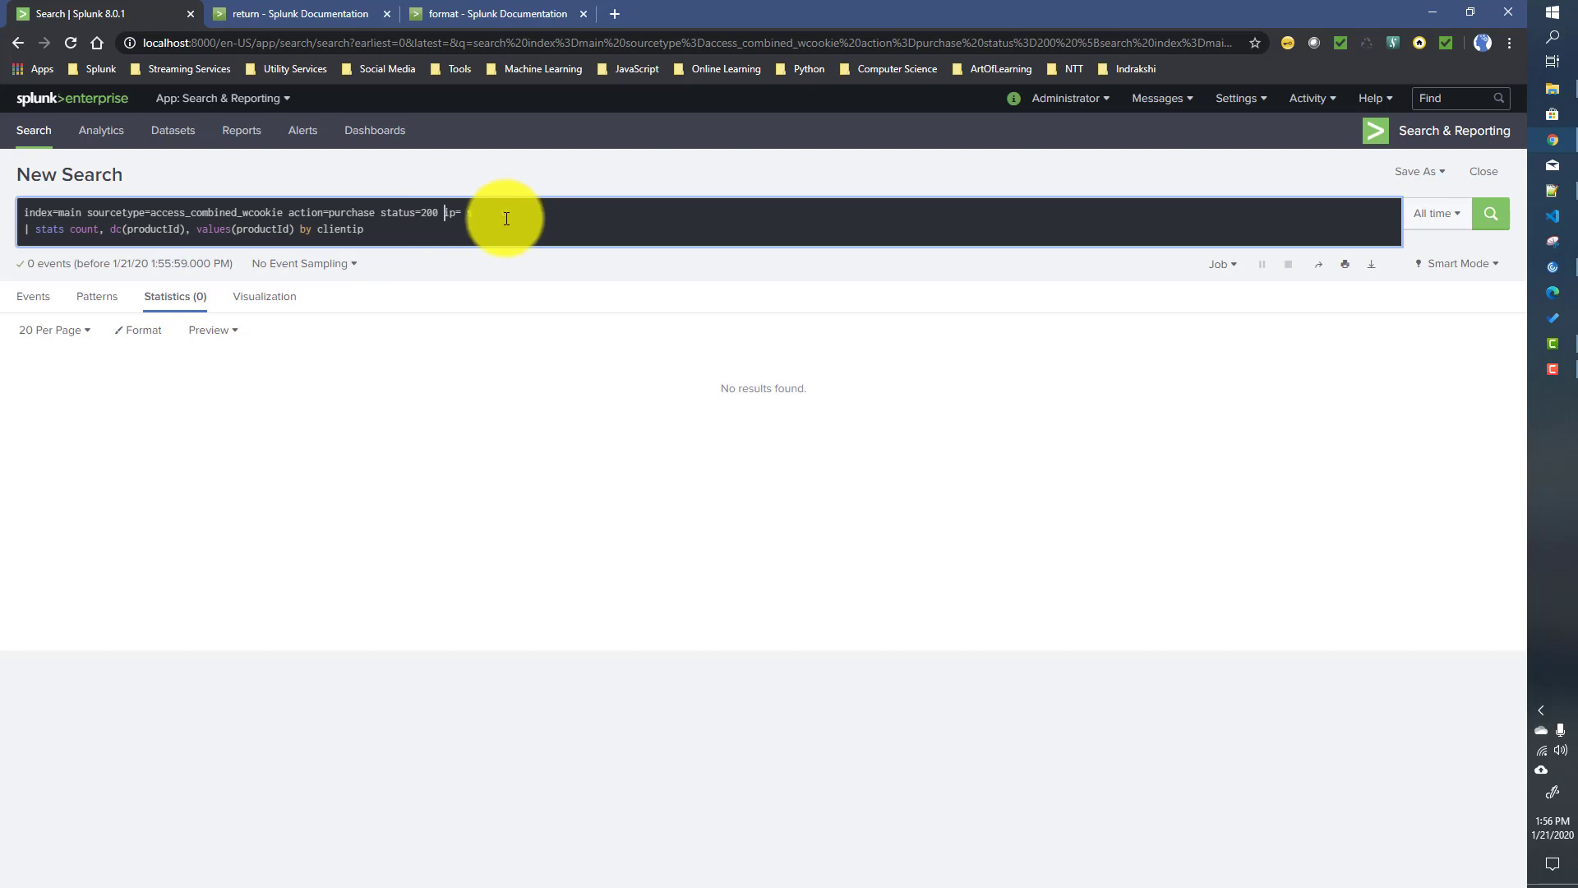
key(ctrl+v)
click(465, 219)
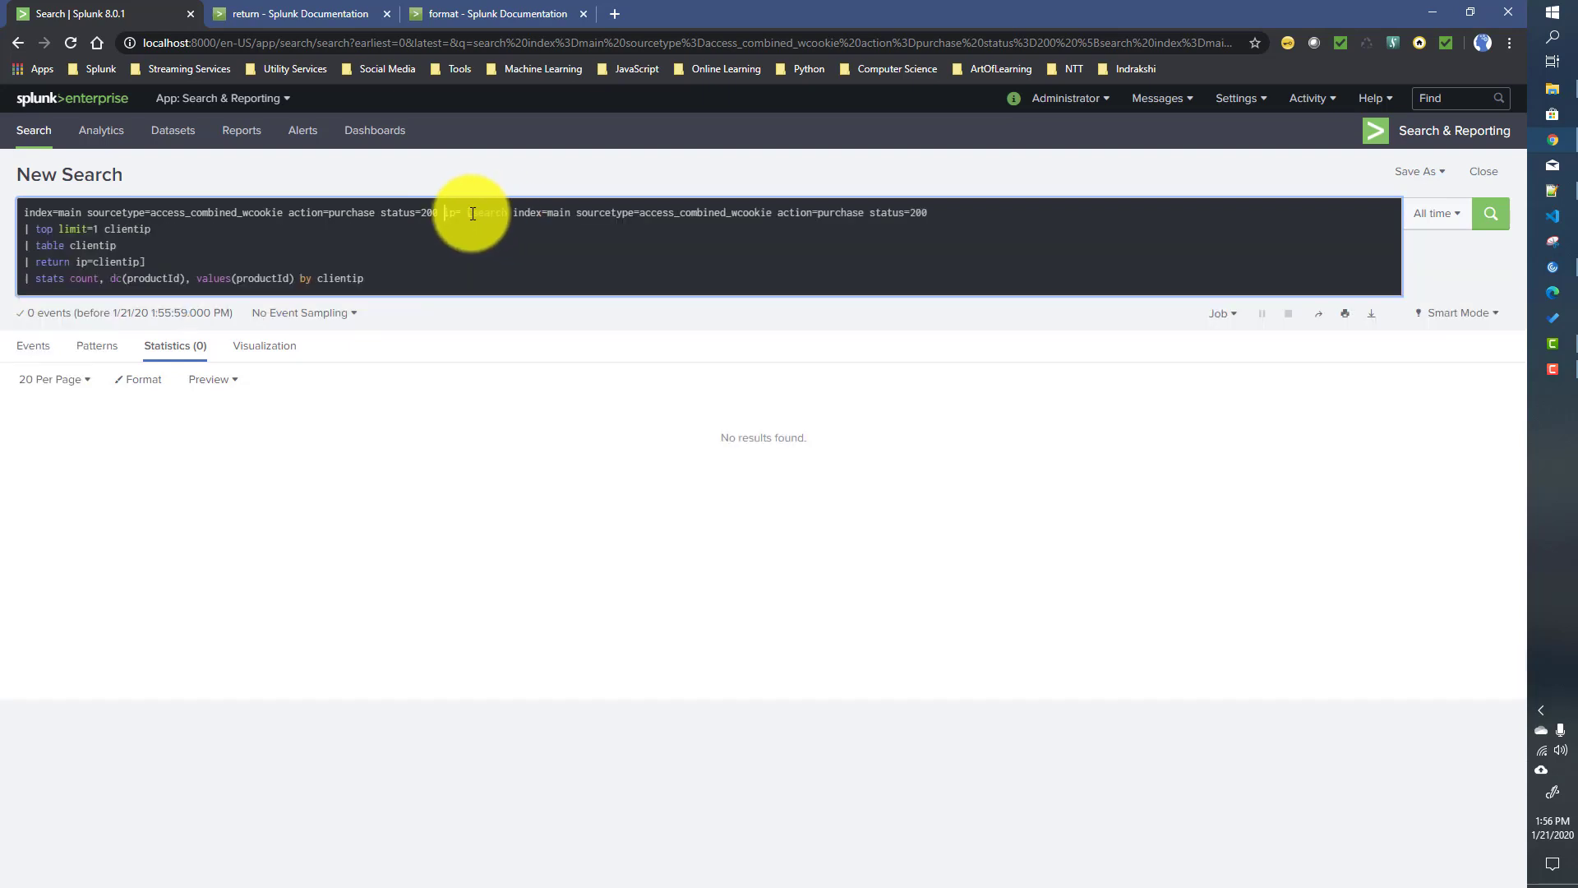
key(BackSpace)
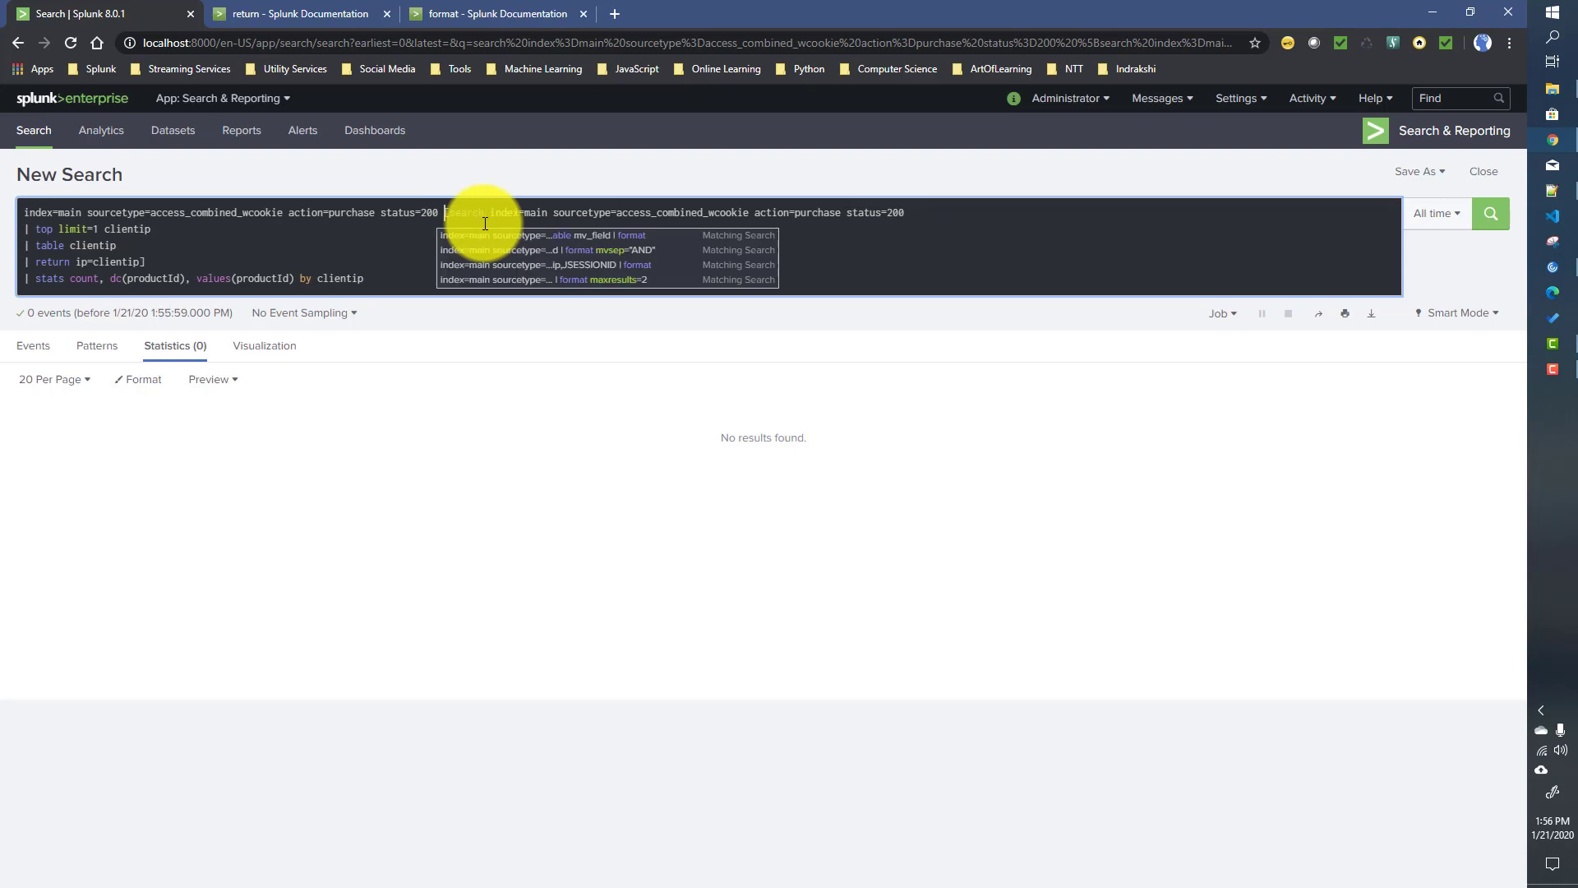
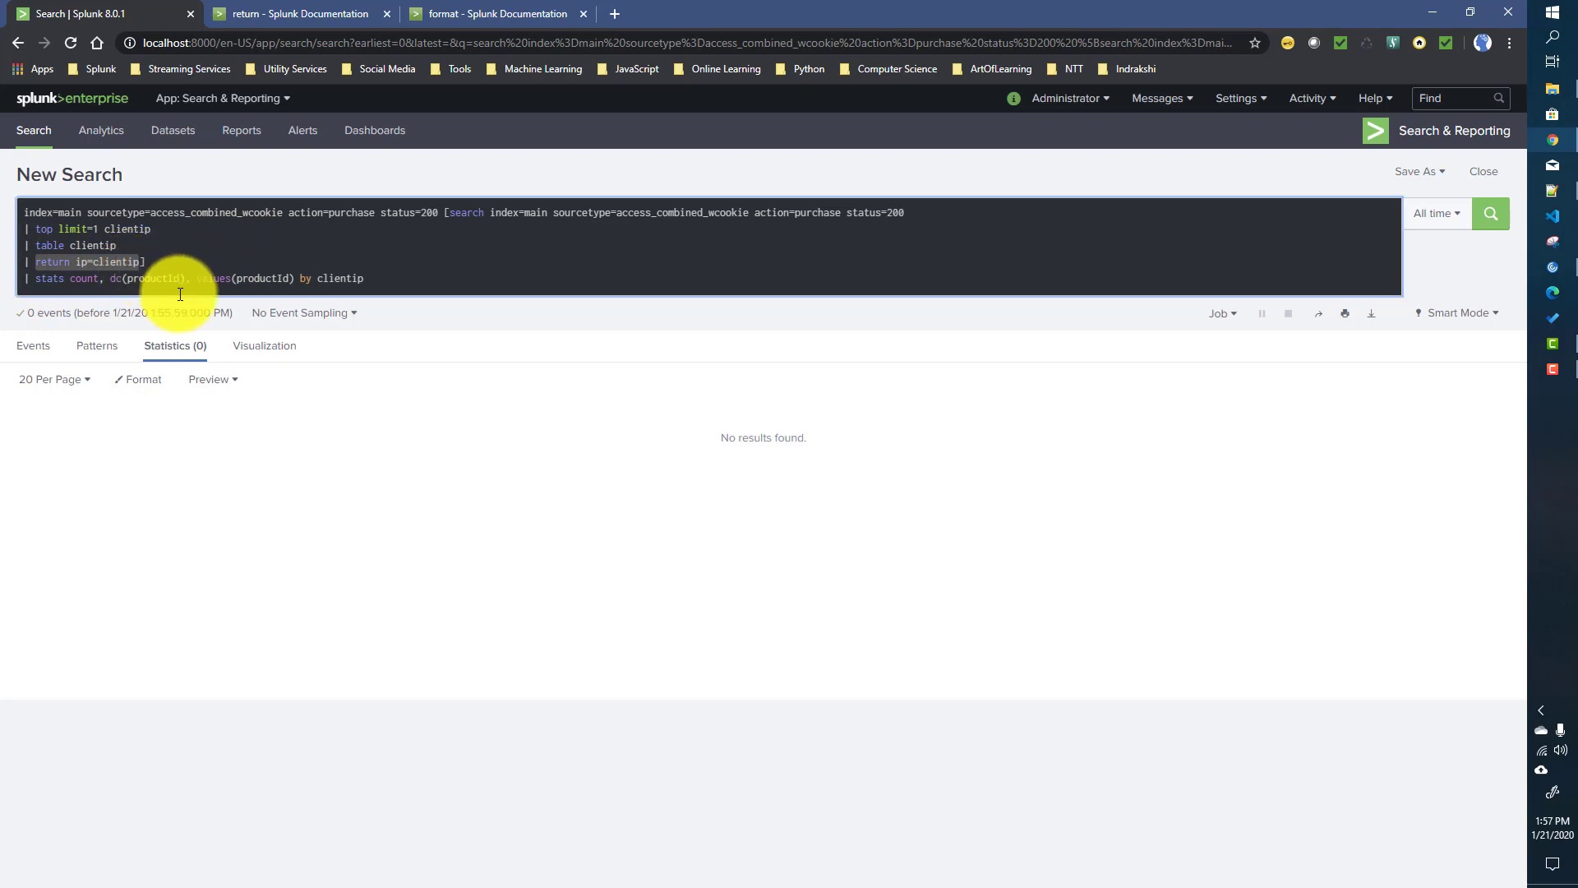
Replace the subsearch's return command with rename clientip as search and run the search
key(BackSpace)
text(rename)
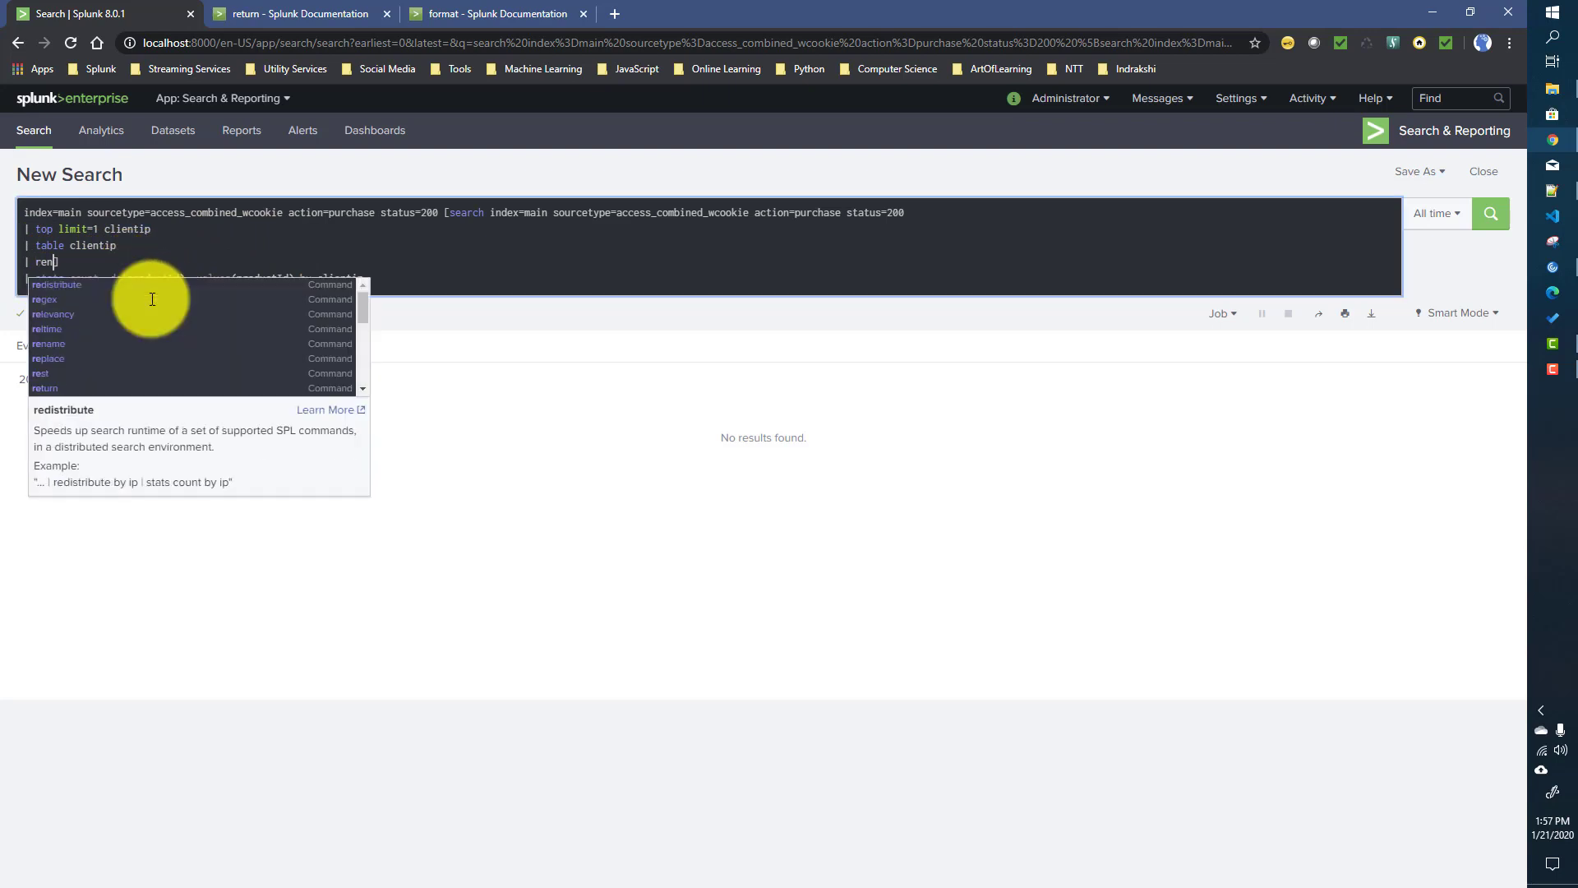
double_click(109, 246)
key(ctrl+c)
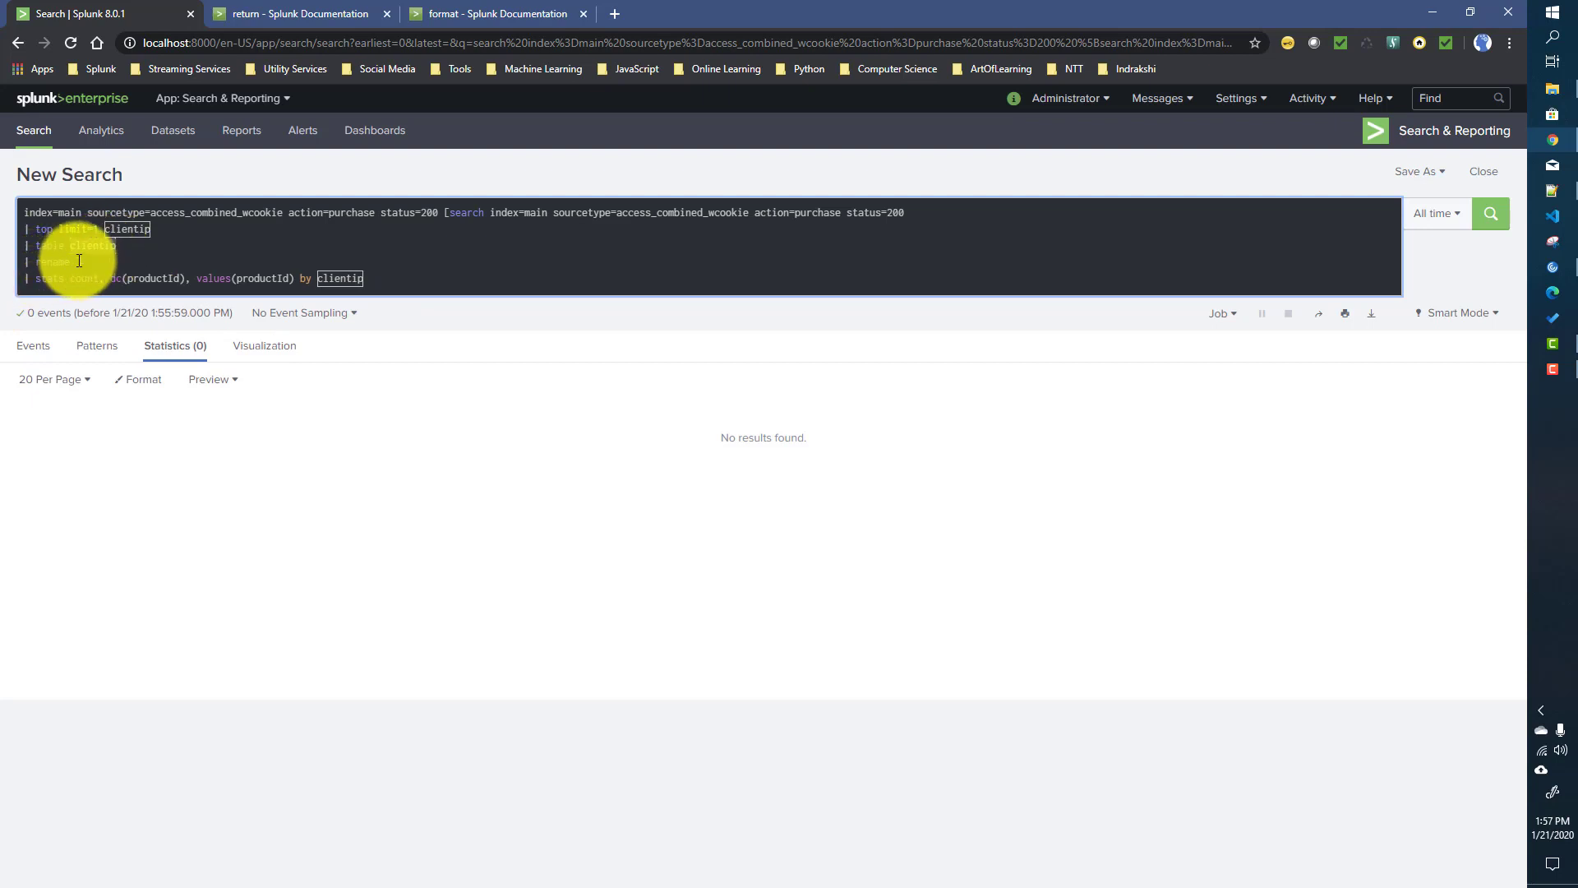
click(79, 262)
key(ctrl+v)
text(as )
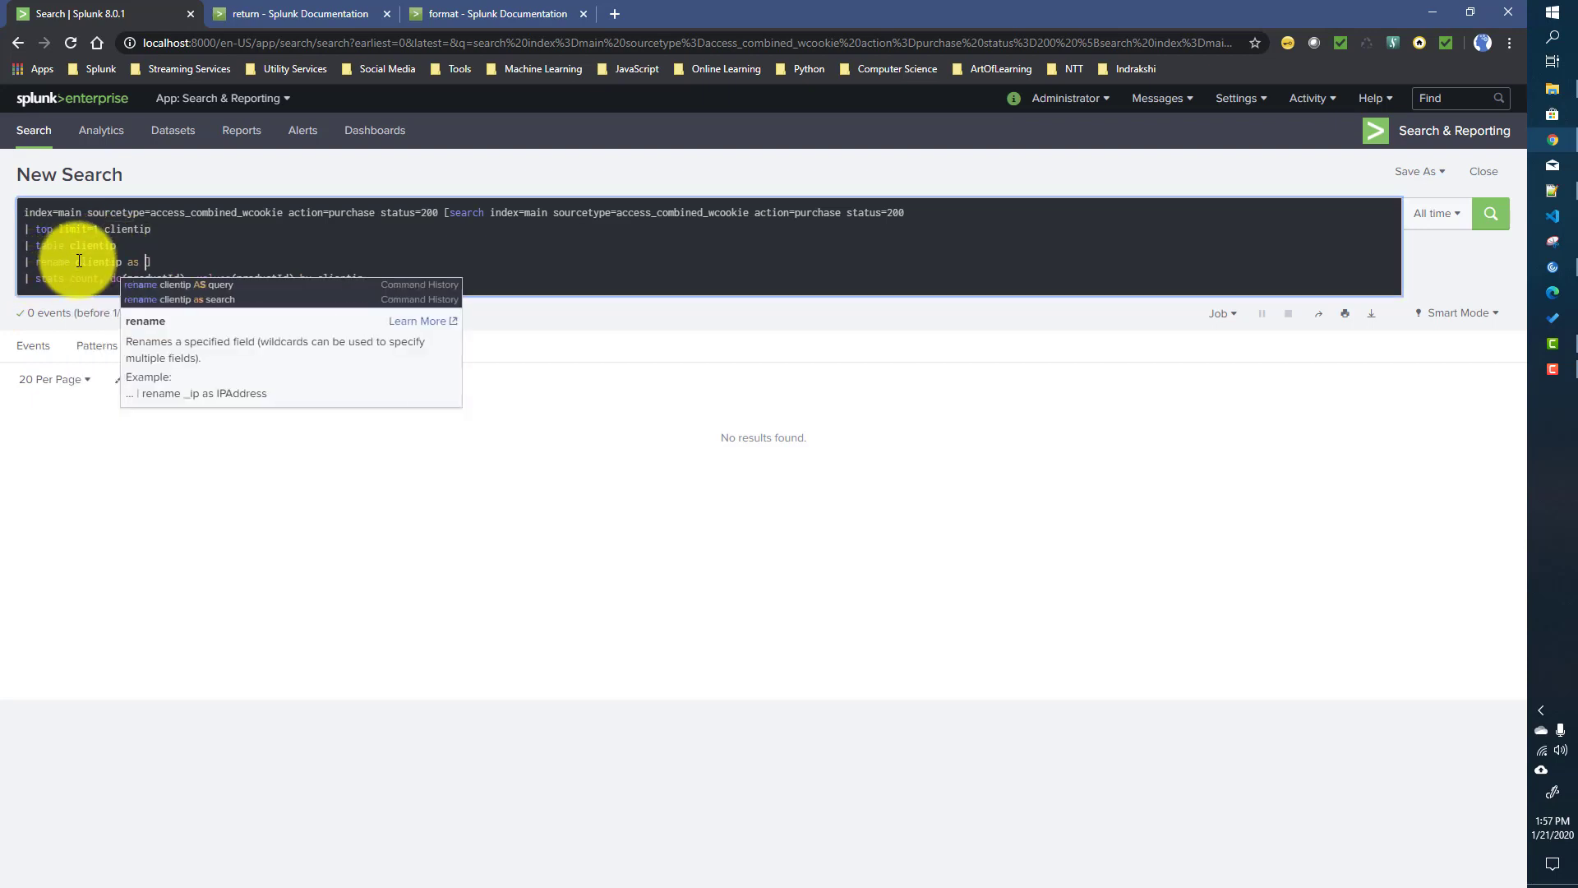
text(search])
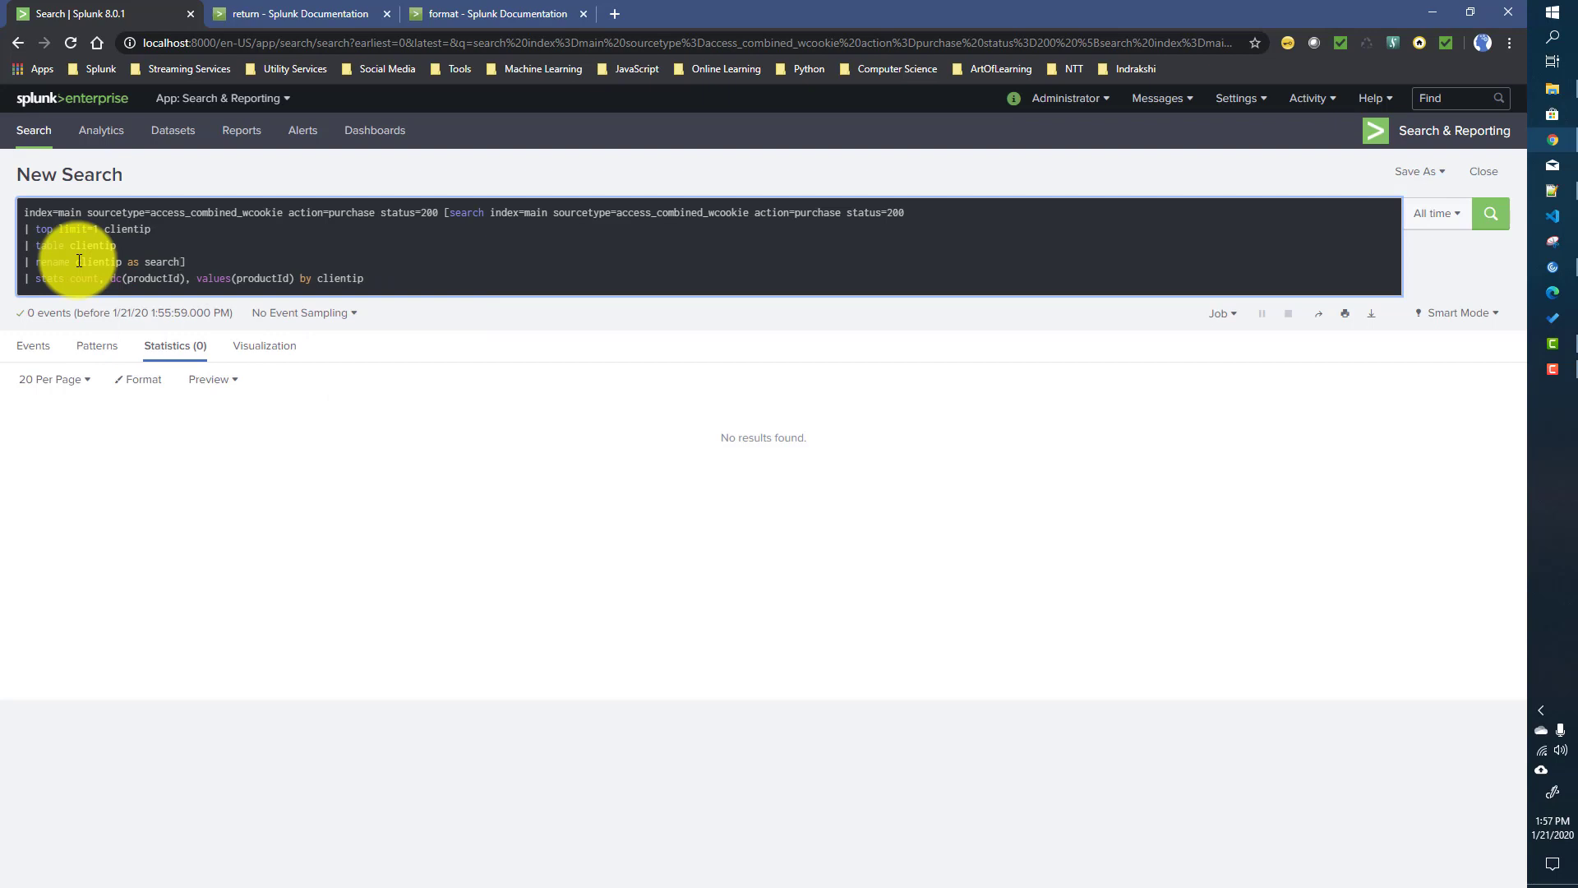
key(Return)
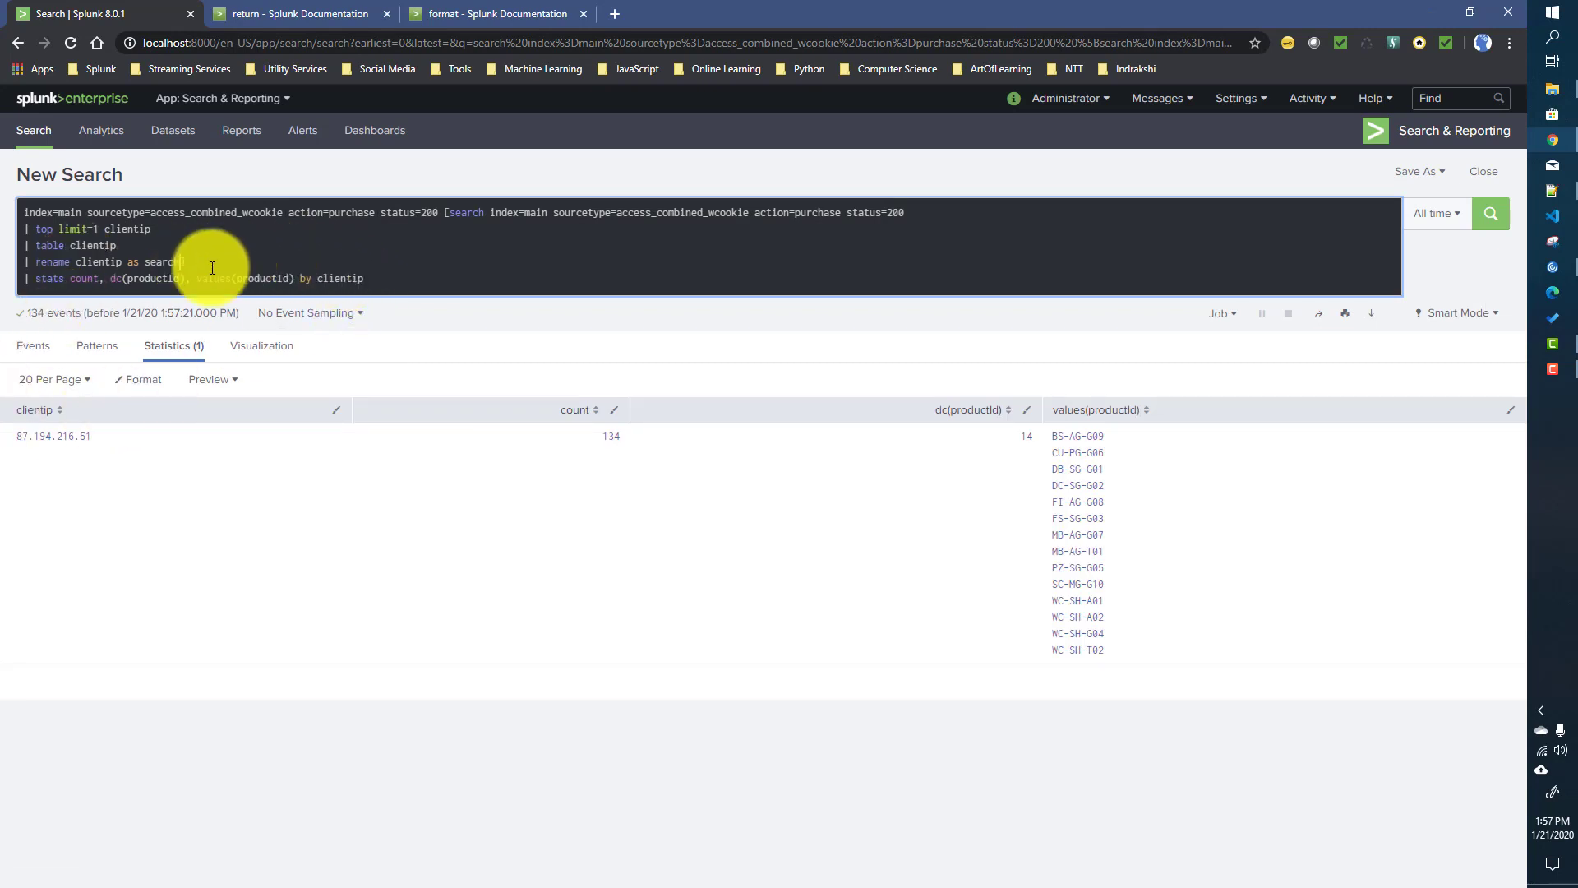
Replace the bracketed subsearch with the bare value 87.194.216.51, copied from the results table, and run the search
drag(88, 440, 14, 446)
key(ctrl+c)
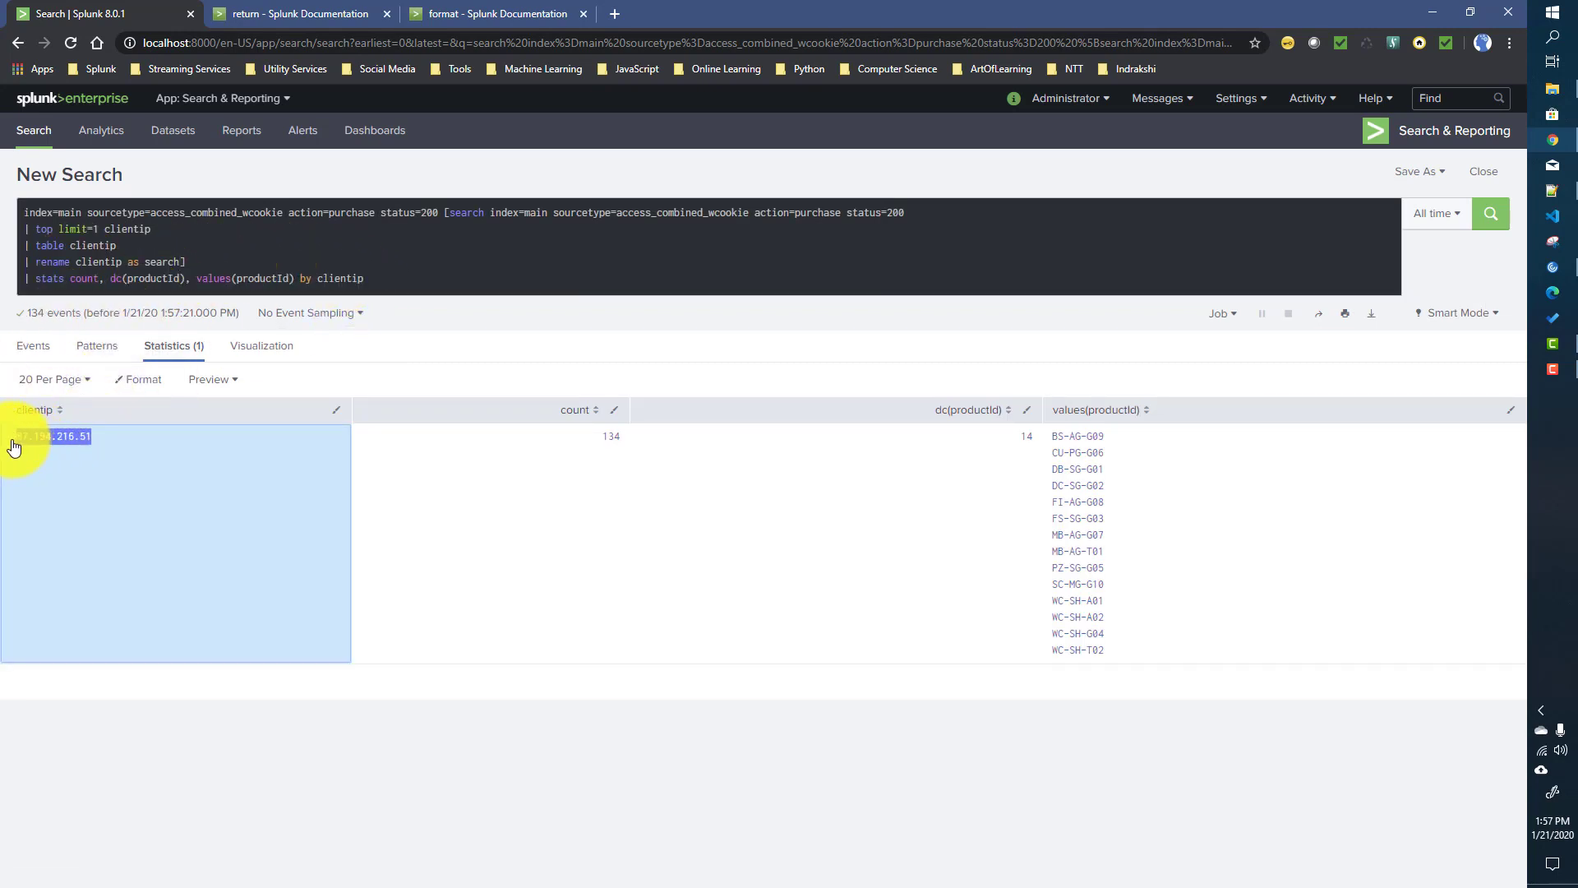
click(444, 212)
shift+click(188, 261)
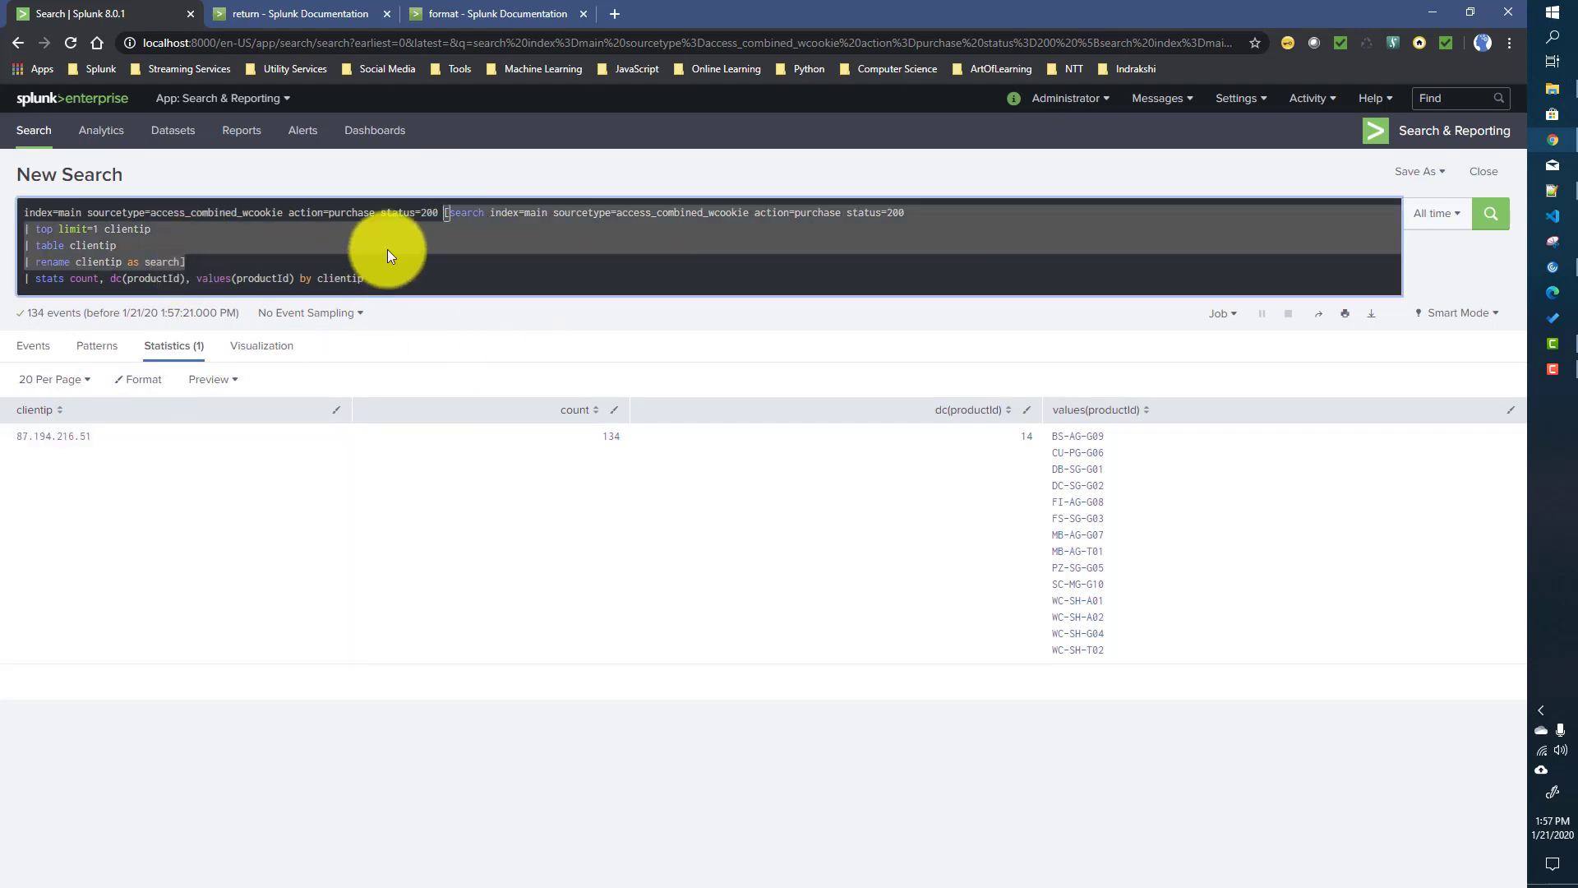
key(ctrl+v)
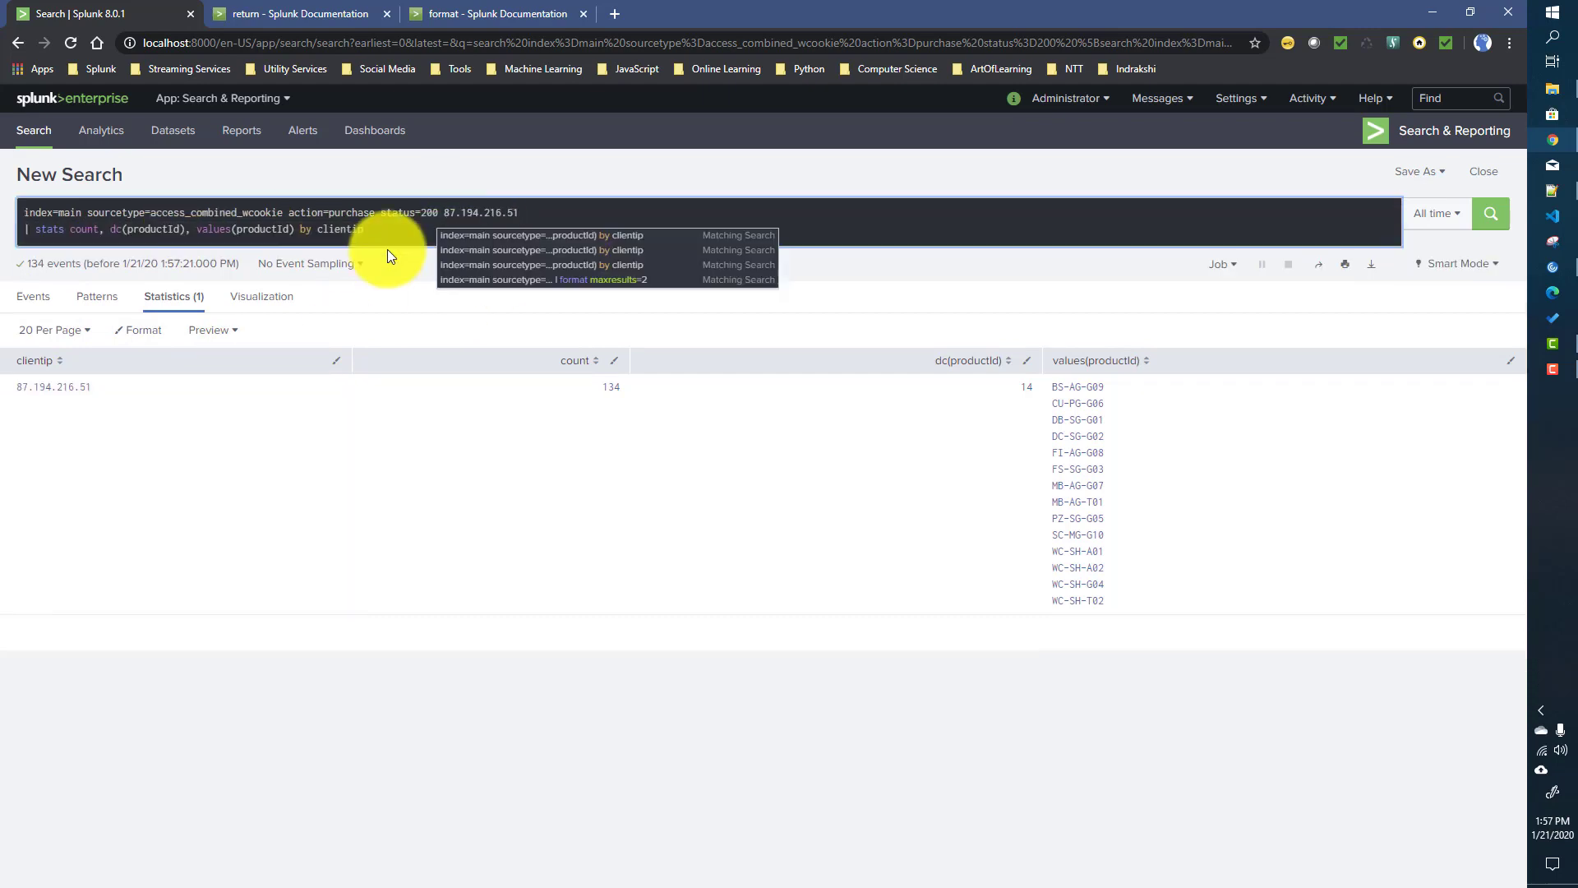
key(Return)
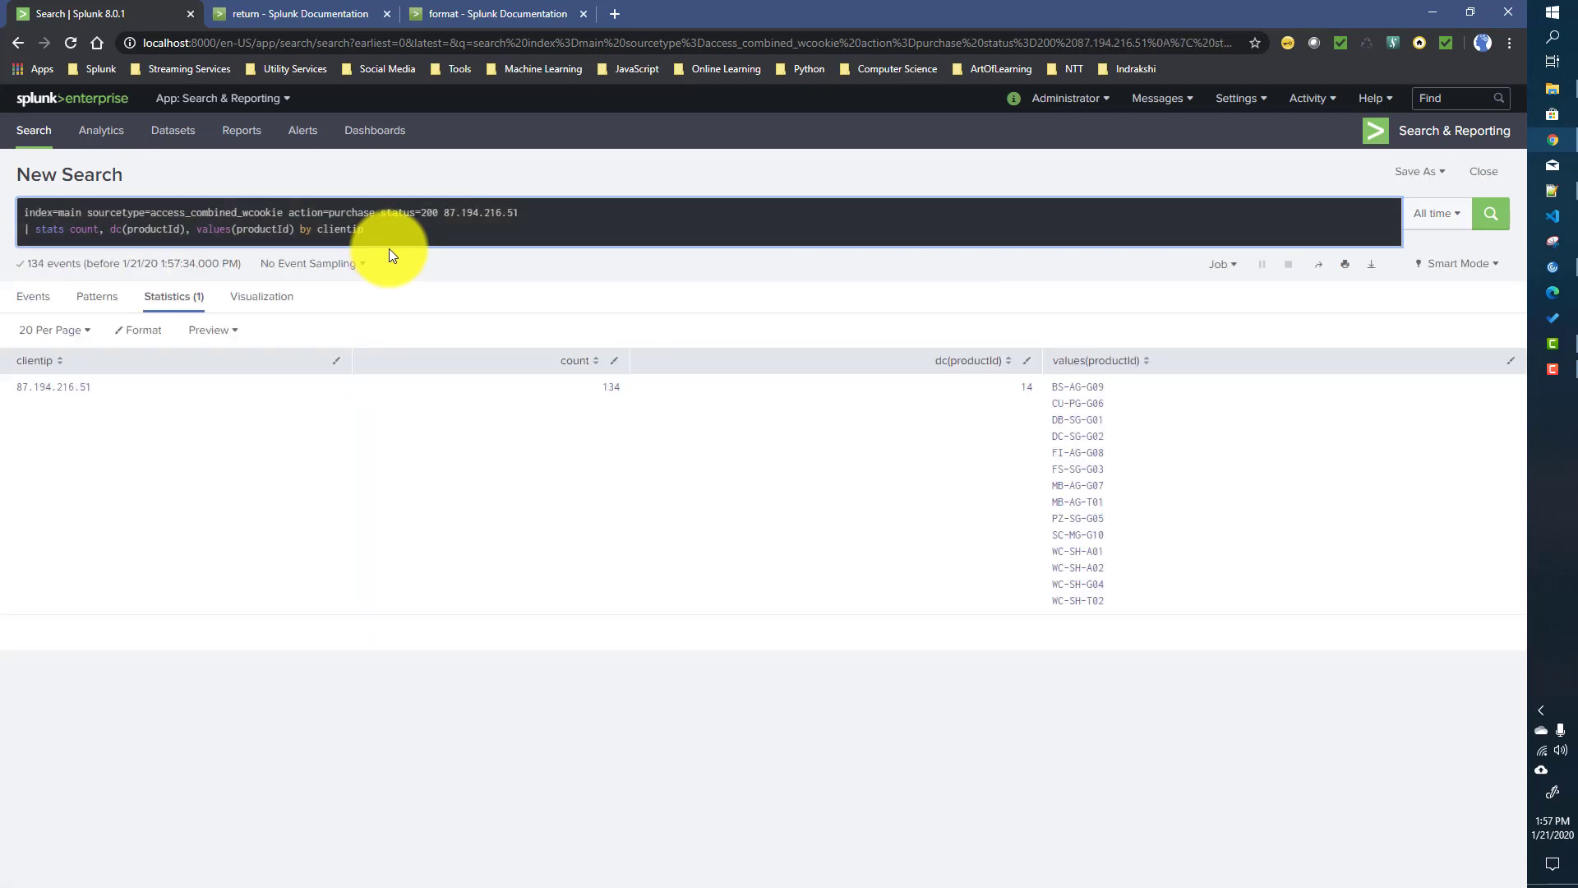
Undo the bare address and rename edits to restore the bracketed subsearch ending in return ip=clientip
double_click(448, 215)
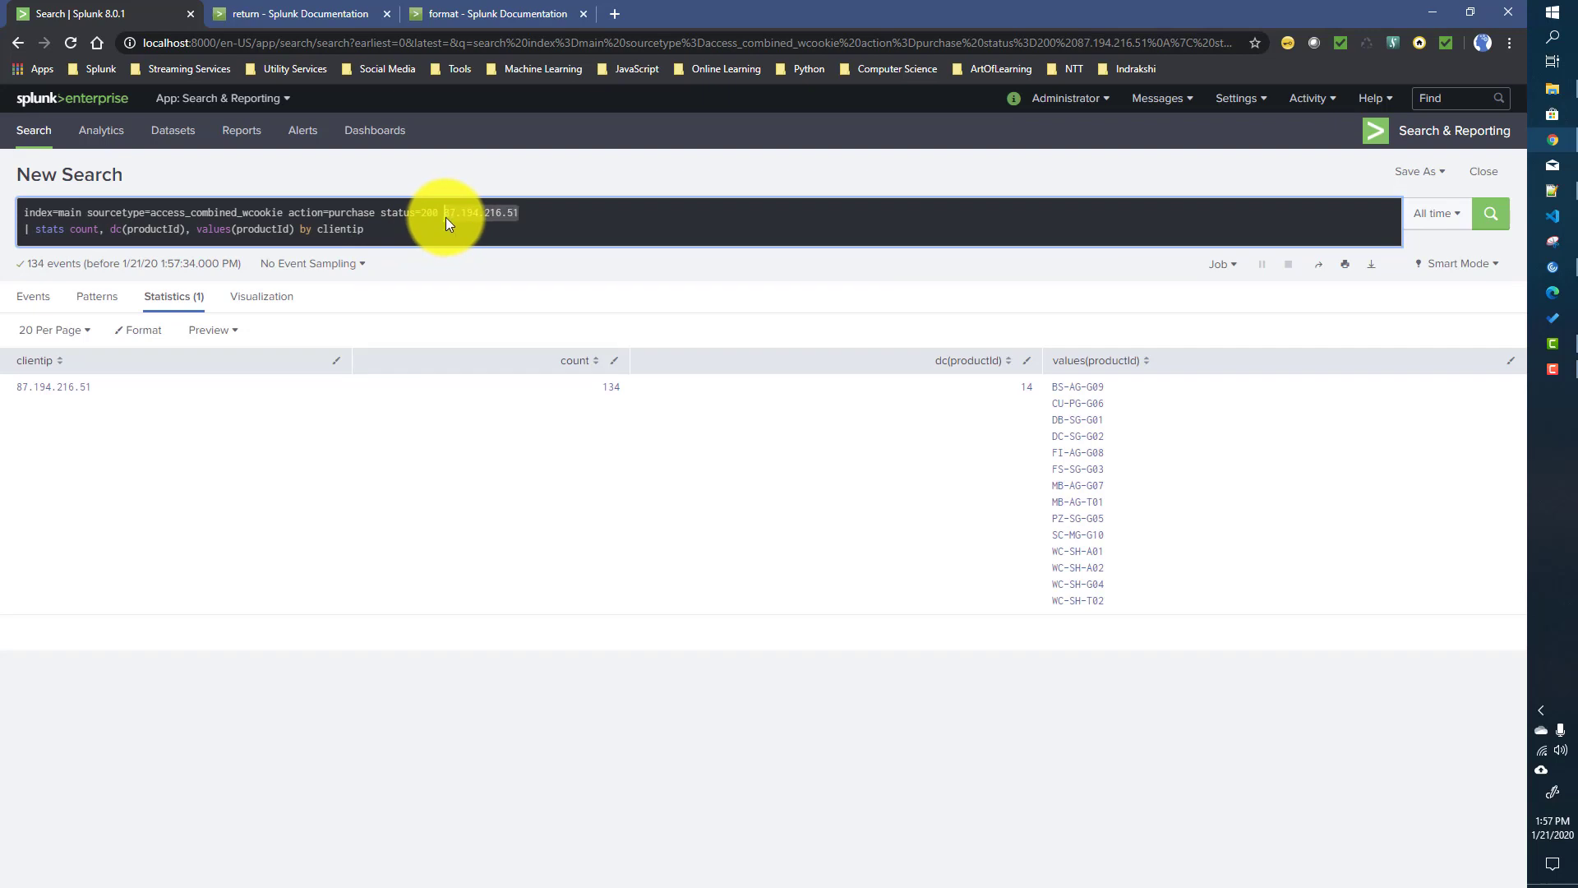
text([search index=main sourcetype=access_combined_wcookie action=purchase status=200 | top limit=1 clientip | table clientip | rename clientip as search])
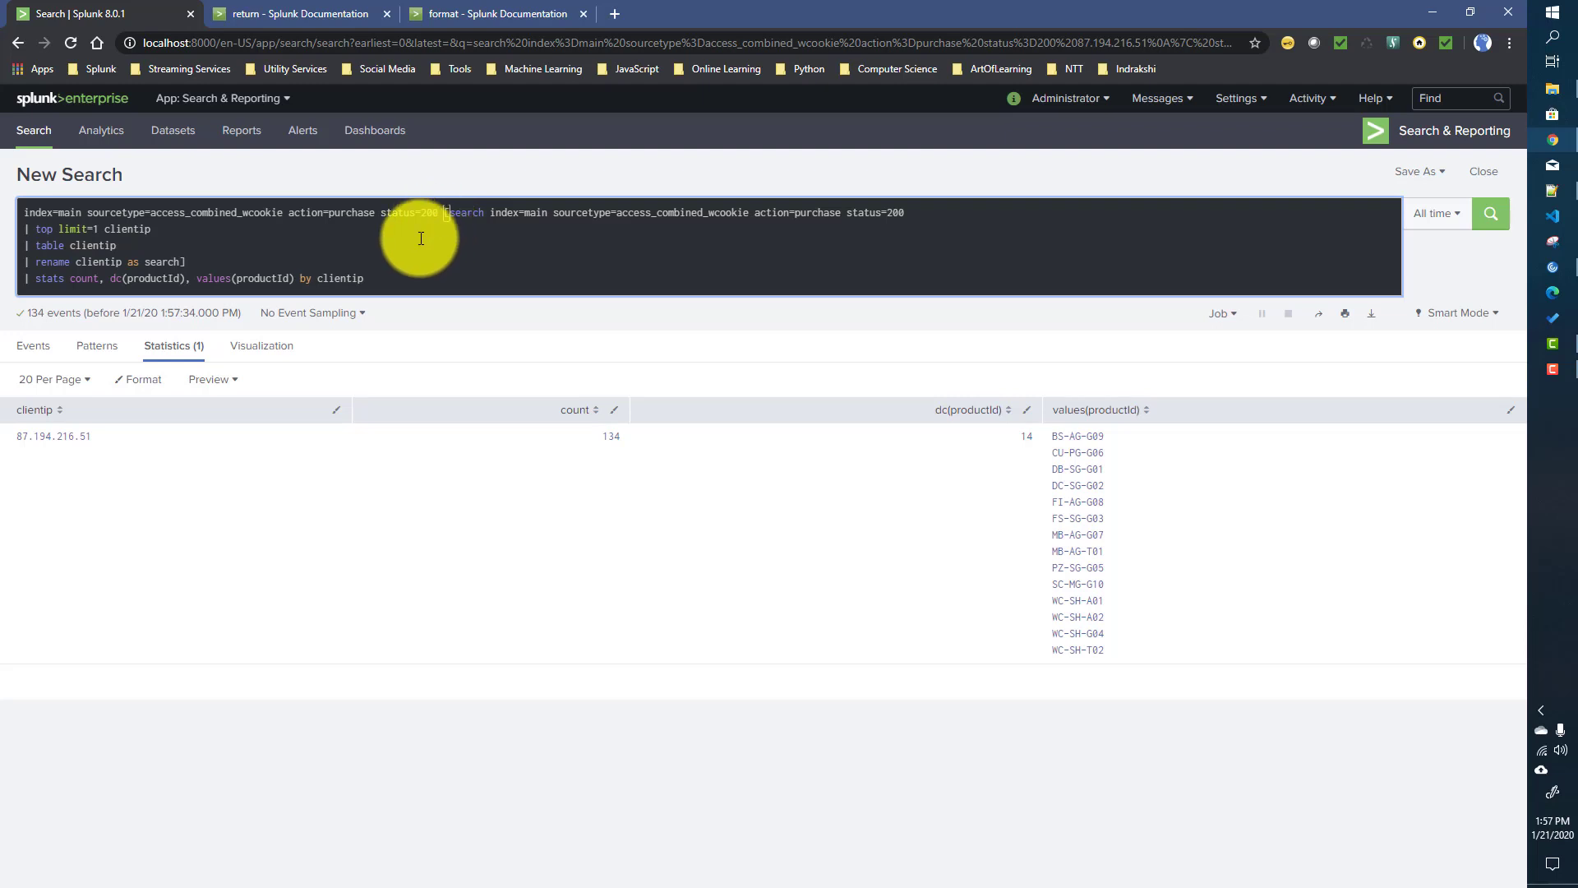
key(BackSpace)
key(BackSpace)
key(BackSpace)
key(BackSpace)
key(BackSpace)
key(BackSpace)
key(BackSpace)
key(BackSpace)
key(BackSpace)
key(BackSpace)
key(BackSpace)
key(BackSpace)
key(BackSpace)
key(BackSpace)
key(BackSpace)
key(BackSpace)
key(BackSpace)
key(BackSpace)
key(BackSpace)
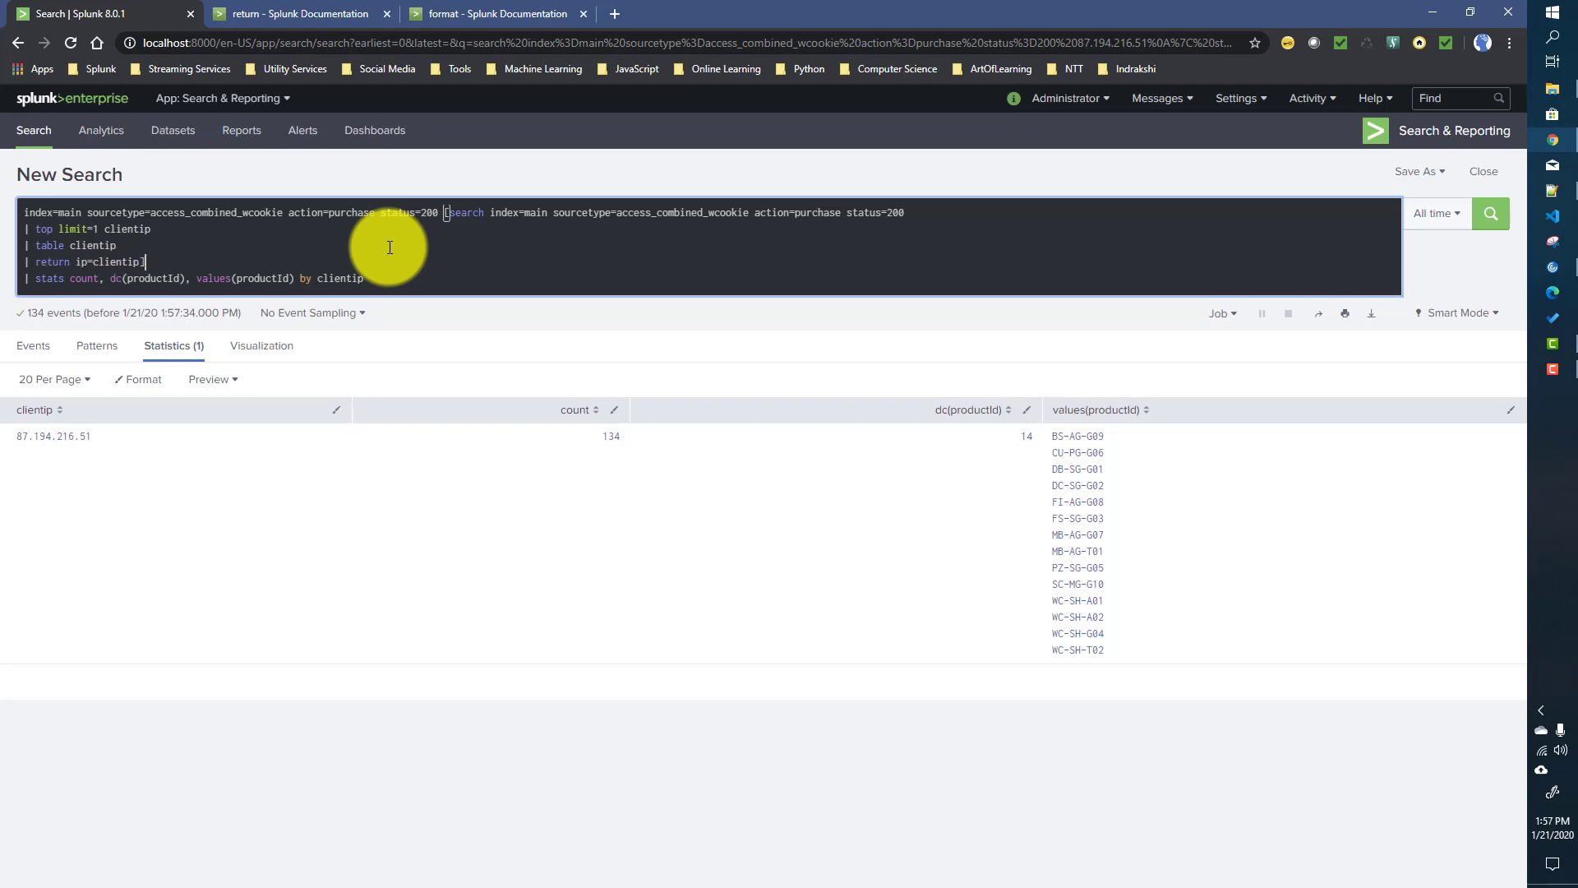
key(ctrl+z)
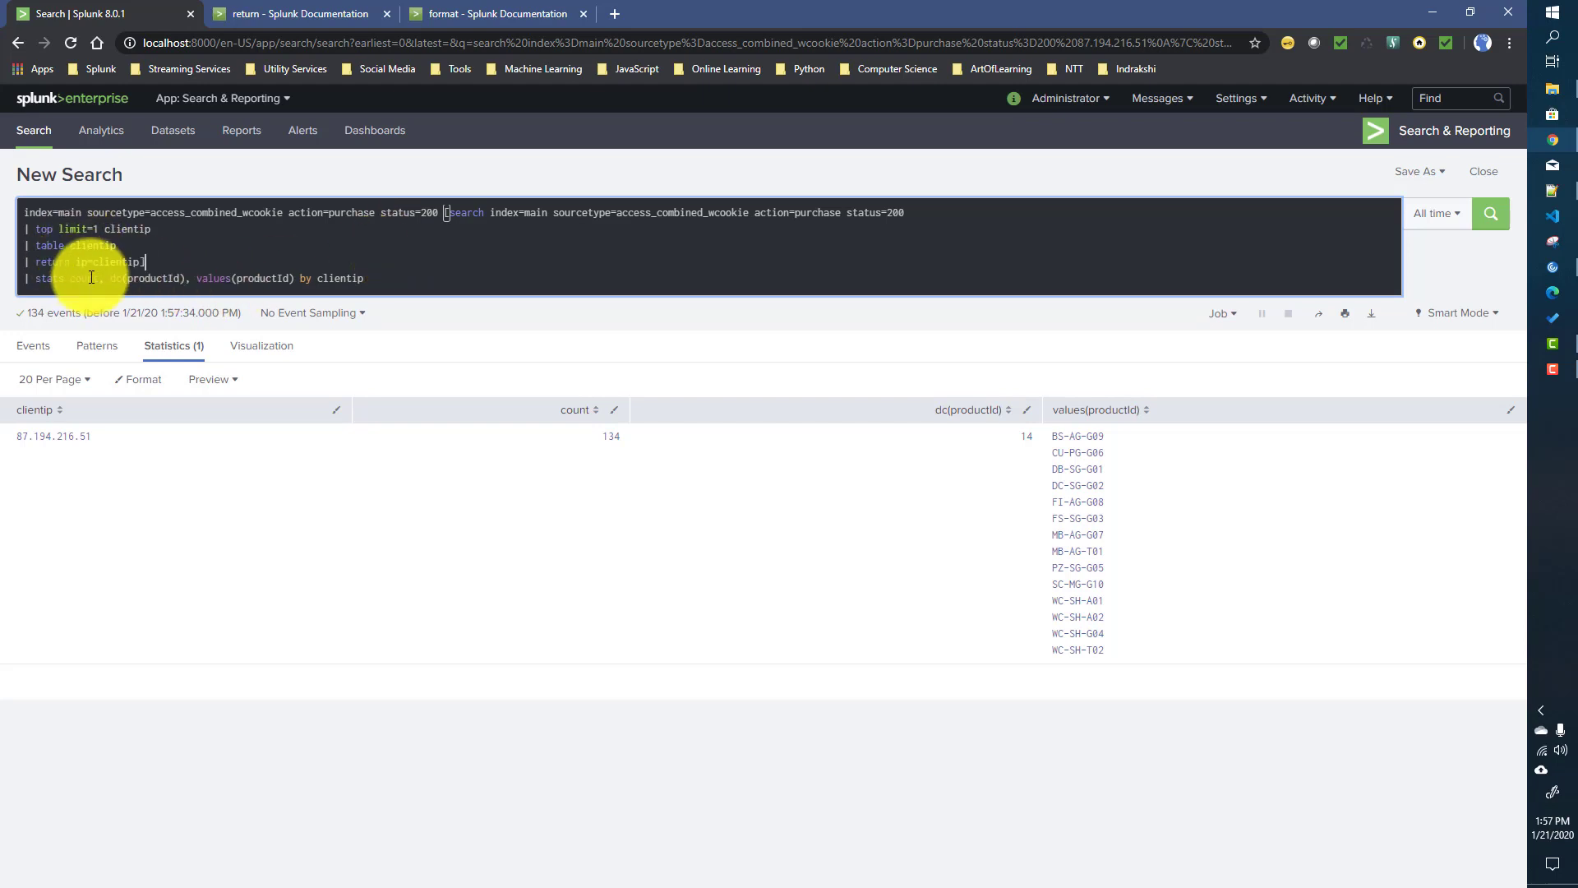
Replace the ip=clientip argument of the return command with $clientip and run the search
drag(76, 262, 142, 262)
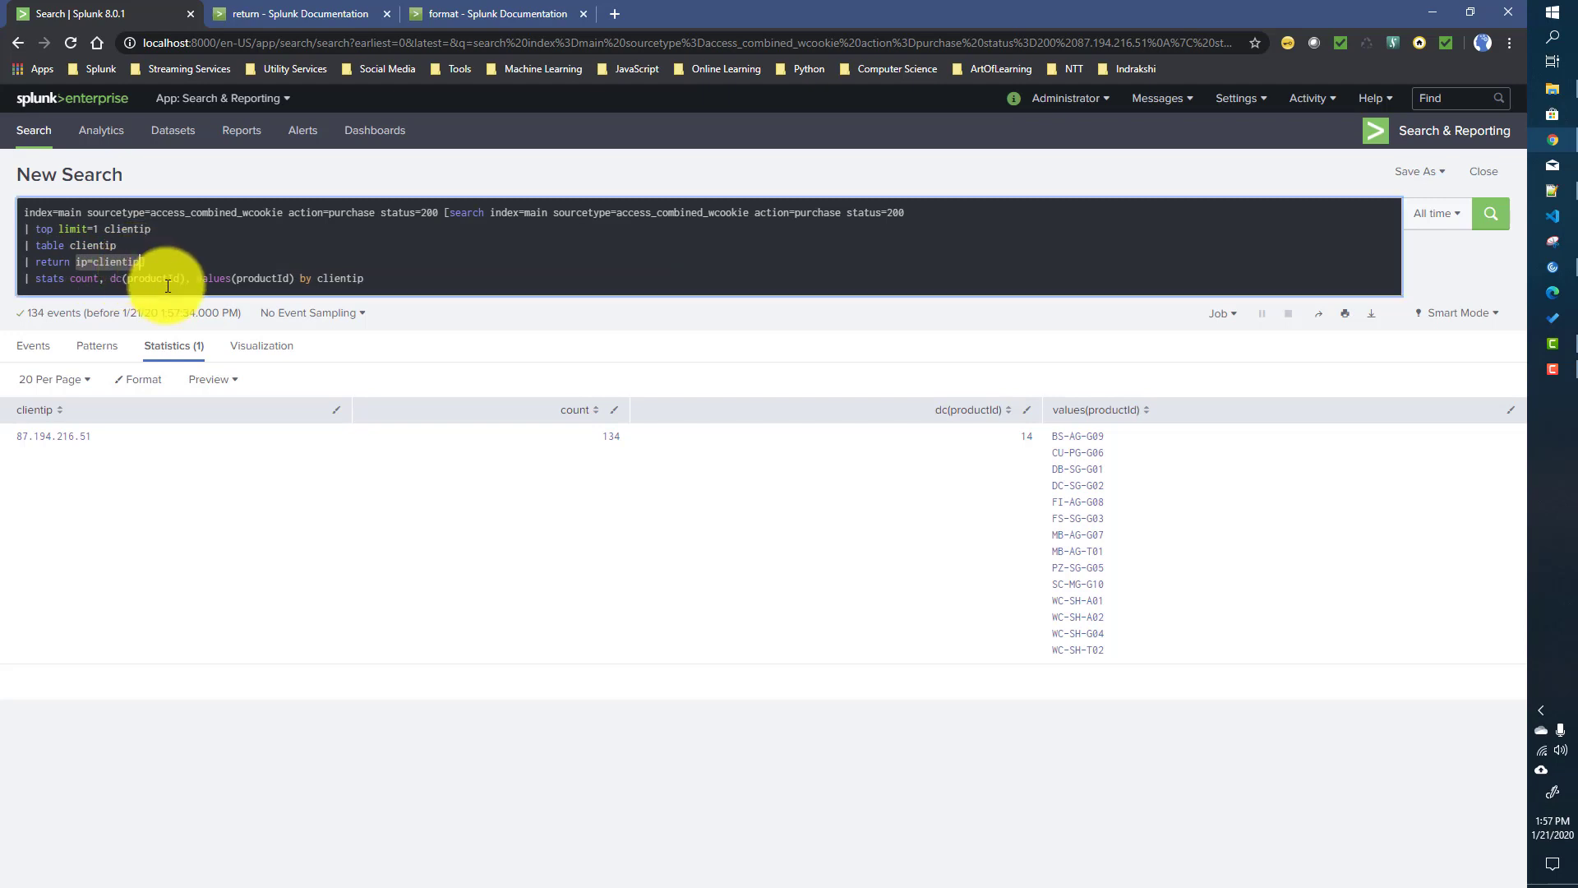
text($)
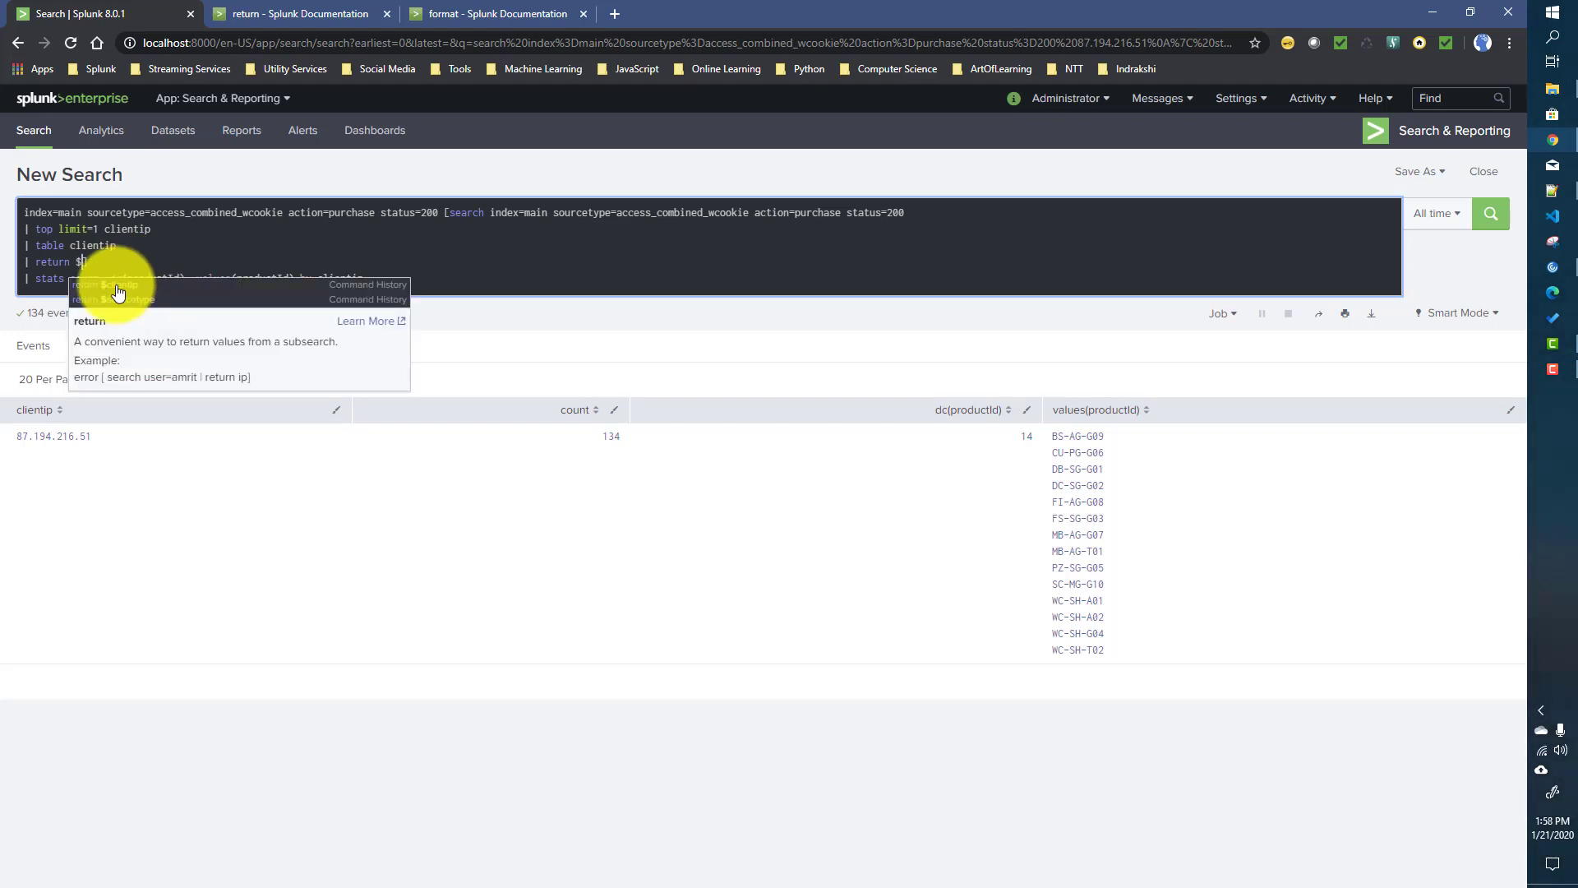
click(127, 284)
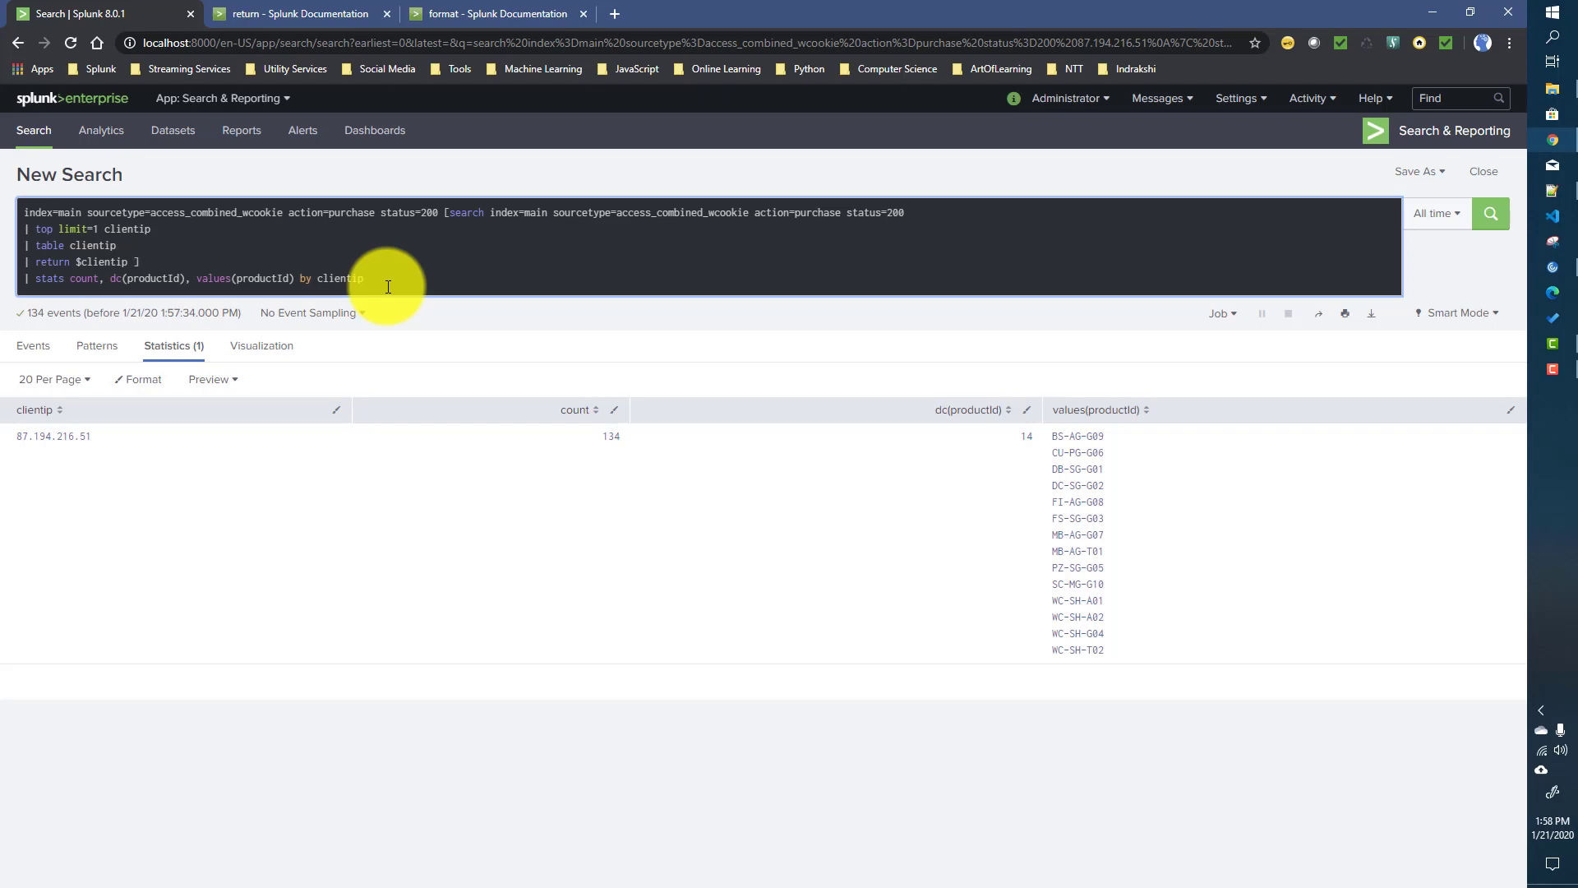
key(Return)
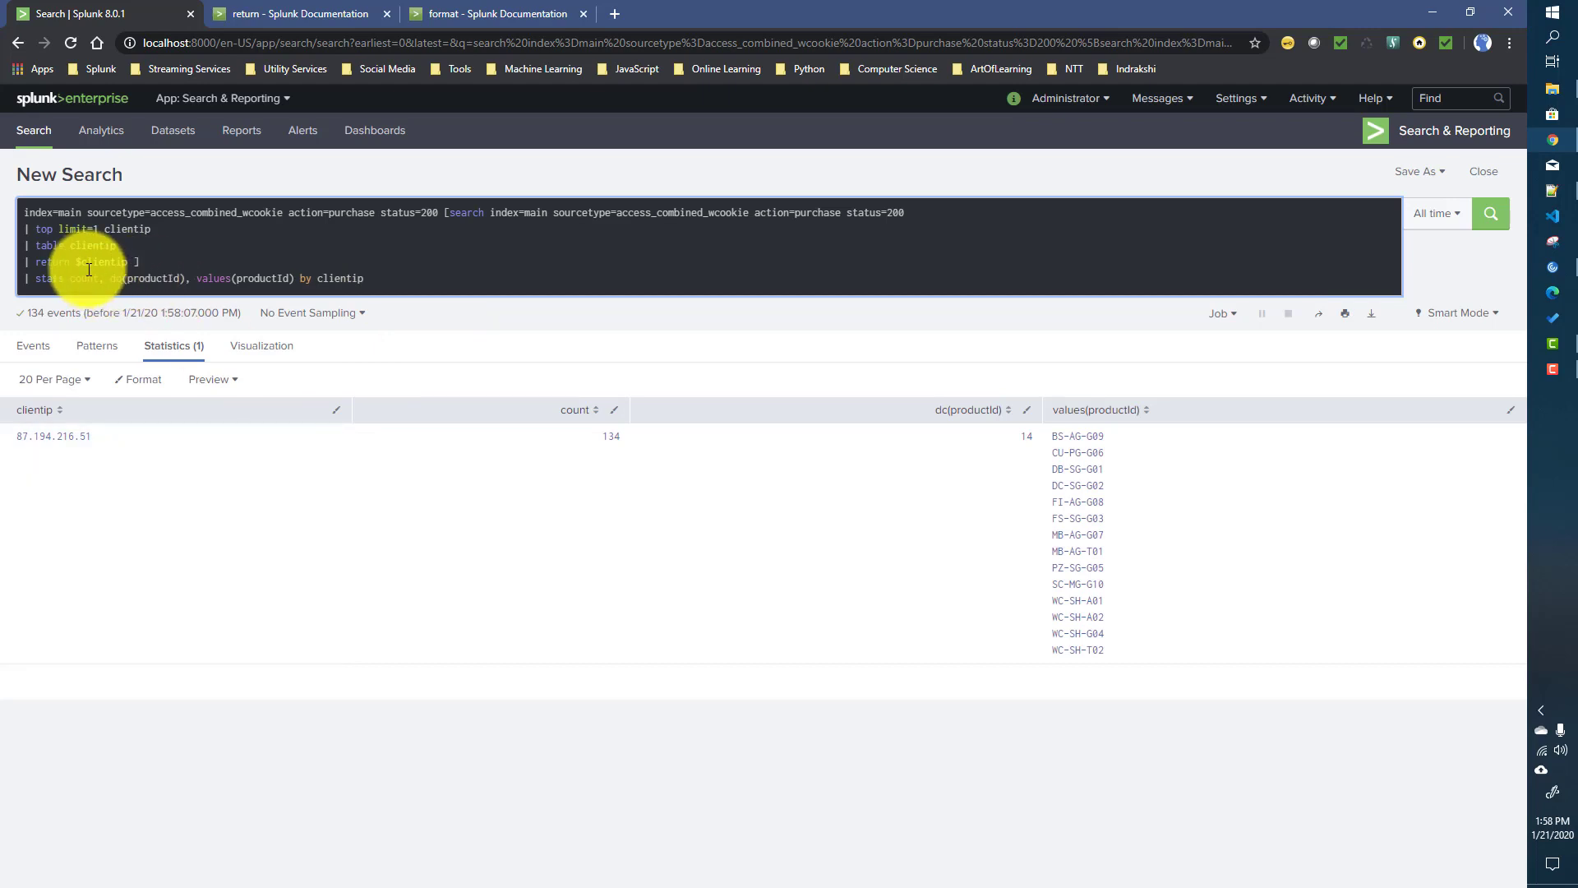
Switch to the return command's Splunk documentation and review the alias, field and $field arguments in its syntax
click(299, 10)
scroll(691, 483, up, 15)
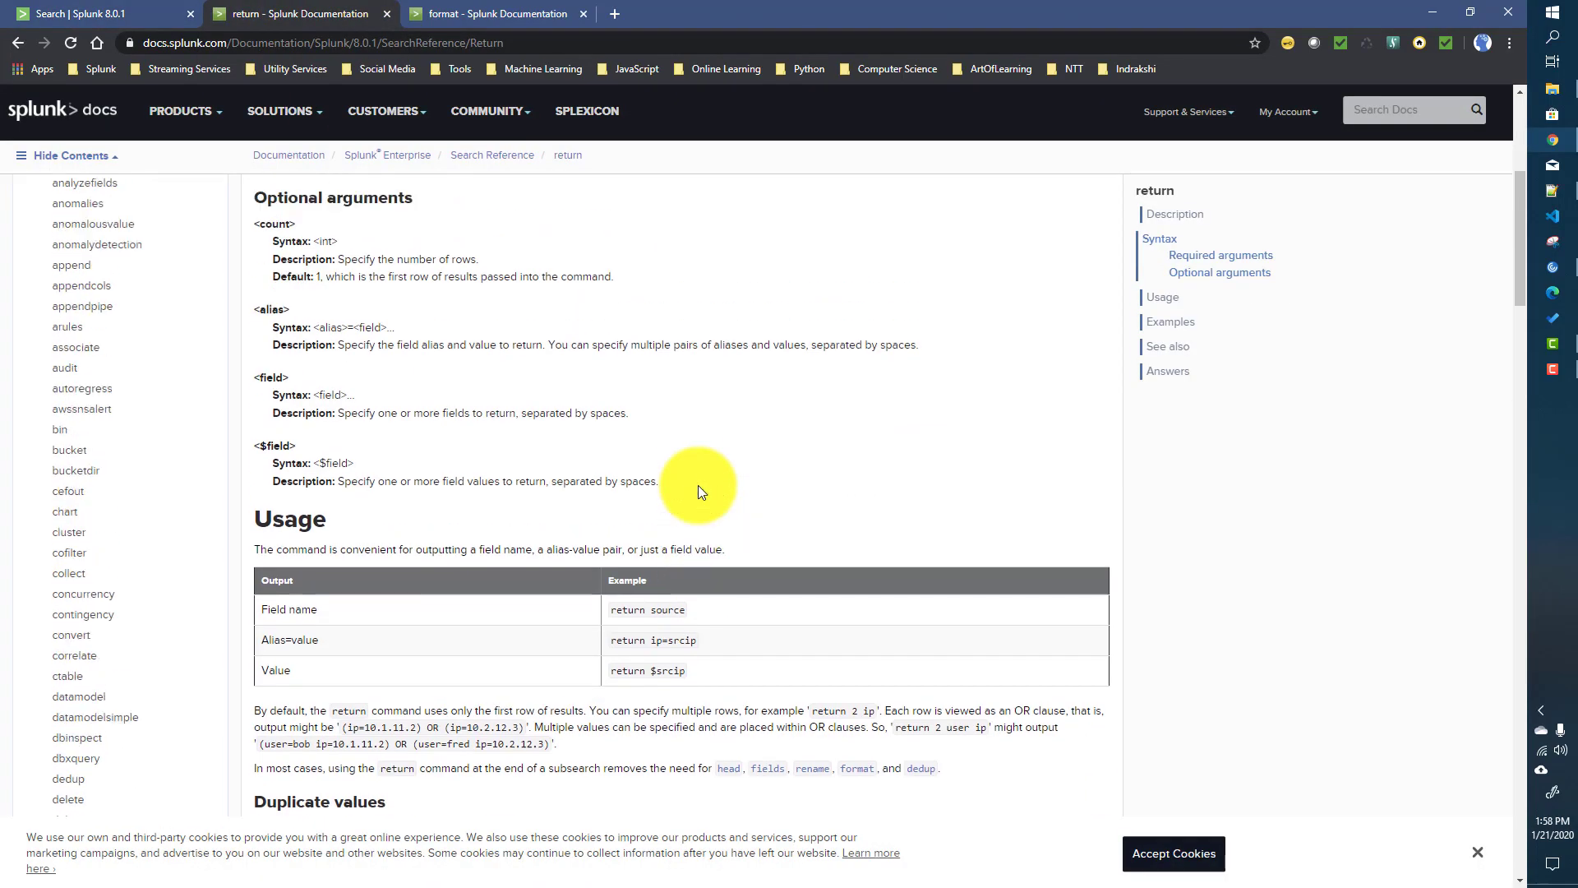
scroll(698, 485, down, 3)
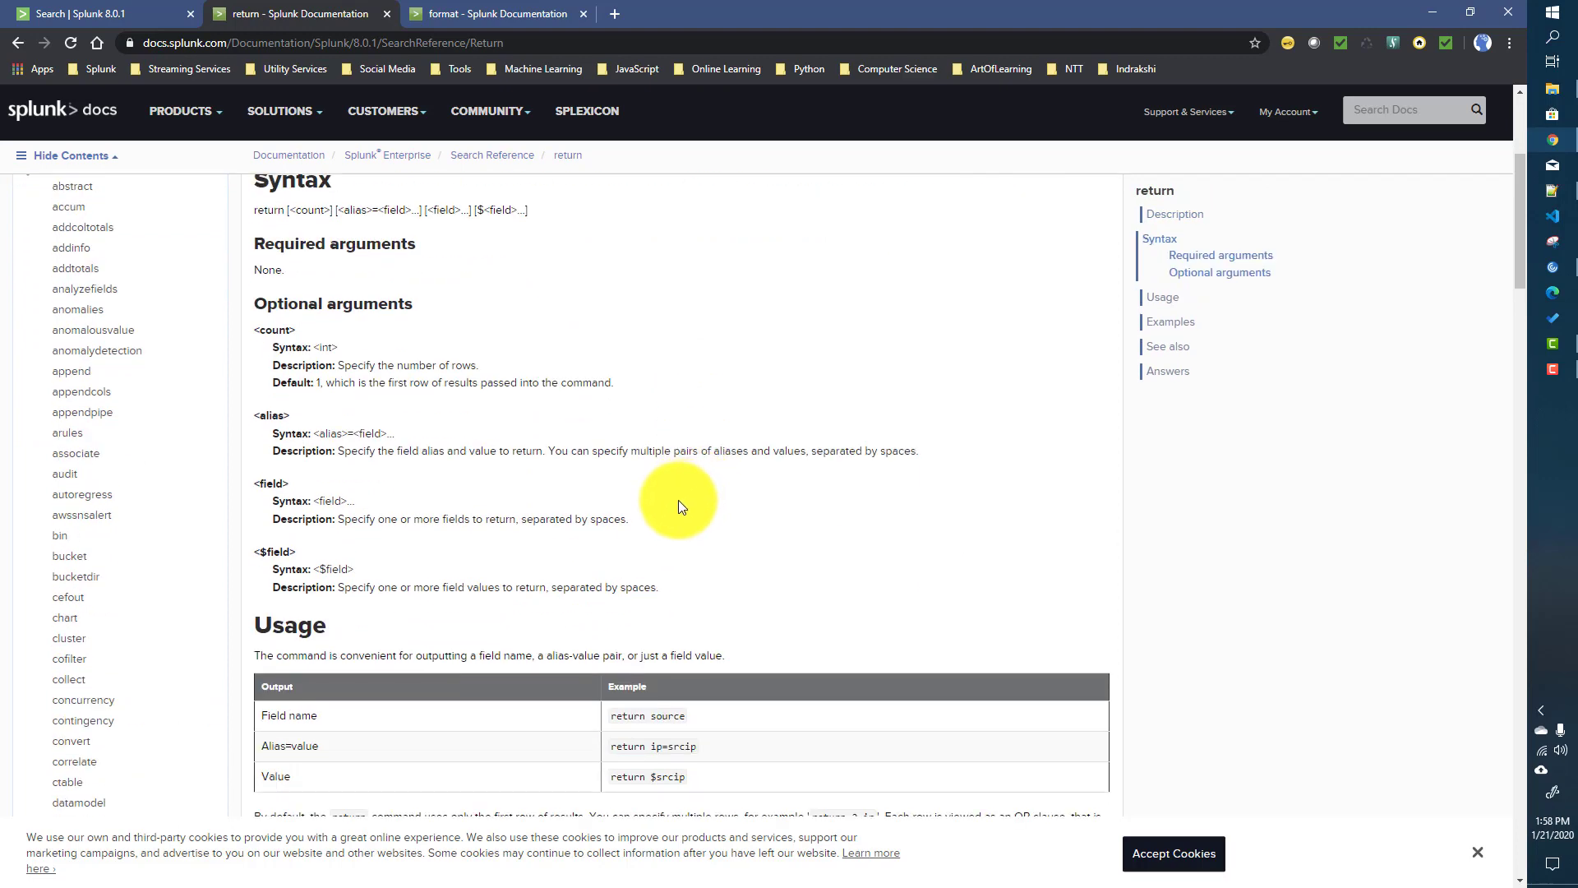
scroll(365, 360, up, 2)
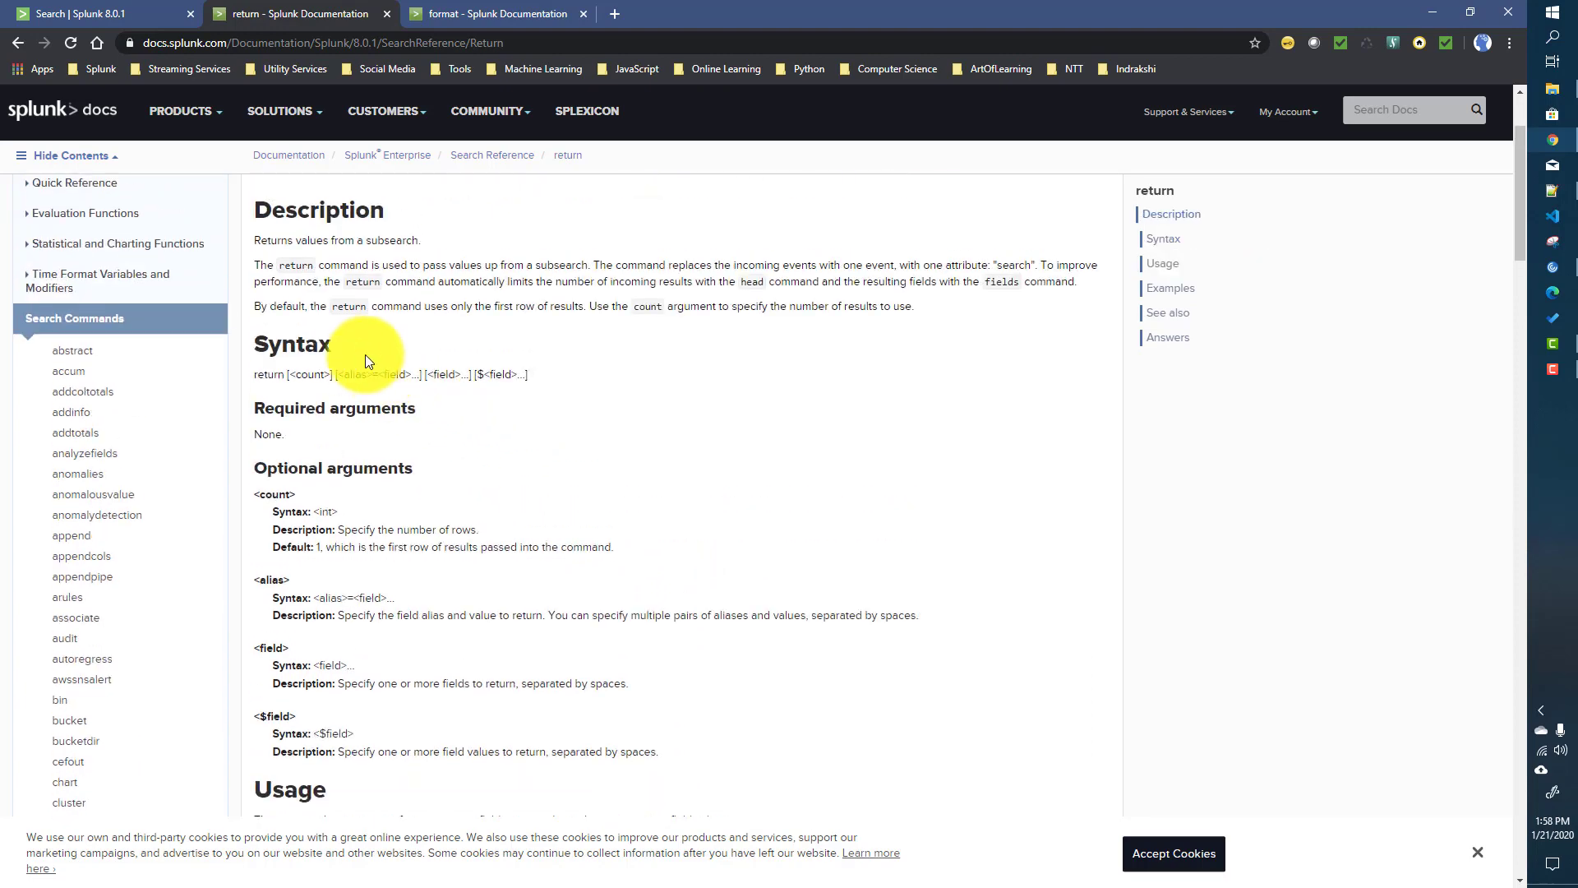
drag(338, 376, 454, 375)
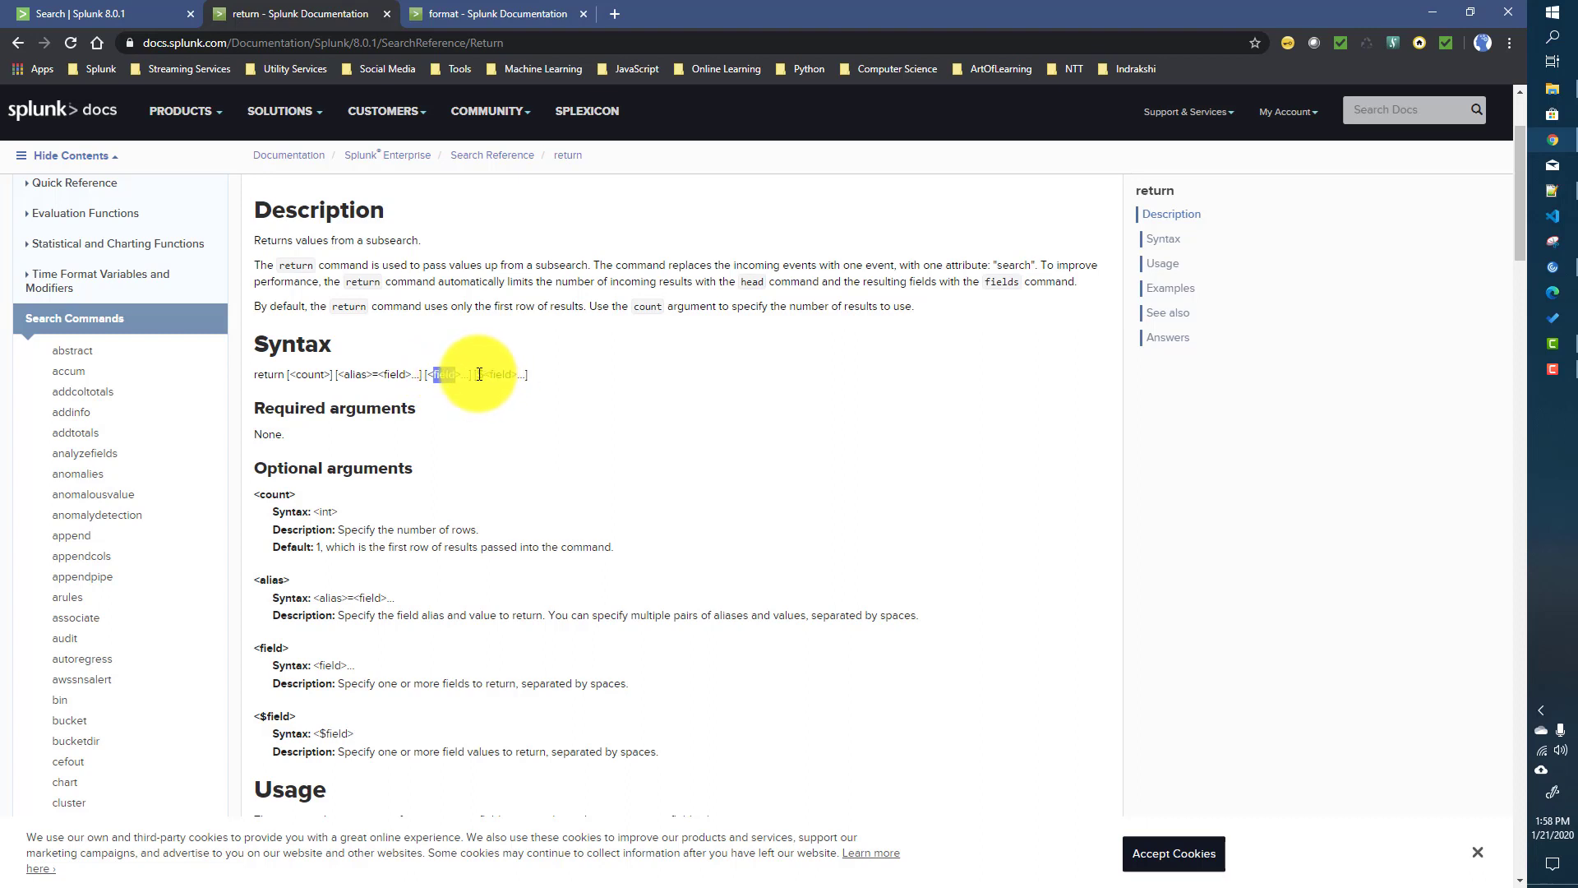
mouse_move(477, 375)
mouse_down()
mouse_move(521, 376)
mouse_move(503, 374)
mouse_up()
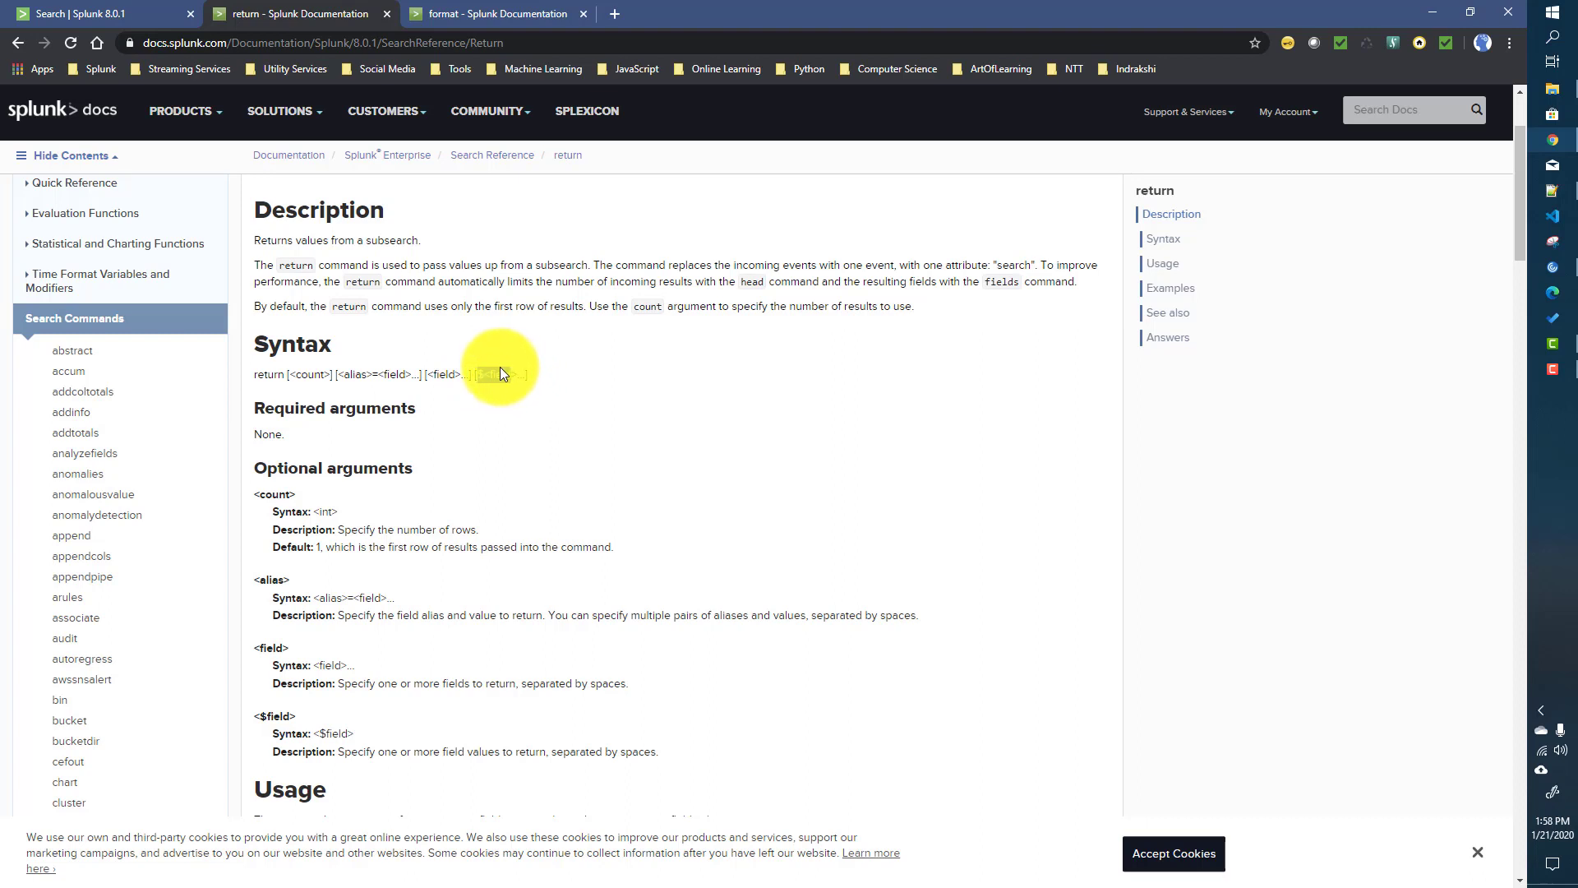
Examine the count argument in the return command's syntax and its optional-argument description
click(604, 393)
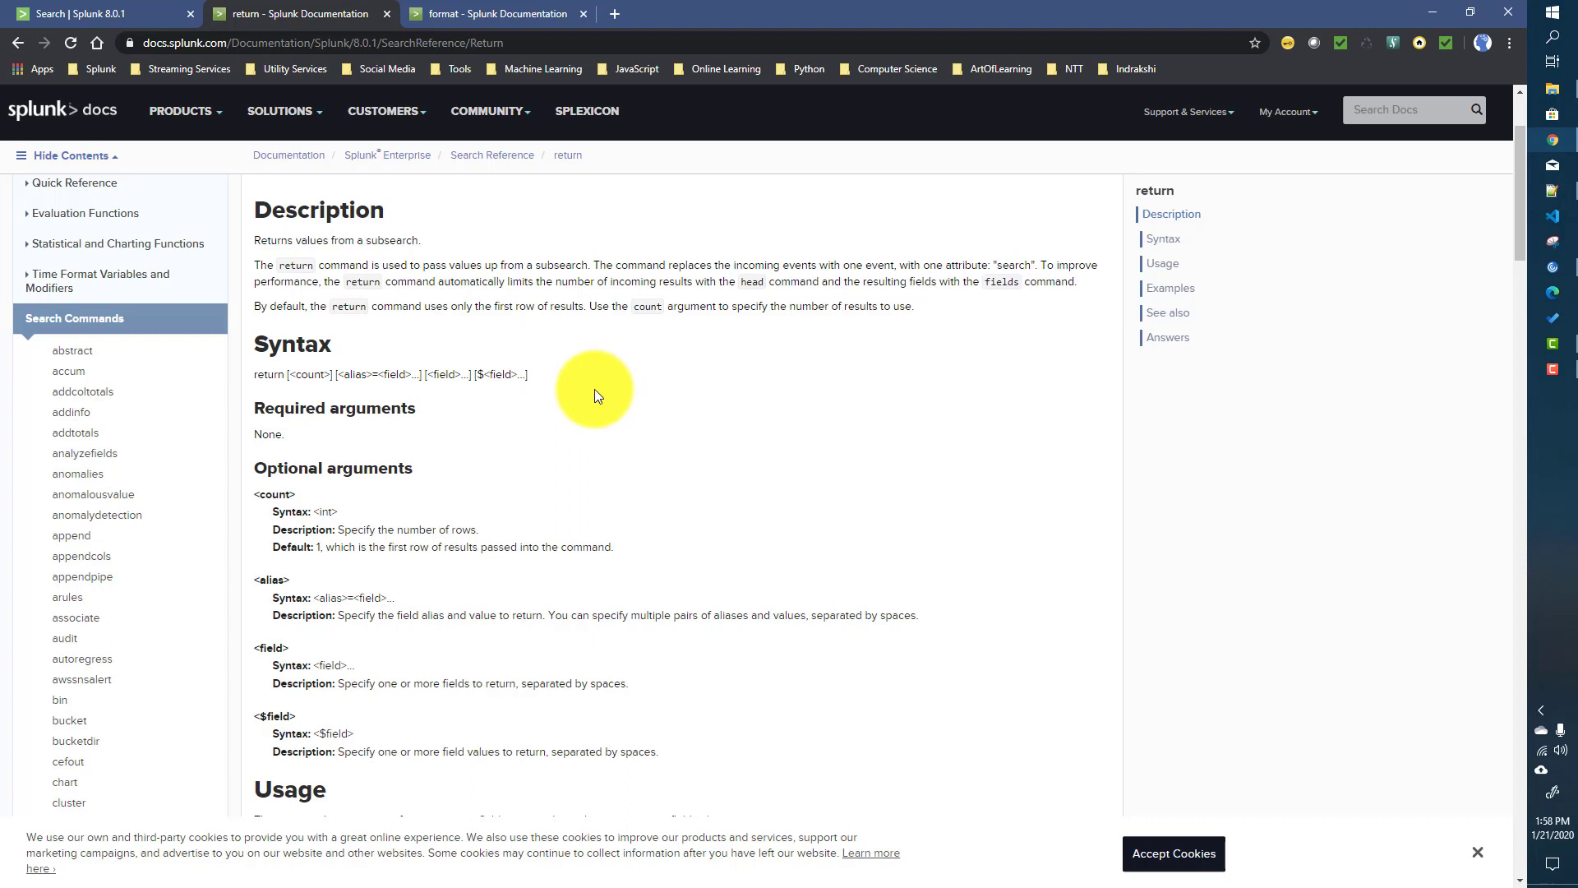
double_click(284, 496)
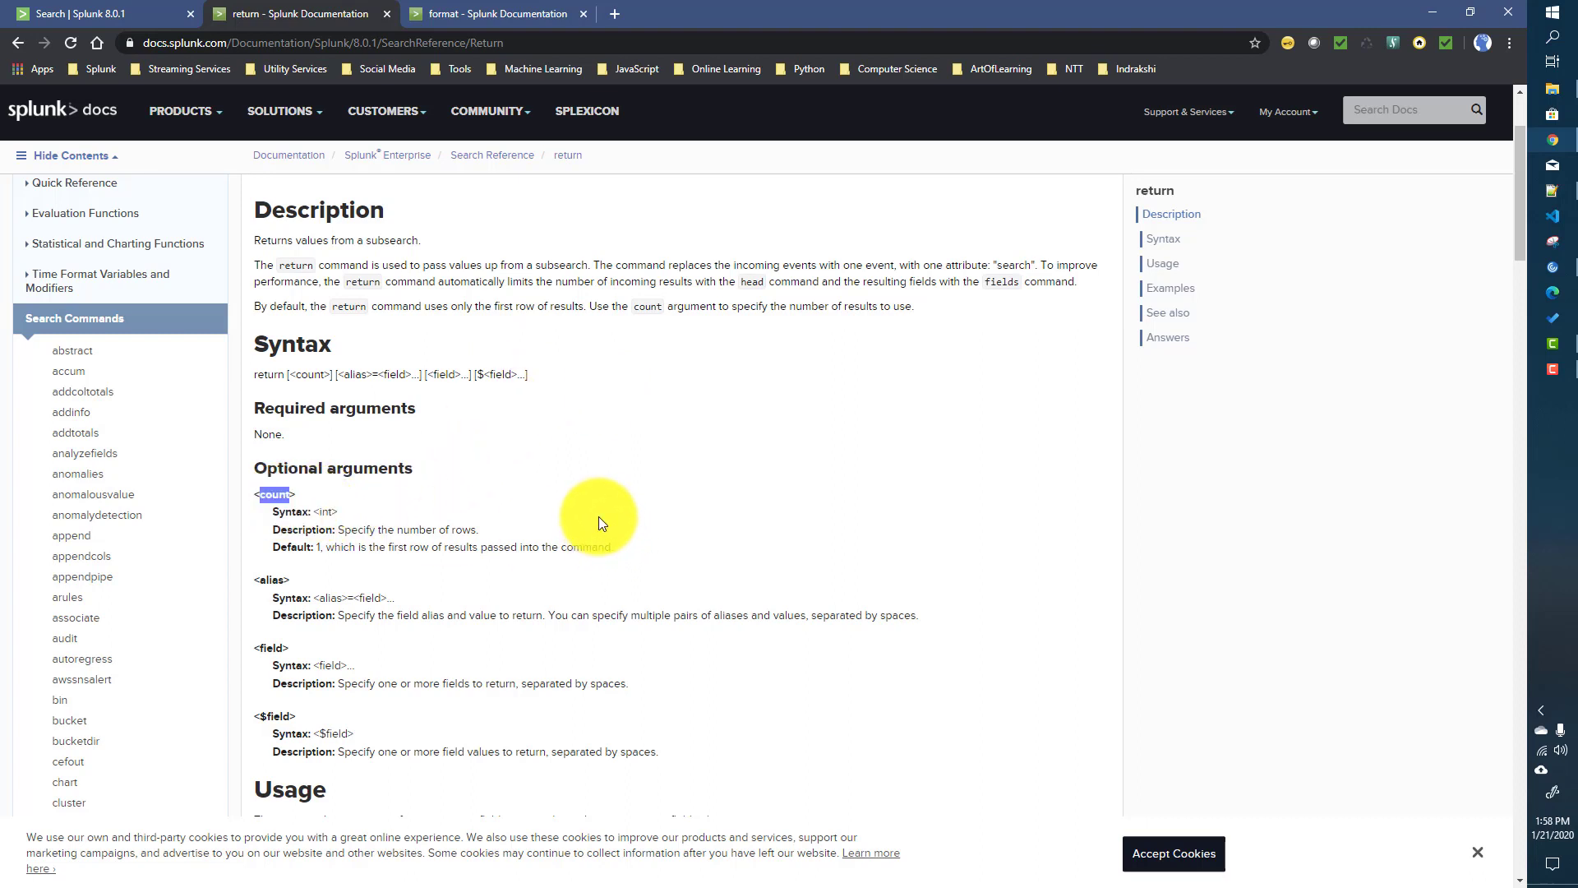
double_click(310, 374)
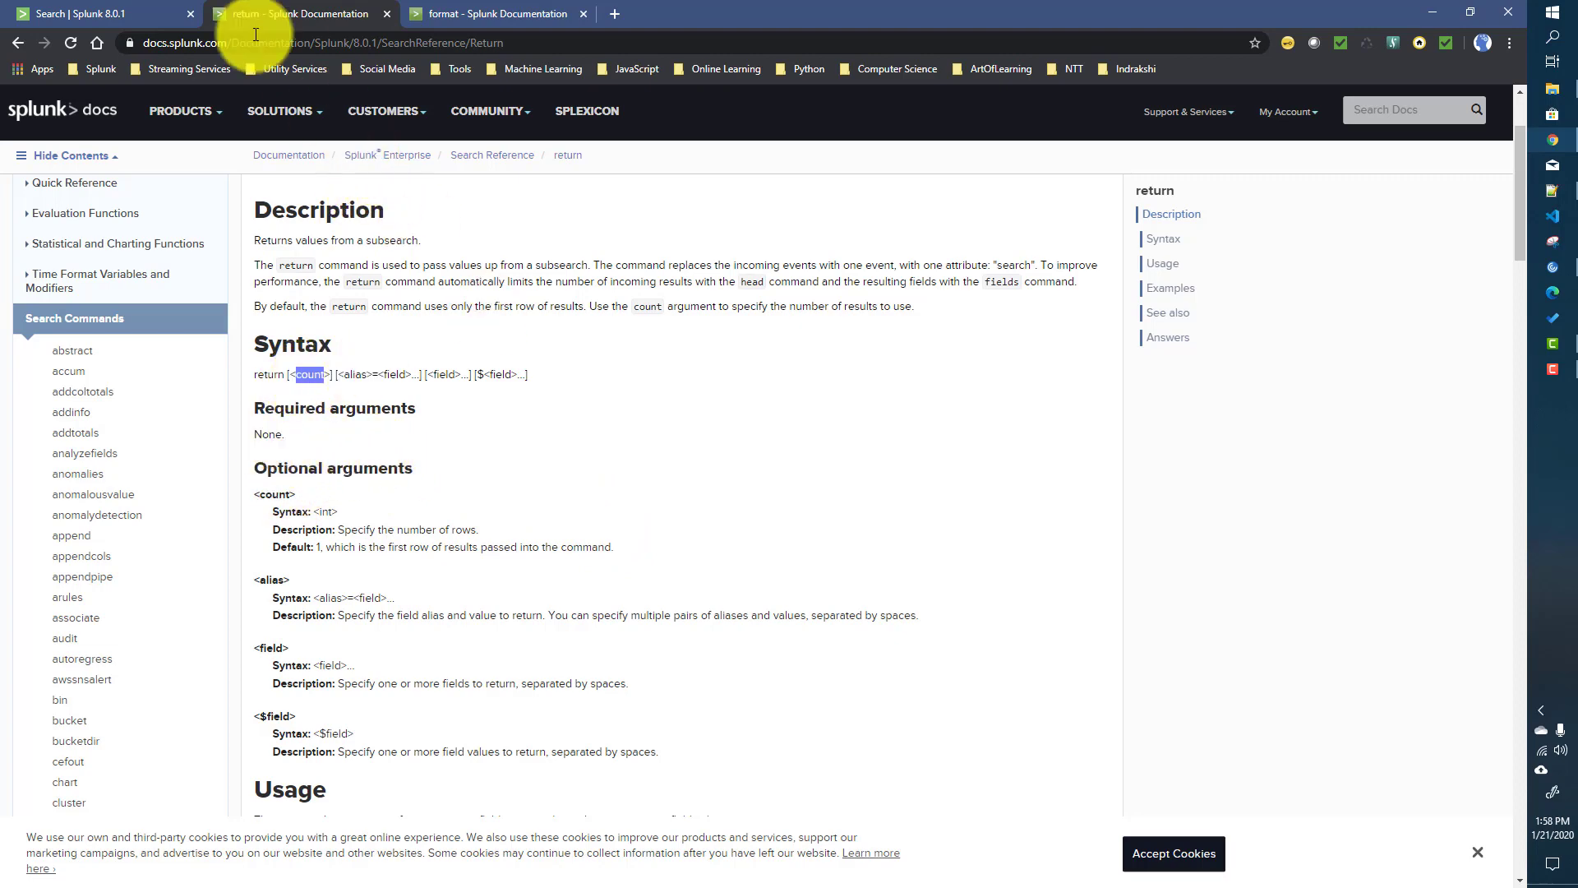
Return to the Splunk search and set the subsearch's top limit to 2
click(132, 11)
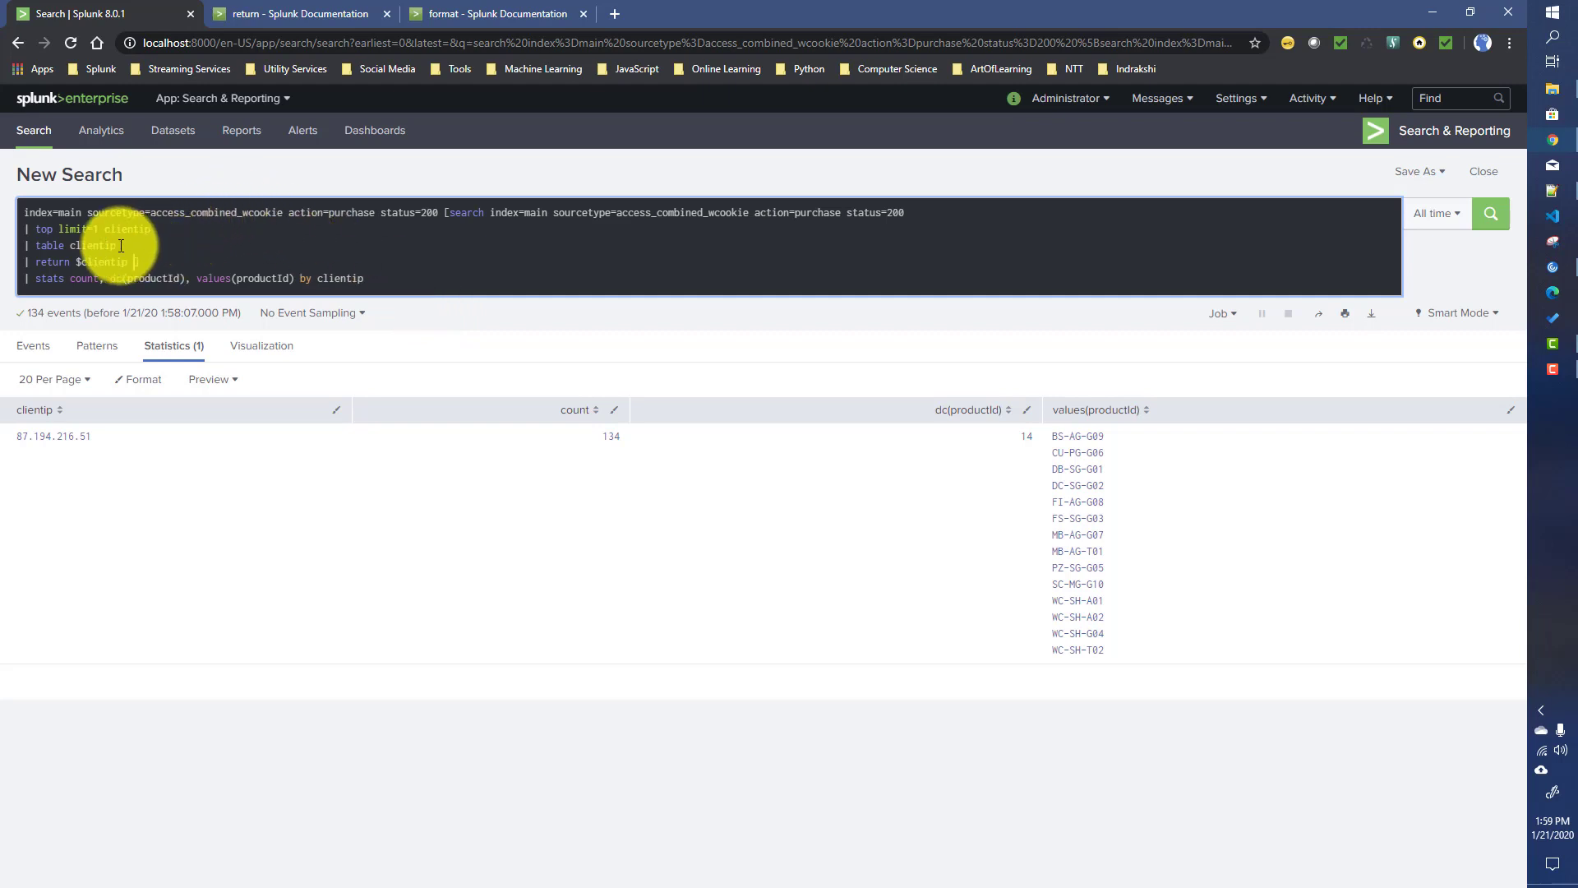
click(99, 229)
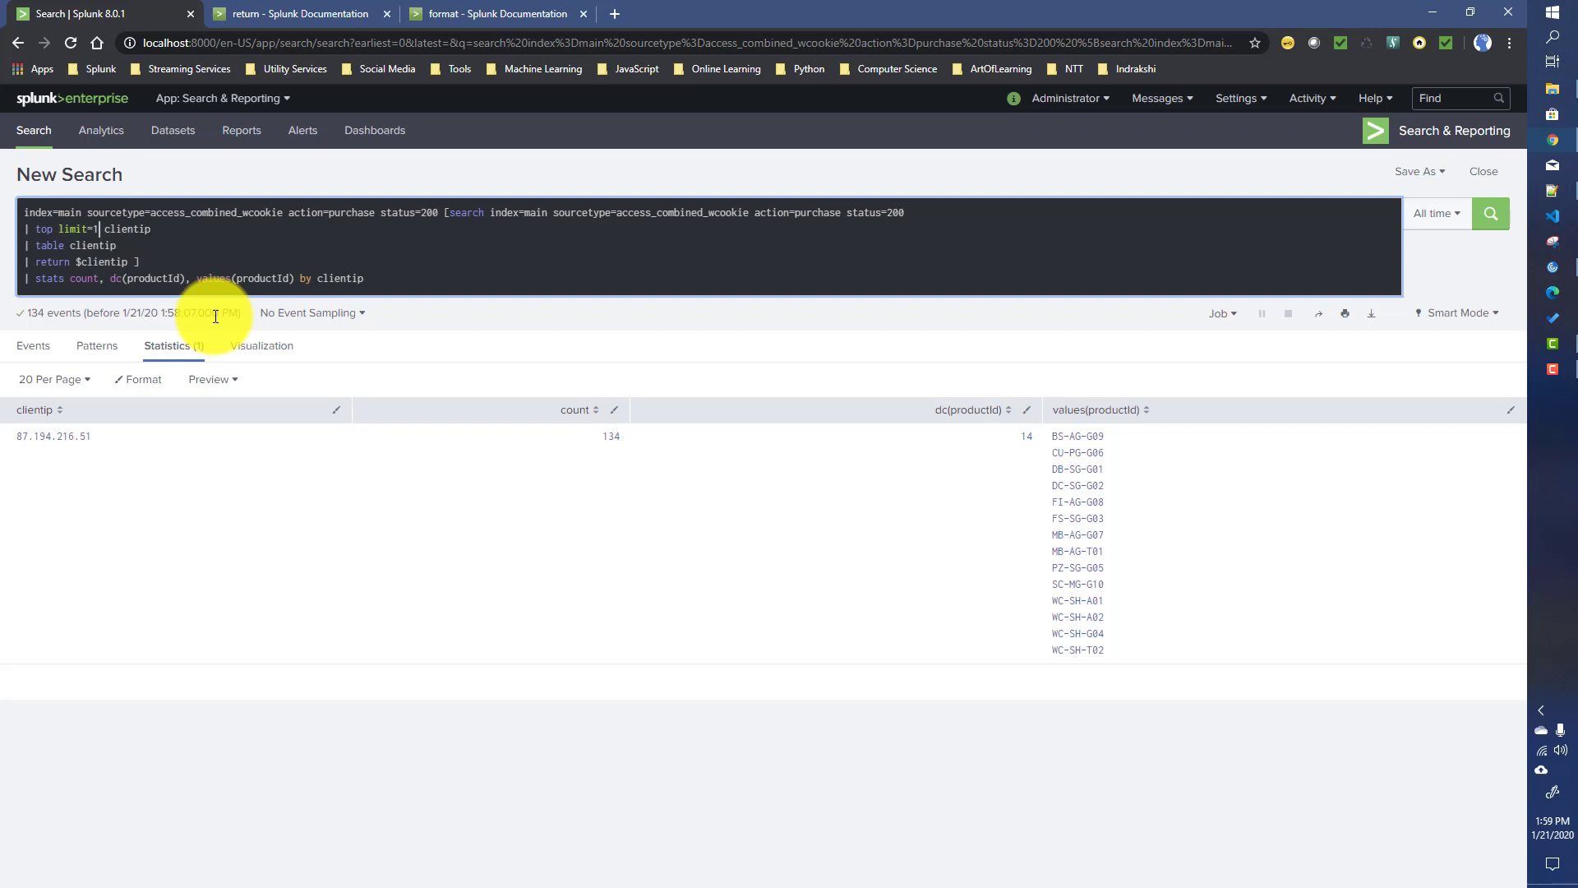
key(BackSpace)
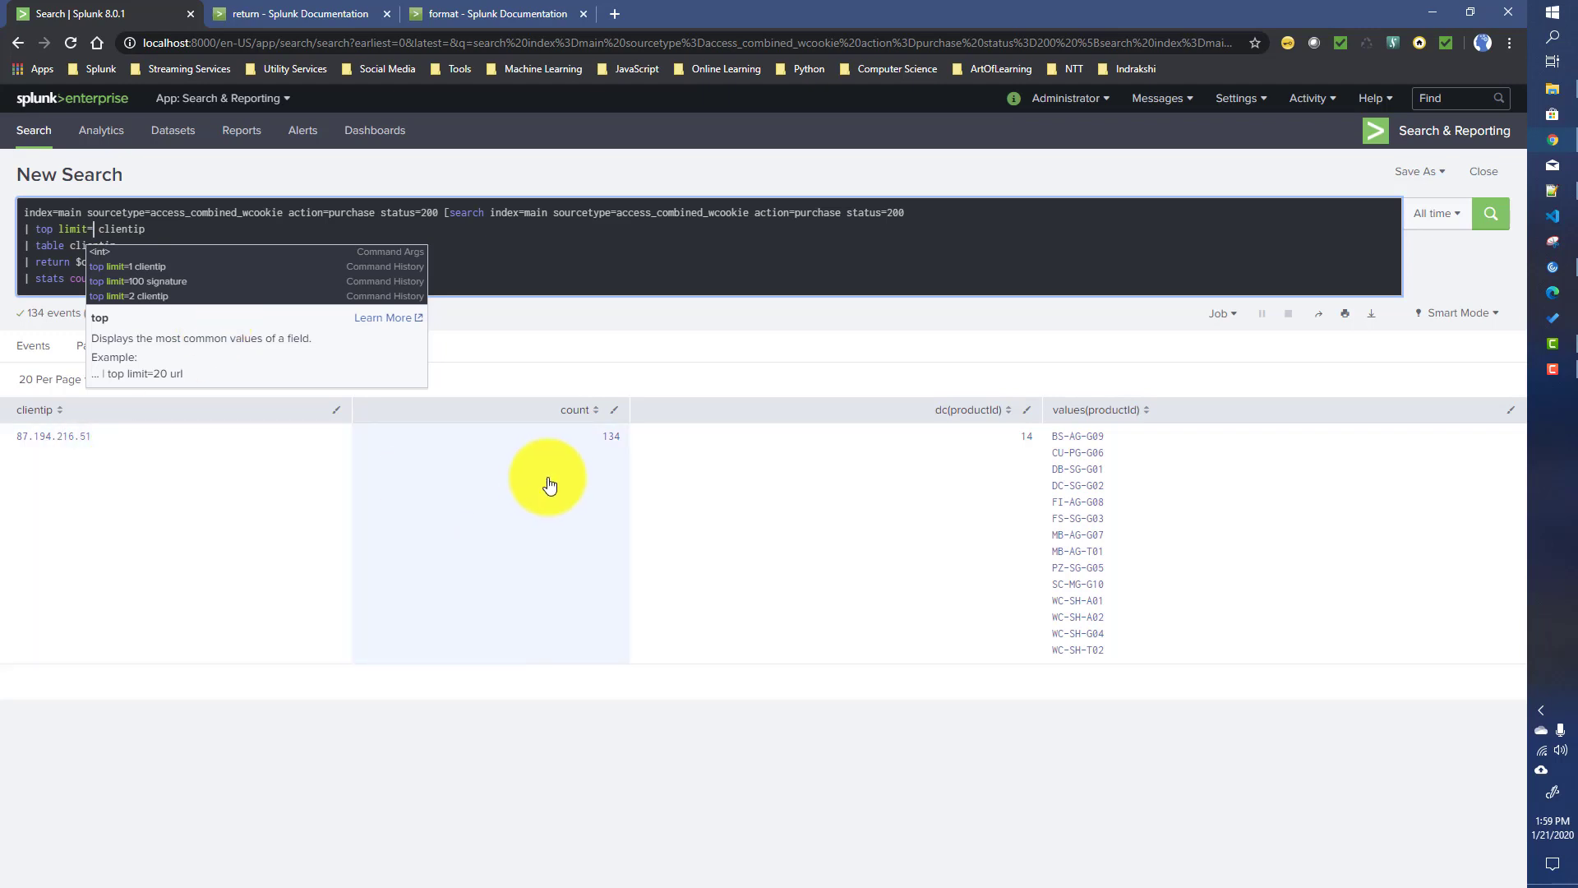
text(2)
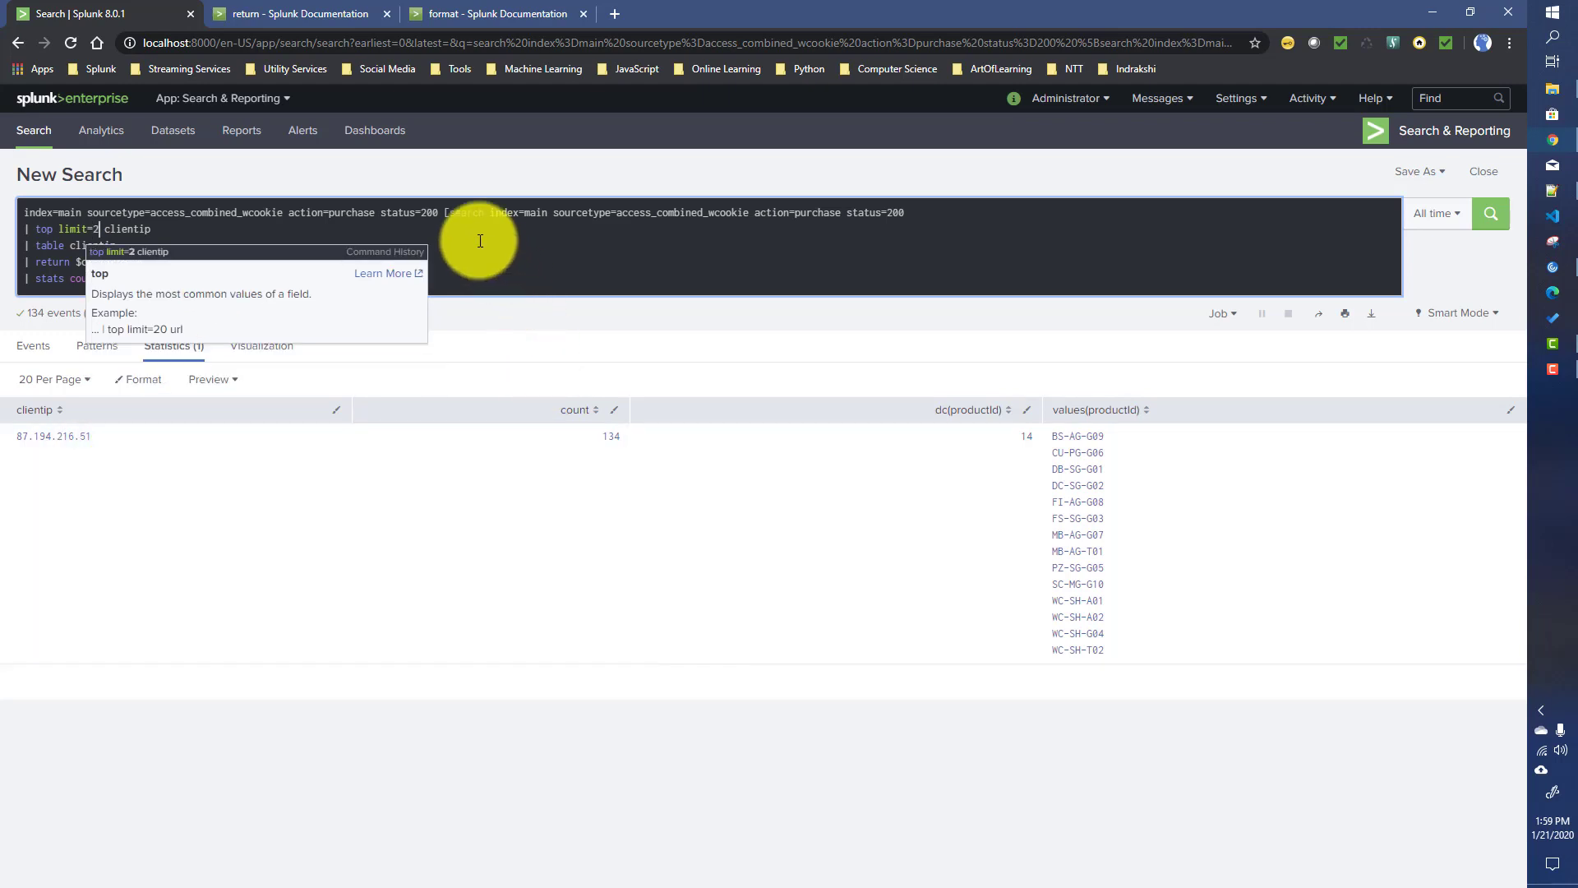
click(479, 241)
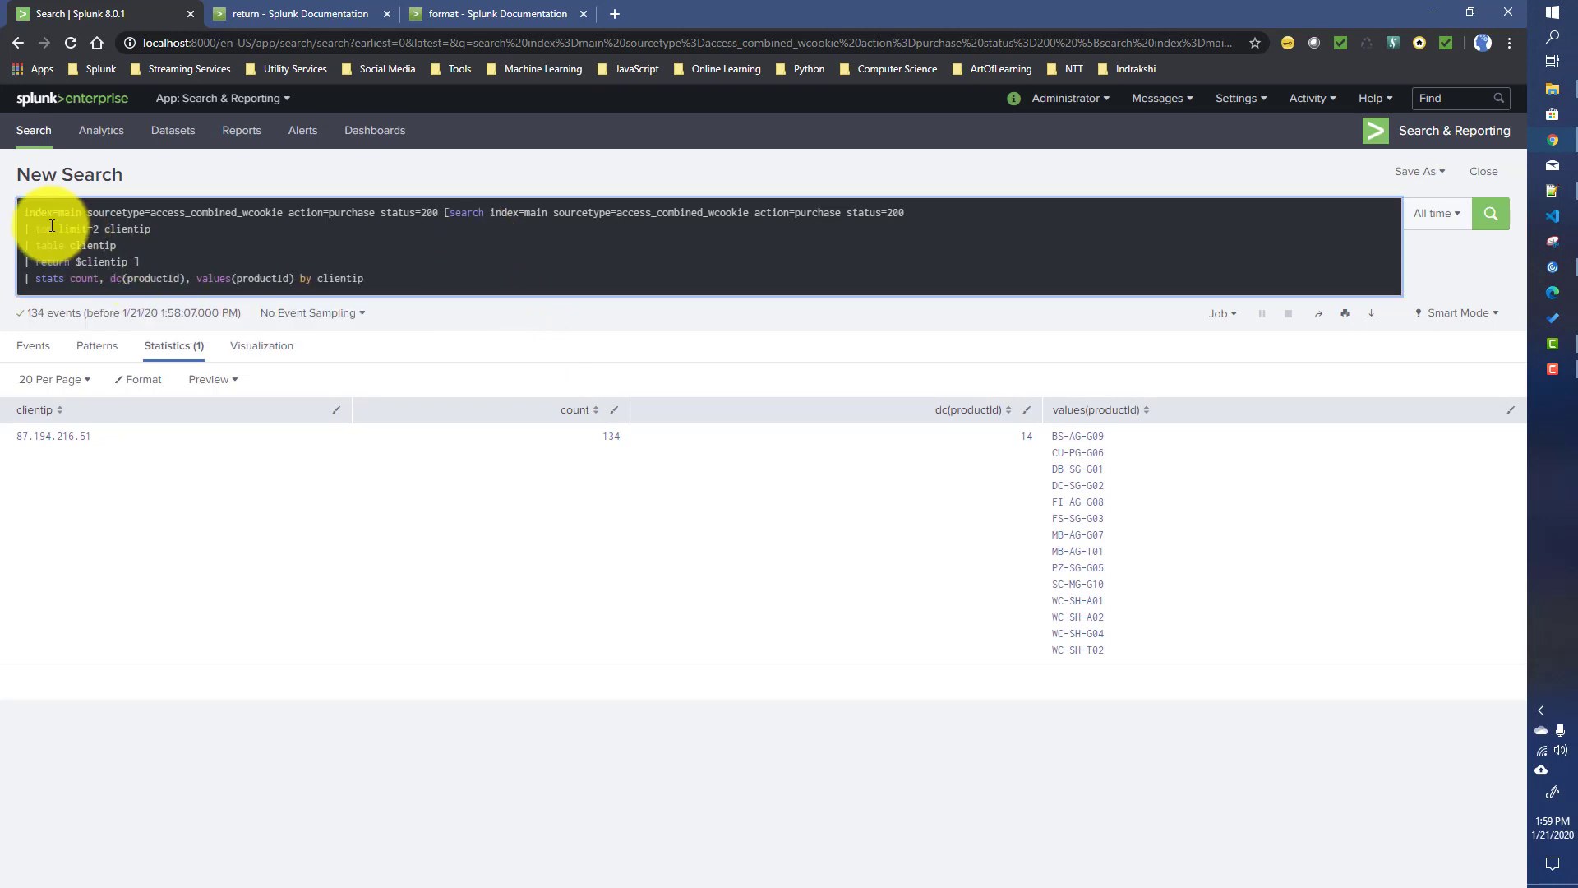
click(99, 231)
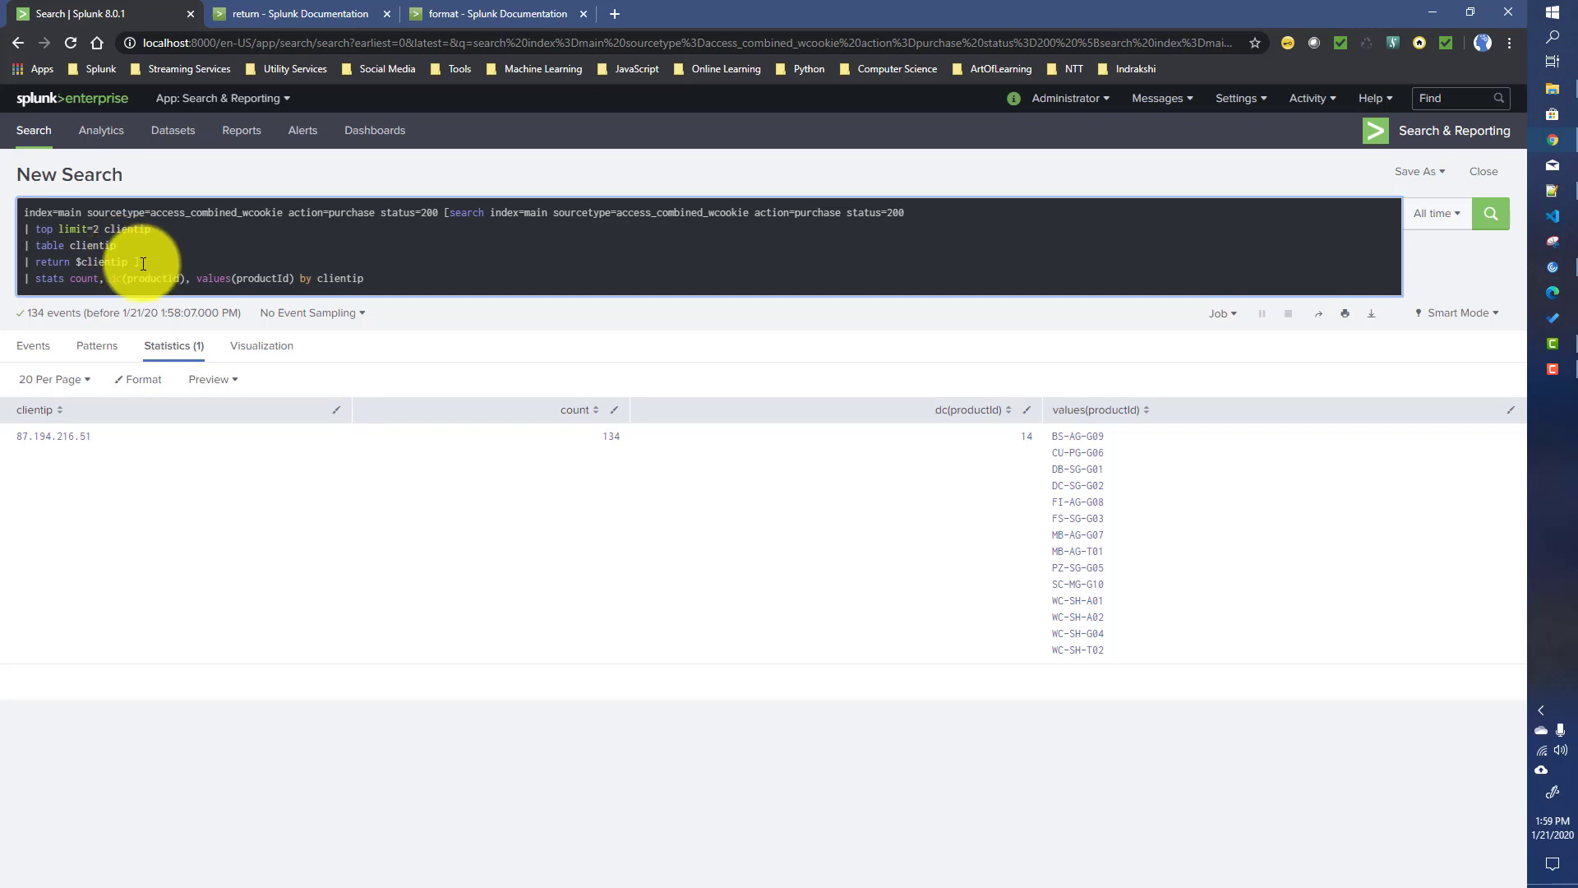
double_click(117, 229)
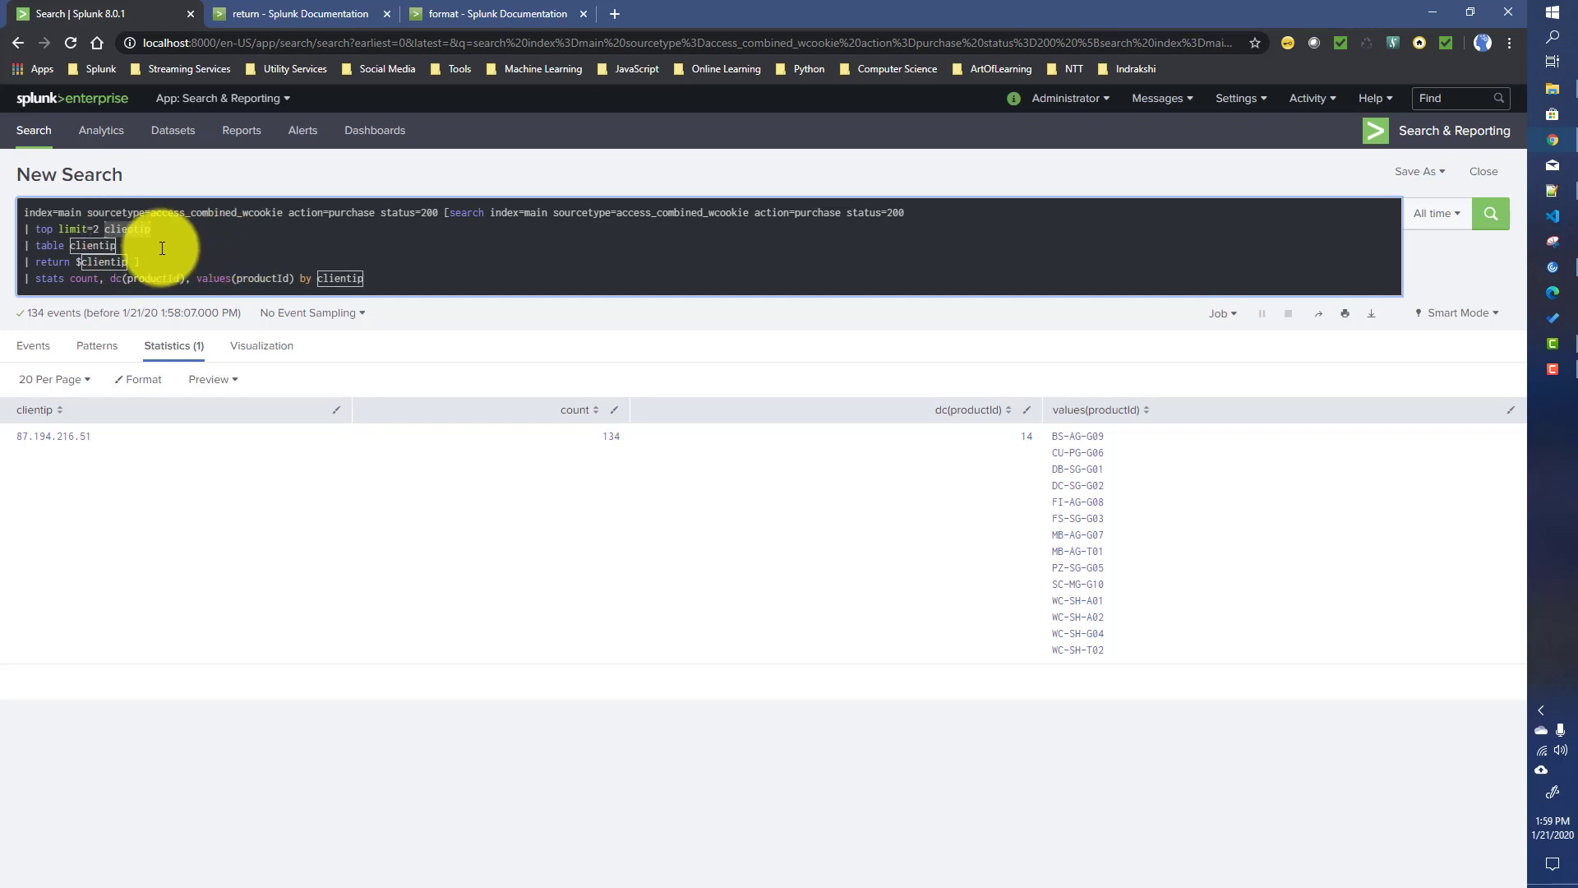
click(136, 260)
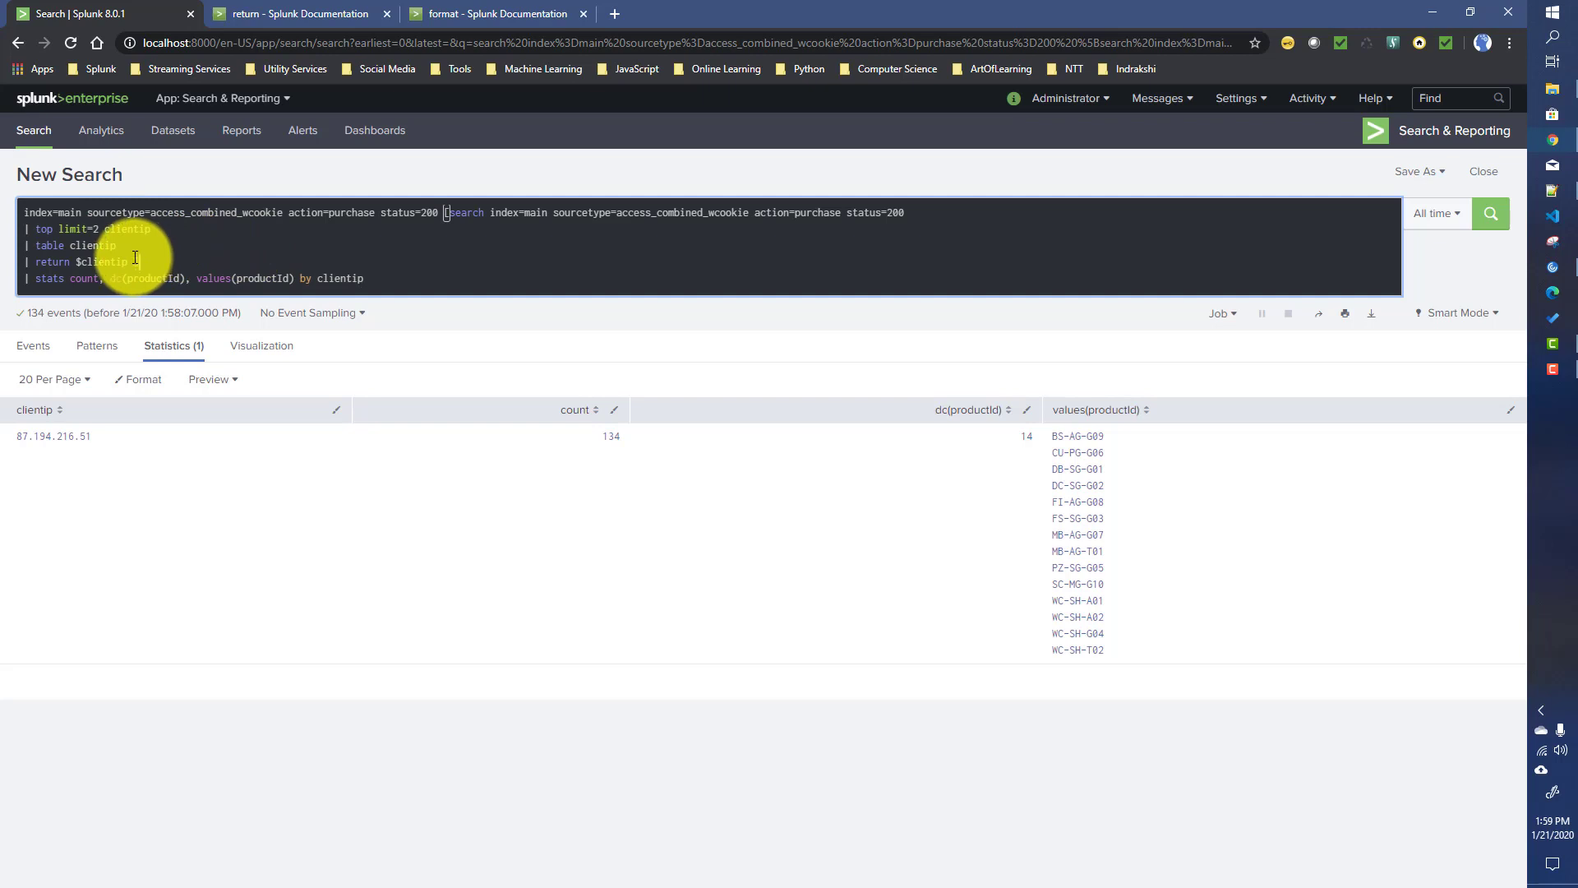
Replace the return command's $clientip argument with clientip and run the search
click(176, 264)
key(BackSpace)
key(BackSpace)
key(BackSpace)
key(BackSpace)
key(BackSpace)
key(BackSpace)
key(BackSpace)
key(BackSpace)
key(BackSpace)
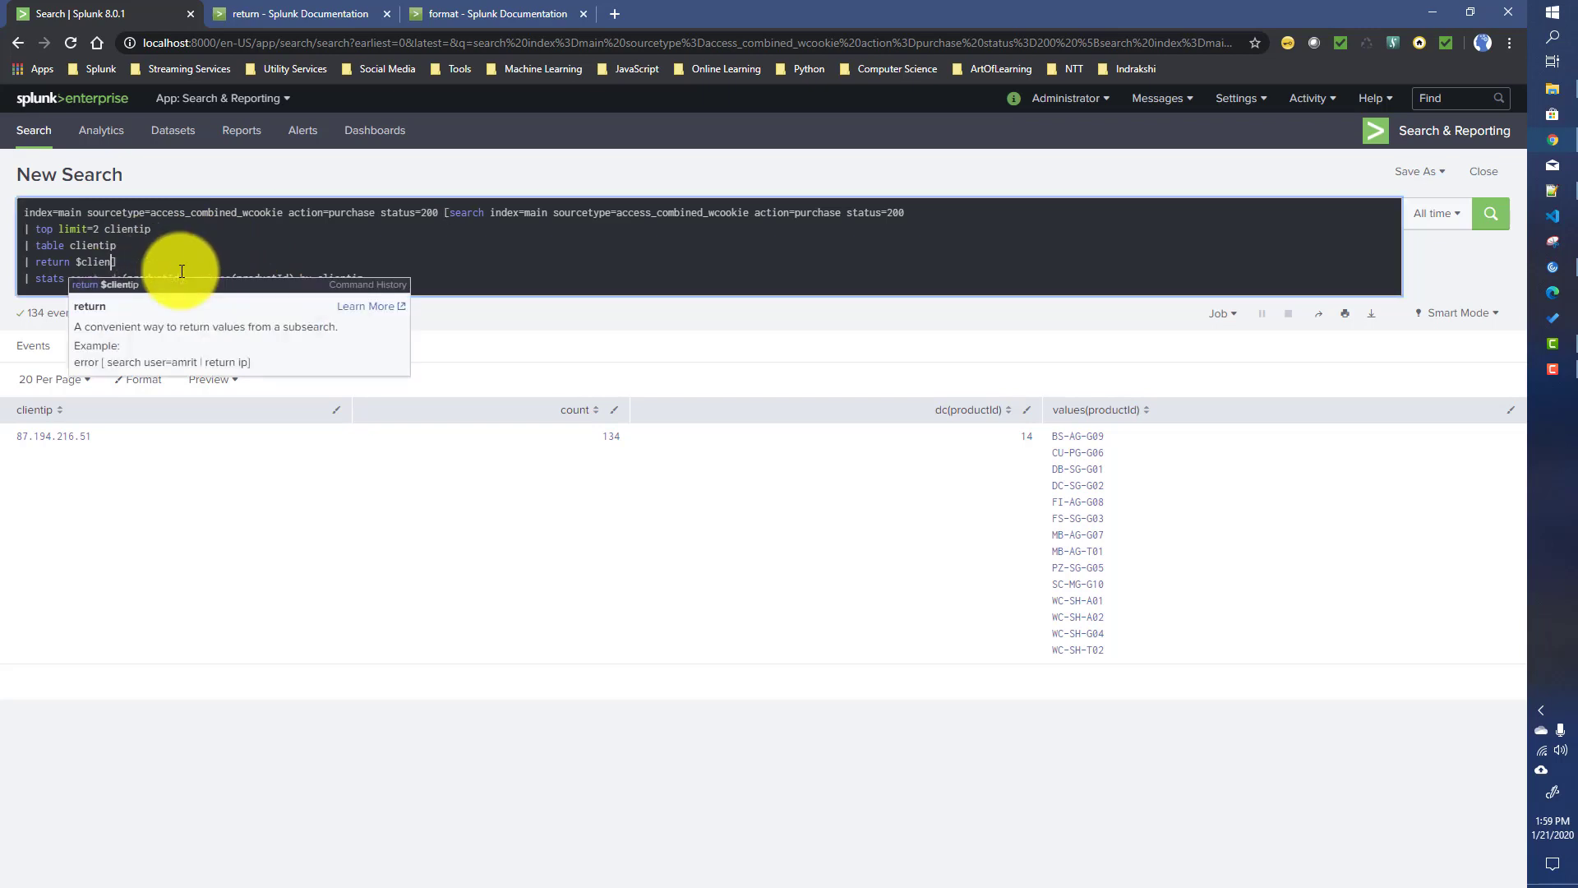
double_click(72, 246)
key(ctrl+c)
click(74, 261)
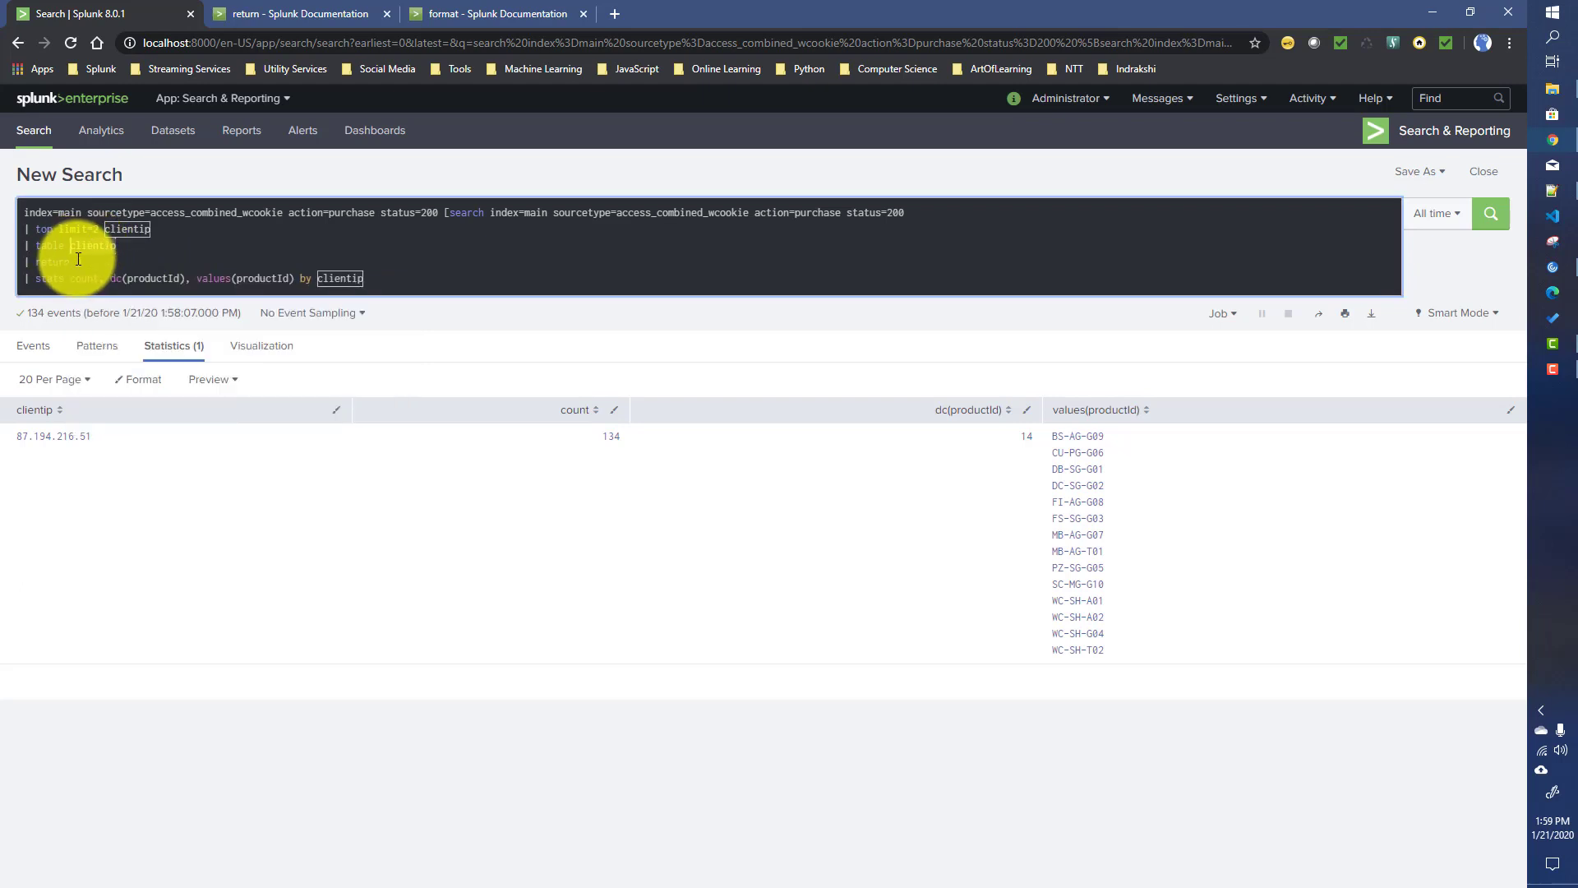
key(ctrl+v)
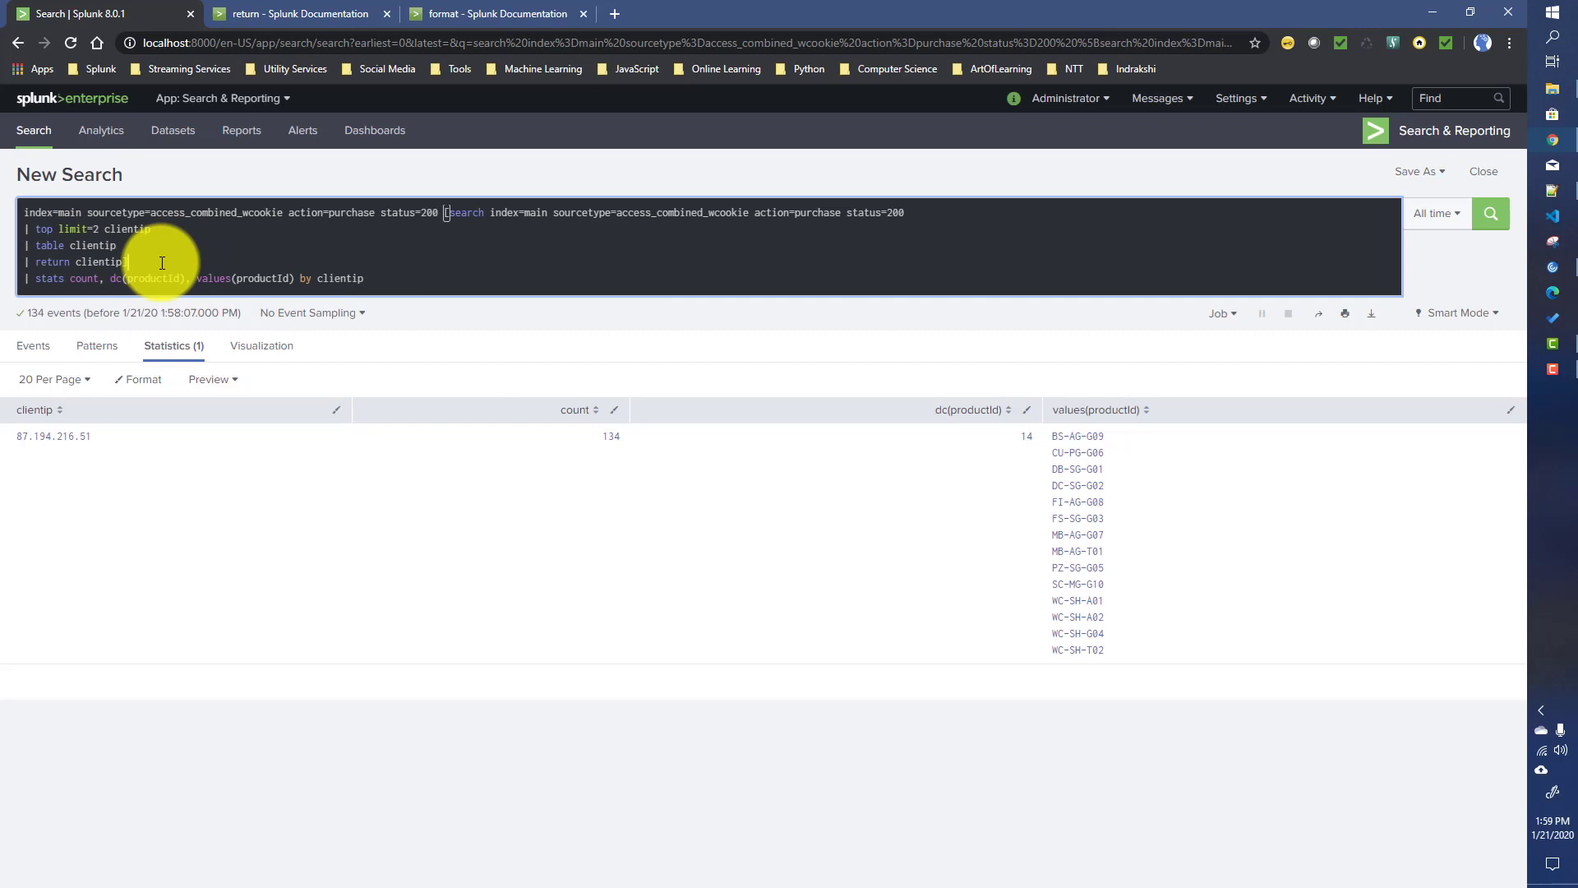
key(Return)
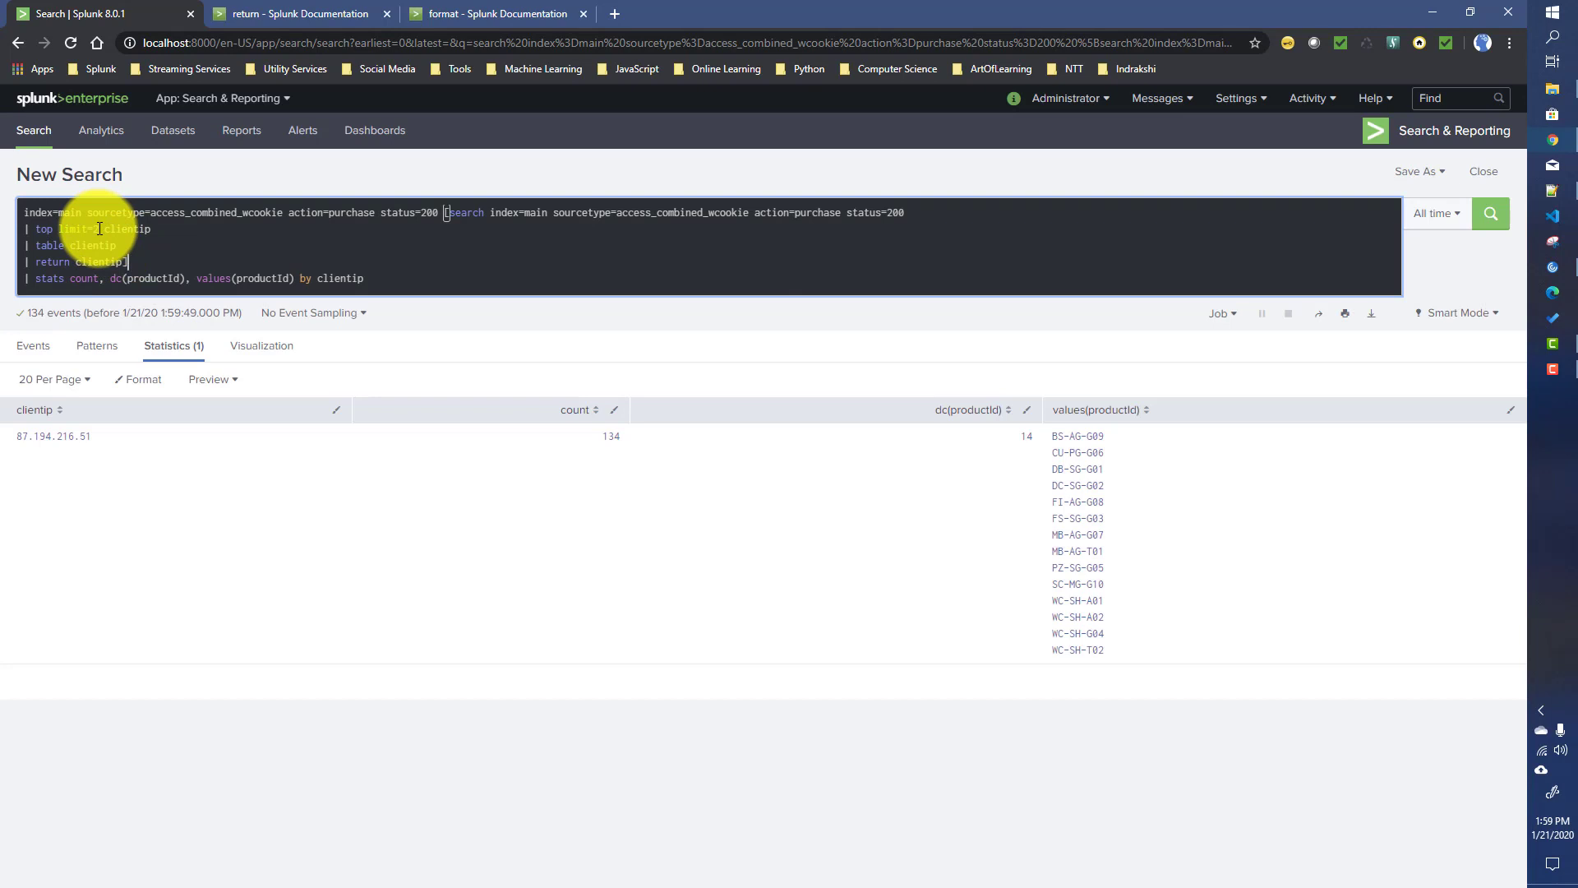
Copy the inner search with top limit=2 through return clientip into a new search tab and run it over All time
click(100, 228)
key(BackSpace)
text(2)
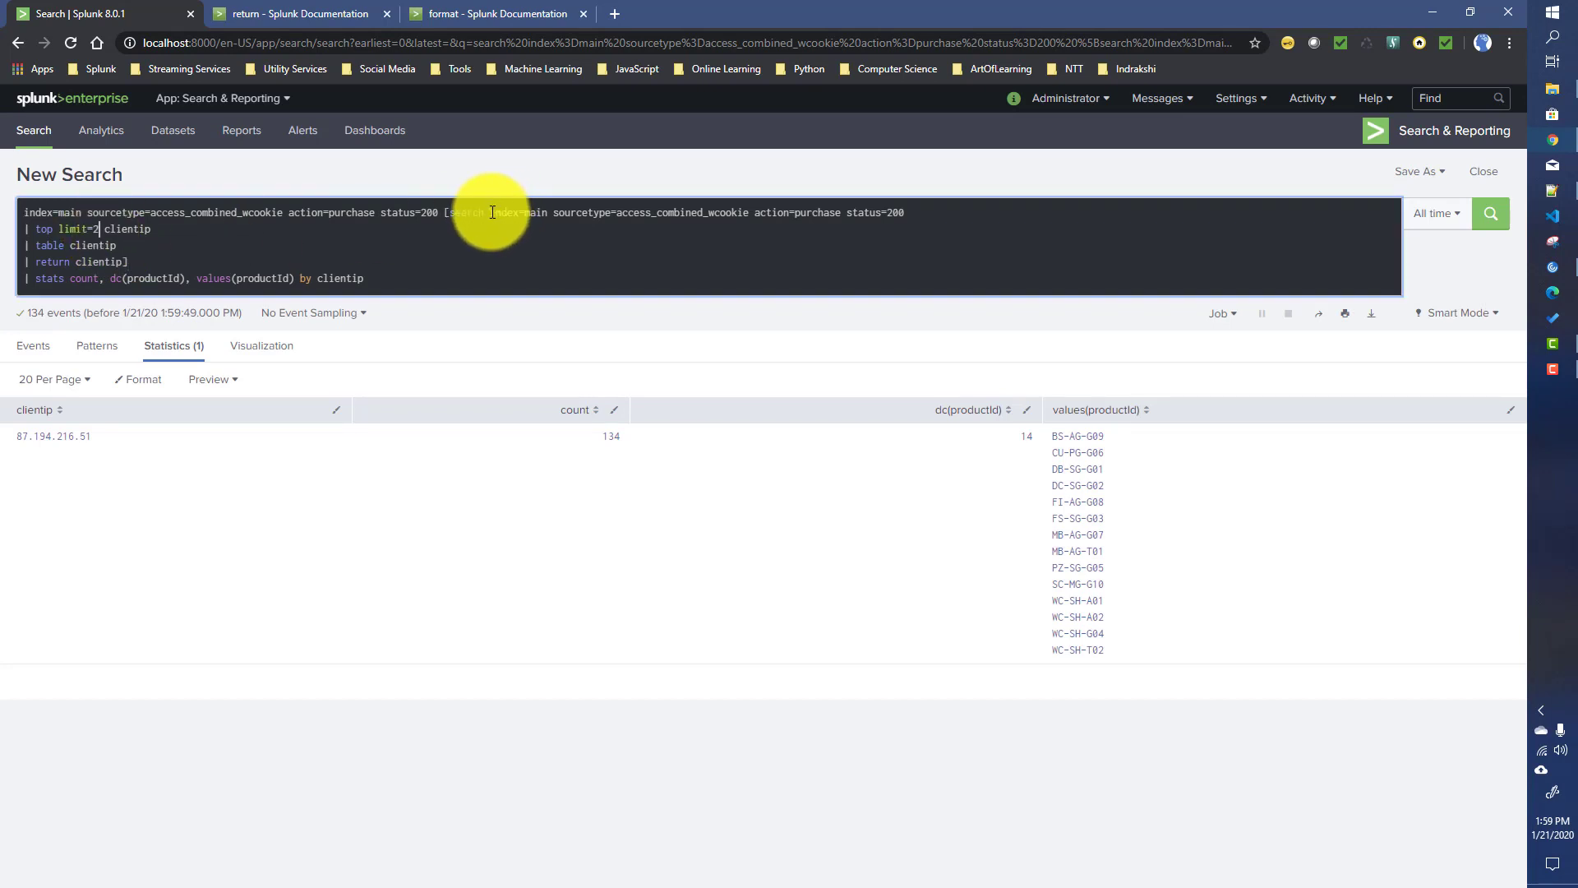
drag(492, 212, 125, 261)
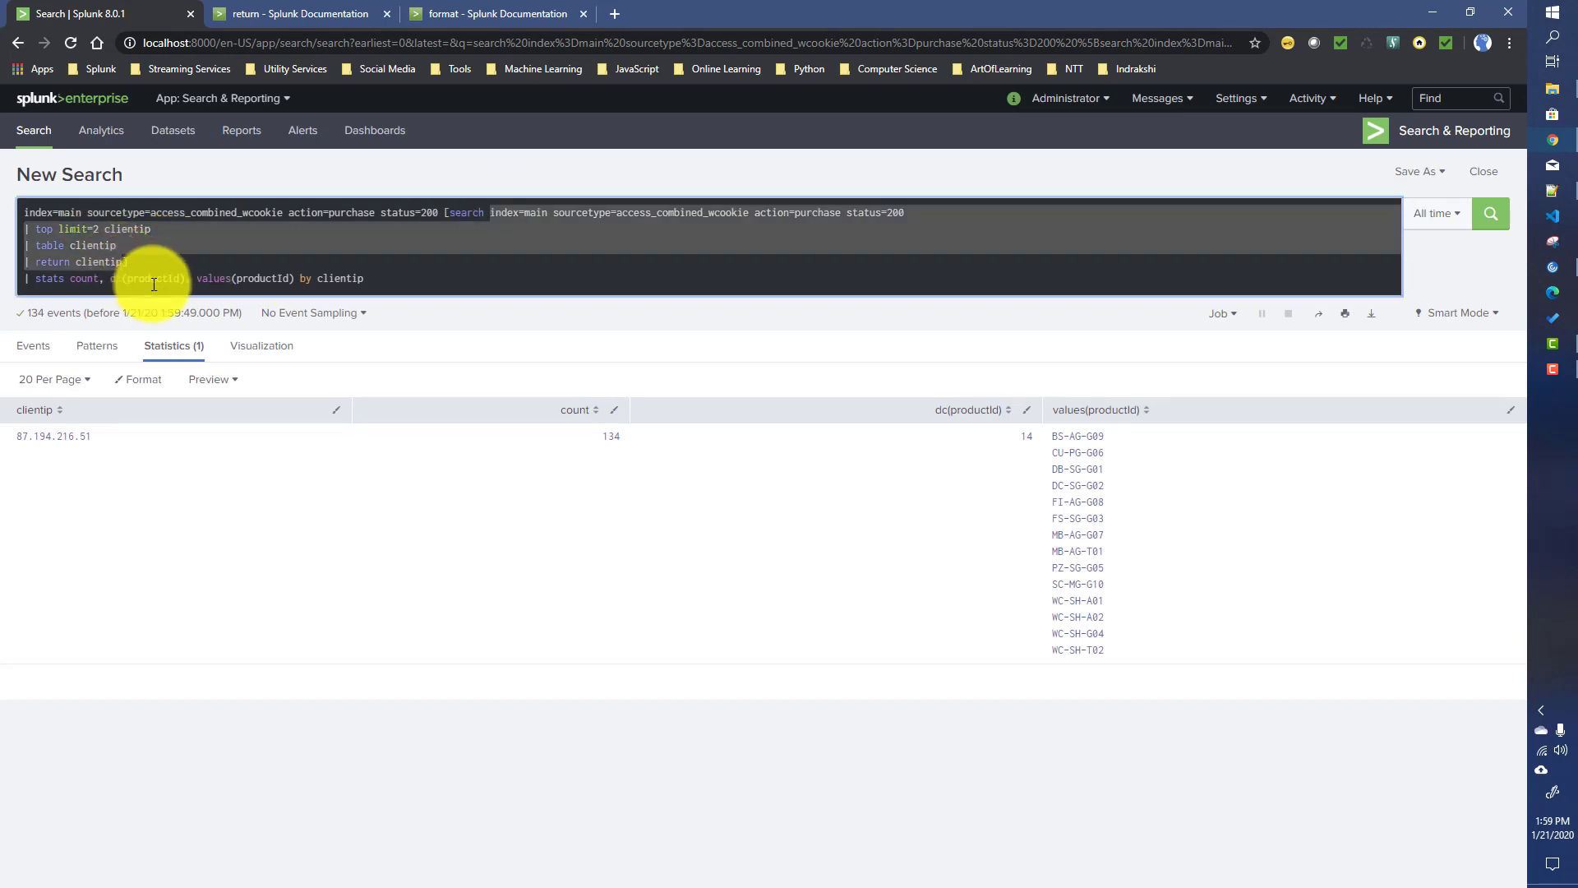
right_click(33, 137)
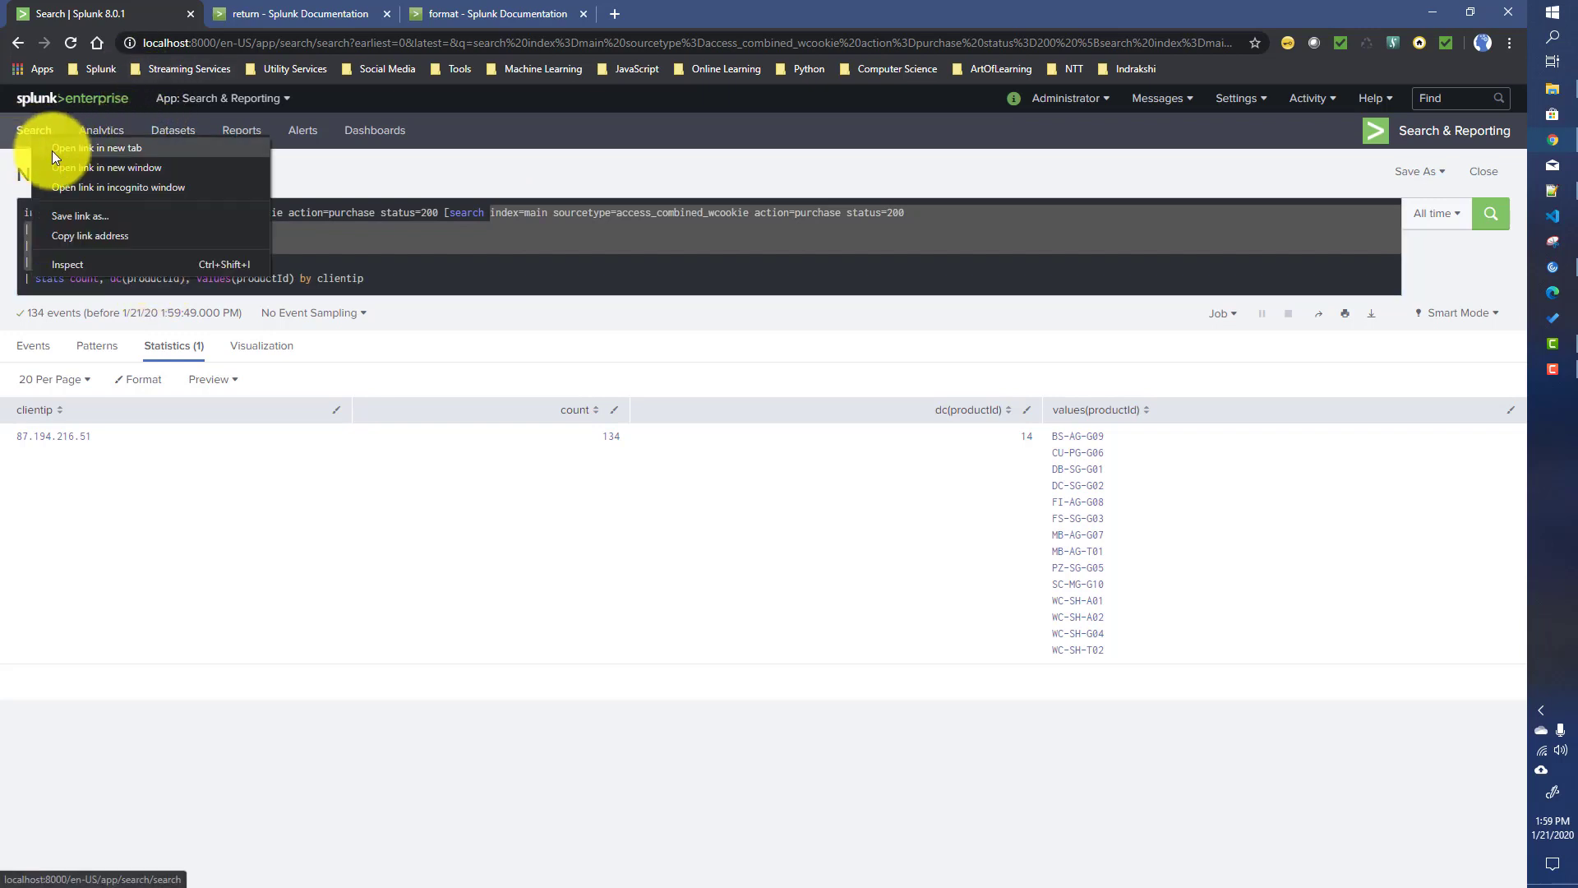
click(52, 149)
click(275, 11)
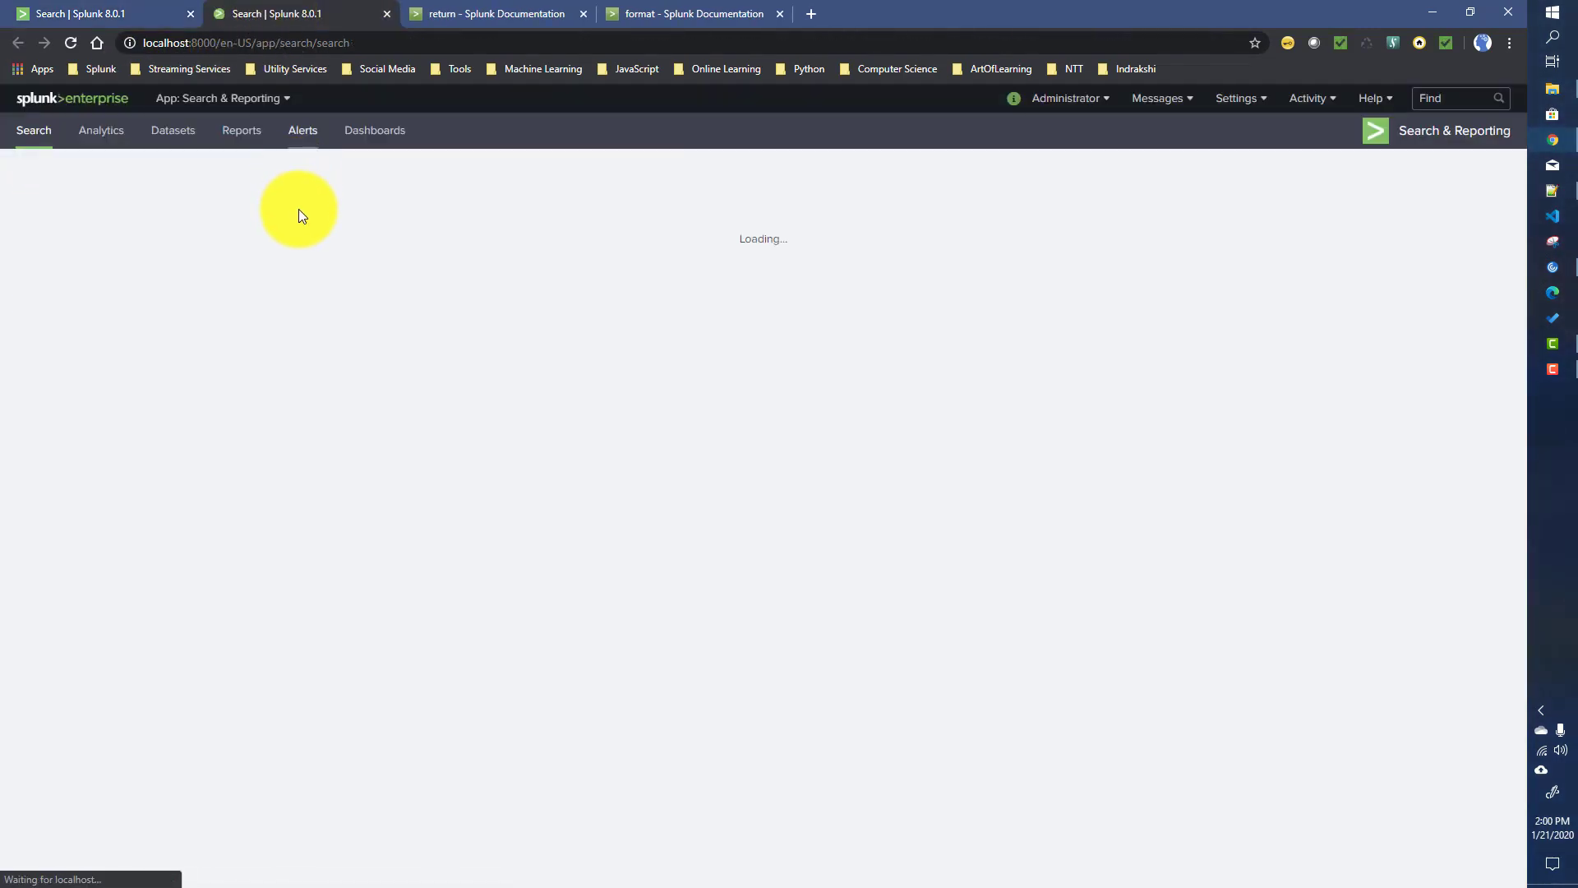
click(229, 211)
key(ctrl+v)
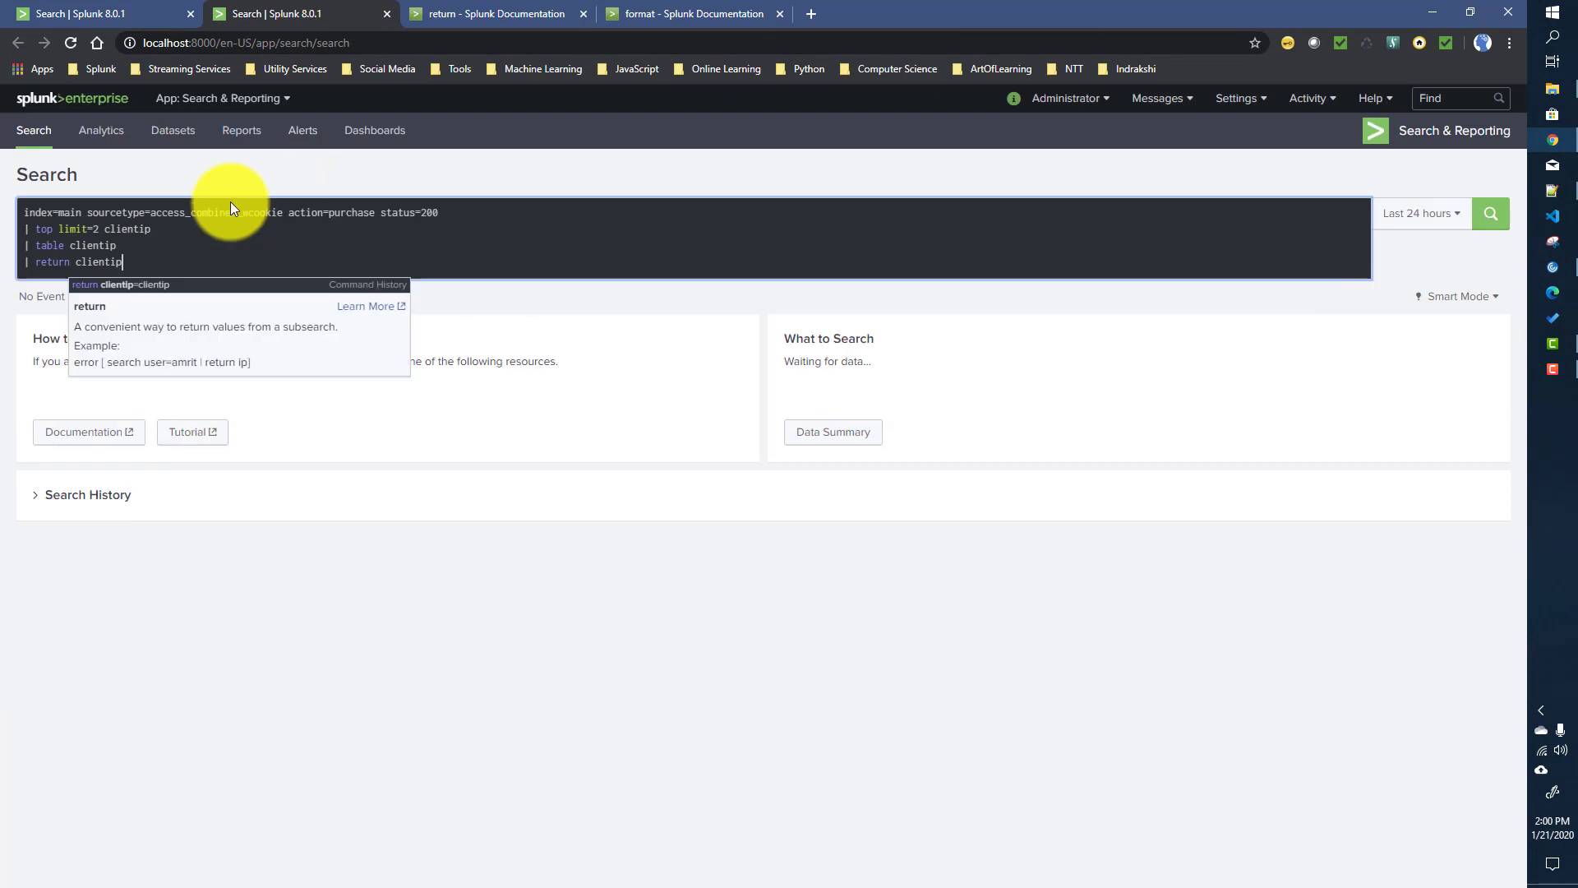
key(Return)
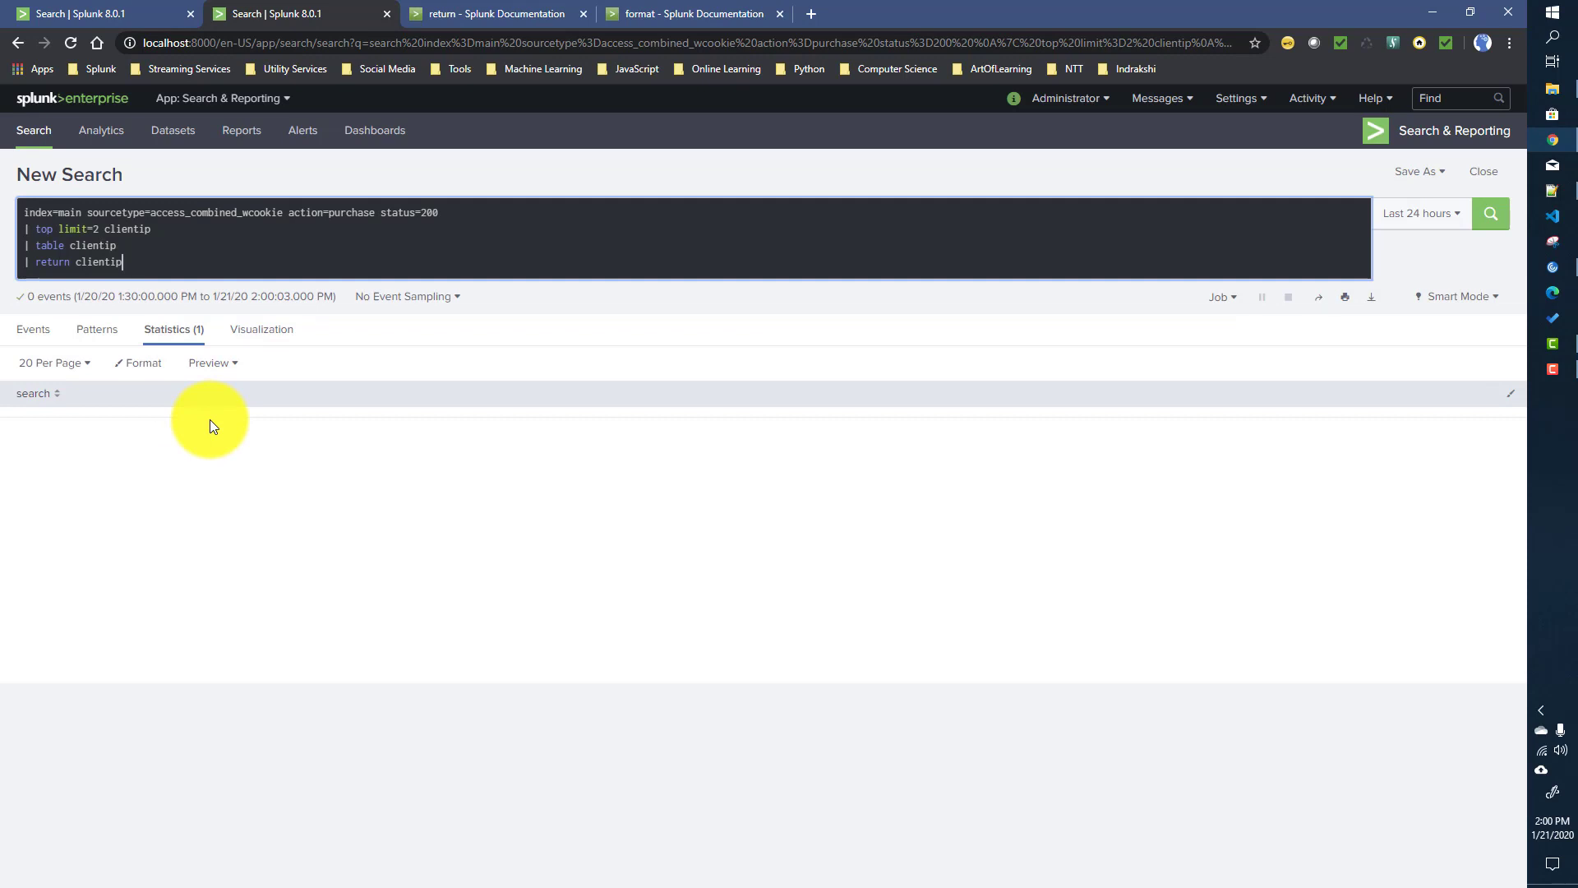
click(1409, 217)
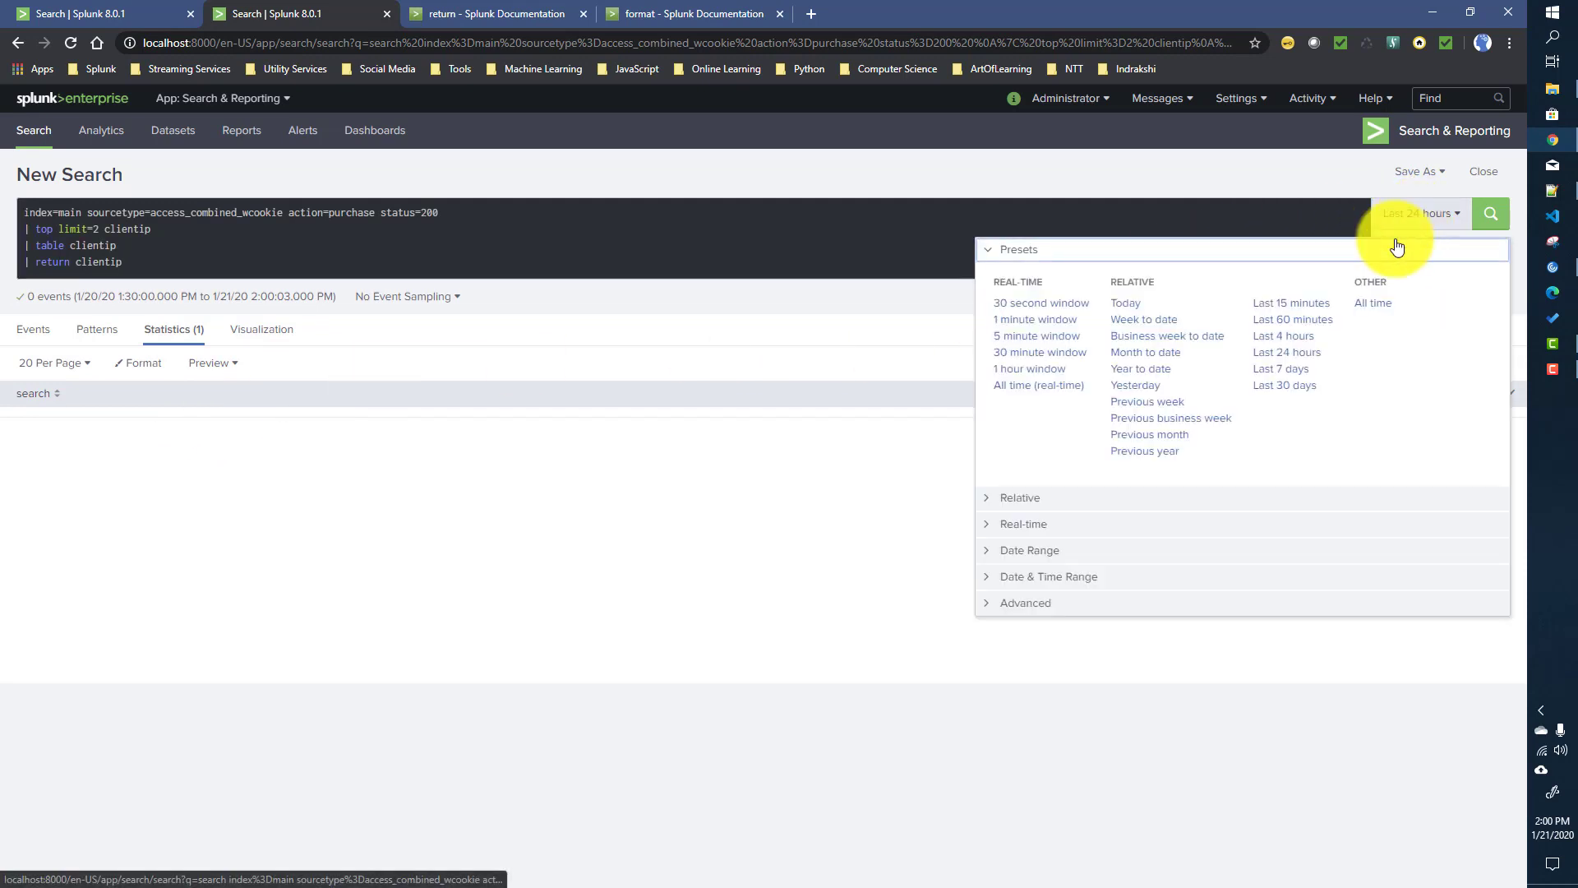
click(1369, 304)
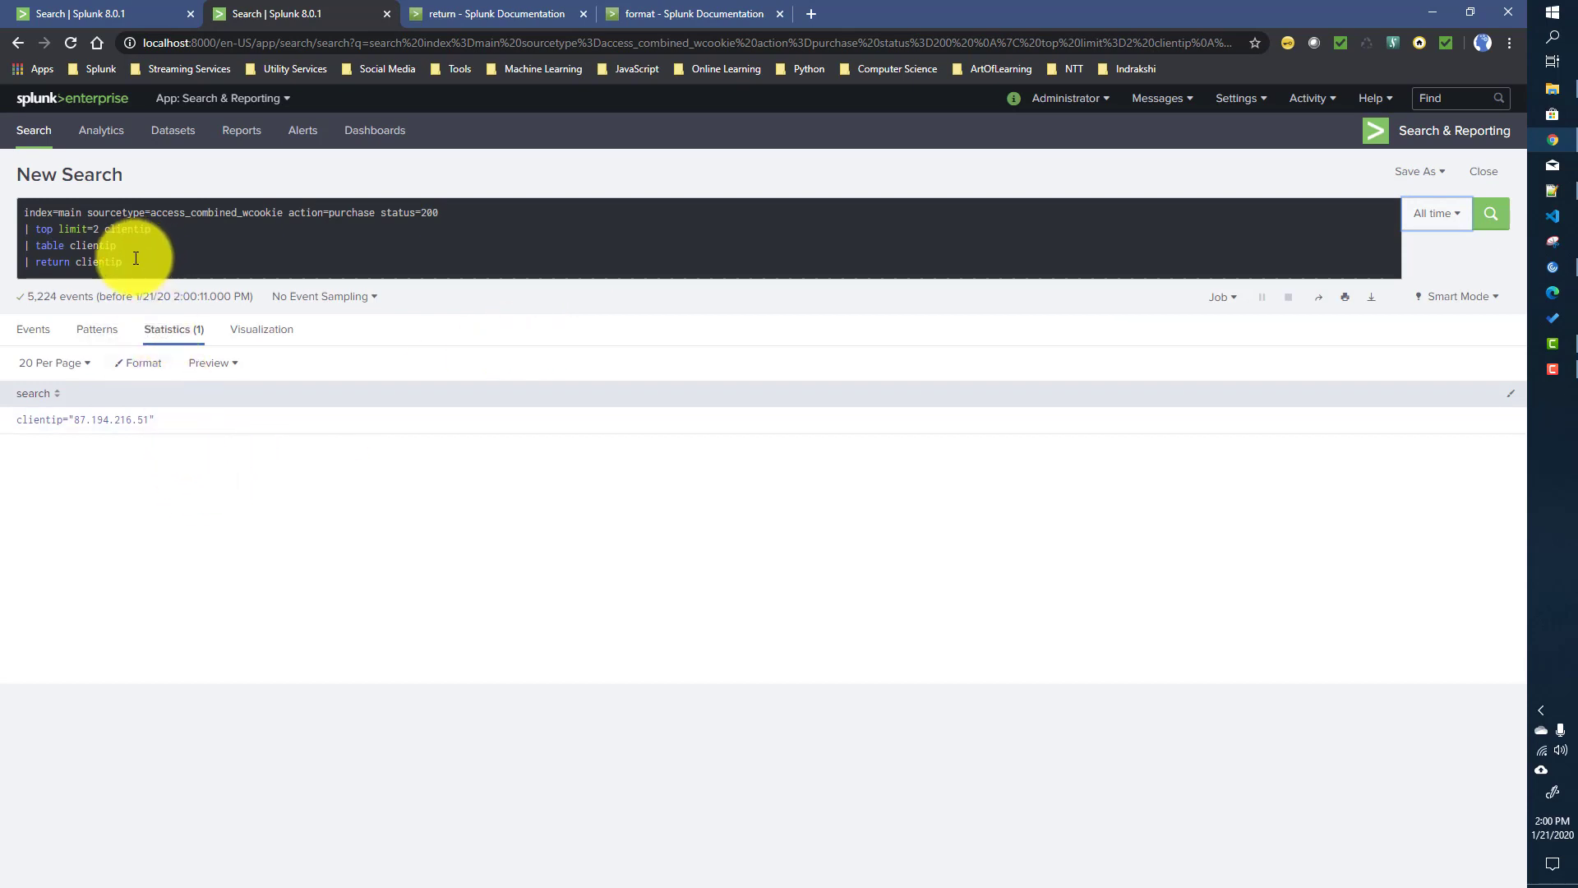
Remove the return clientip line from the standalone search and run it
drag(121, 261, 27, 262)
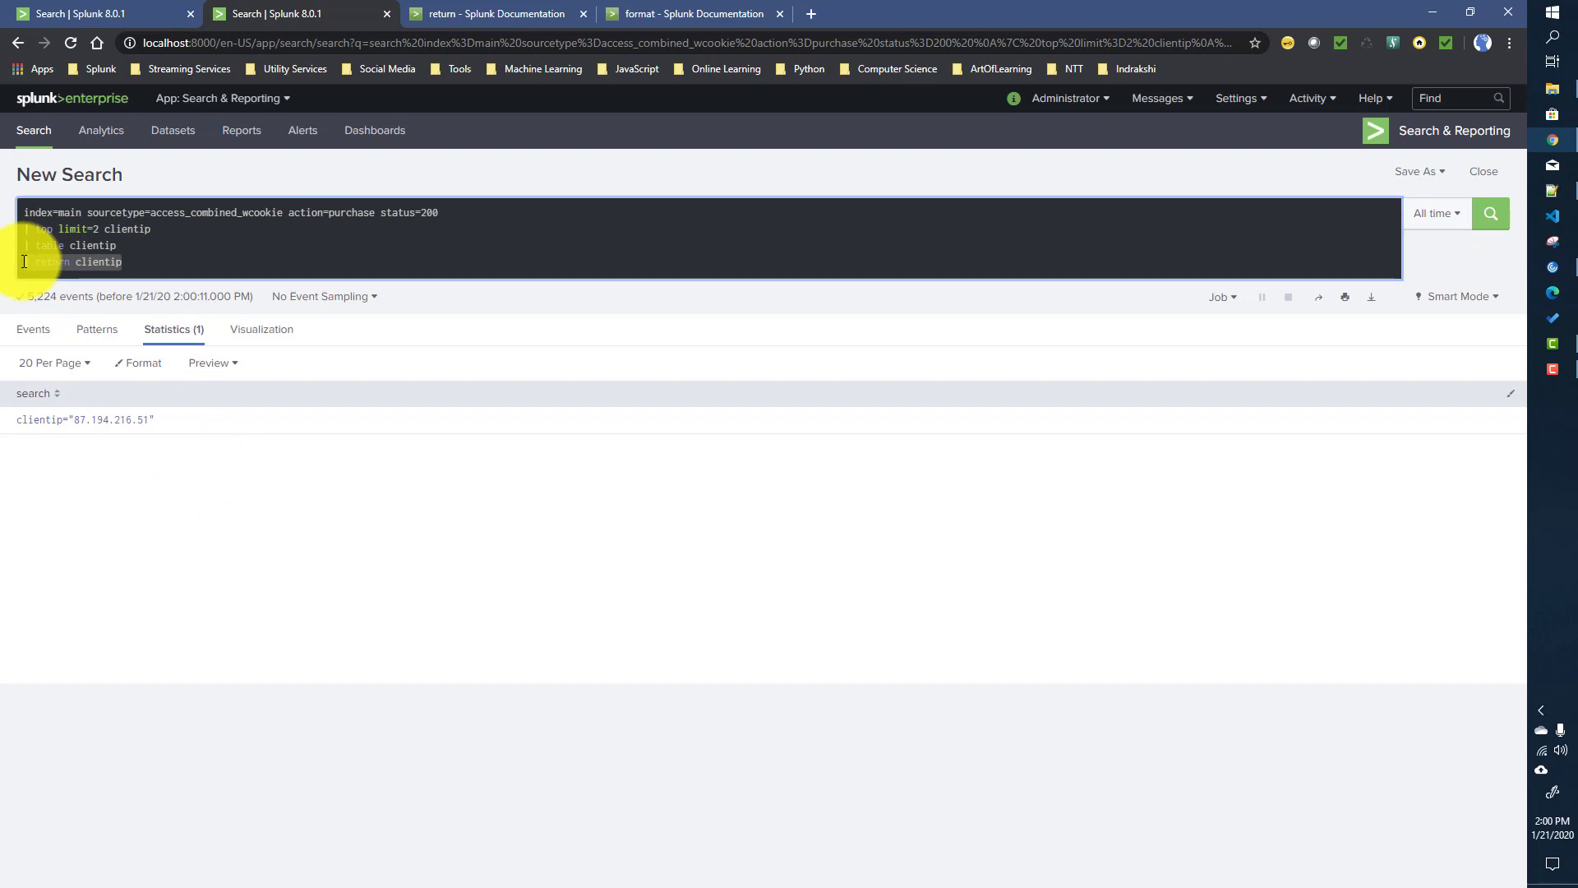
key(BackSpace)
key(BackSpace)
key(Return)
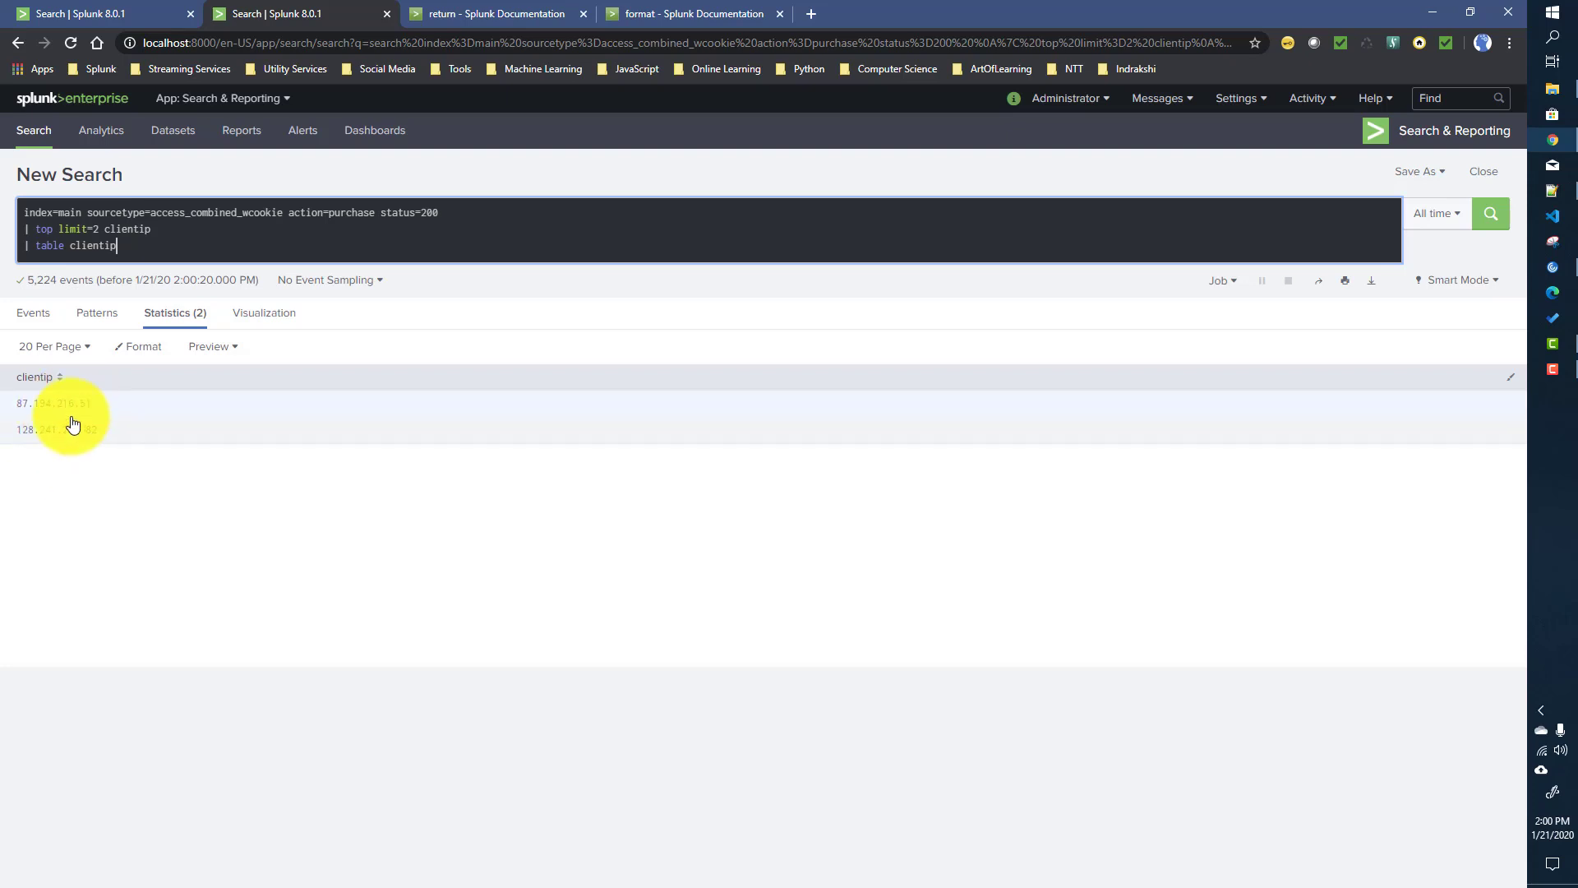
Compare the clientip results of the original search with those of the standalone search
click(101, 17)
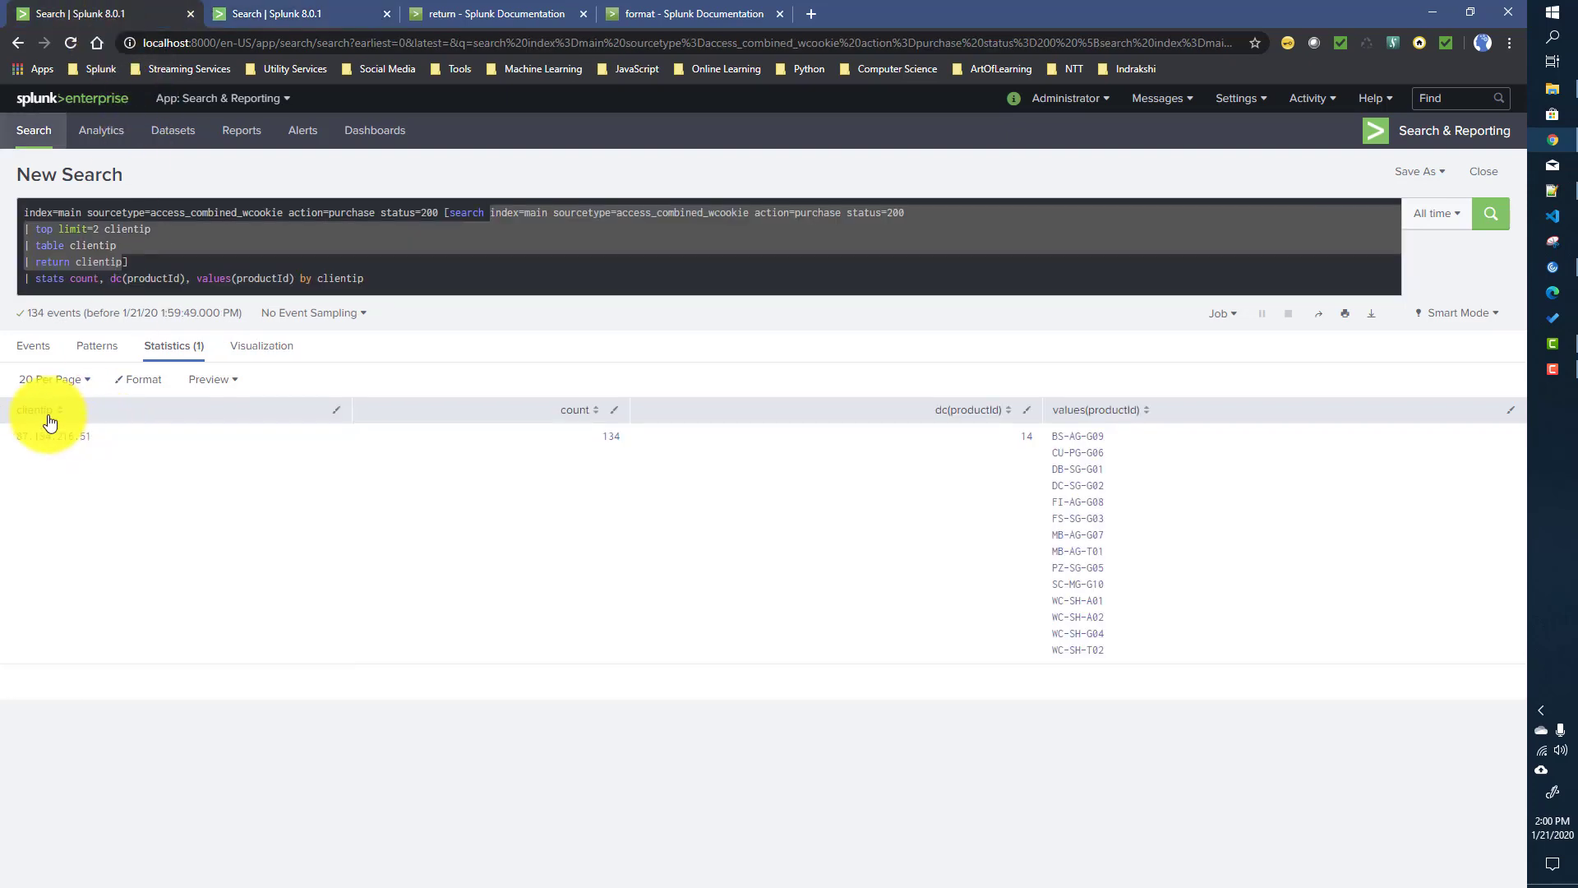
click(277, 16)
drag(100, 403, 14, 405)
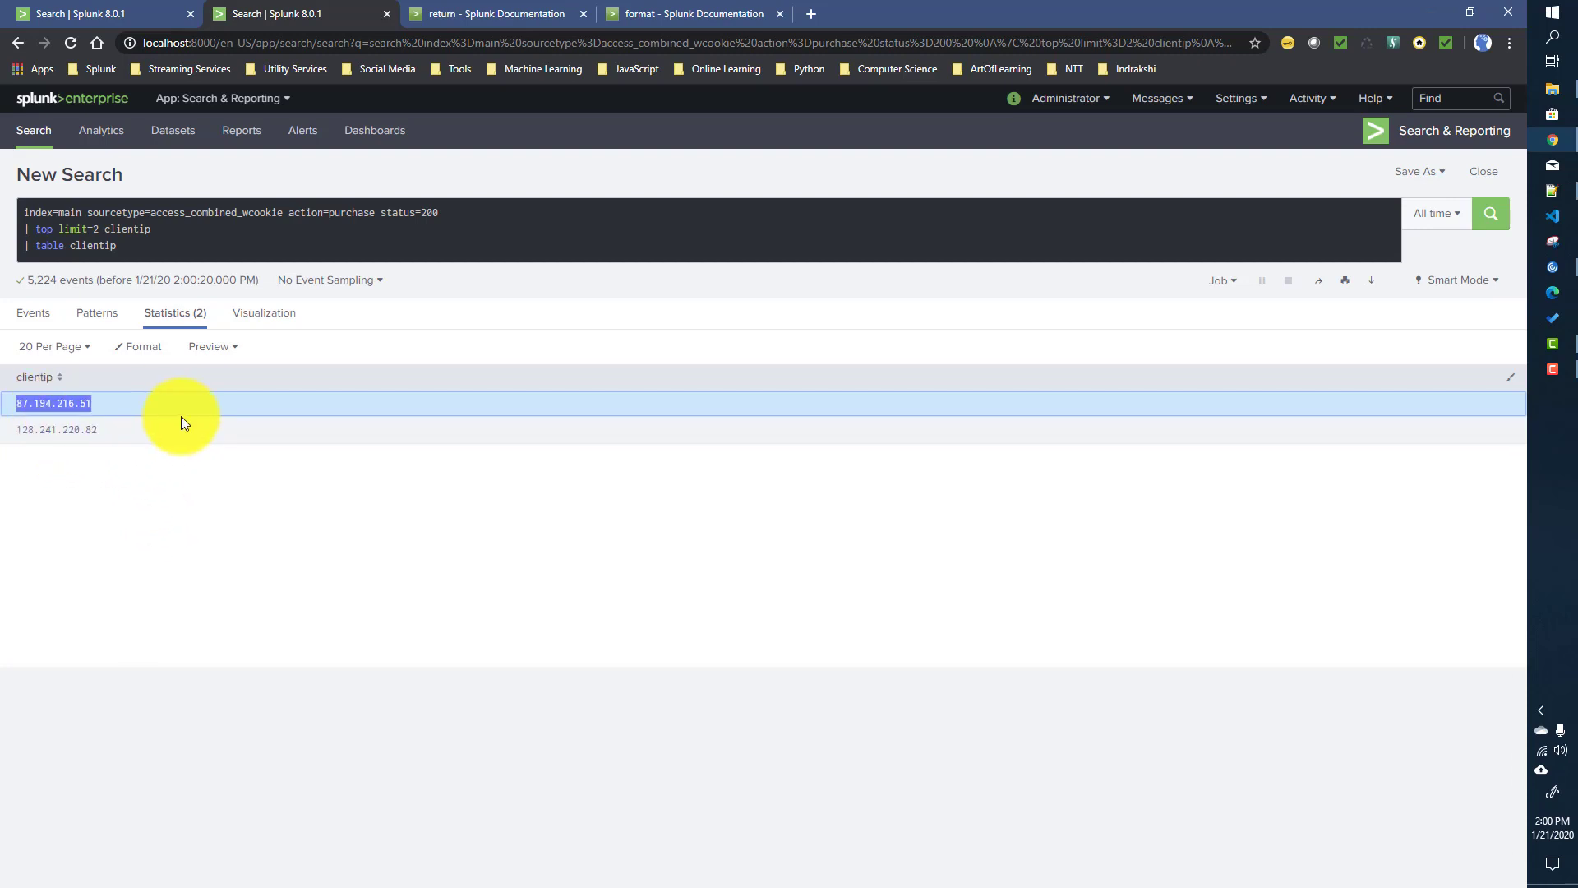
In the original search, add a count of 2 before clientip in the return command and run the search
click(125, 18)
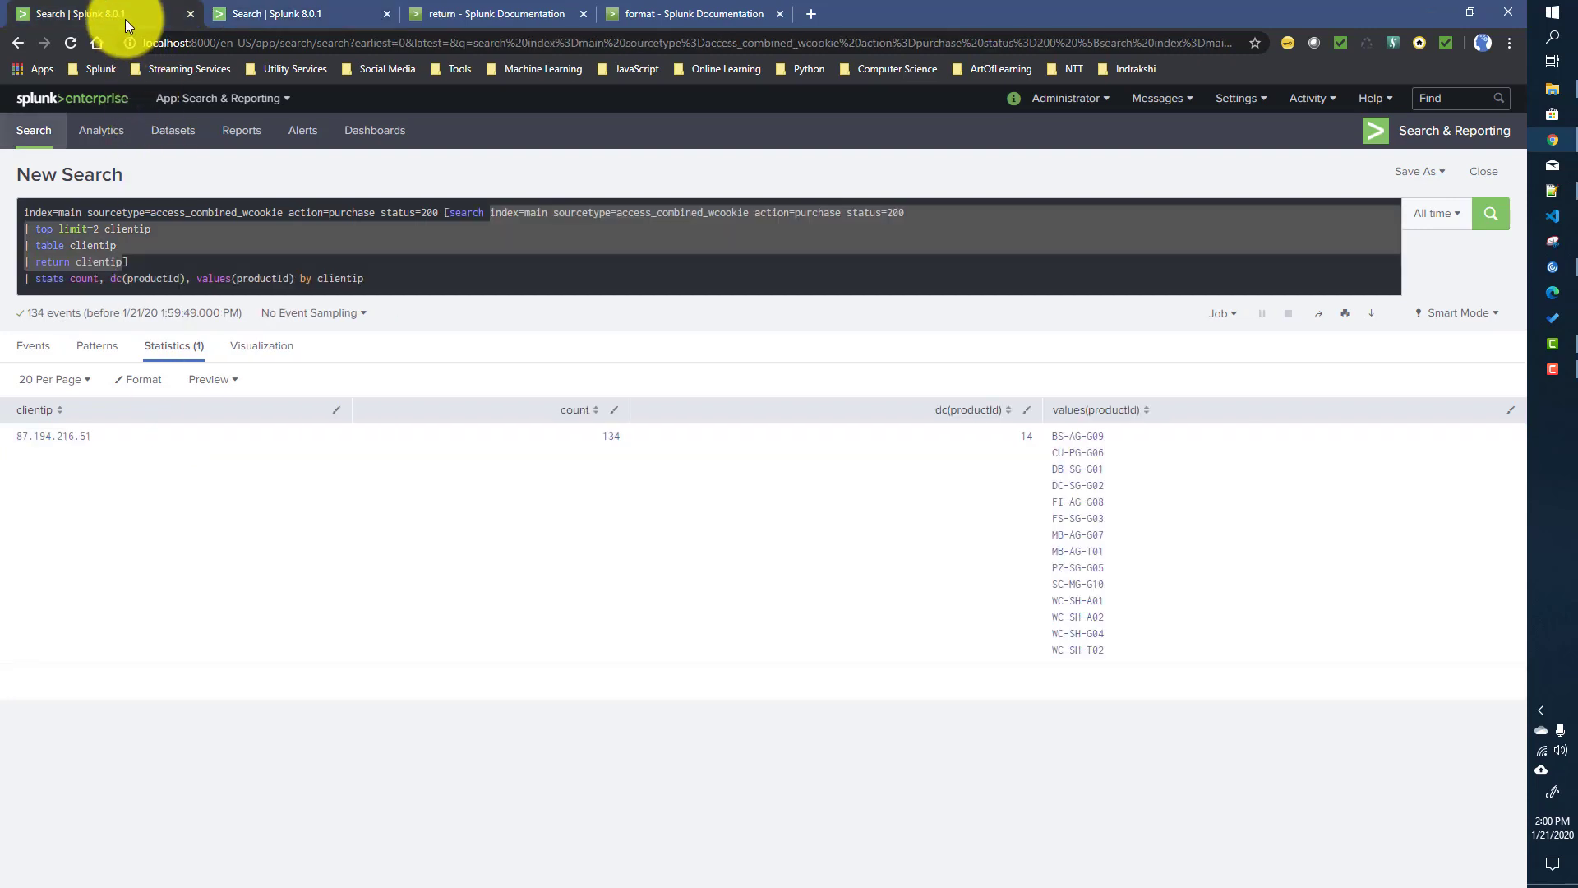
click(73, 263)
text(2)
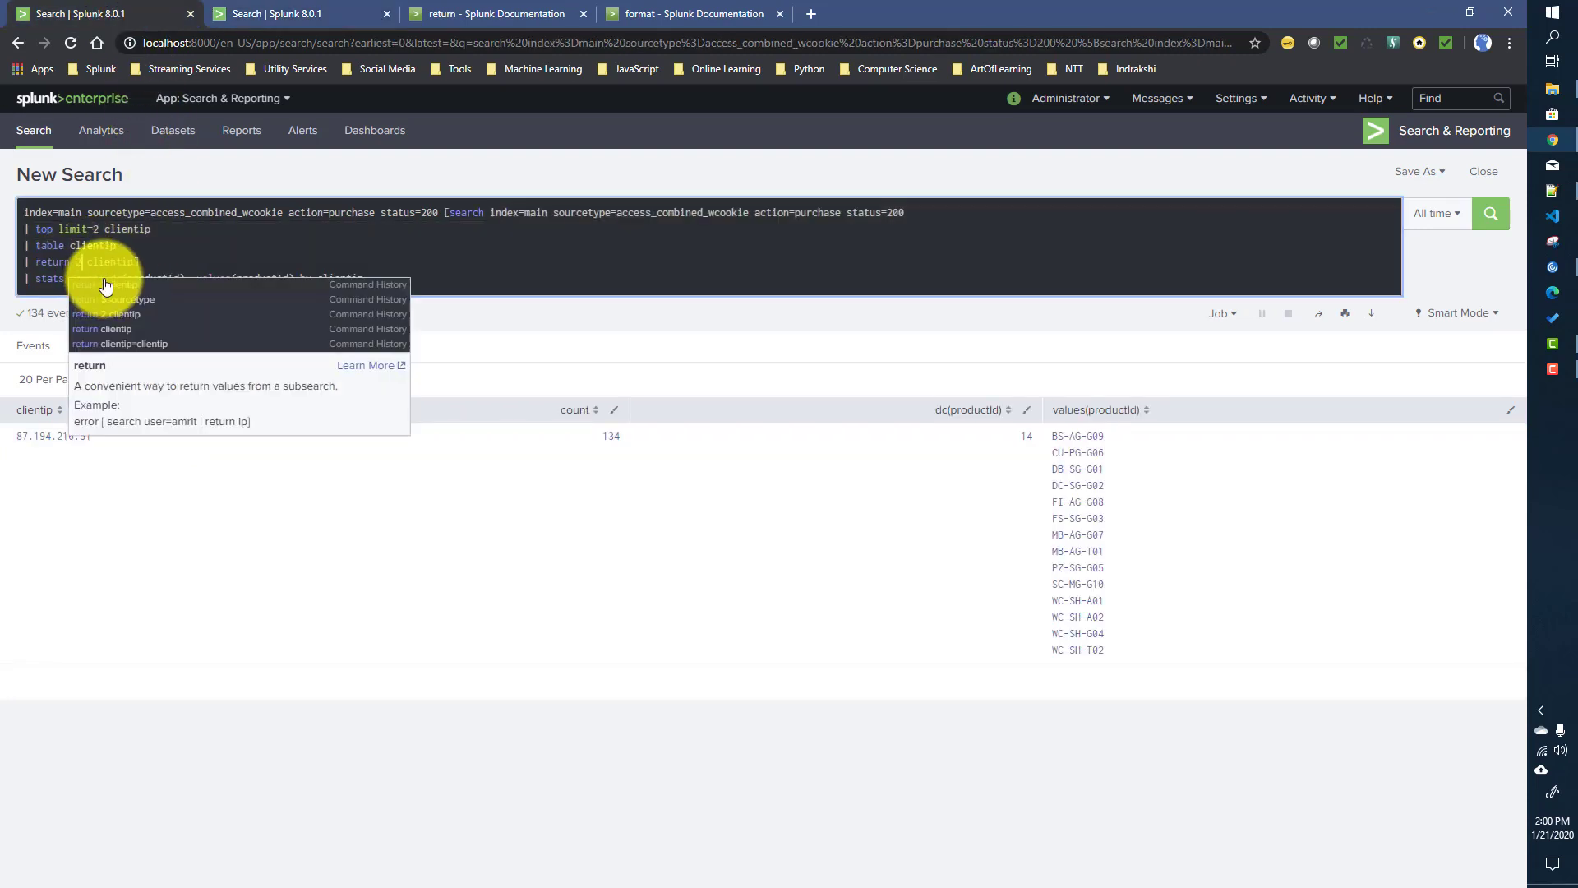
click(168, 263)
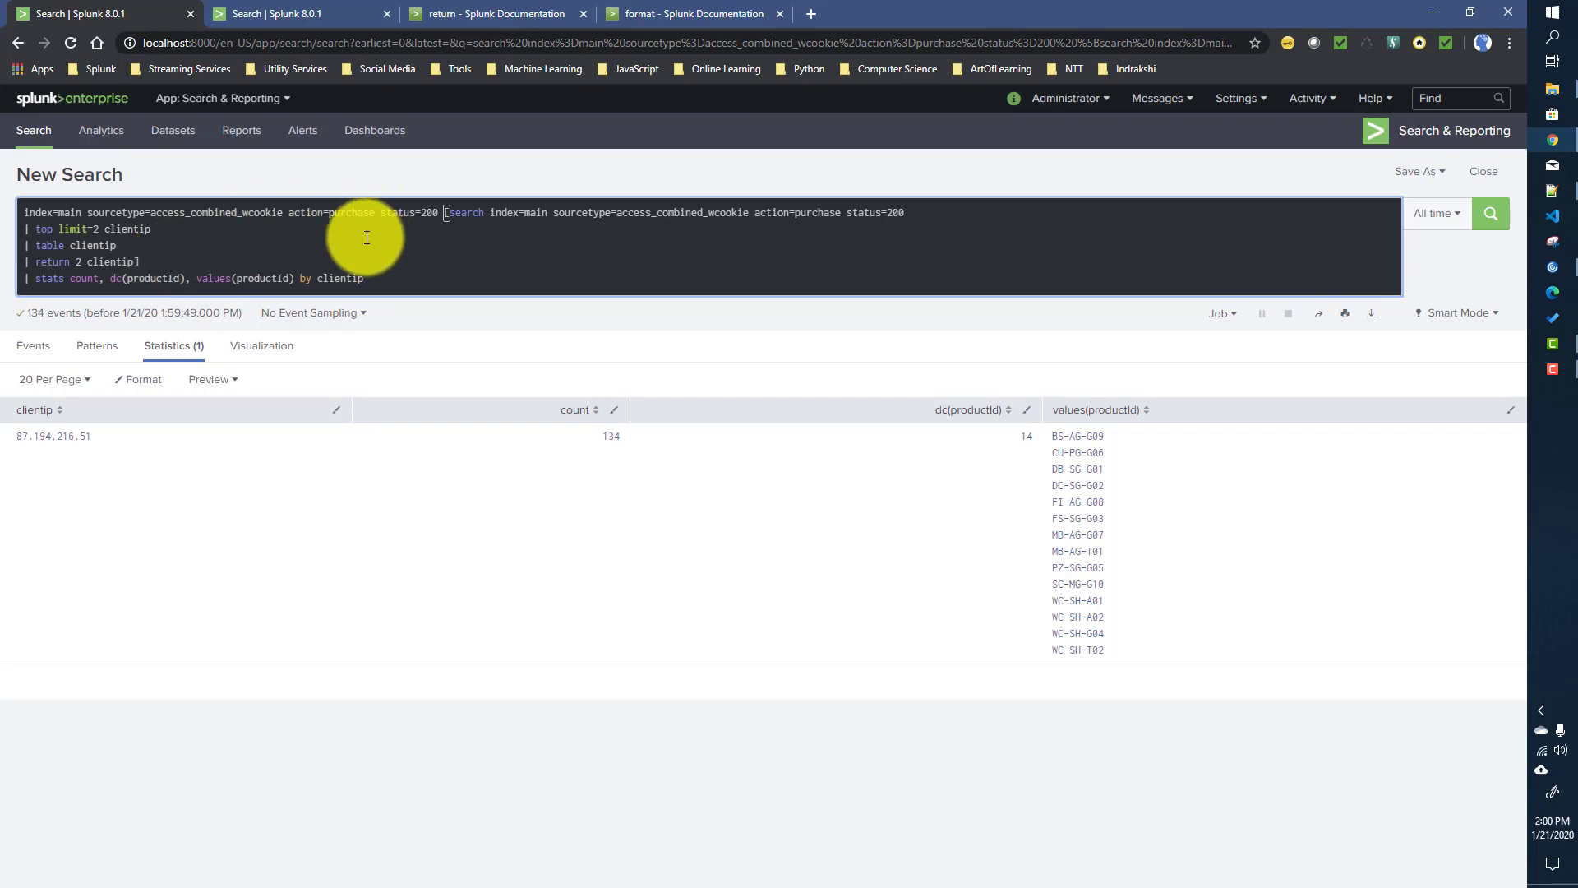
key(Return)
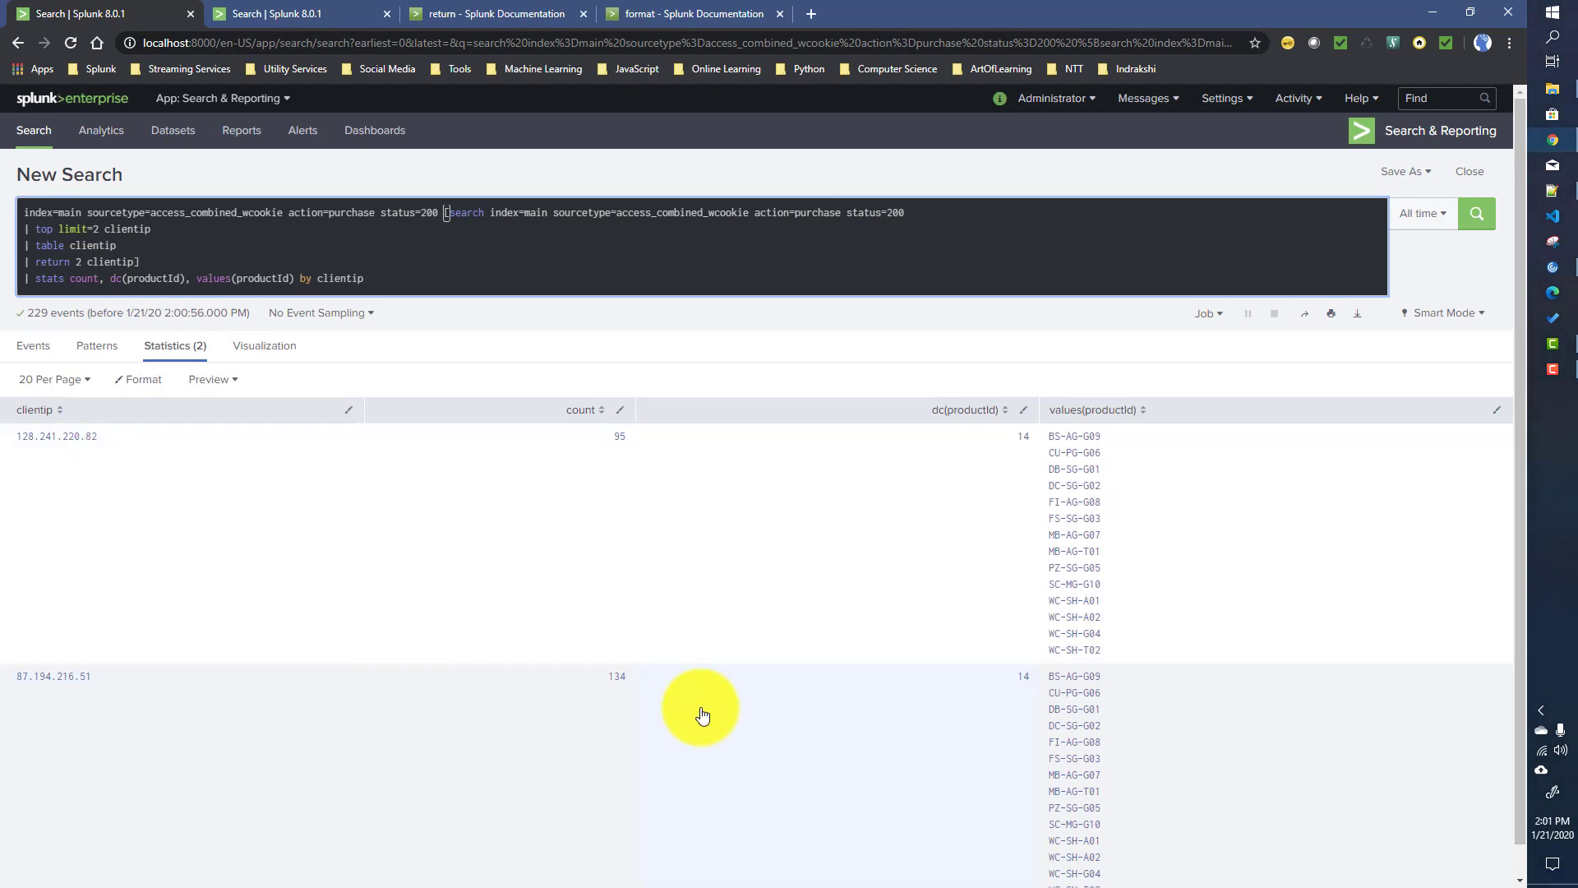
Review the returned clientip values against the return 2 clientip line of the subsearch
drag(116, 442, 14, 423)
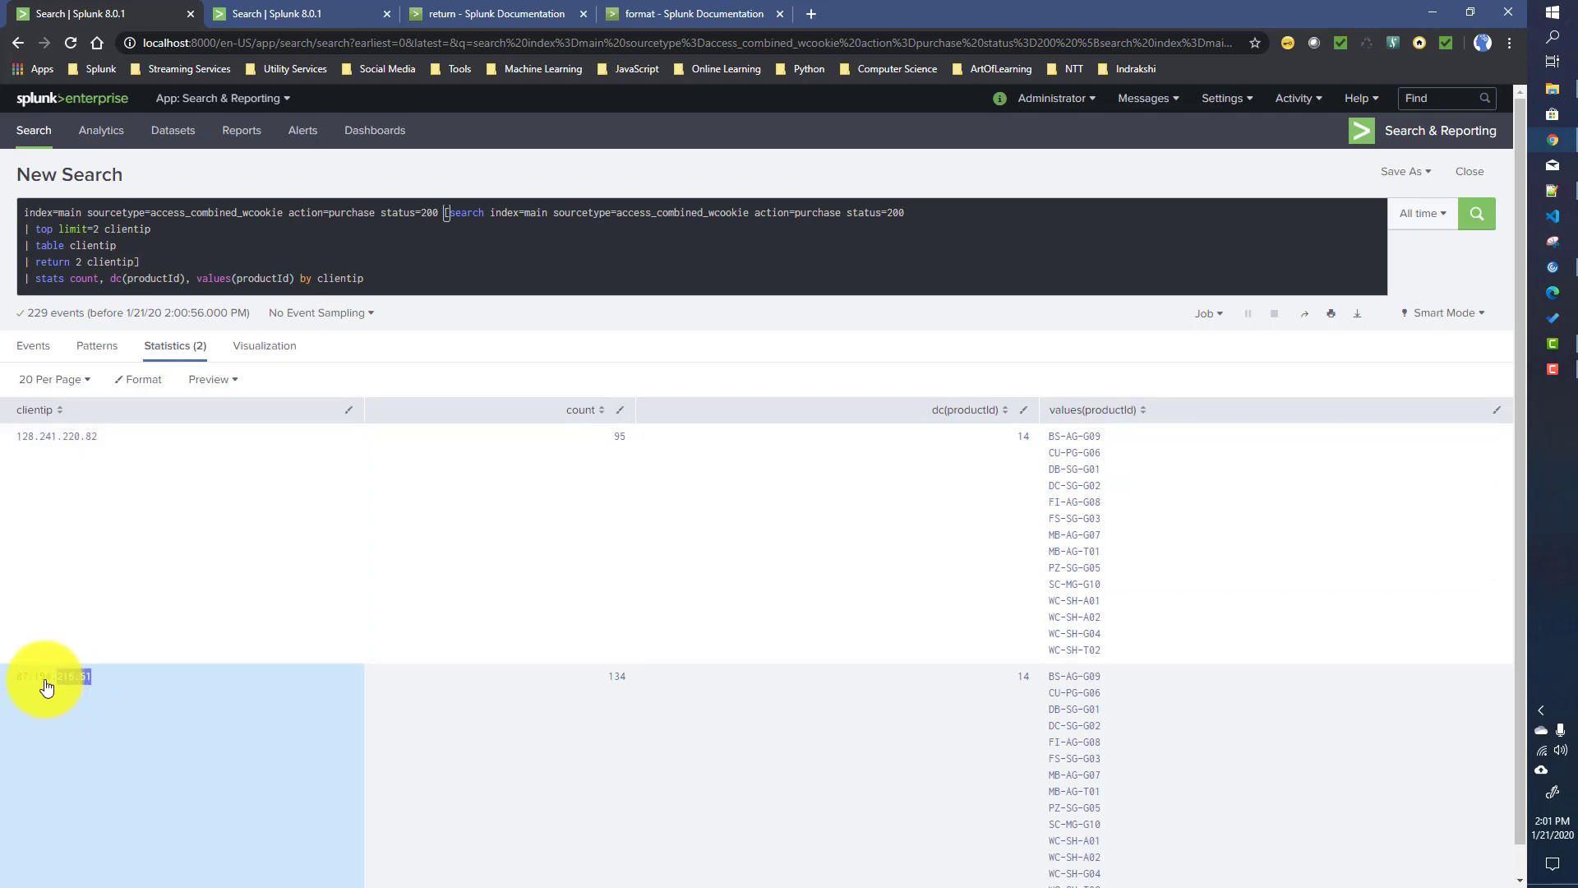
click(156, 263)
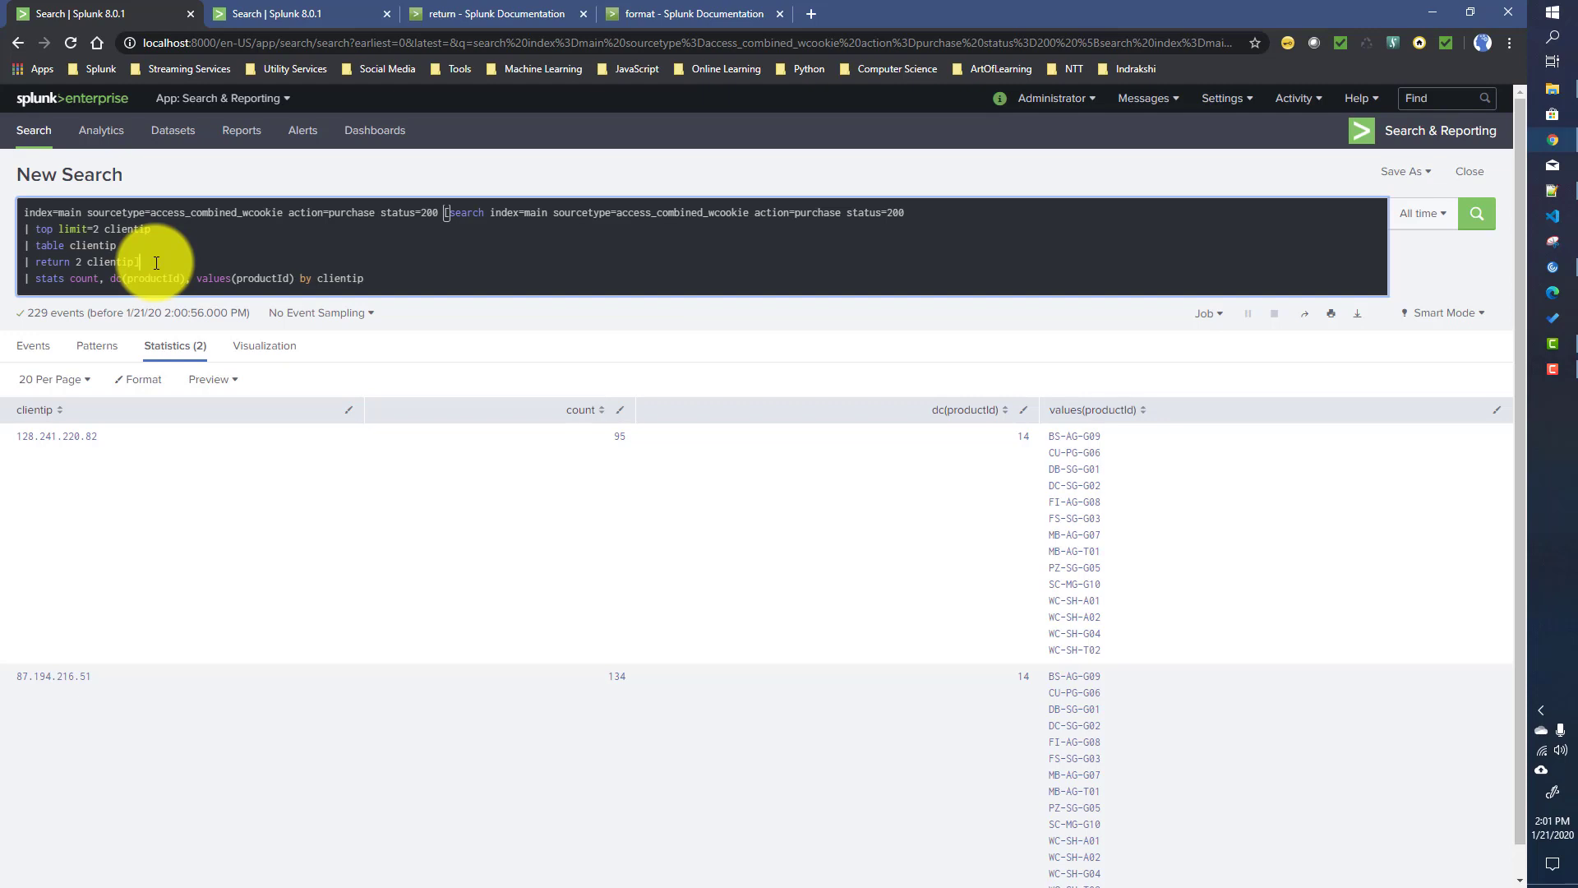
click(101, 263)
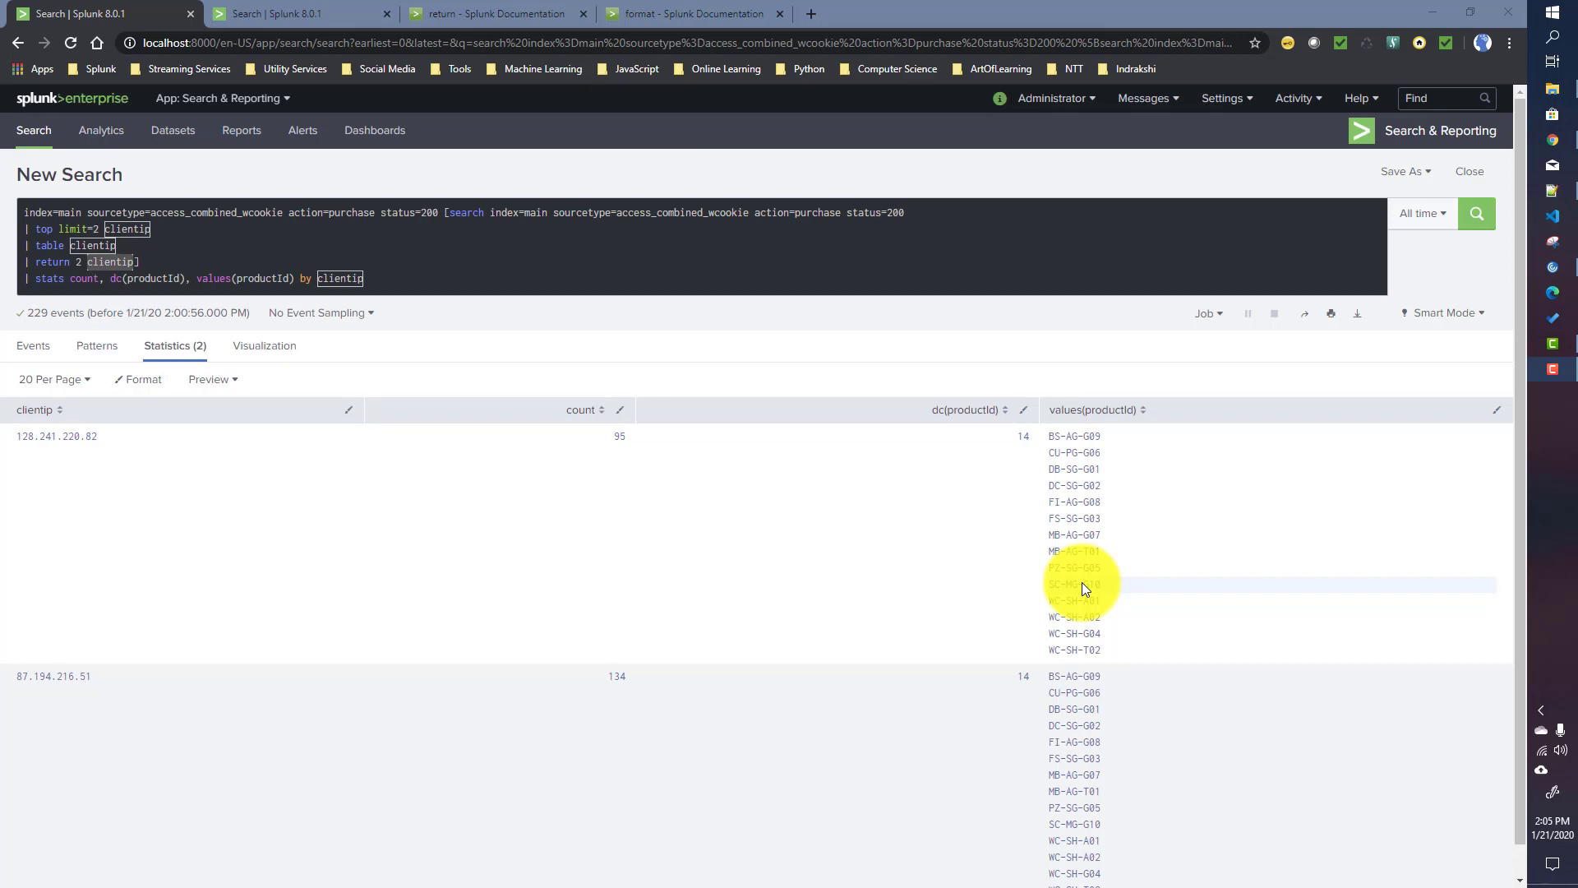
Switch to the format command's Splunk documentation and view its description and syntax
click(698, 25)
scroll(680, 466, up, 3)
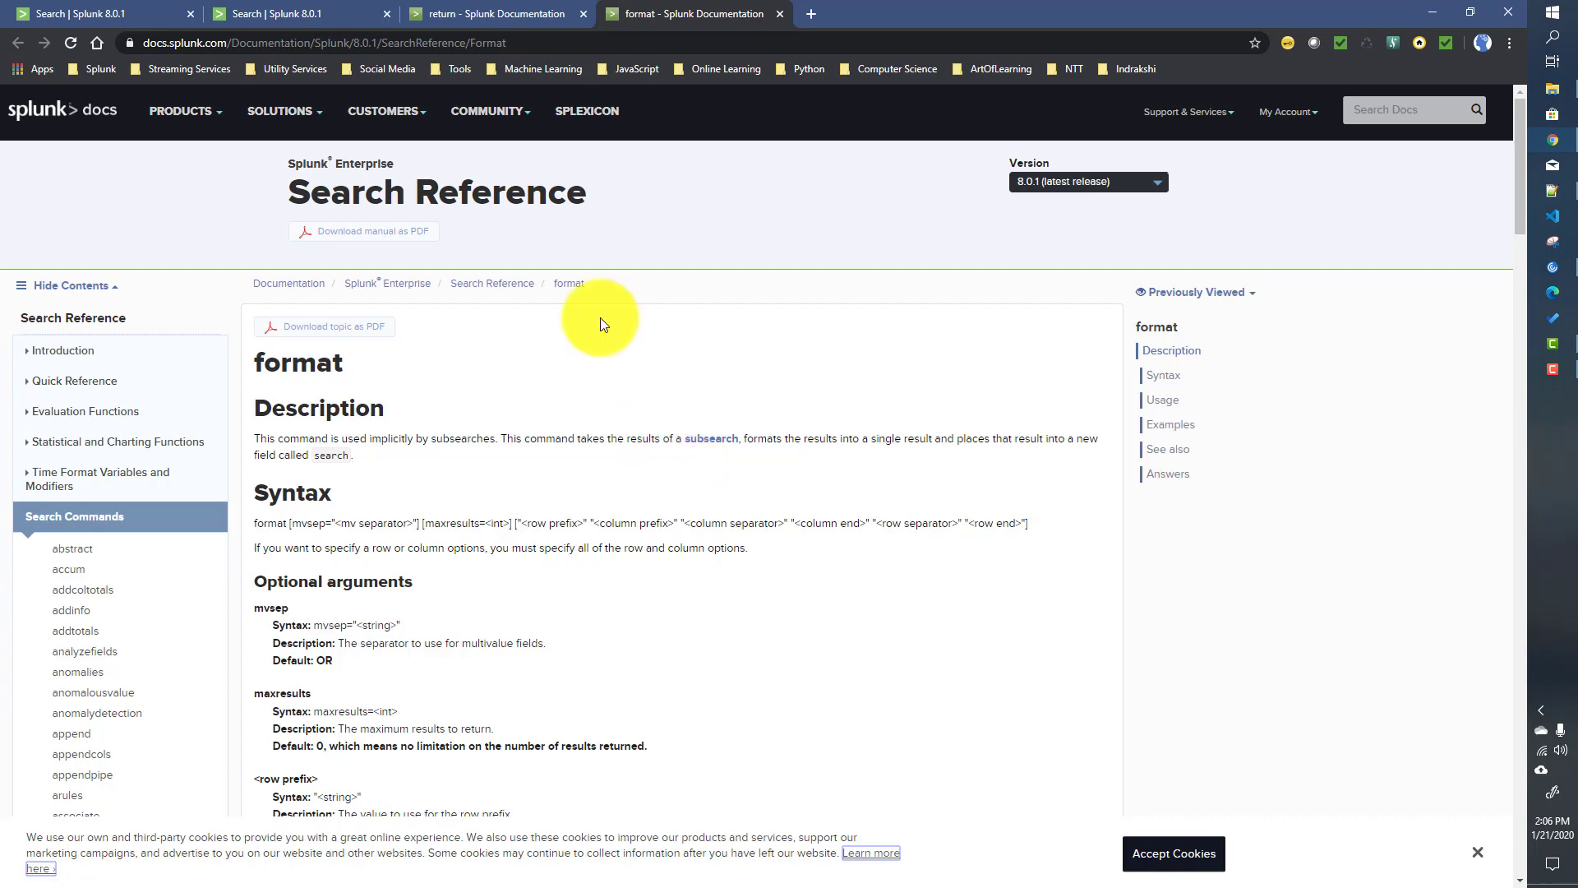
In the standalone clientip search, delete the top limit=2 clientip line, keeping the base search and the table command
click(120, 10)
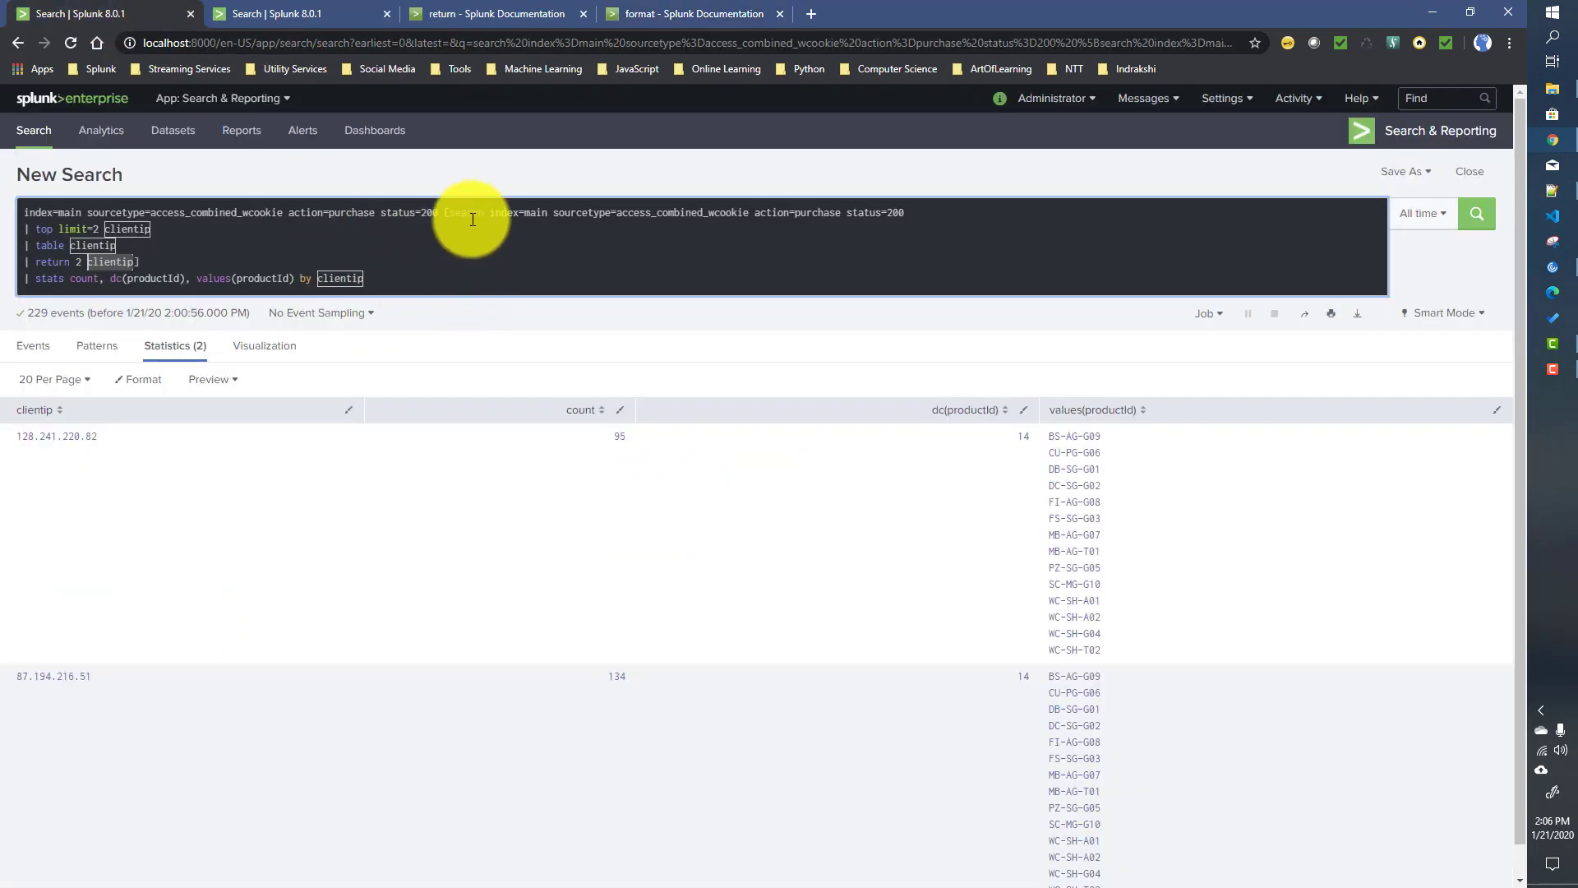
click(273, 10)
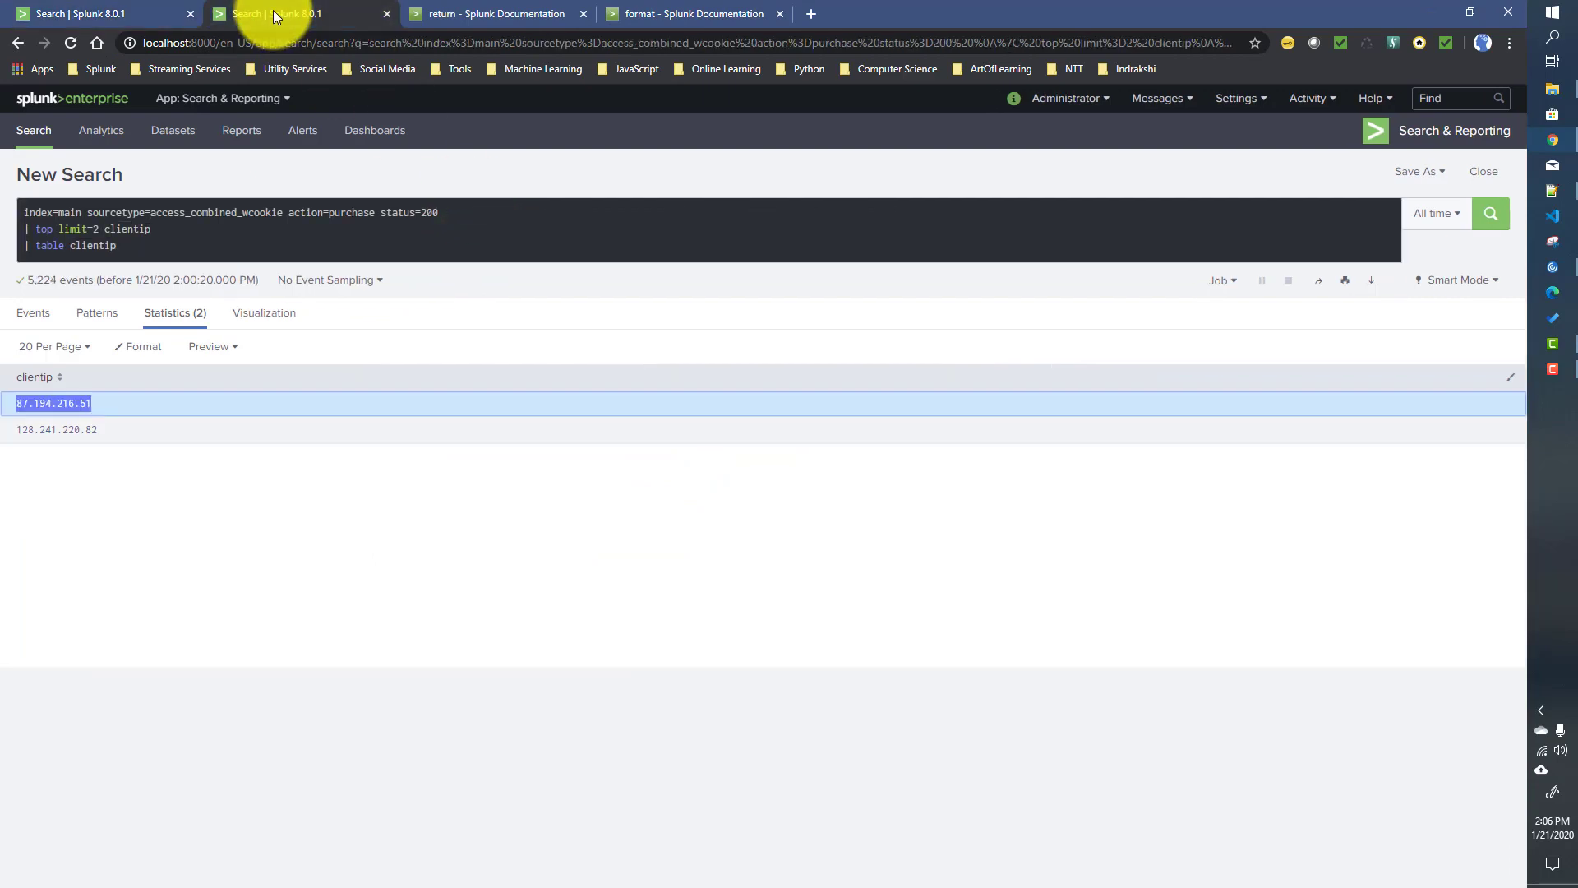
click(152, 234)
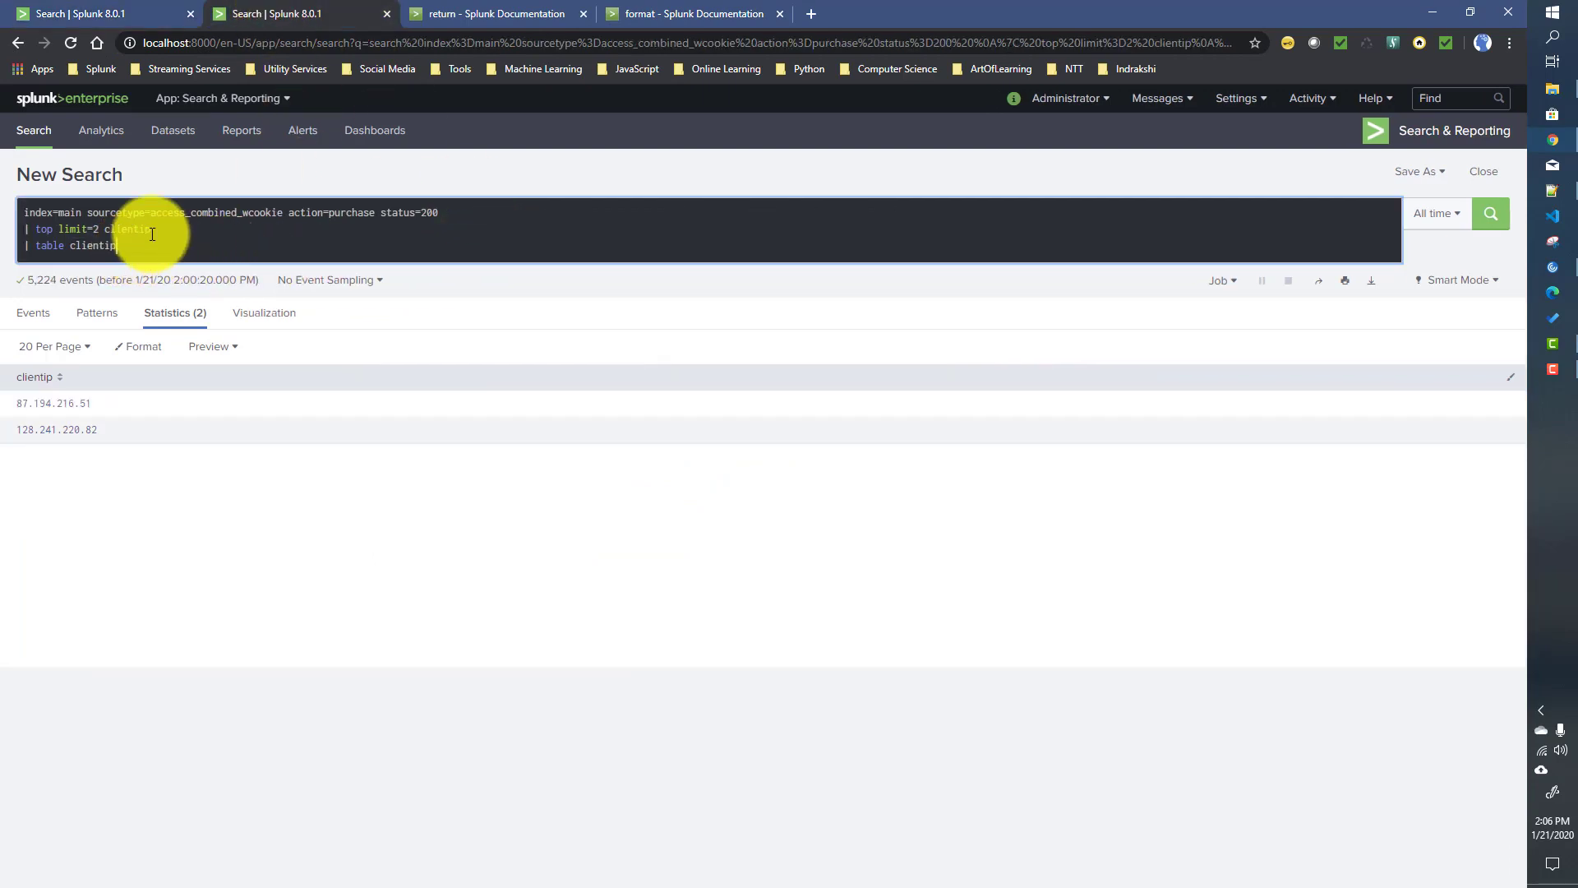
drag(153, 234, 13, 213)
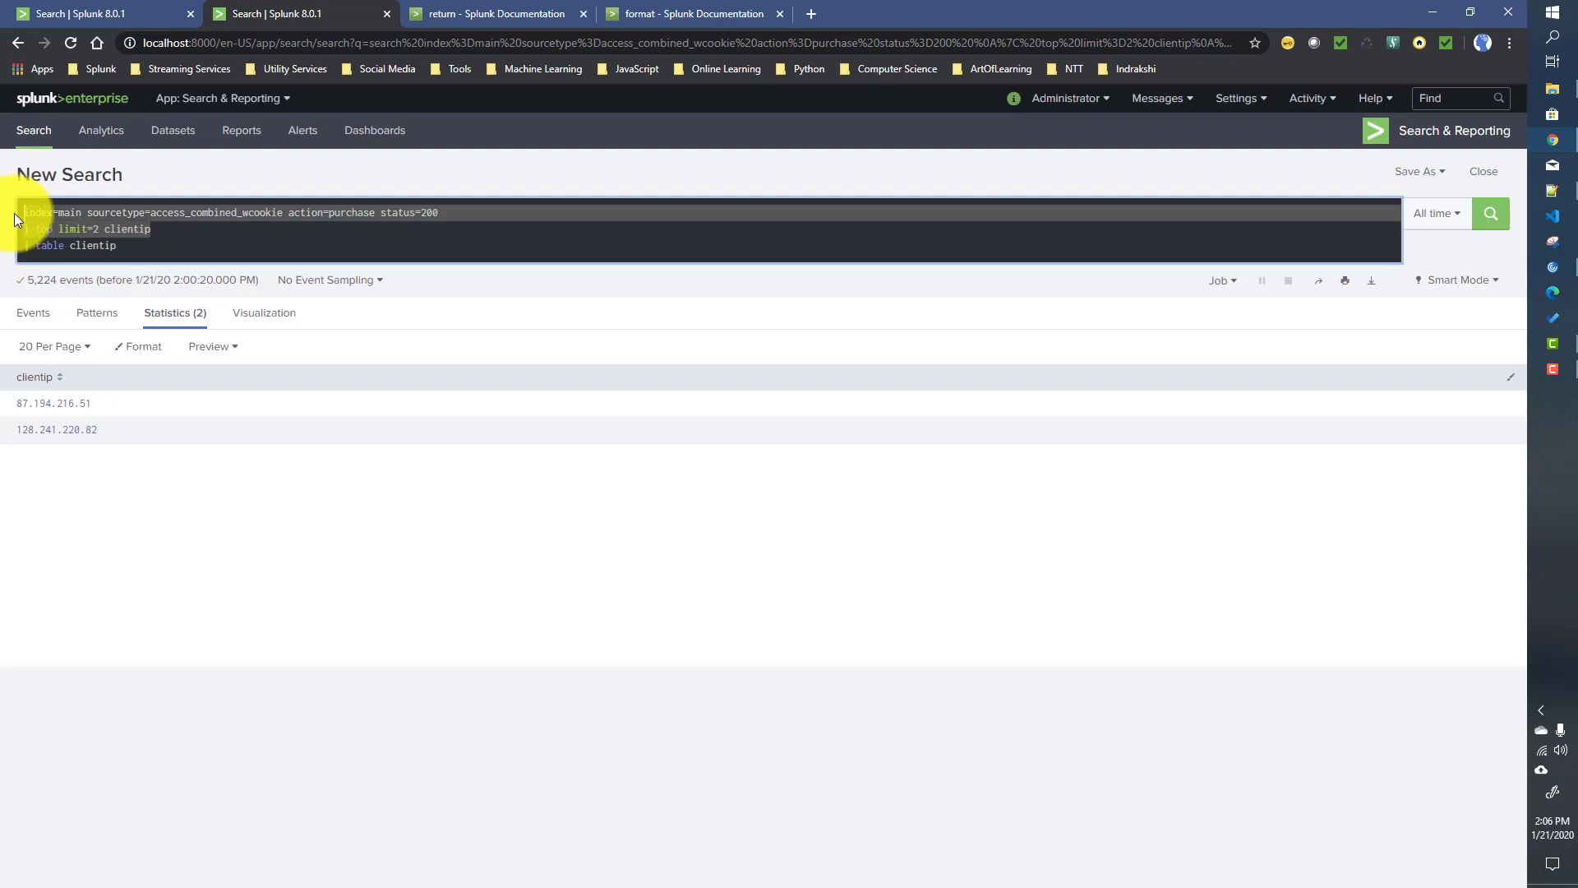
key(BackSpace)
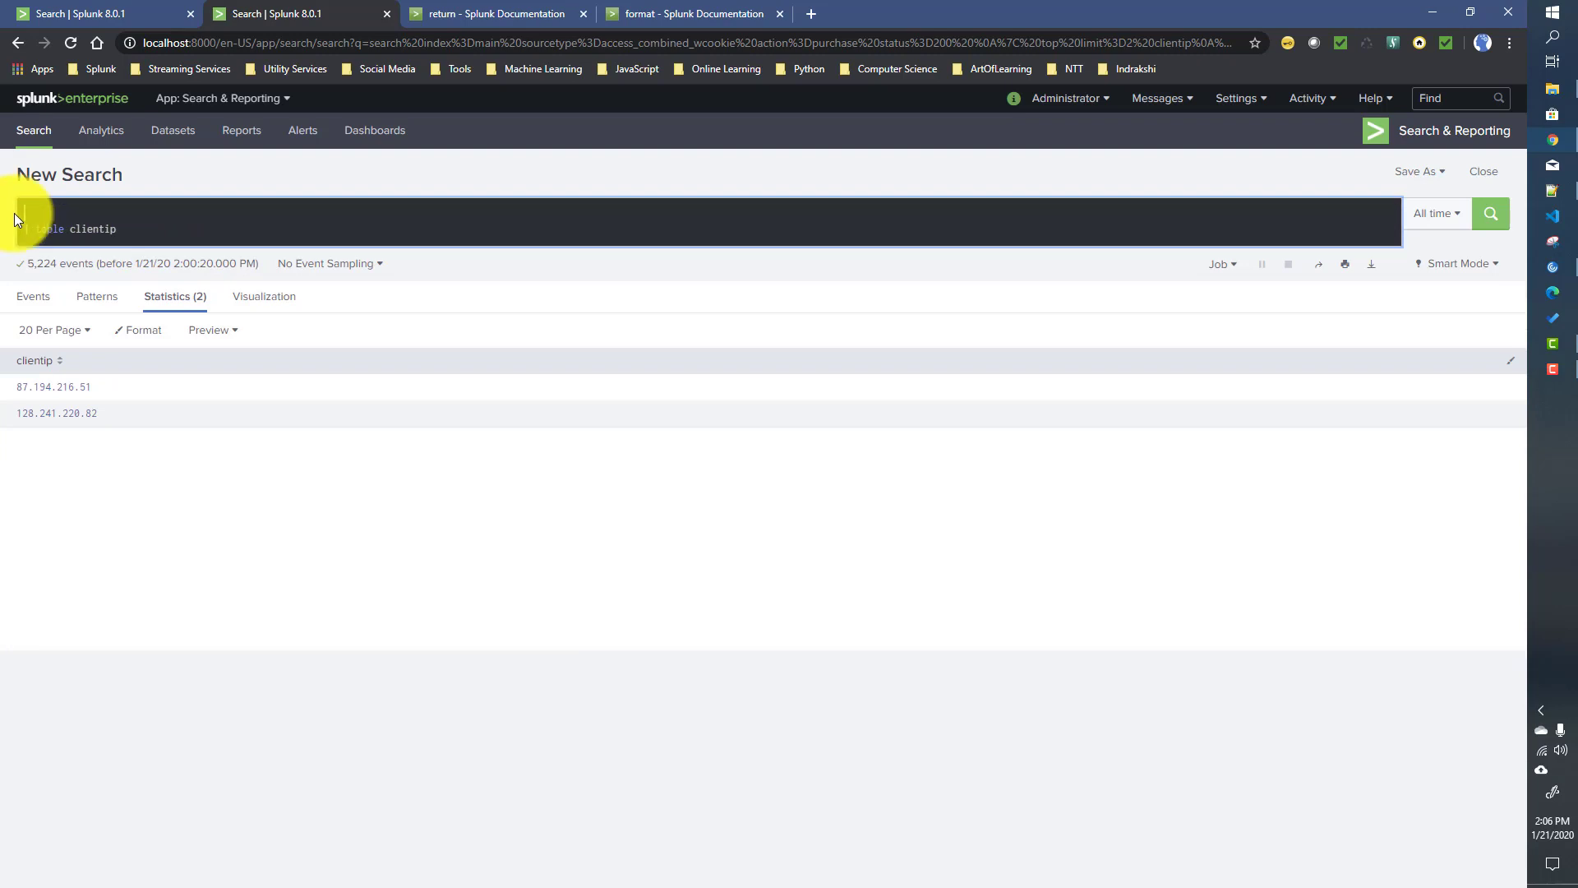
key(ctrl+z)
shift+click(24, 228)
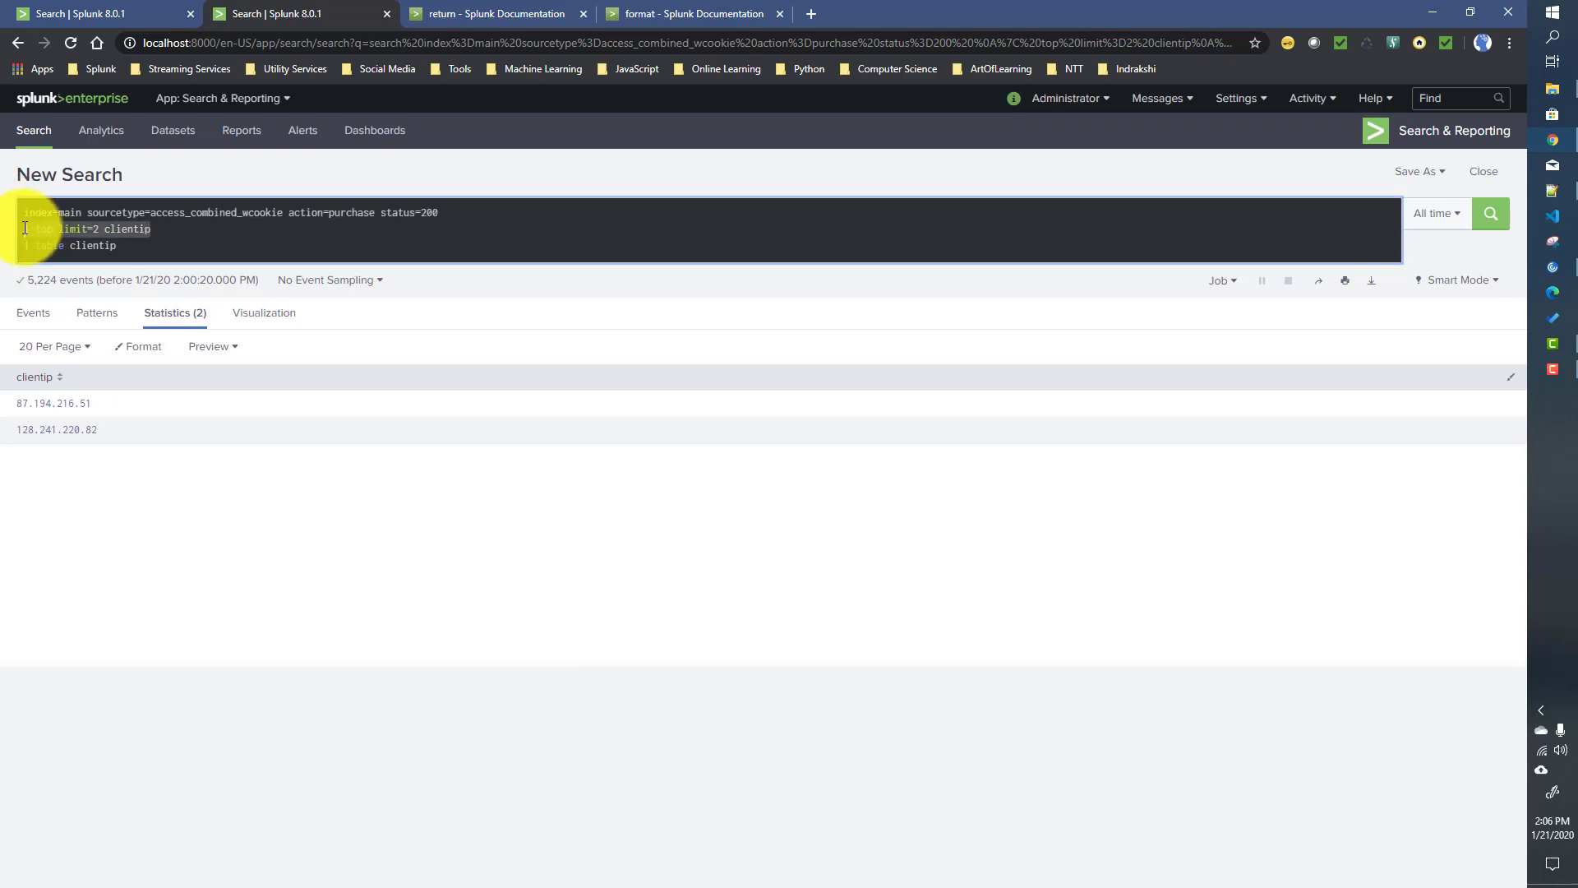
key(BackSpace)
key(BackSpace)
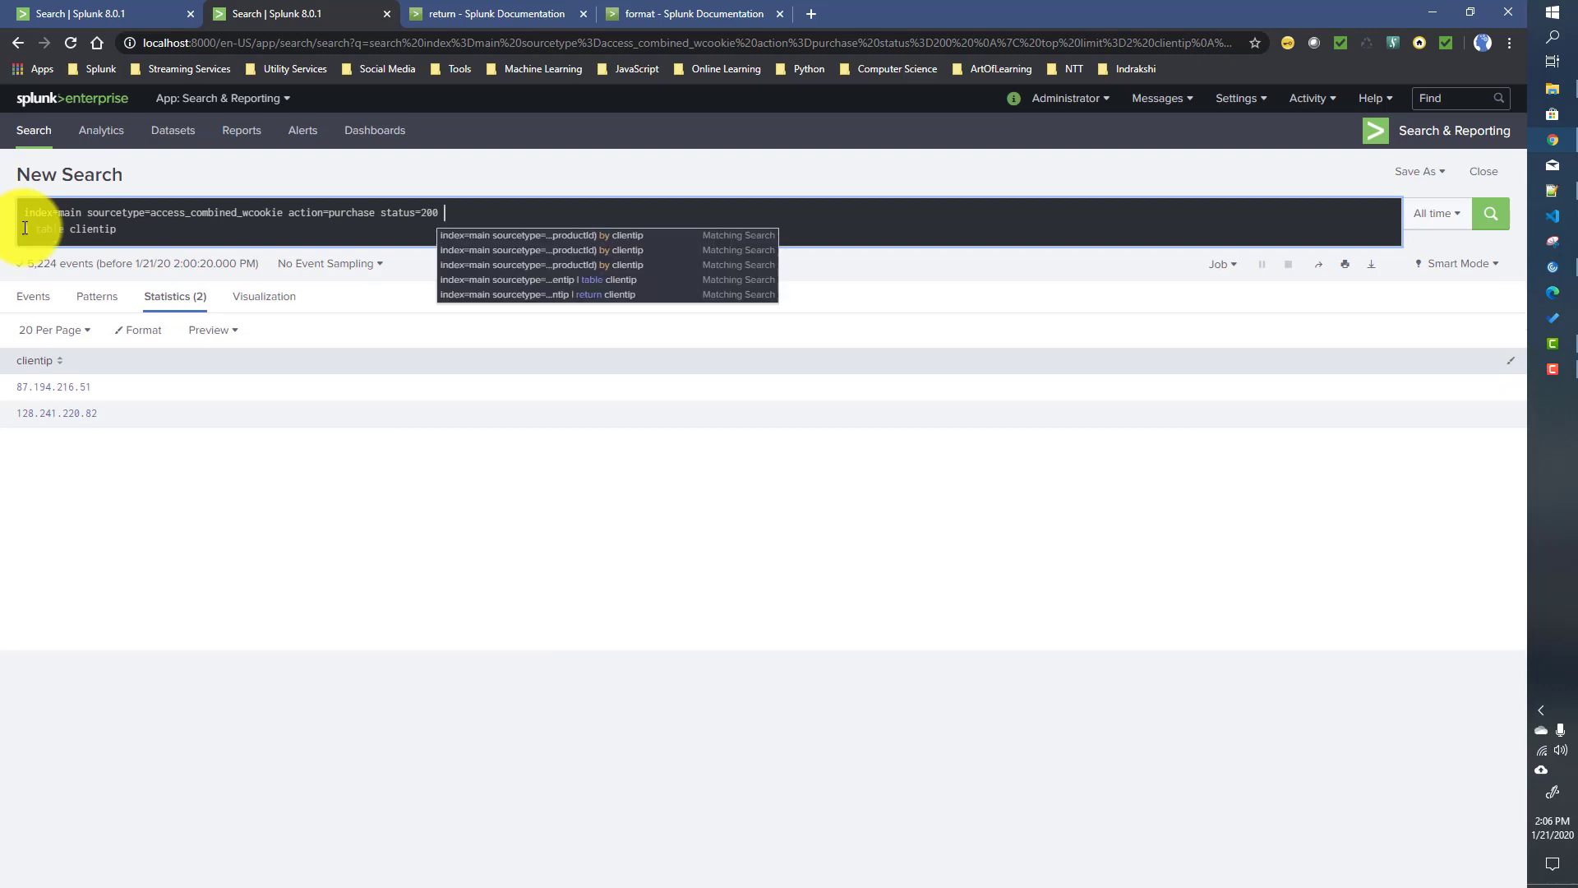
Add JSESSIONID after clientip in the table command and run the search
click(137, 232)
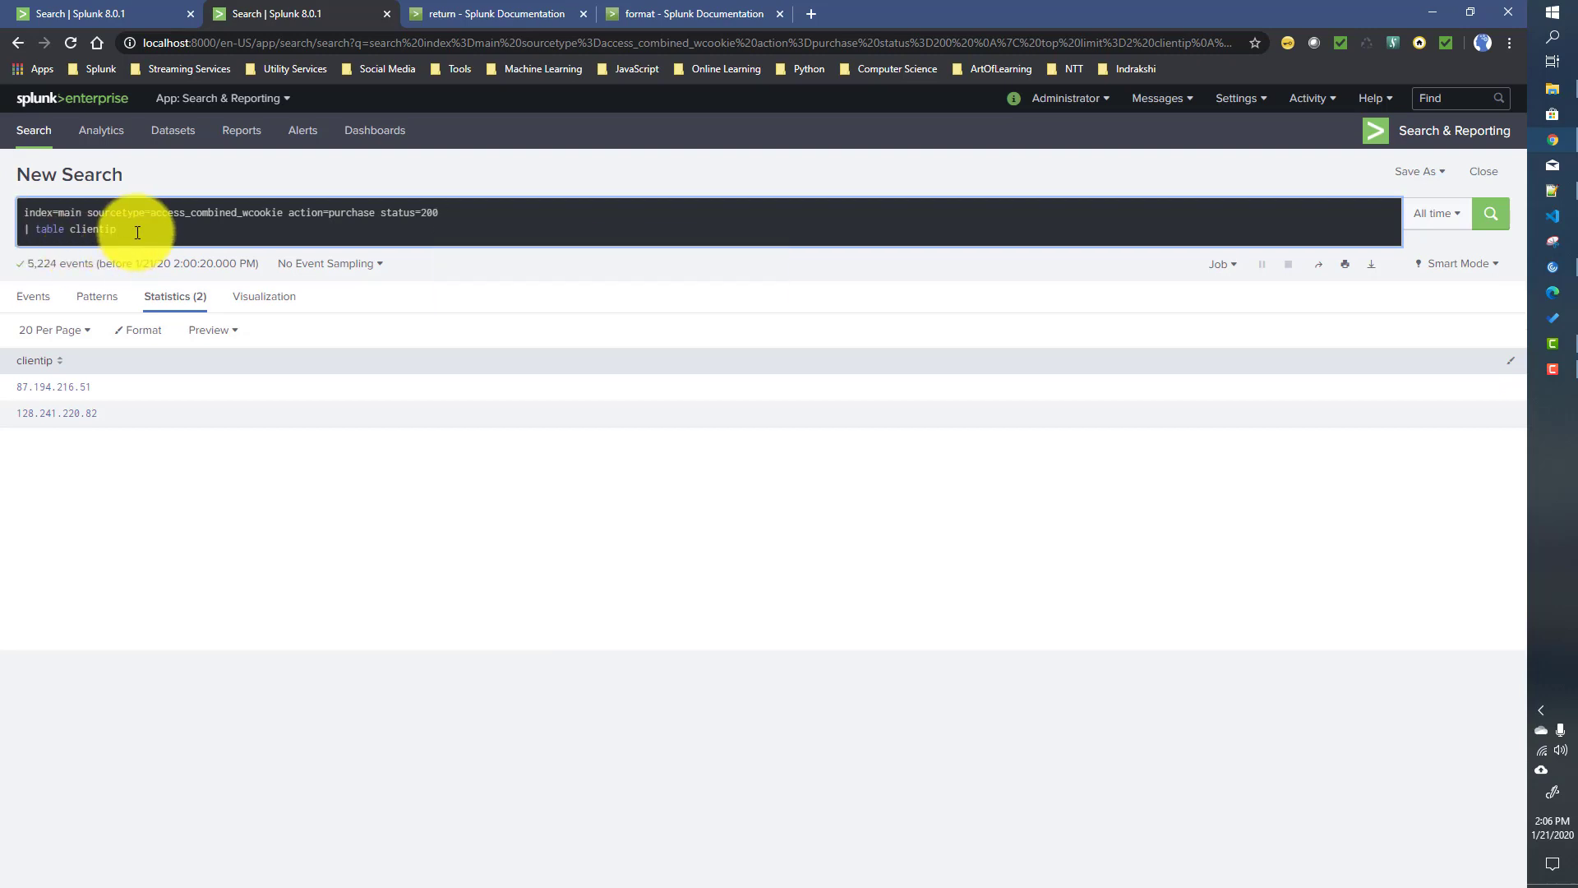
text(,J)
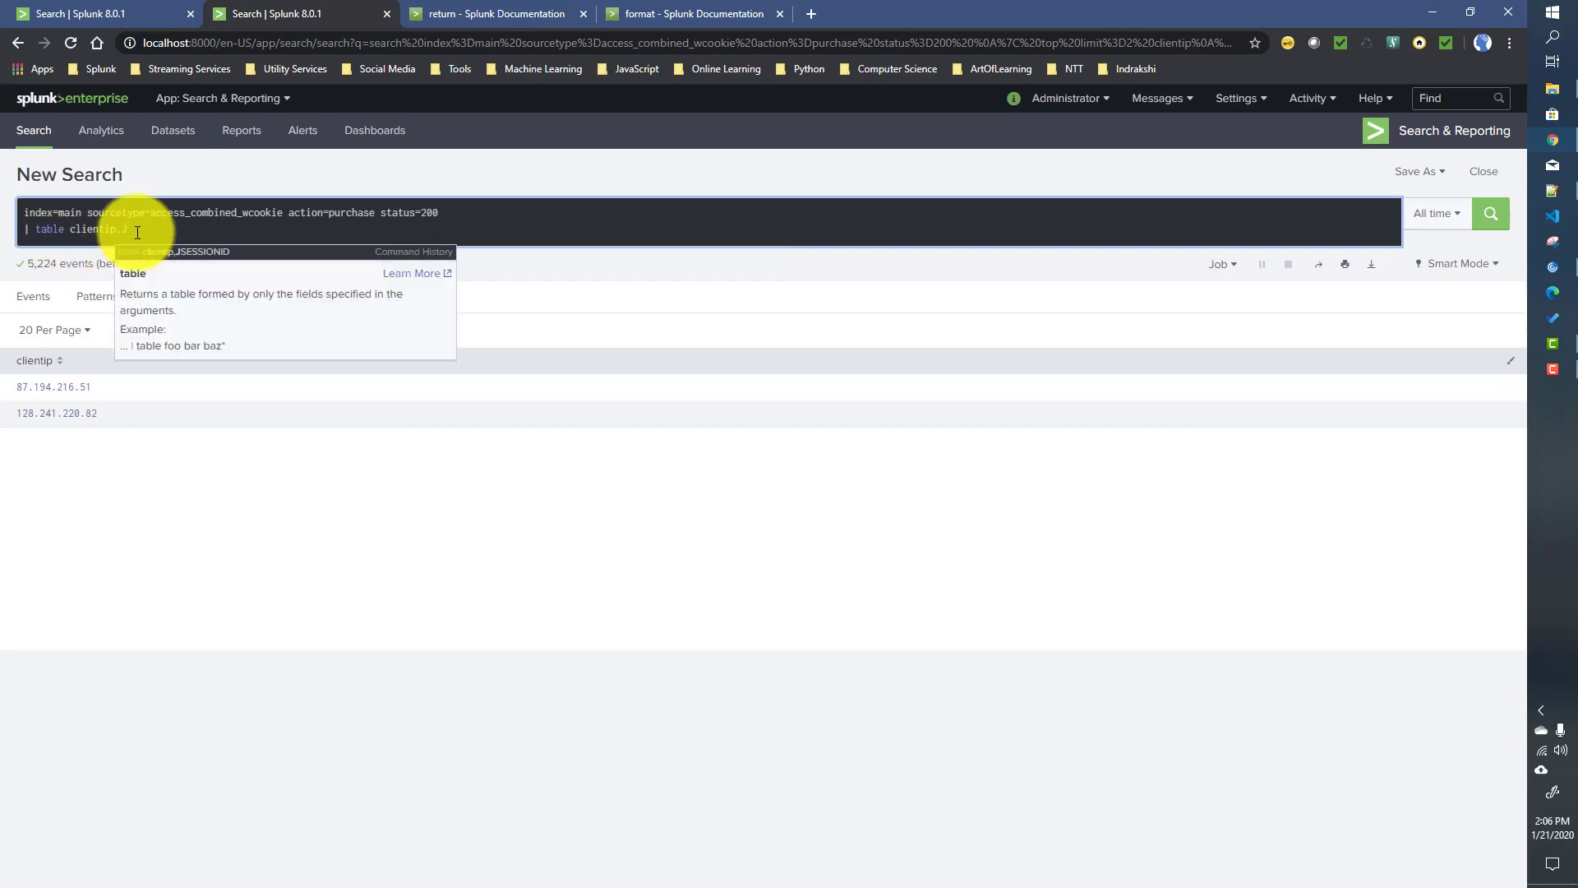
key(Down)
key(Return)
key(Return)
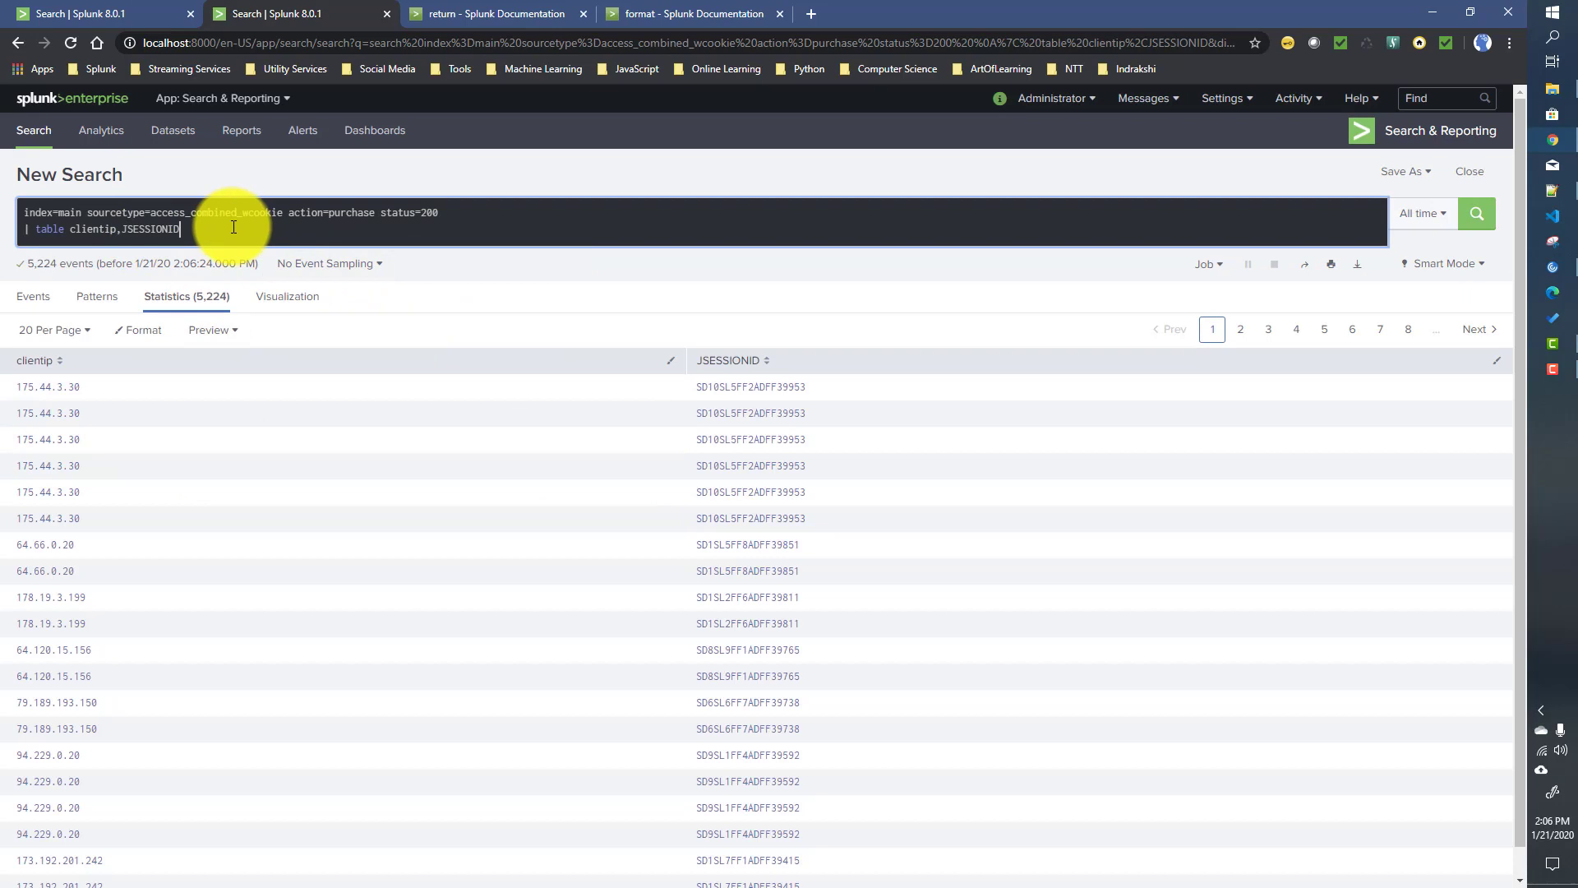
Append a format command on a new line below the table command and run the search
key(shift+Return)
text(| format)
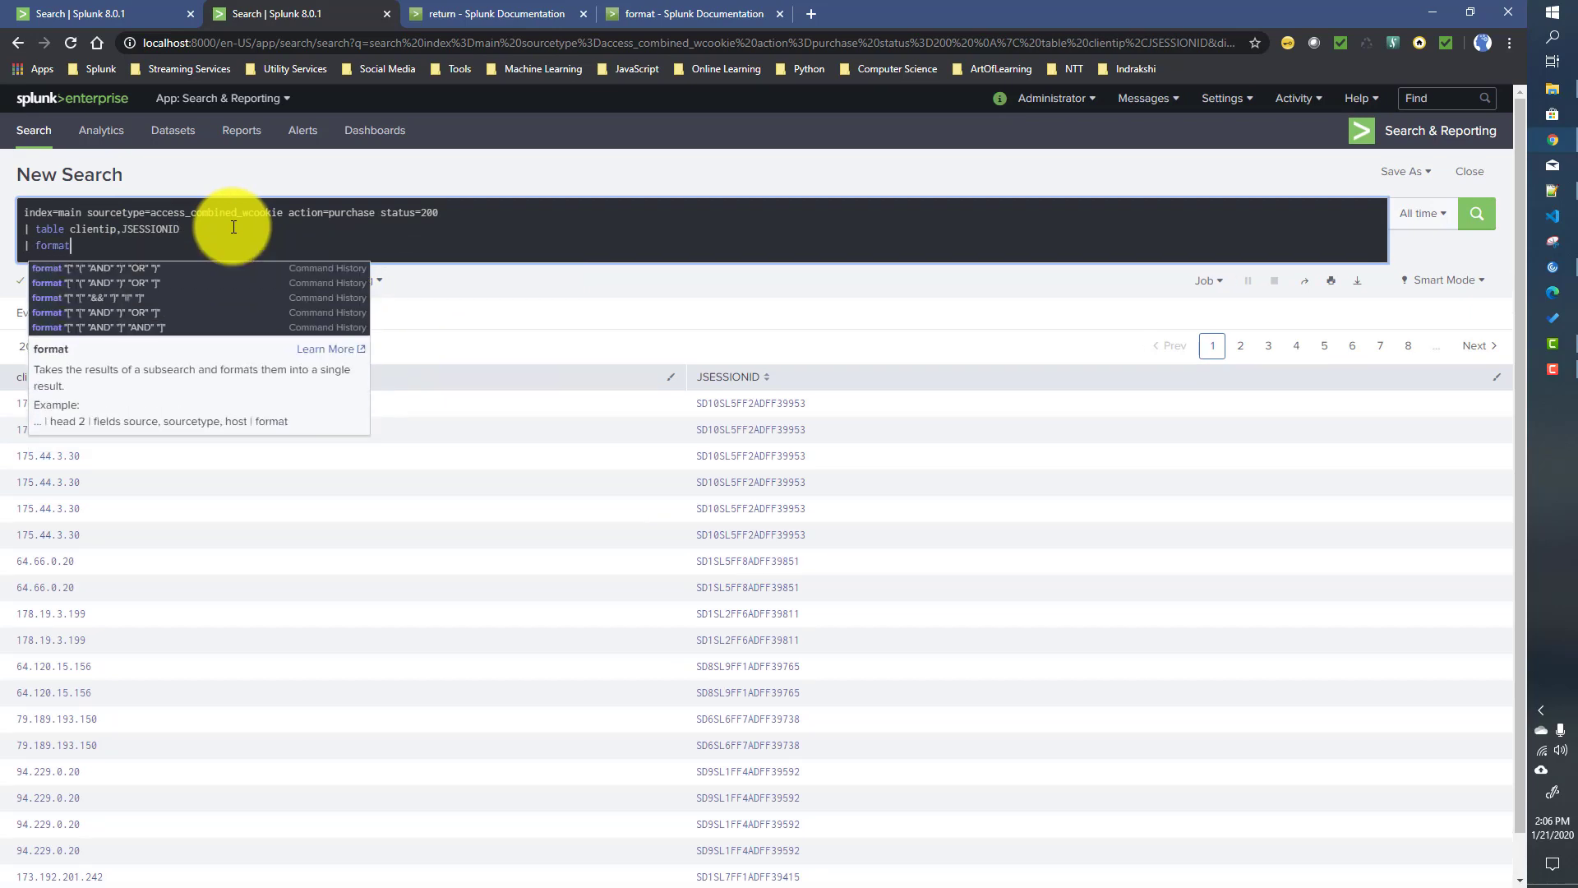
key(Return)
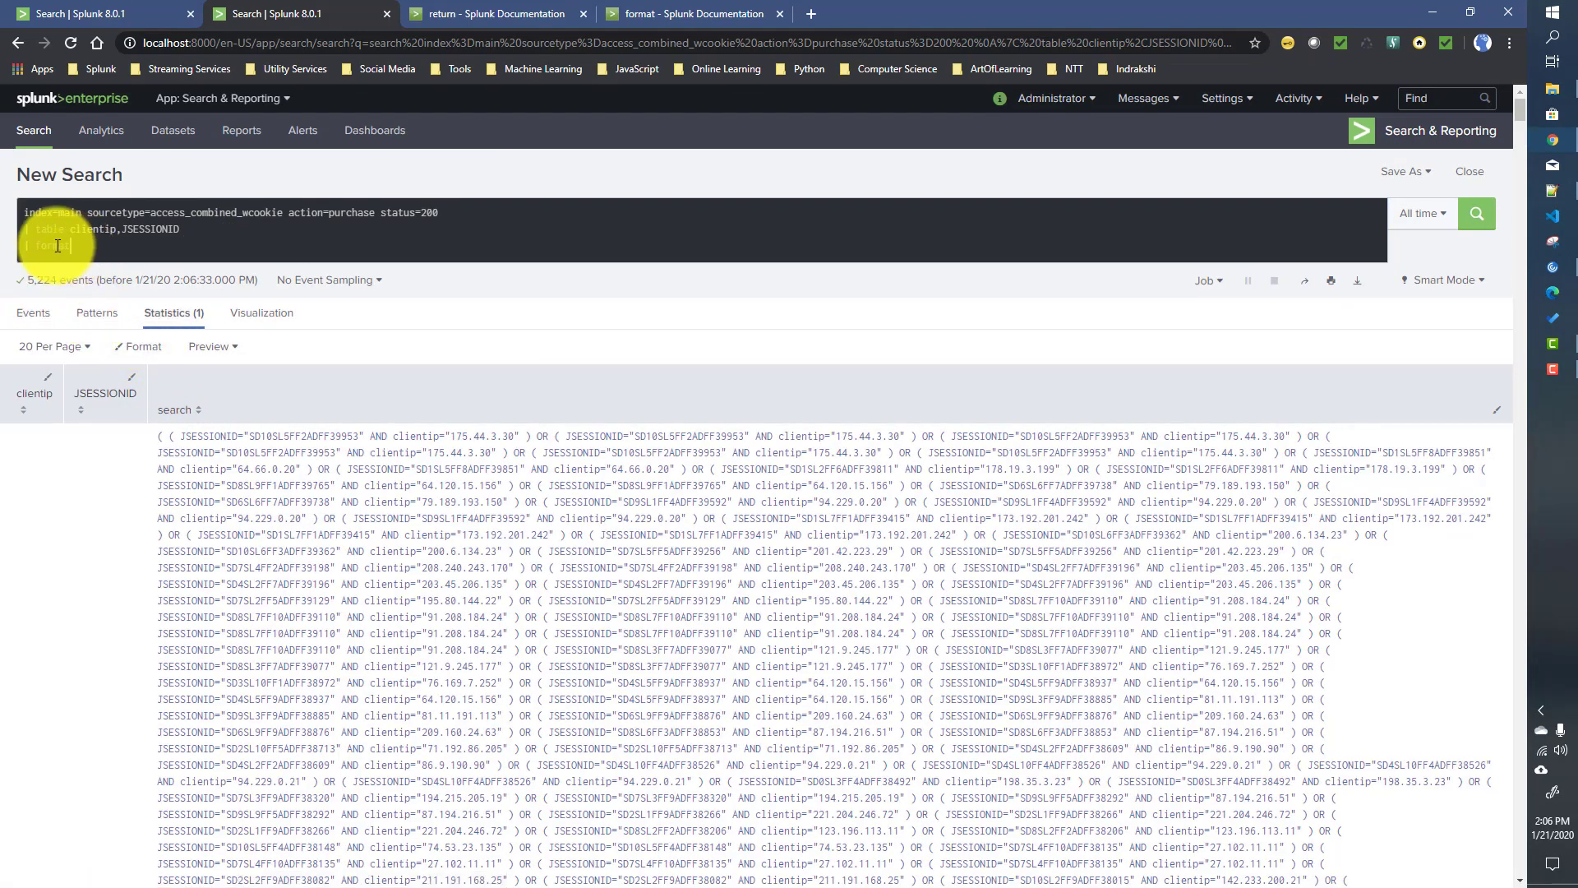
Remove the format line from the search and rerun it with only the clientip and JSESSIONID table
key(BackSpace)
key(BackSpace)
key(BackSpace)
key(BackSpace)
key(BackSpace)
key(BackSpace)
key(BackSpace)
key(BackSpace)
key(BackSpace)
key(Return)
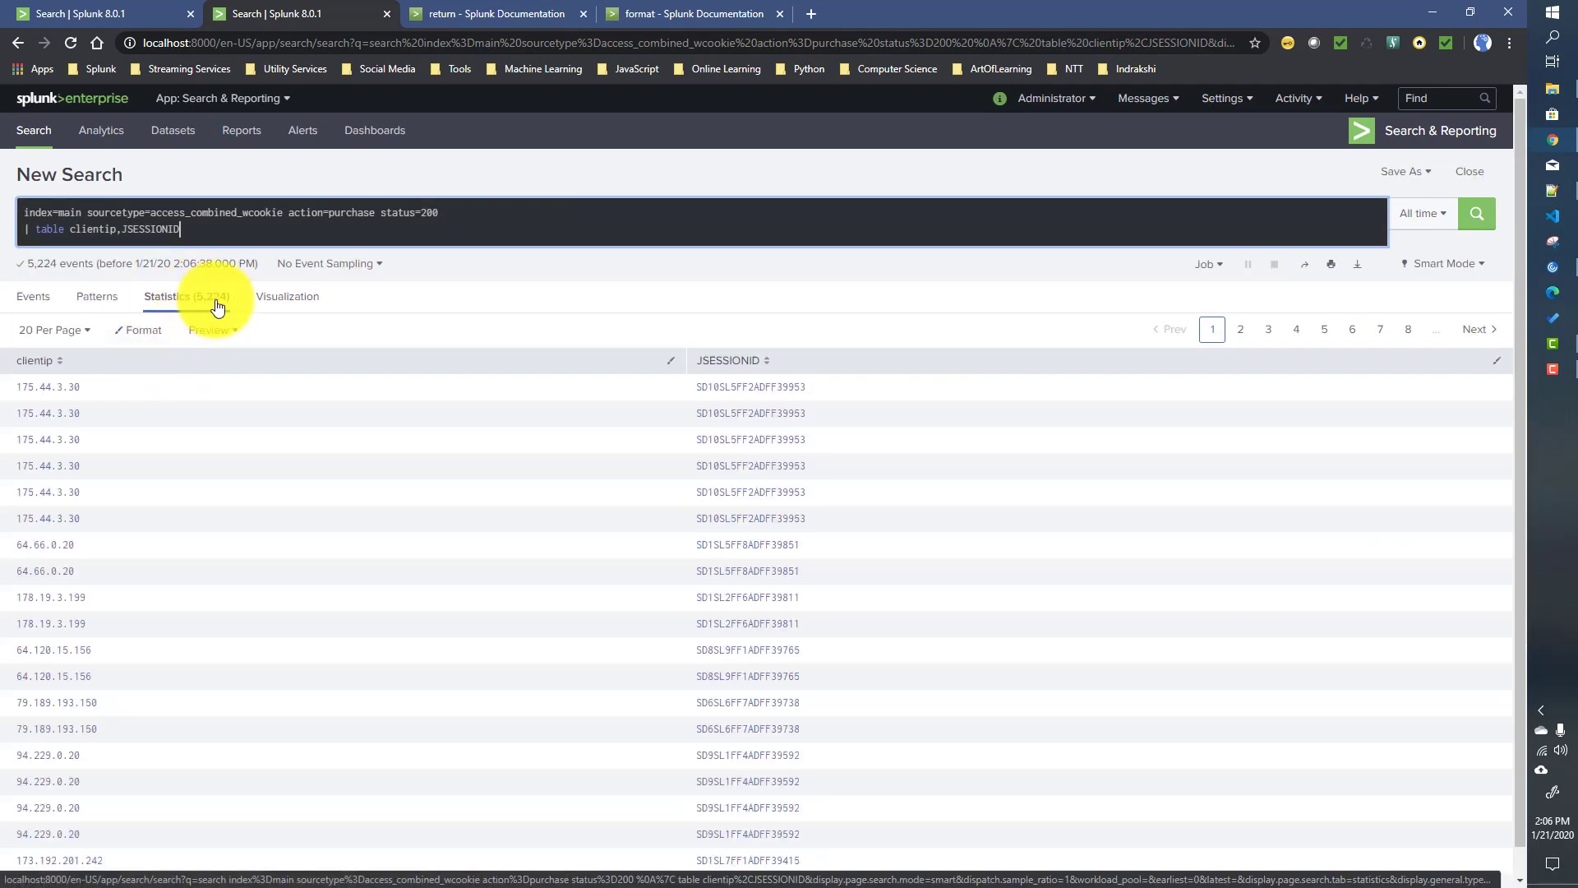
Put the format command back as the last line, run the search and look through the generated search string
key(shift+Return)
text(| format)
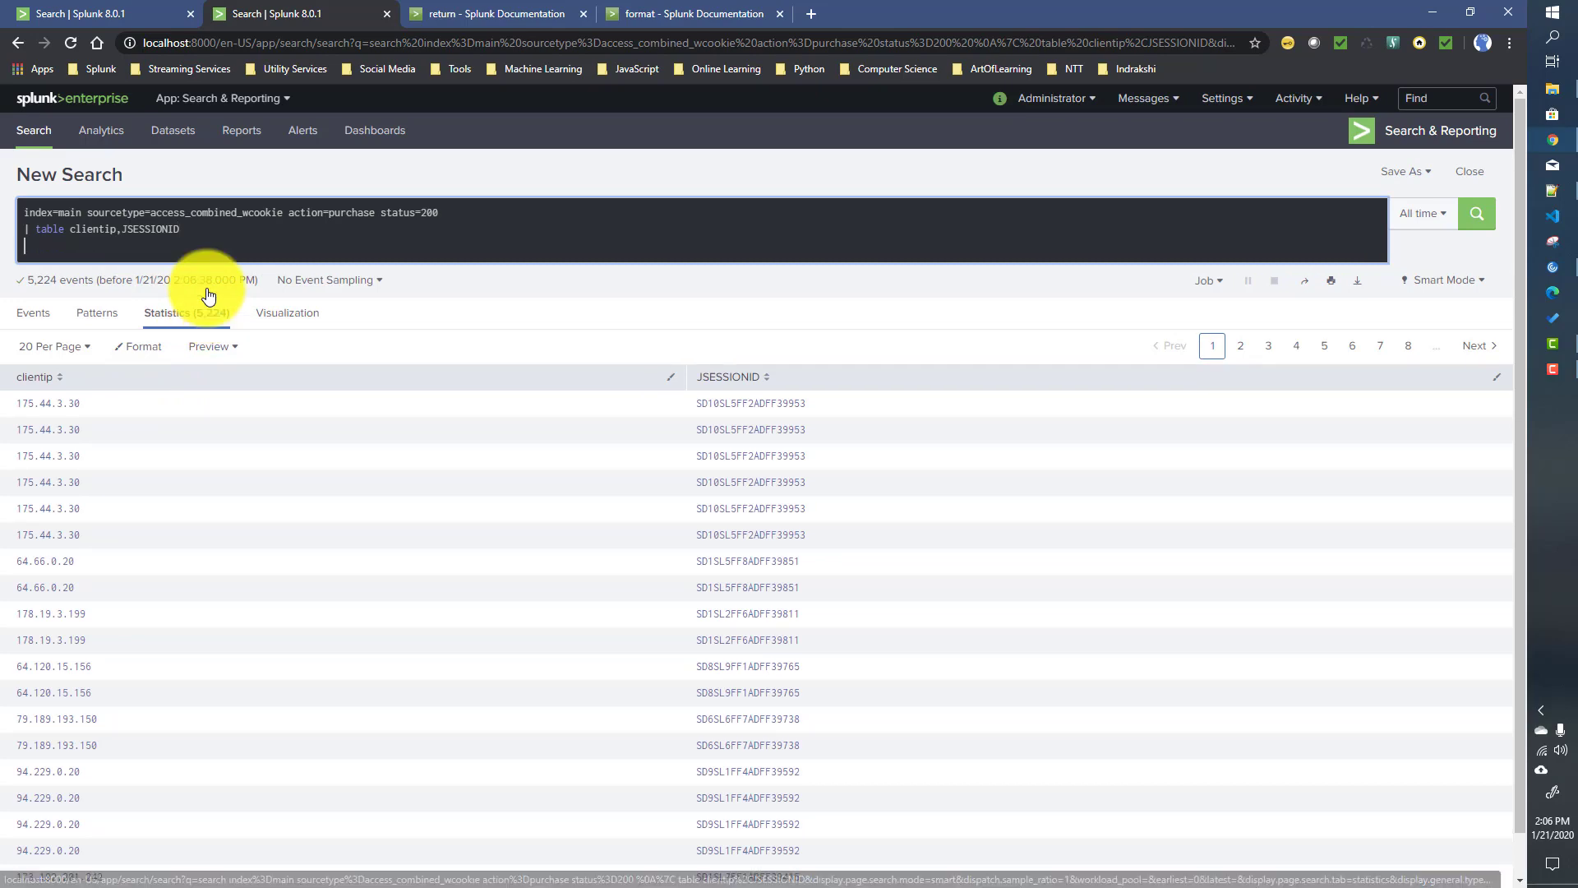
key(Return)
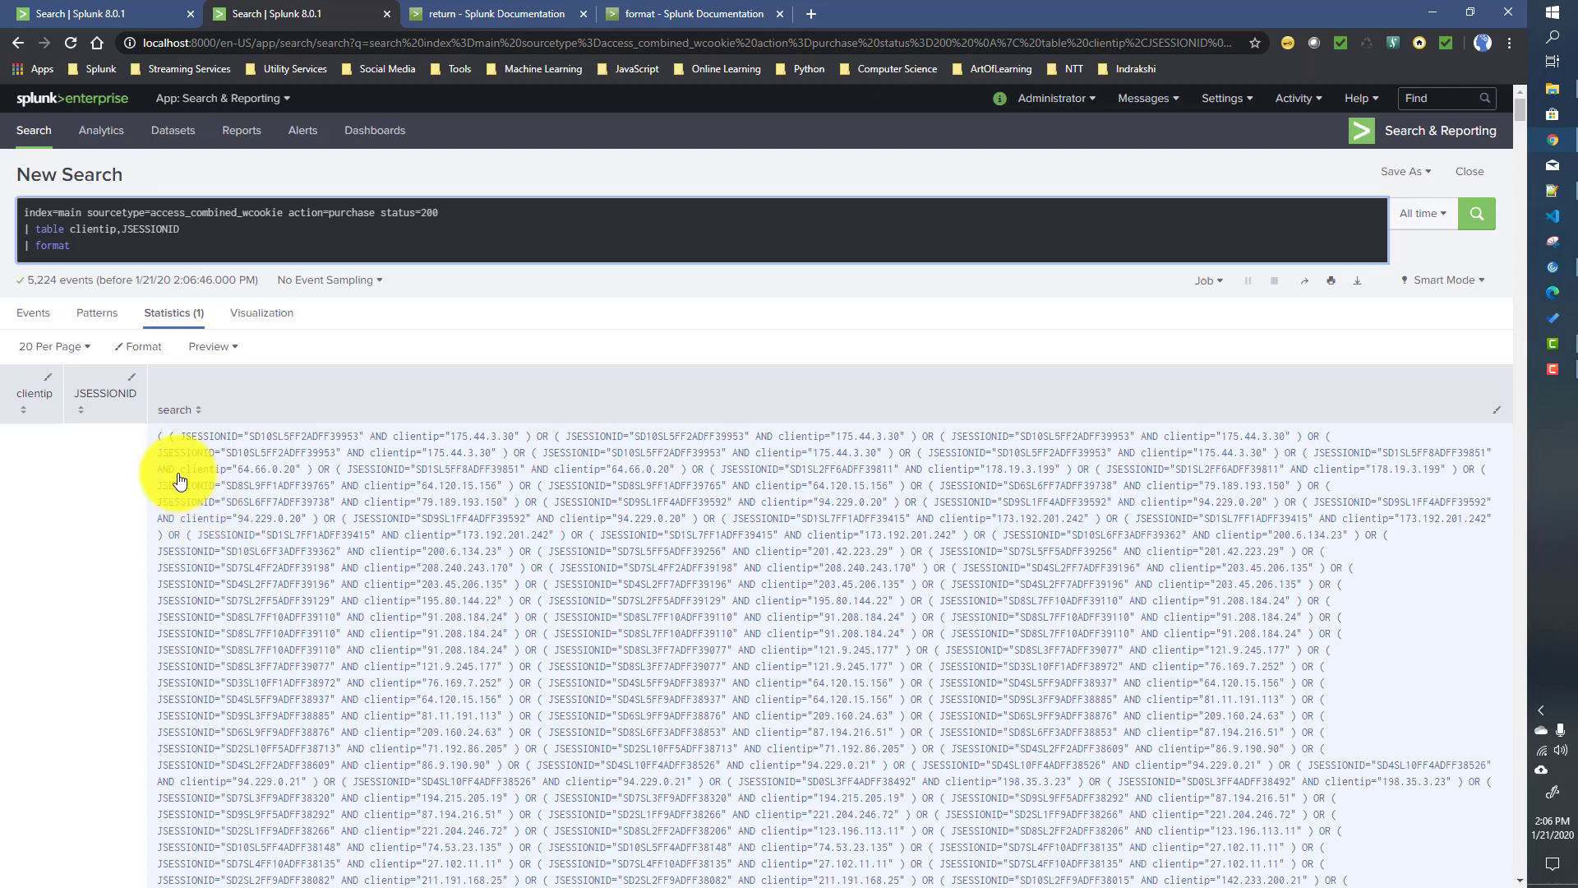
scroll(510, 624, down, 2)
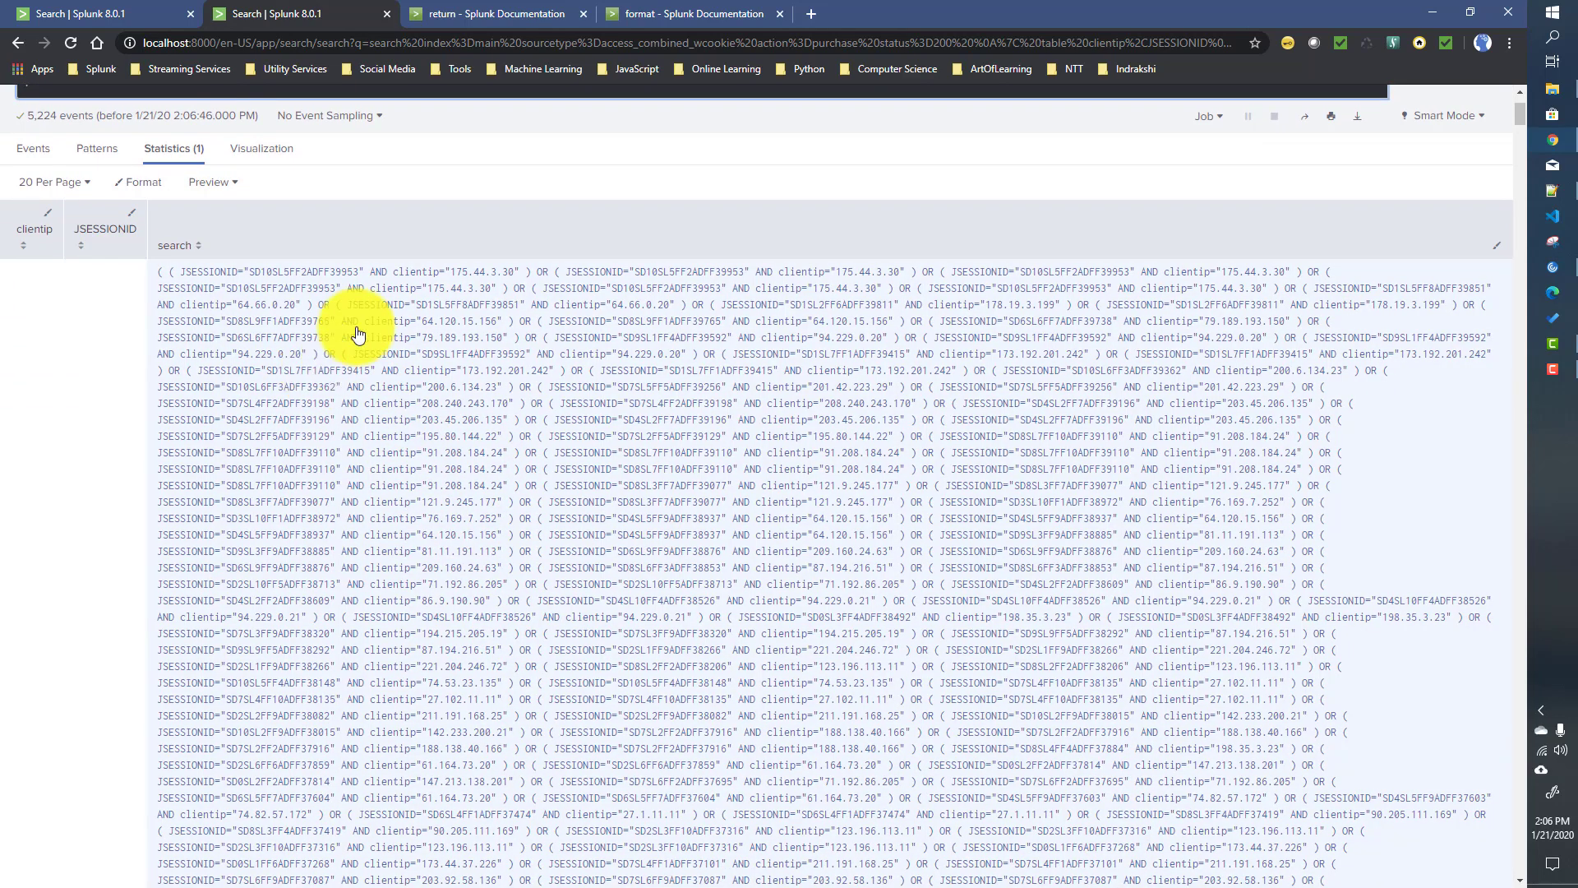
scroll(670, 645, down, 10)
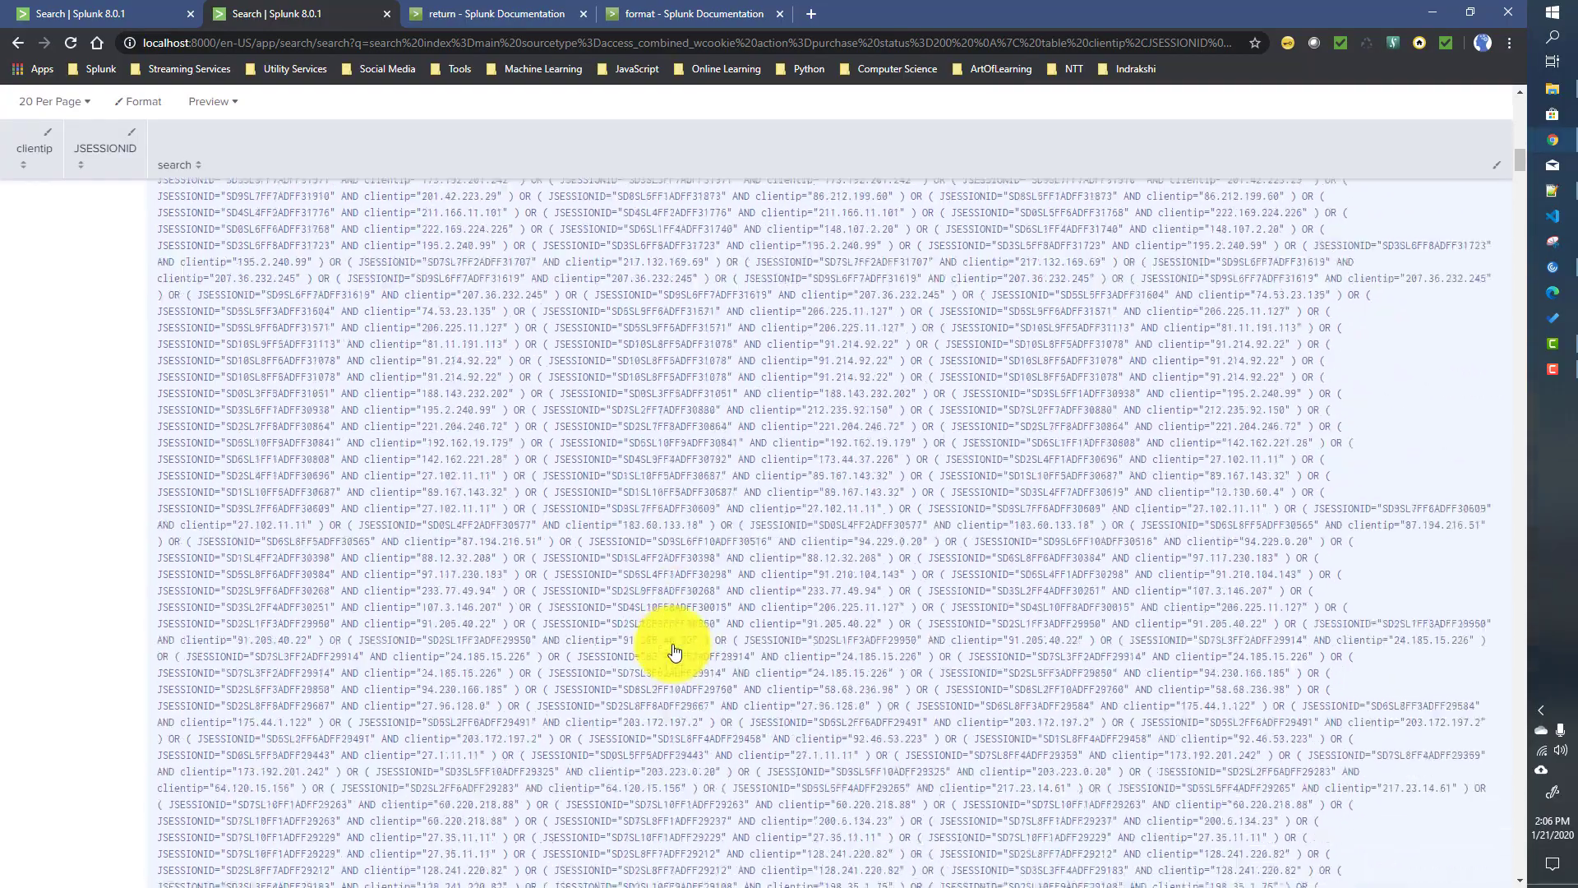
scroll(674, 651, up, 10)
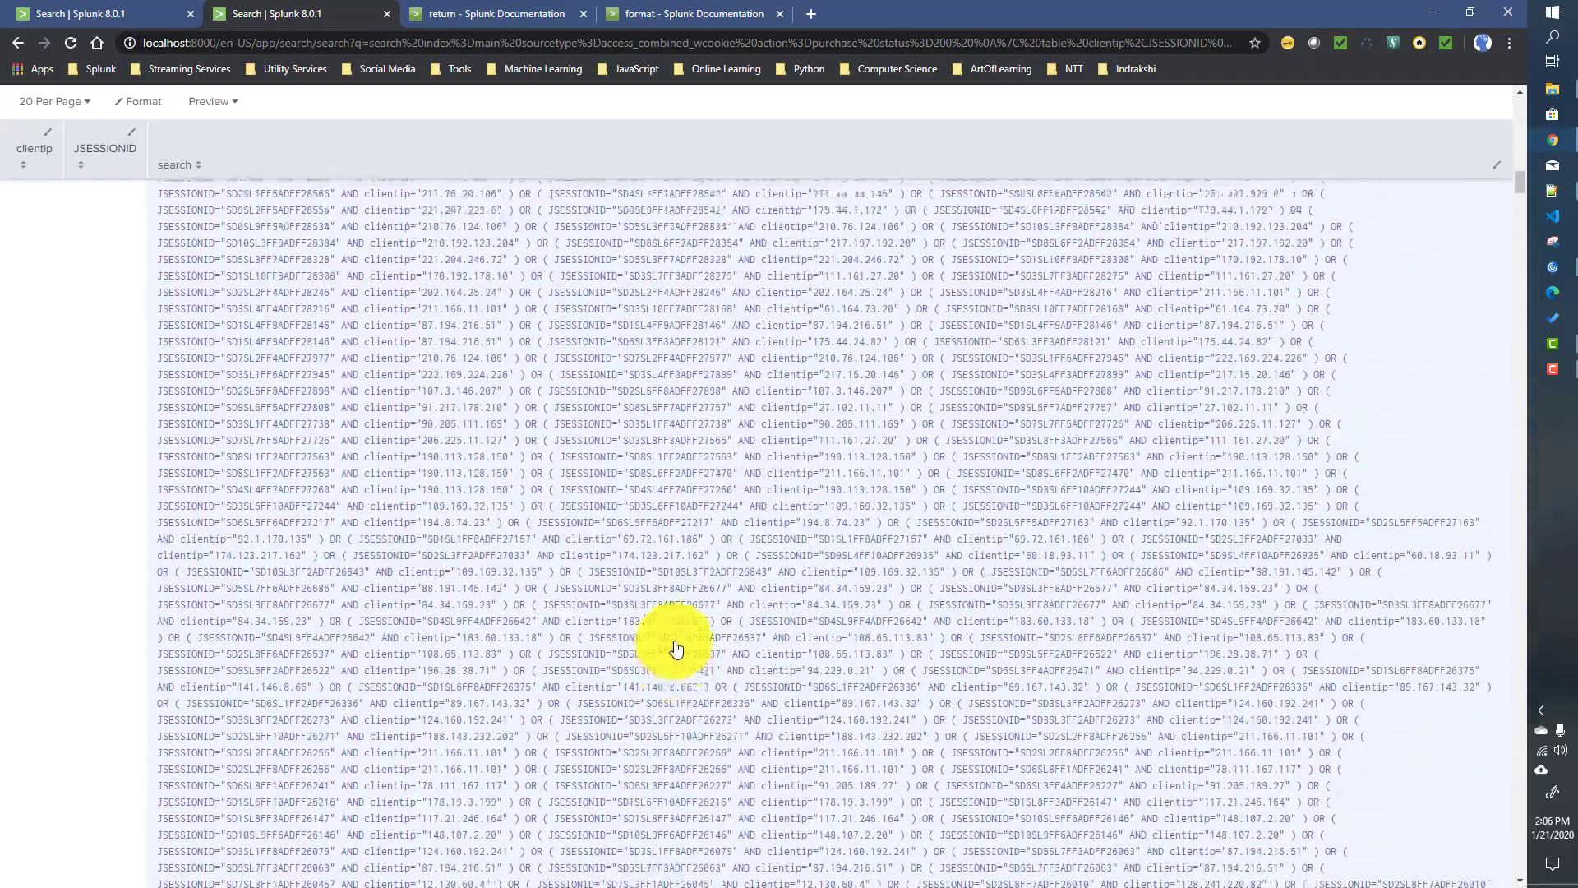
scroll(676, 649, up, 15)
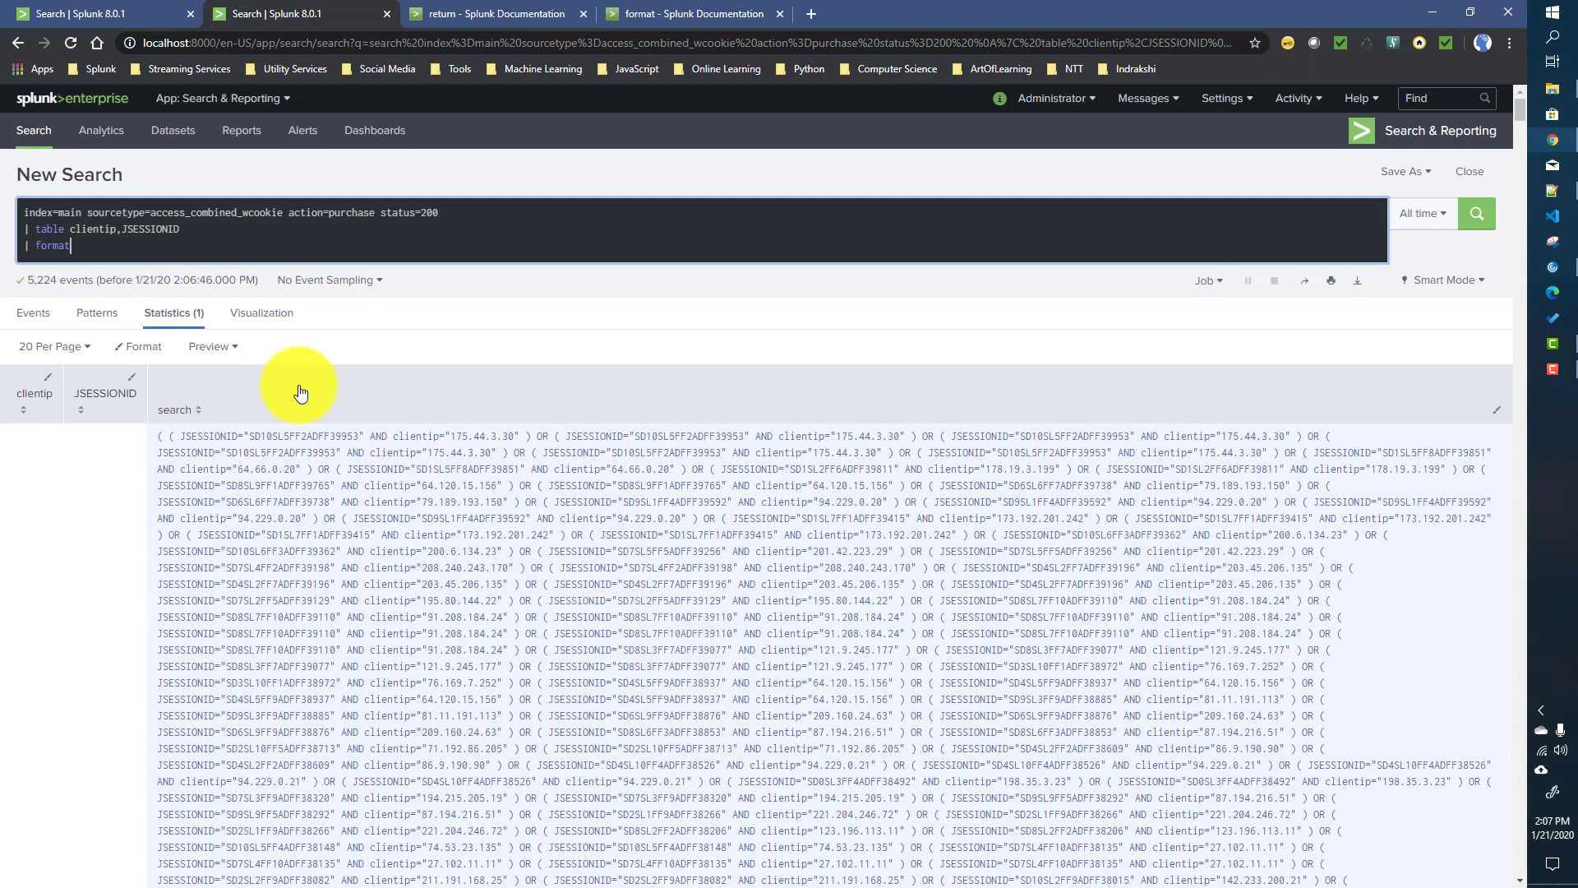
Copy the base search and table clientip,JSESSIONID lines, without format, into a Search page opened in a new browser tab
drag(189, 232, 9, 214)
key(ctrl+c)
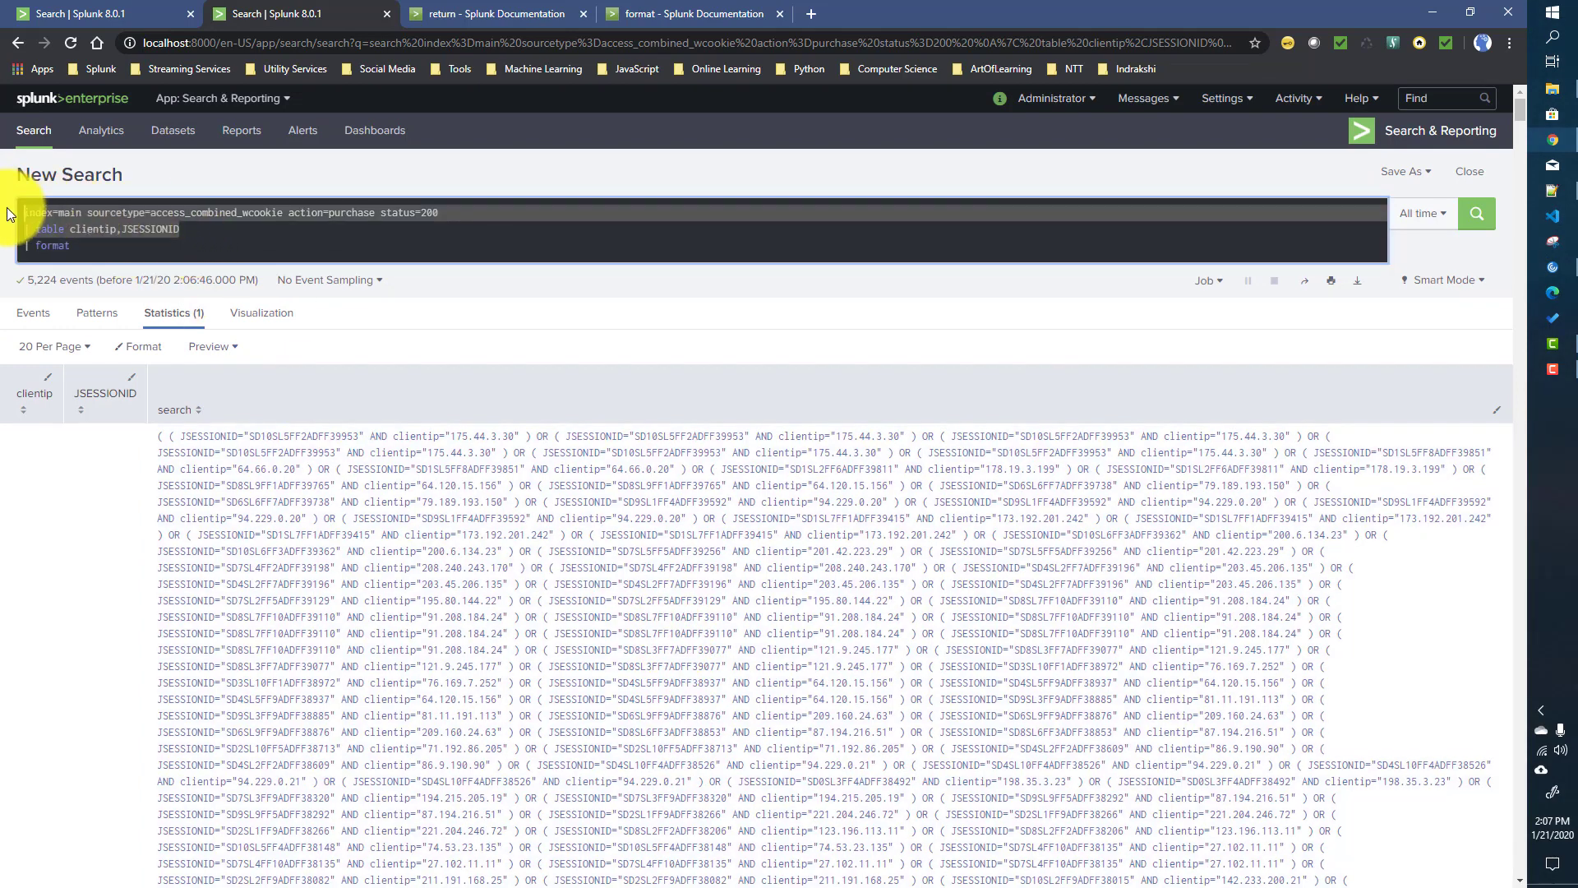
right_click(33, 134)
click(48, 145)
click(434, 18)
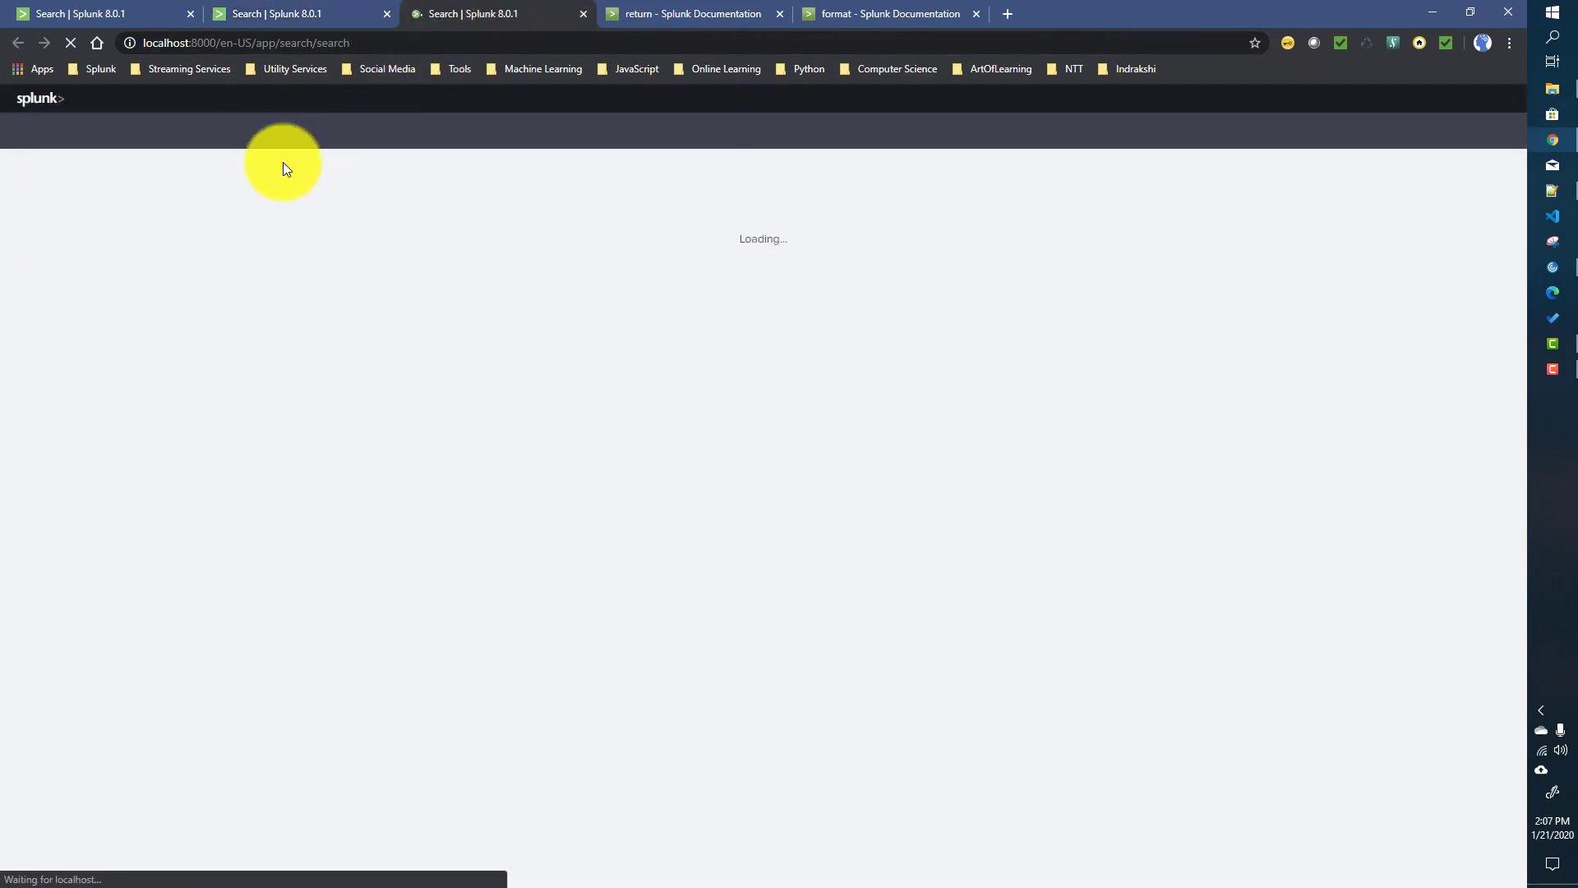
click(185, 212)
key(ctrl+v)
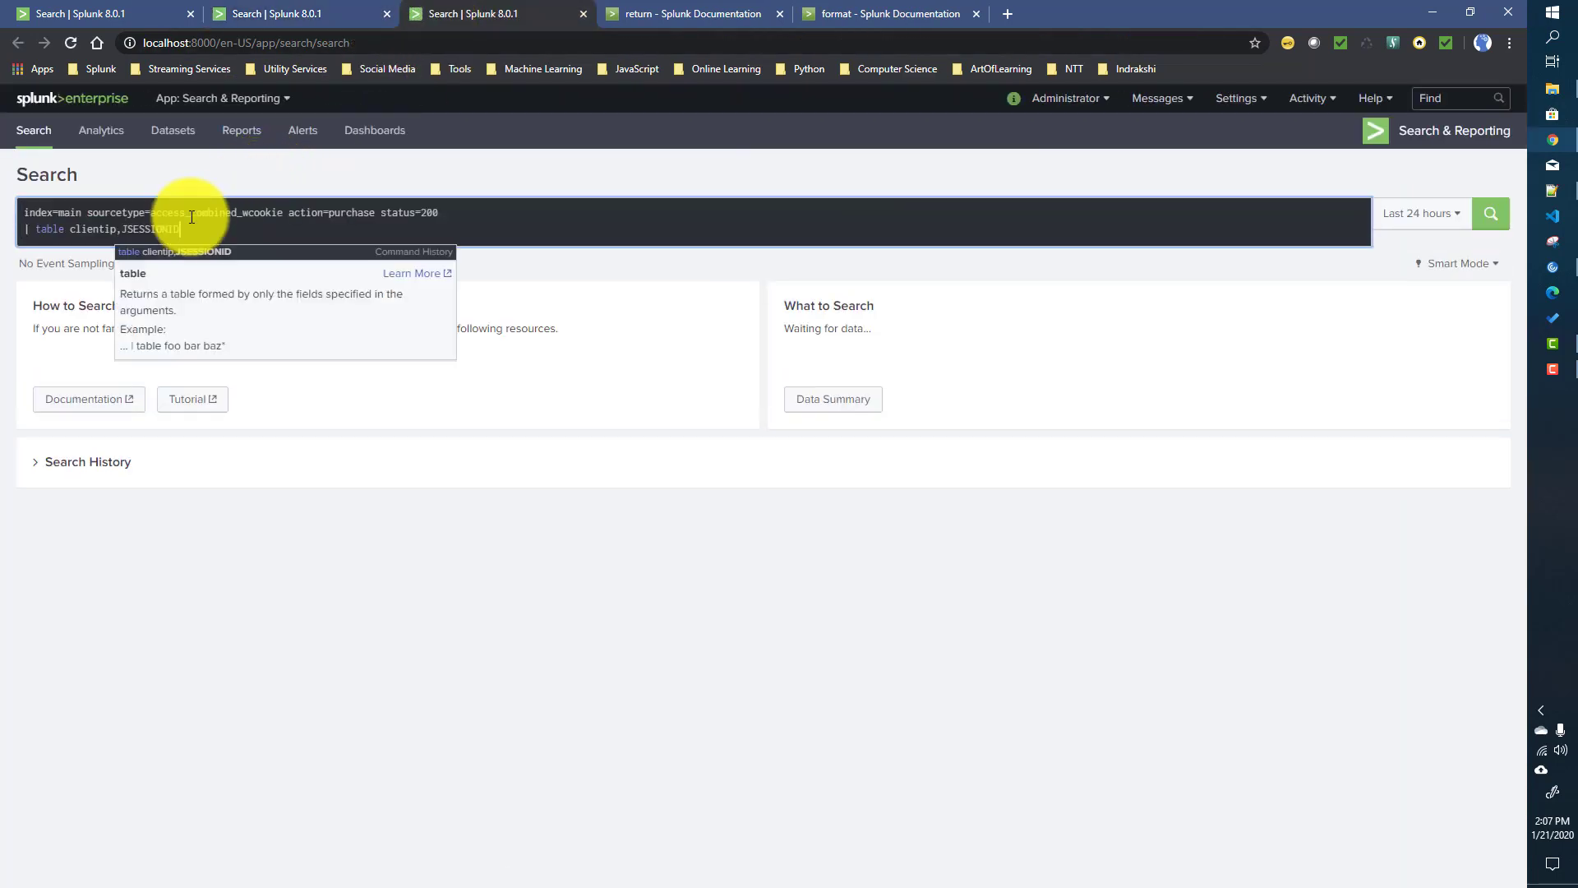
Run the copied search with its time range set to All time
key(Return)
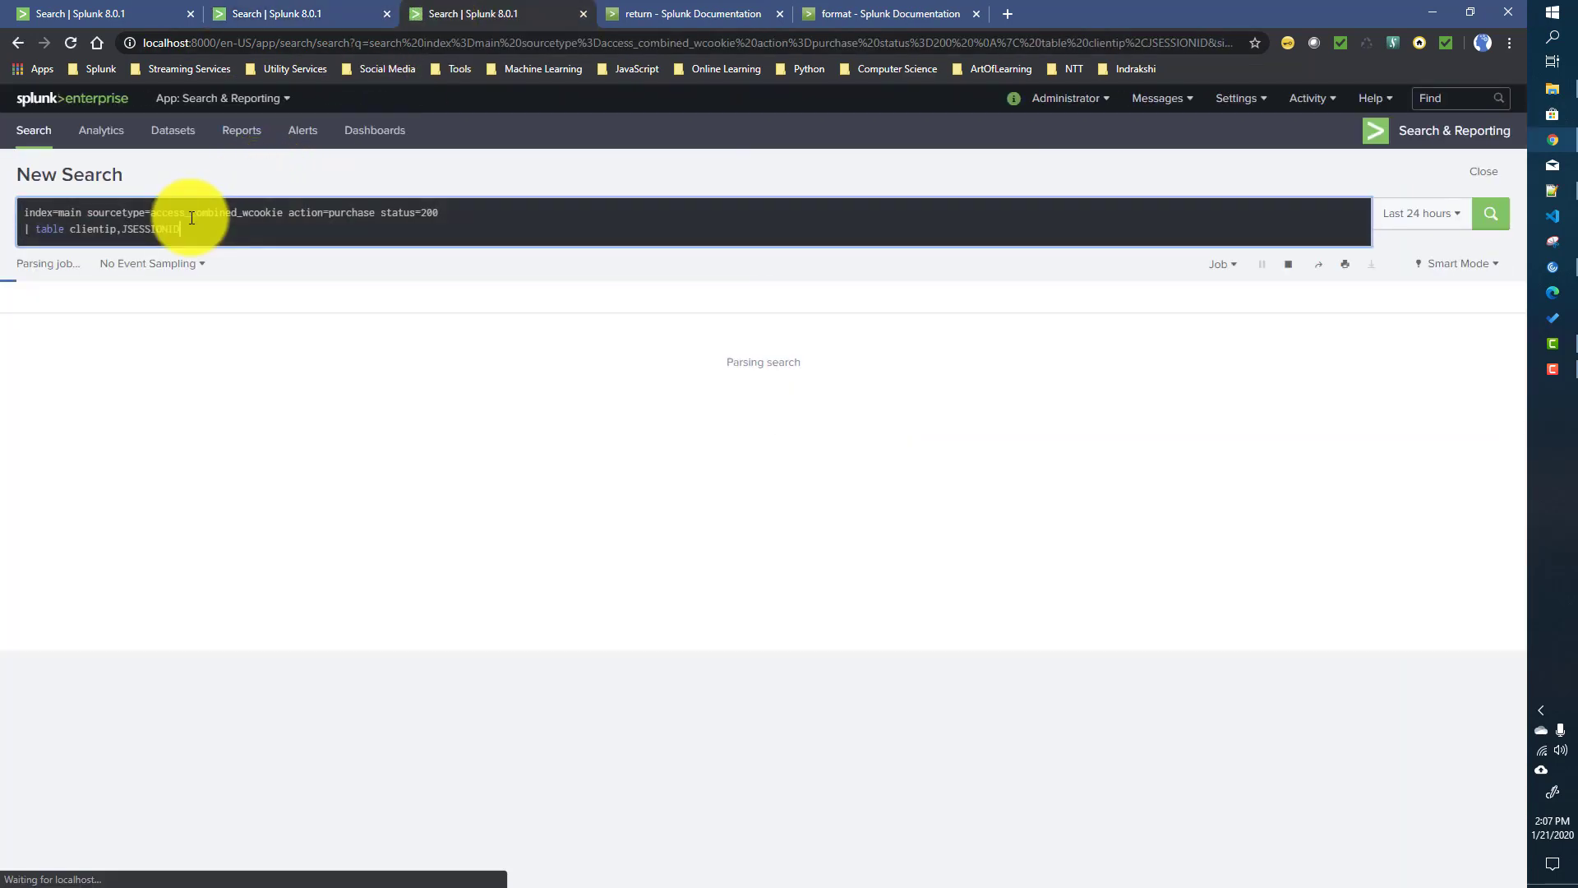
click(1447, 215)
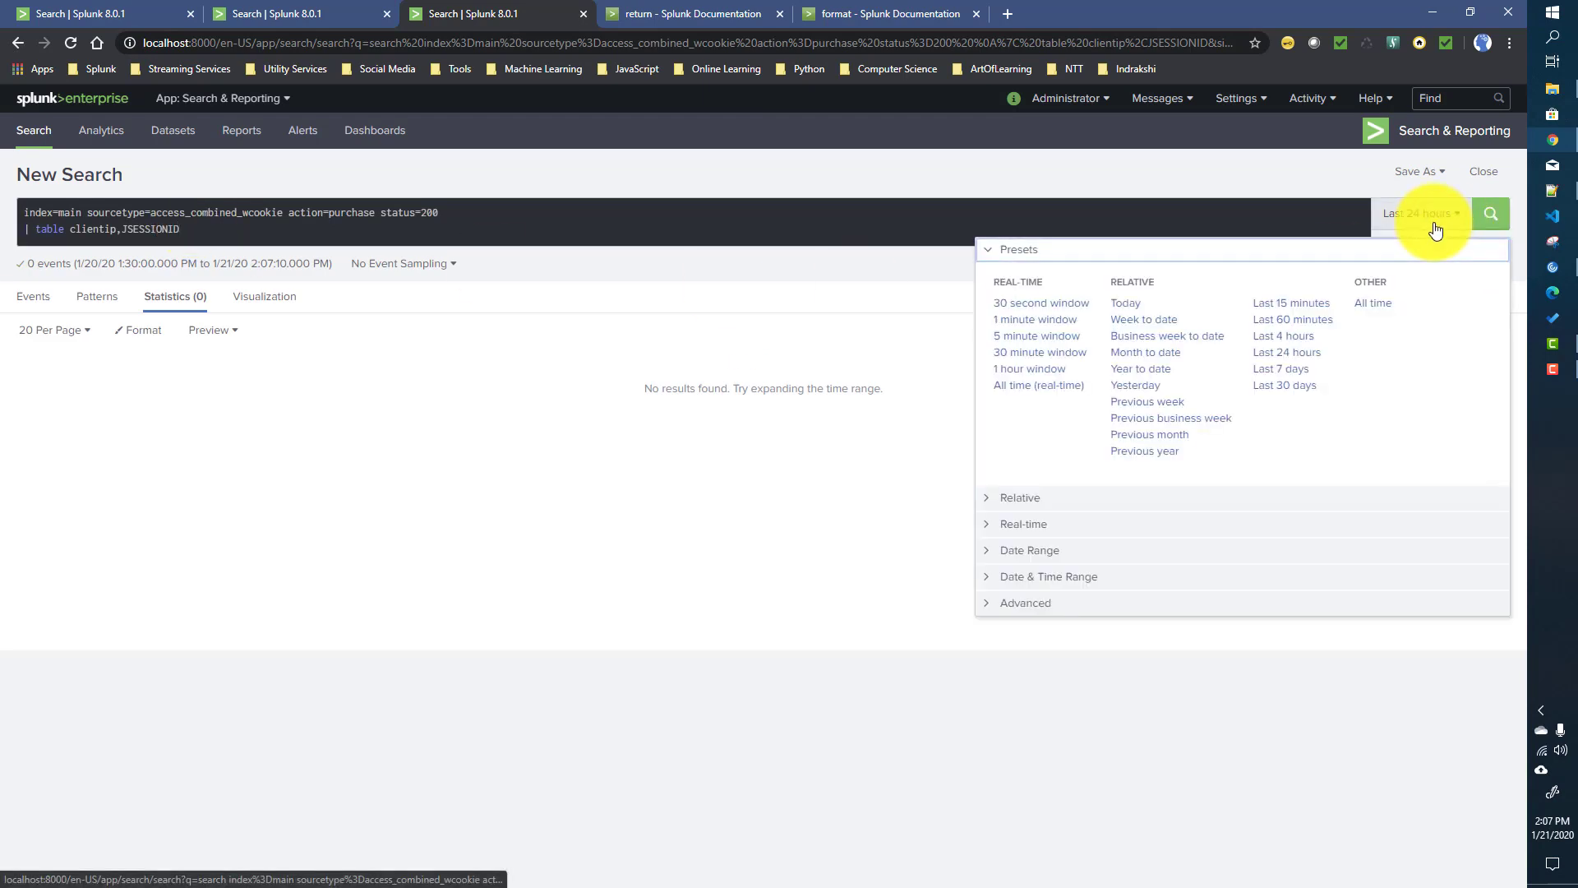
click(1366, 341)
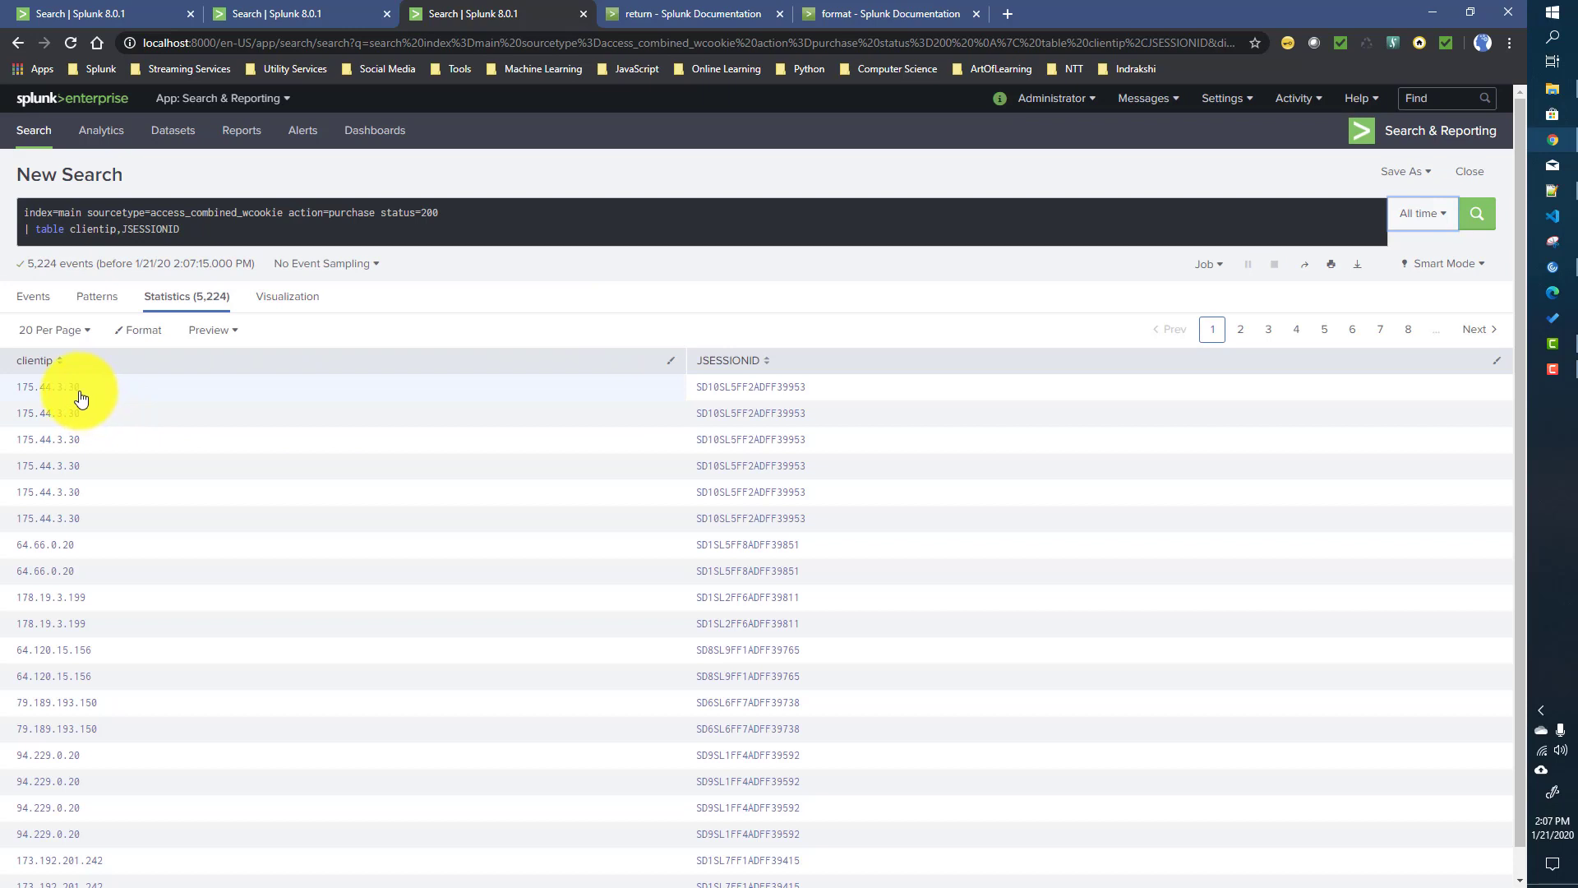
Compare the clientip and JSESSIONID rows of the unformatted table with the AND and OR conditions in the formatted search string
drag(81, 396, 17, 391)
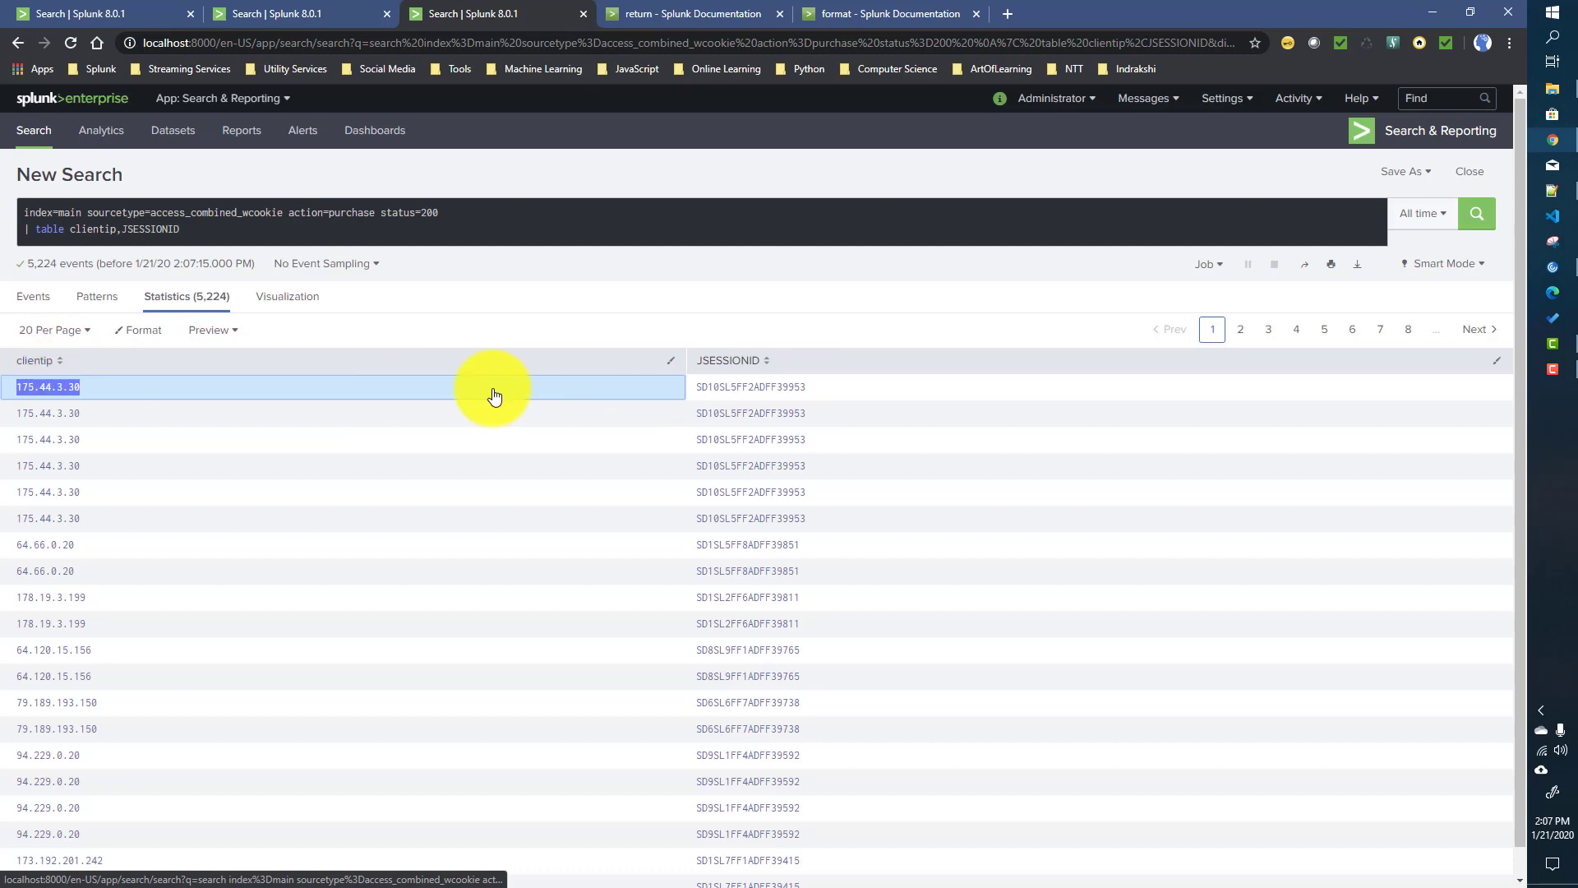
click(275, 20)
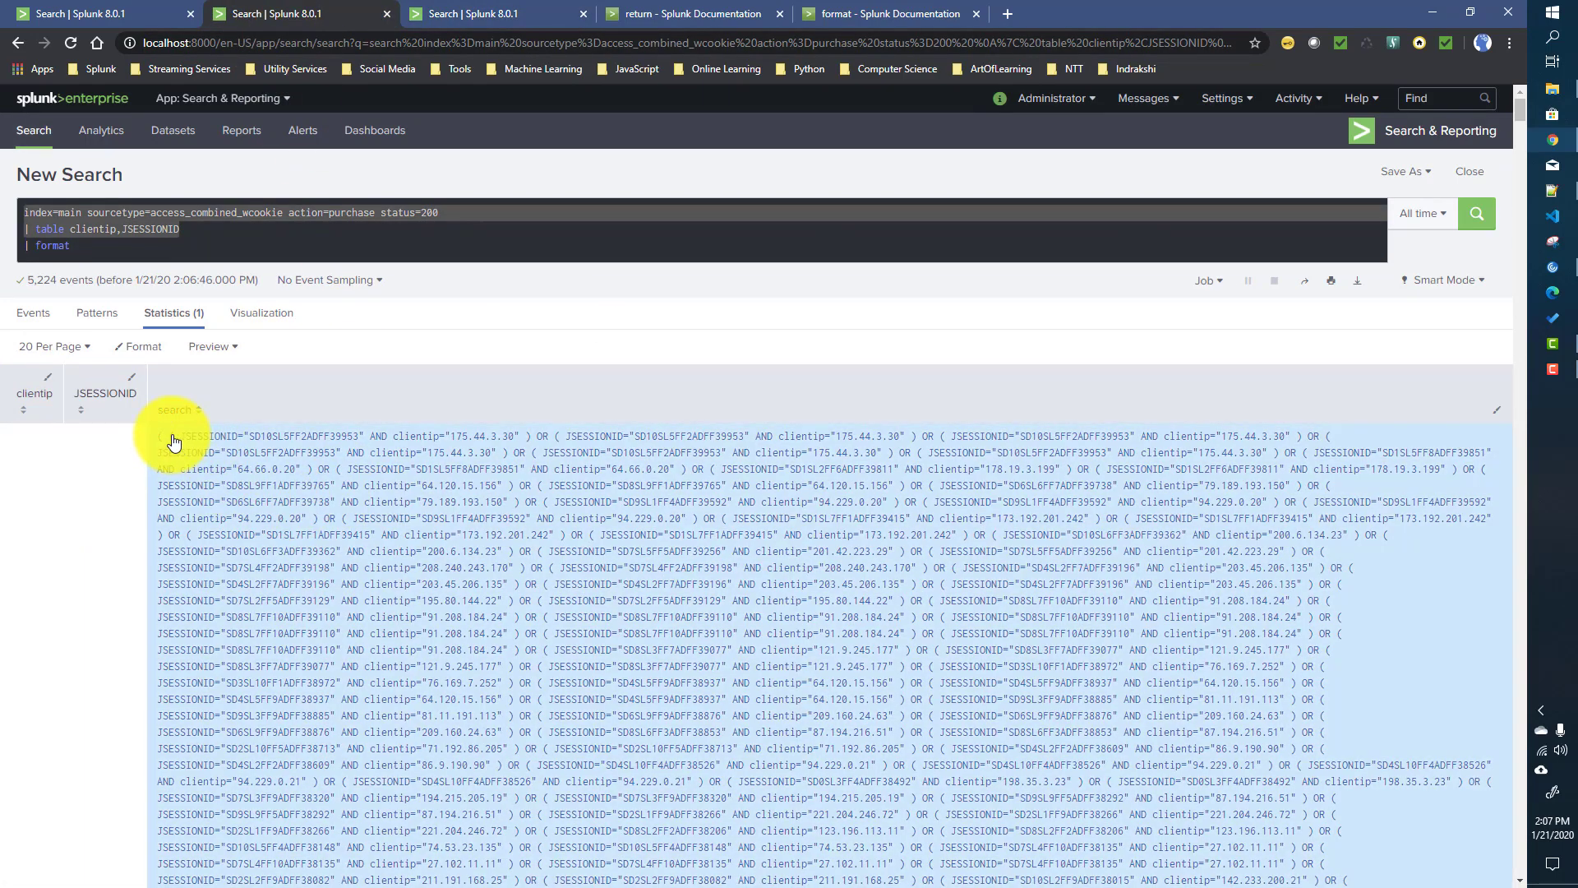
drag(171, 438, 515, 441)
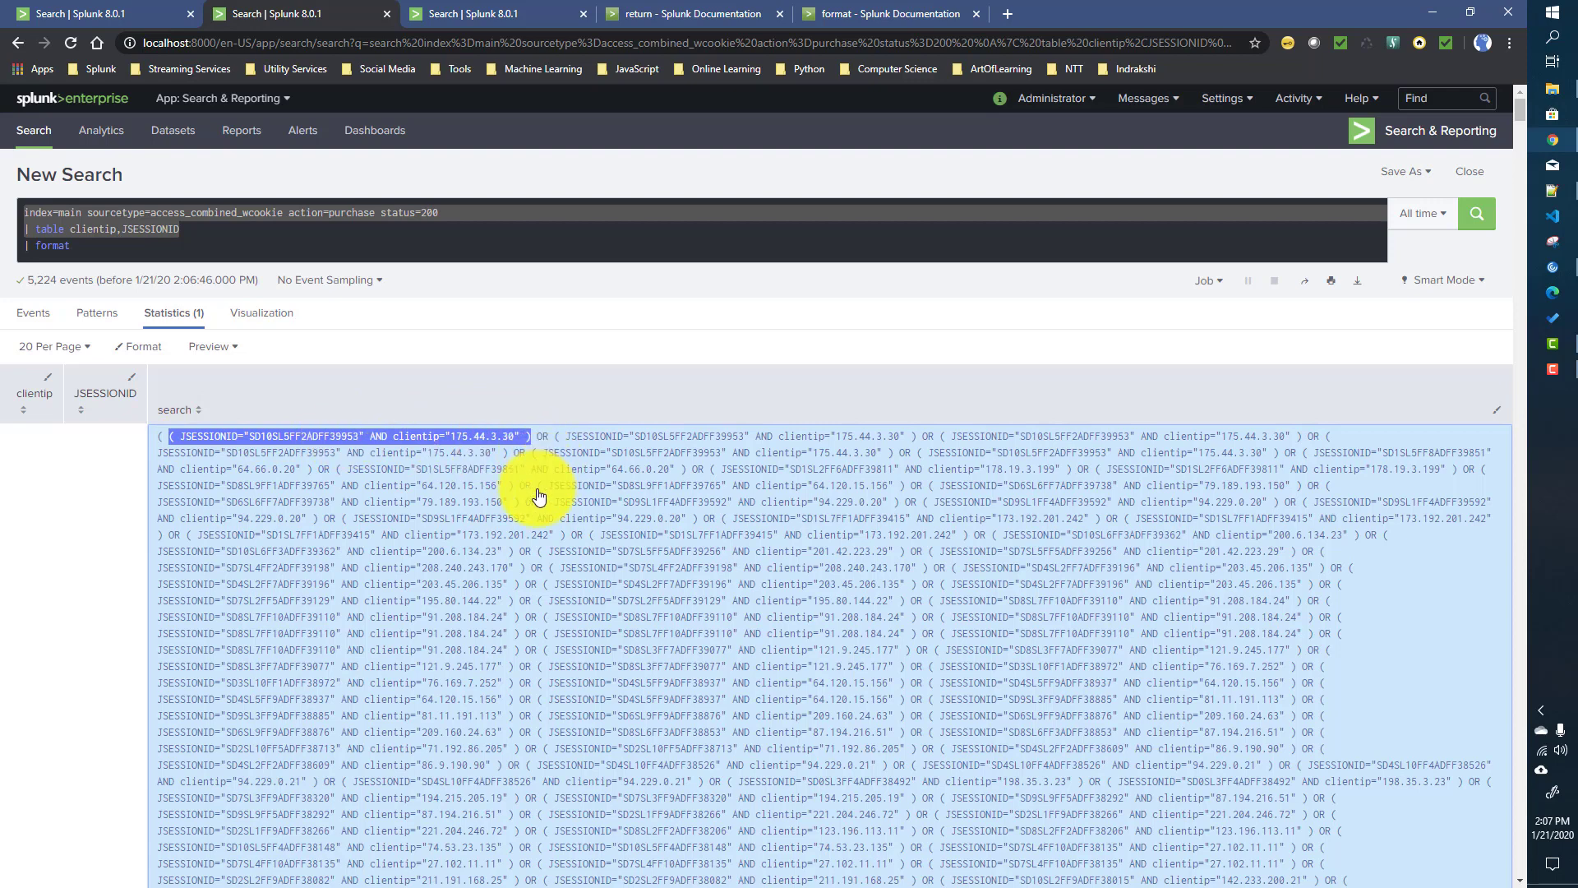
click(549, 444)
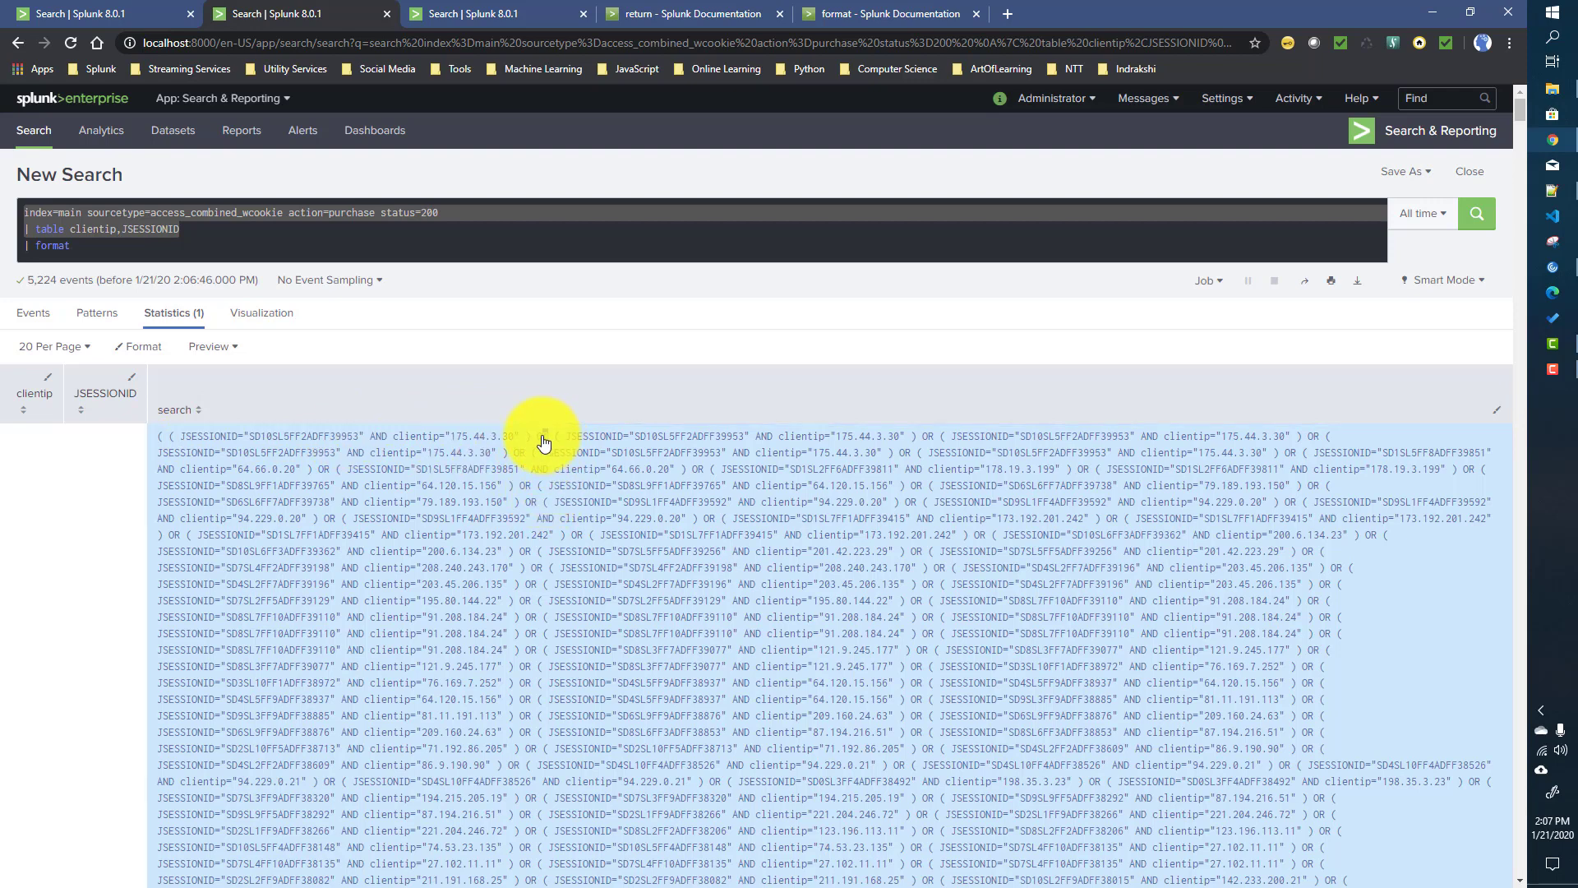
double_click(541, 437)
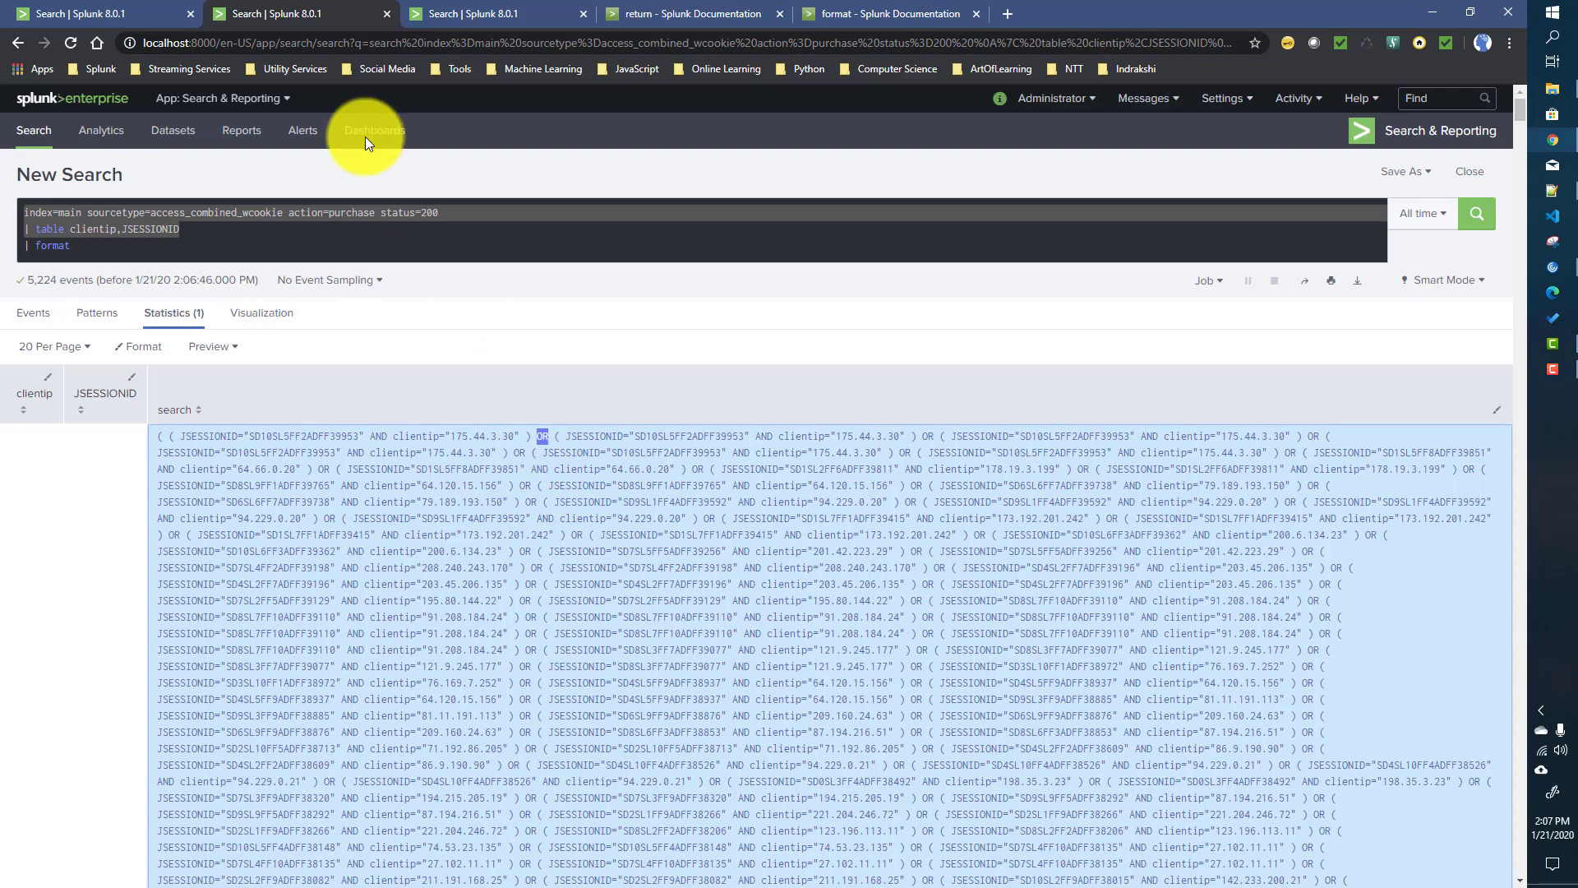
click(455, 18)
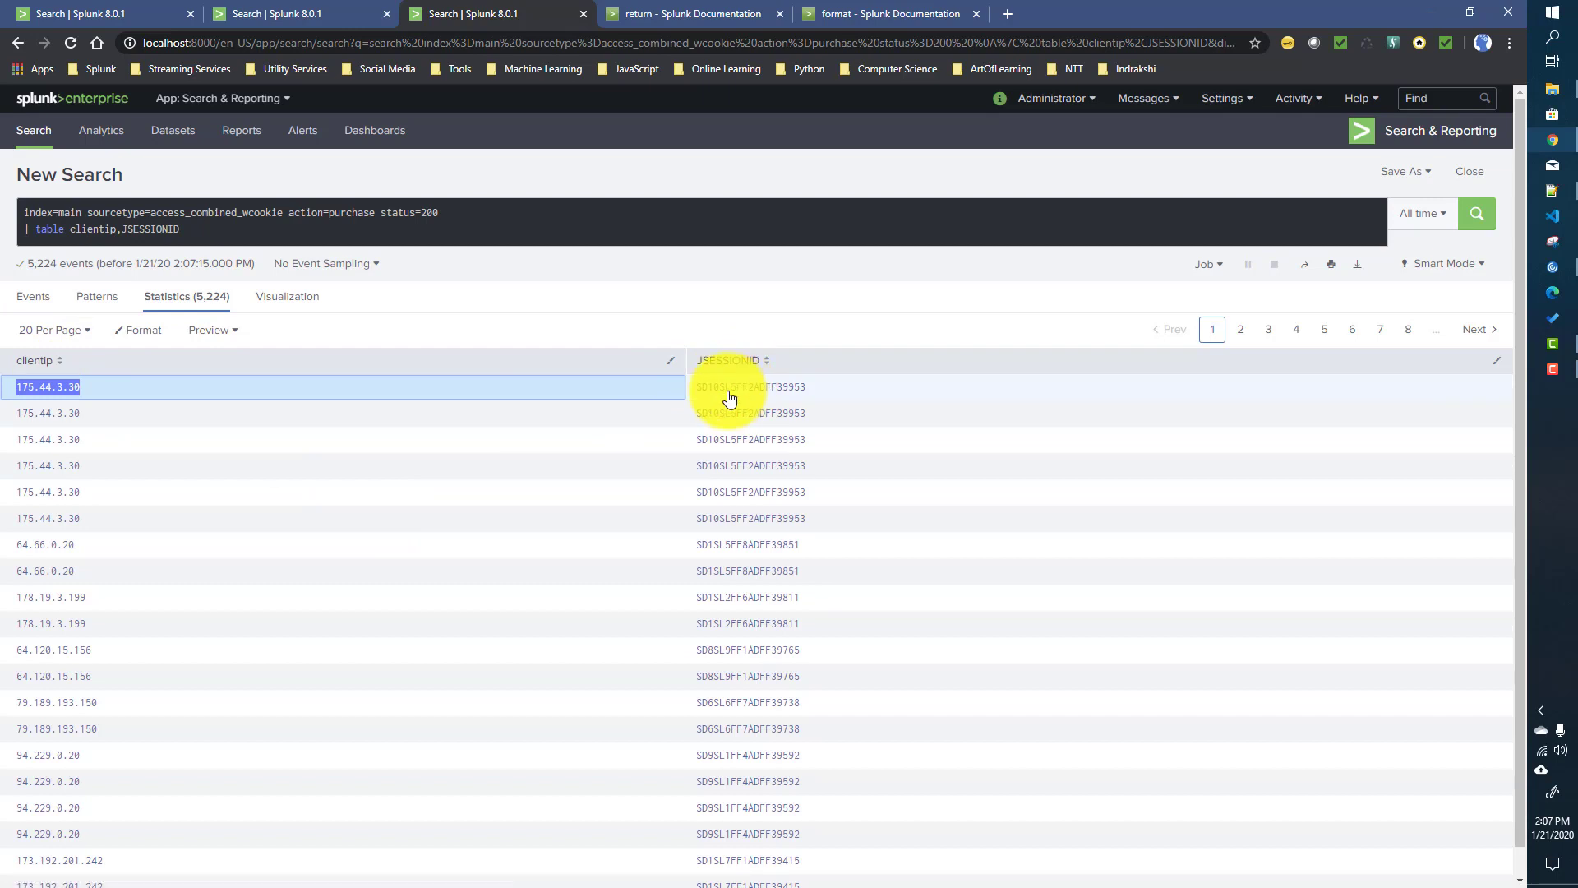
drag(88, 419, 17, 423)
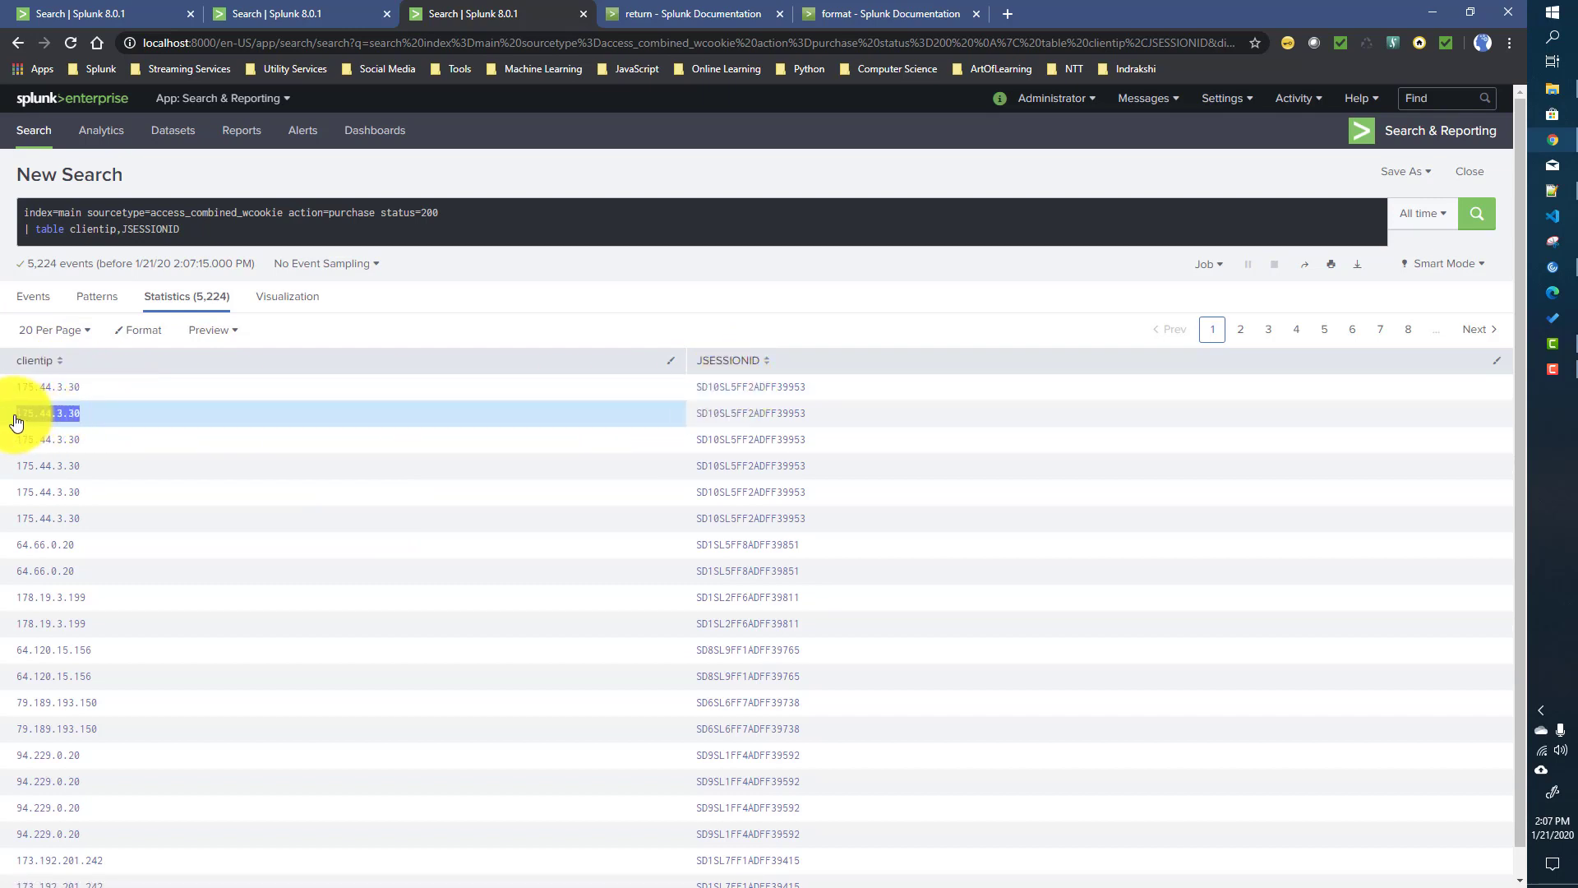
drag(701, 415, 806, 413)
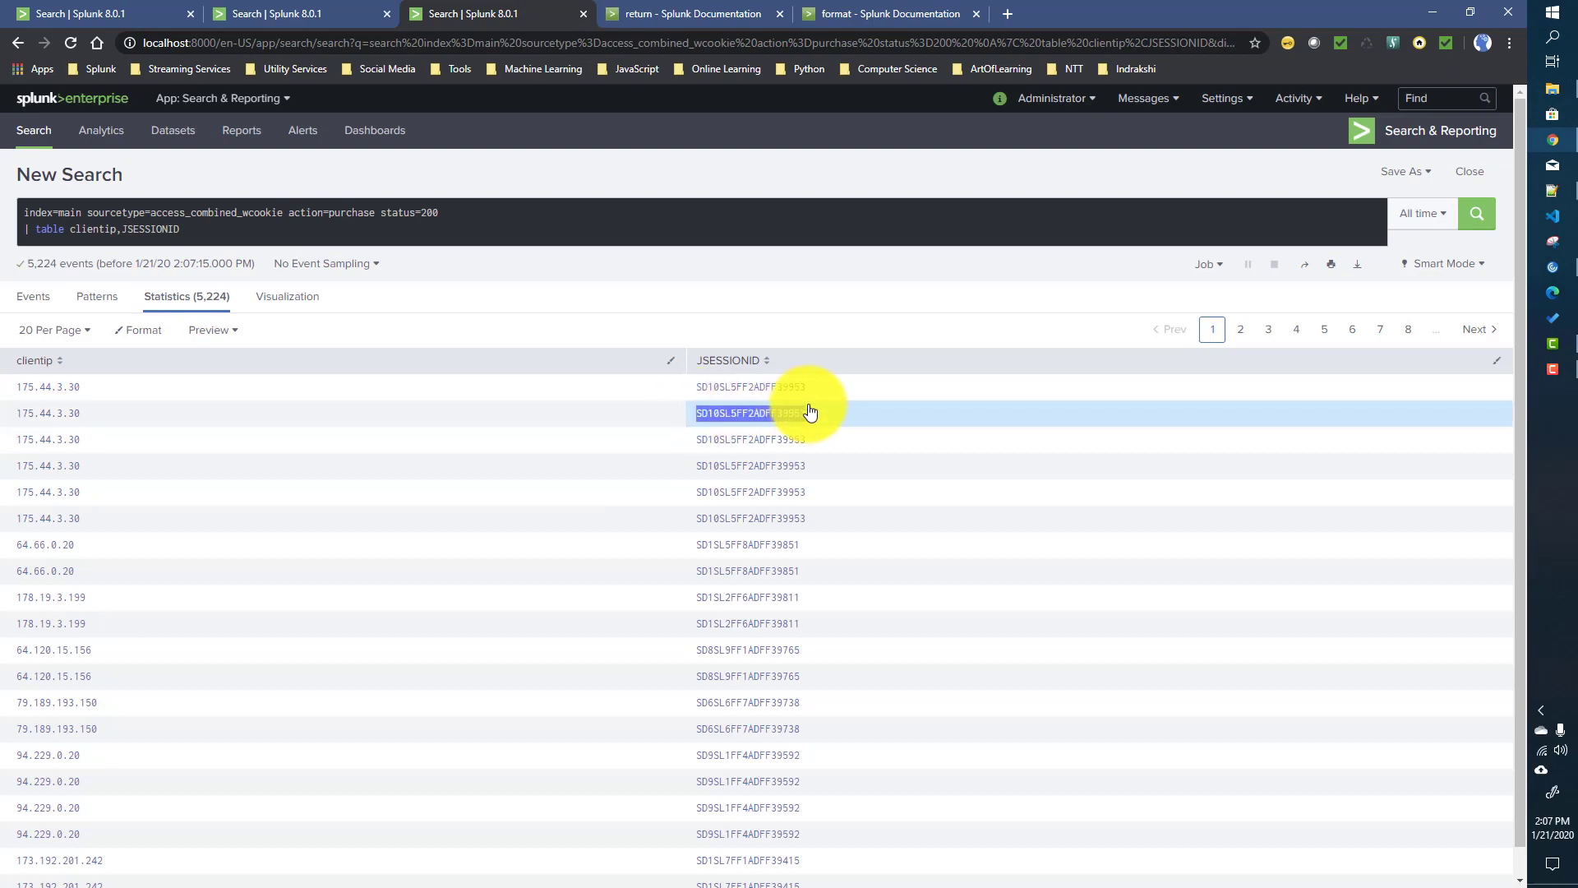
click(363, 16)
scroll(689, 694, down, 3)
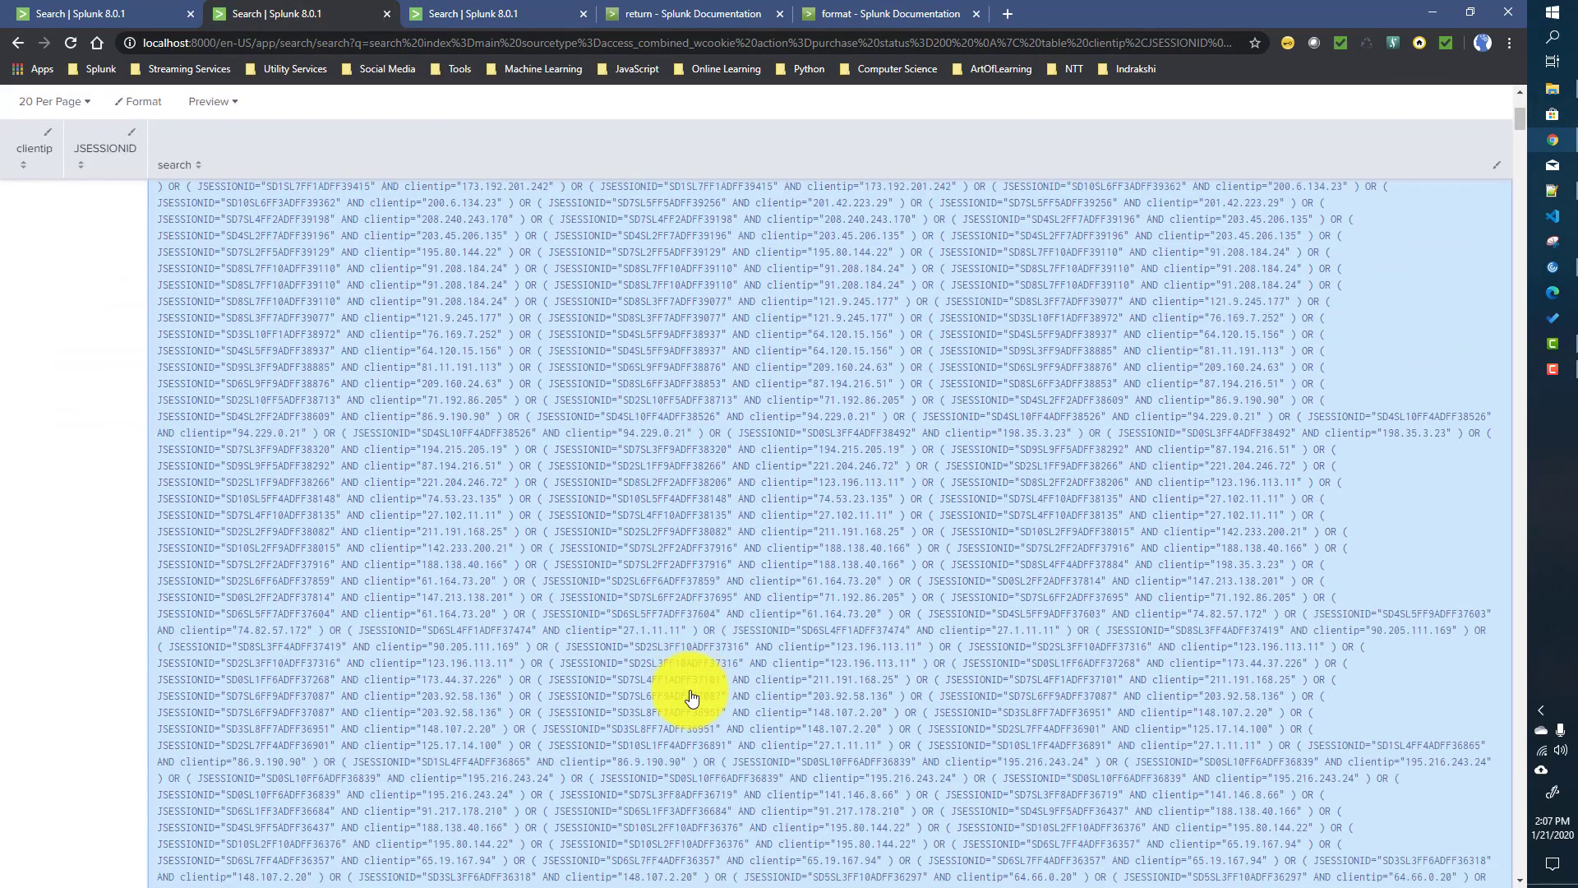
scroll(691, 697, down, 4)
scroll(690, 696, up, 7)
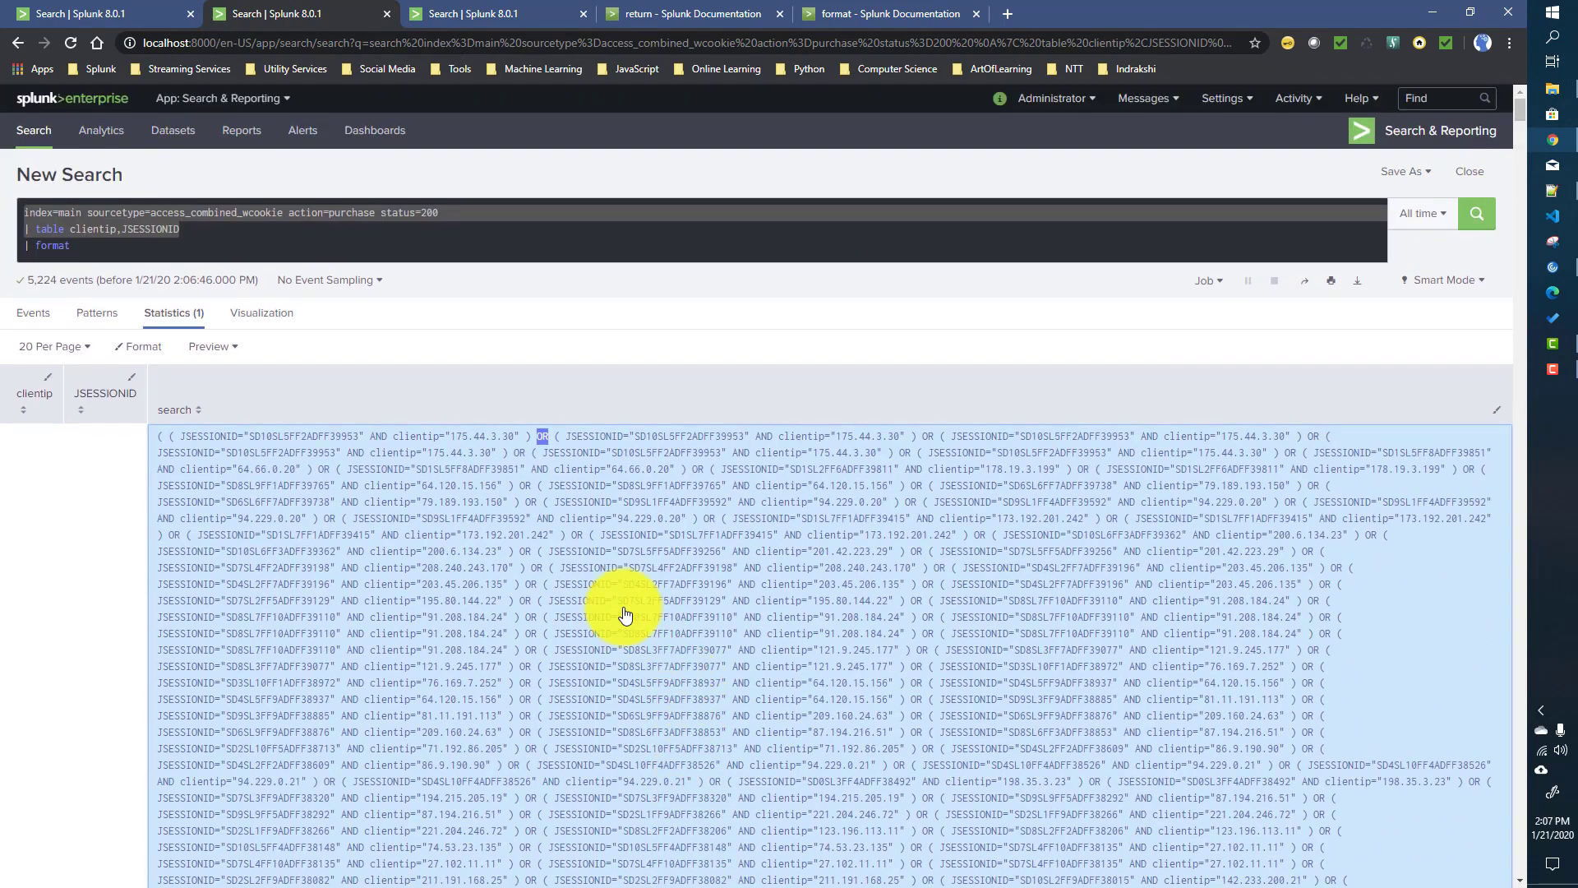
Examine the first parenthesised JSESSIONID and clientip group in the formatted search string, including its AND, the following OR and the outer opening parenthesis
click(91, 248)
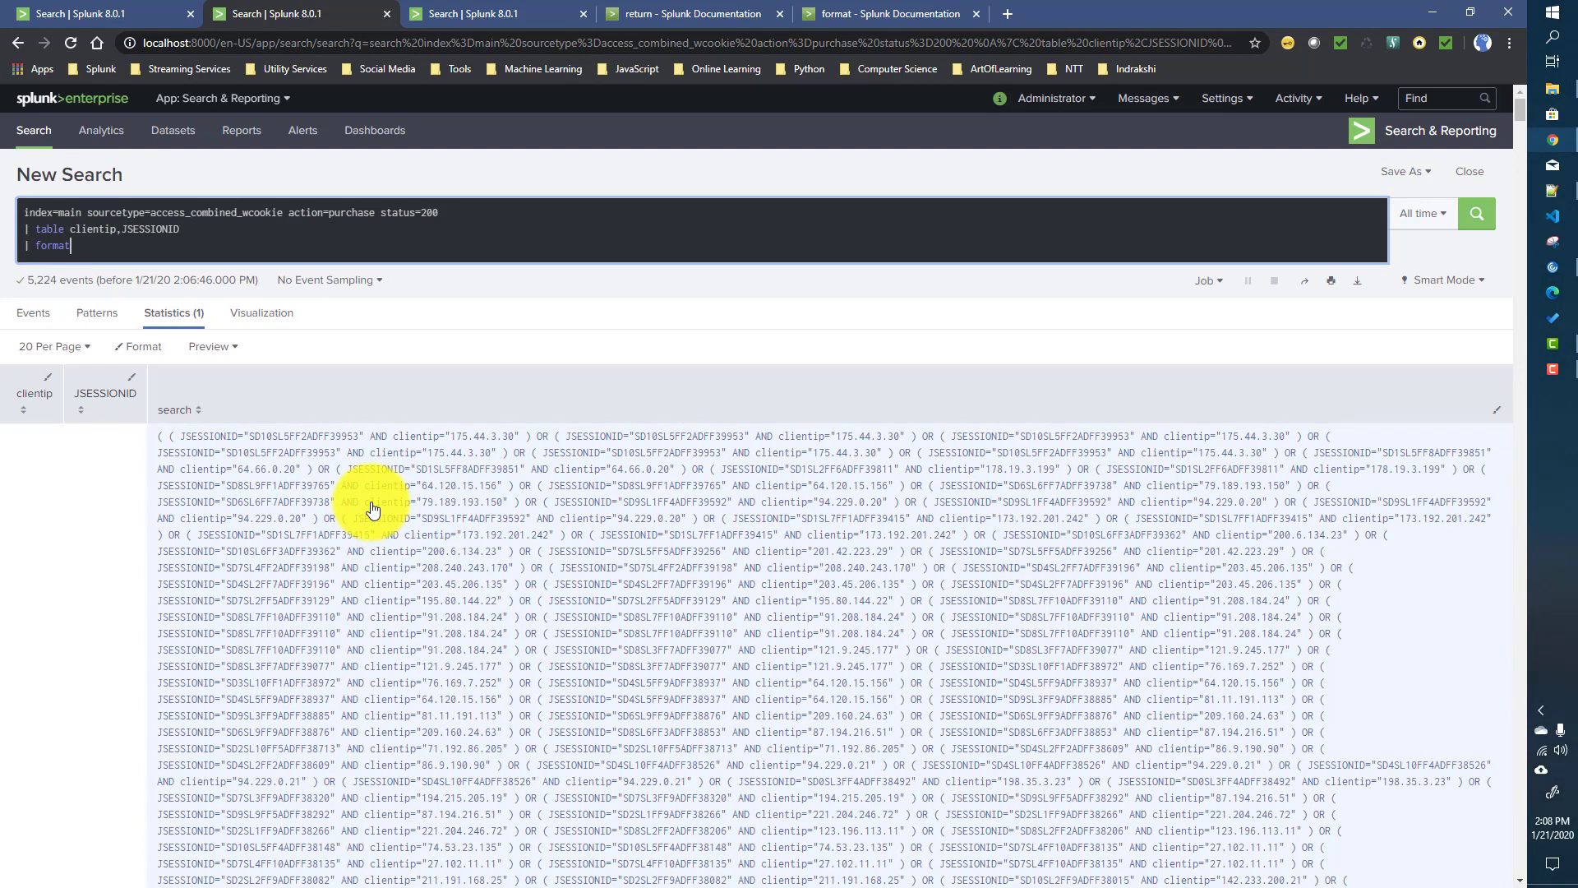
triple_click(380, 444)
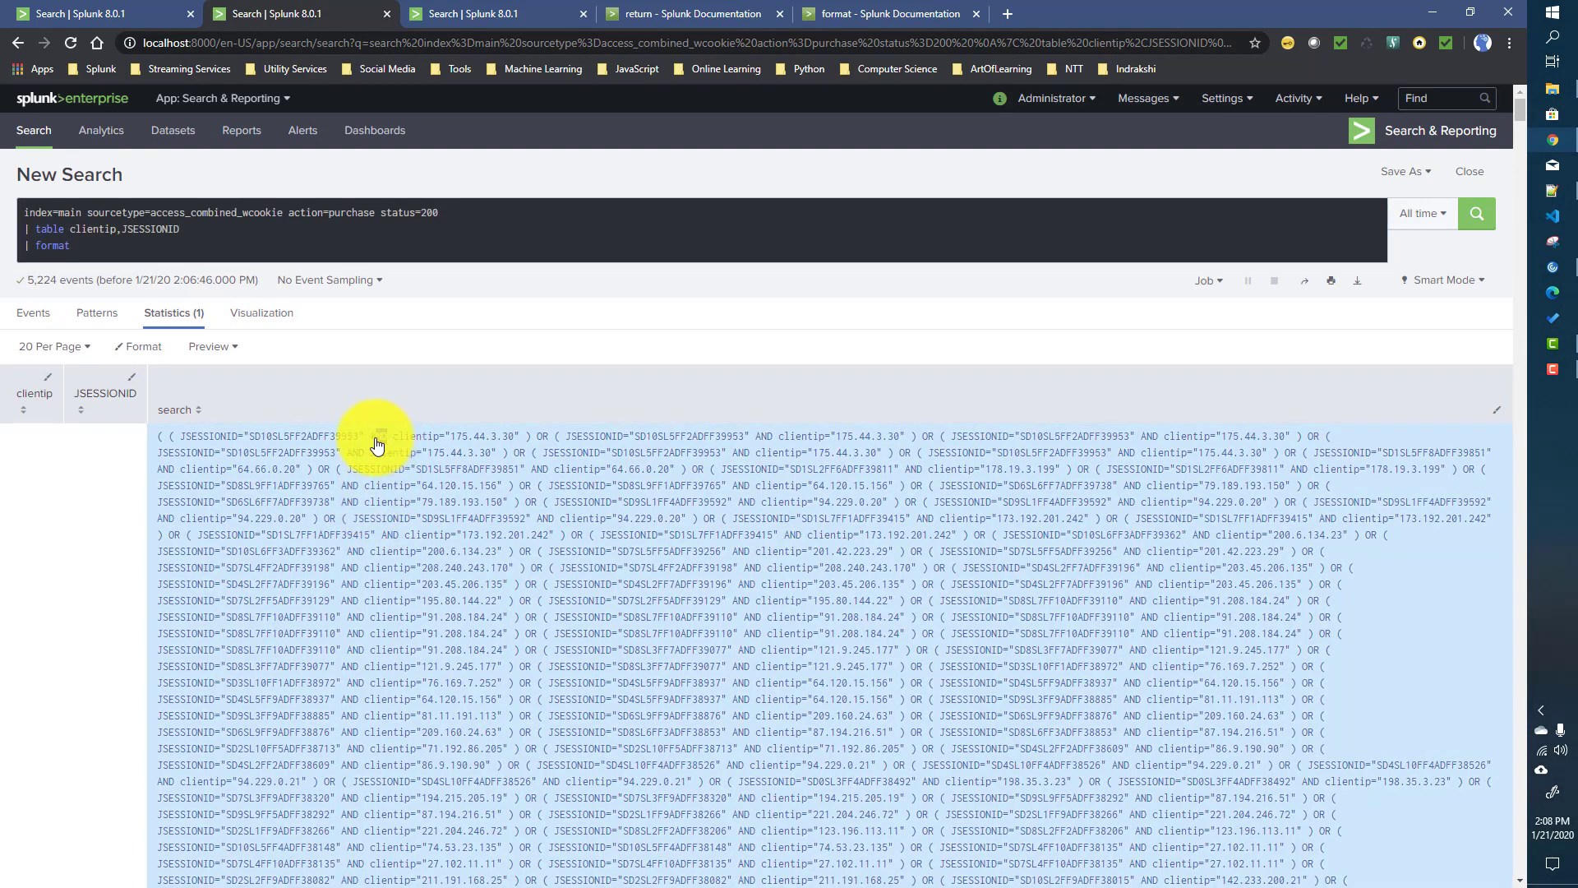
double_click(378, 440)
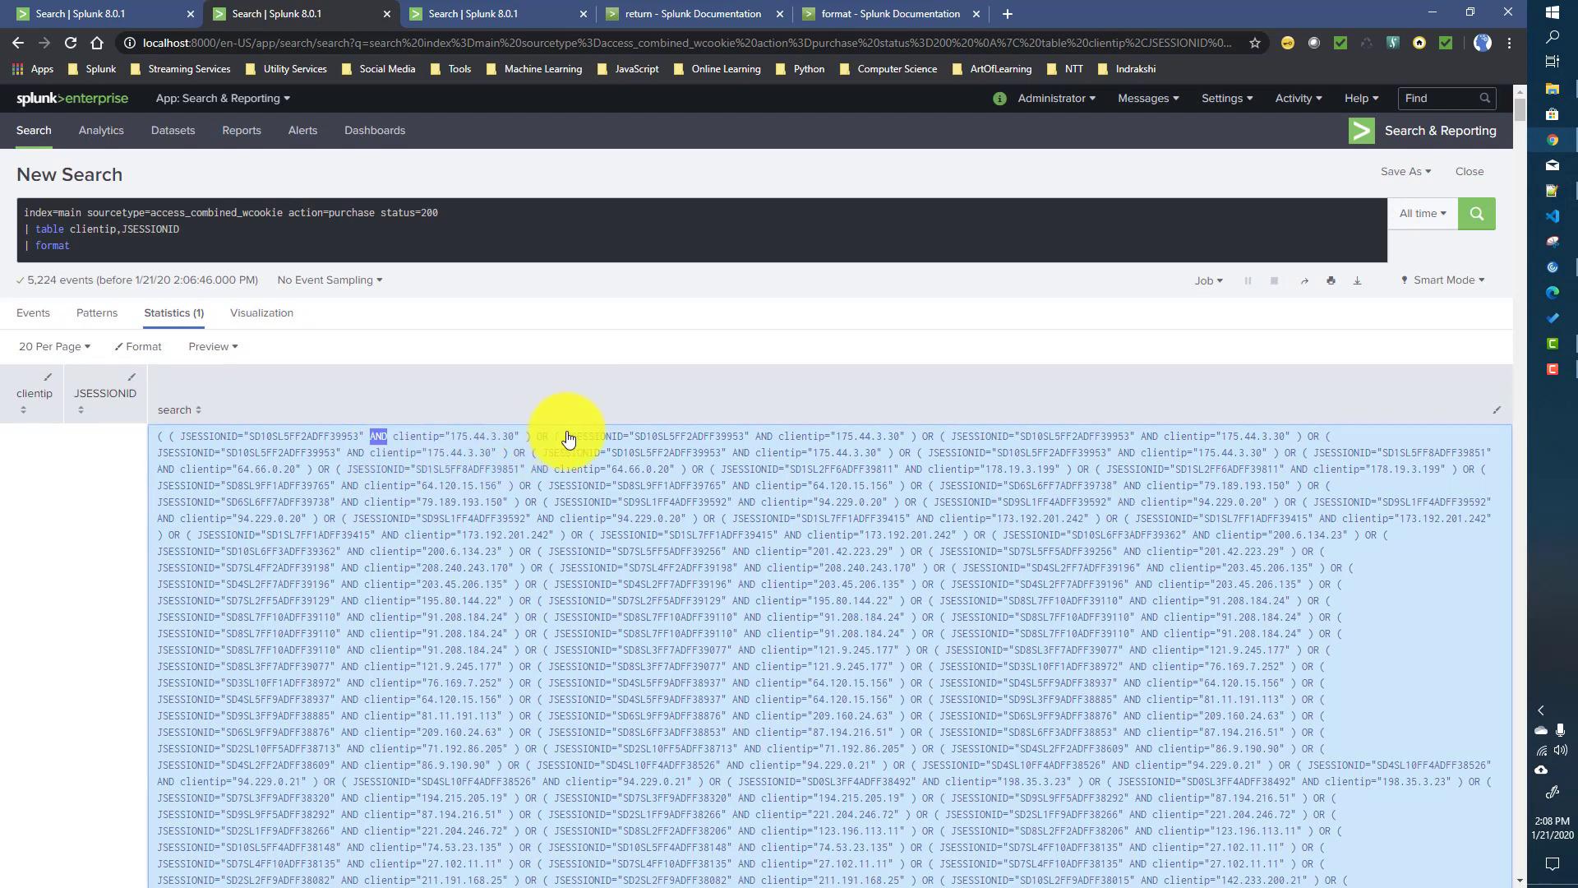
click(548, 445)
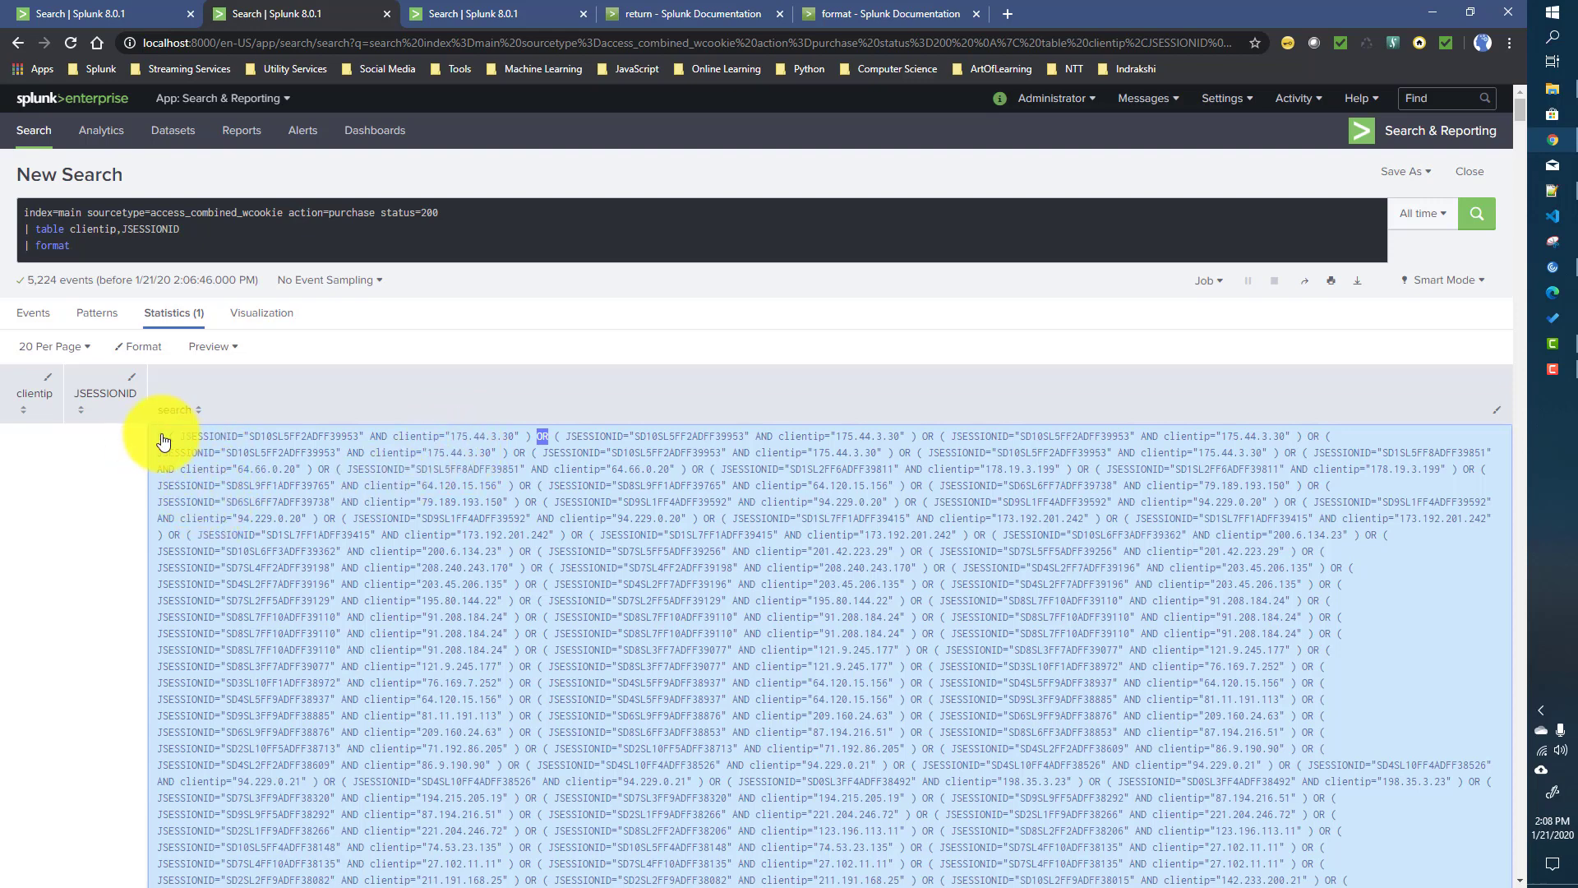
drag(170, 442, 531, 442)
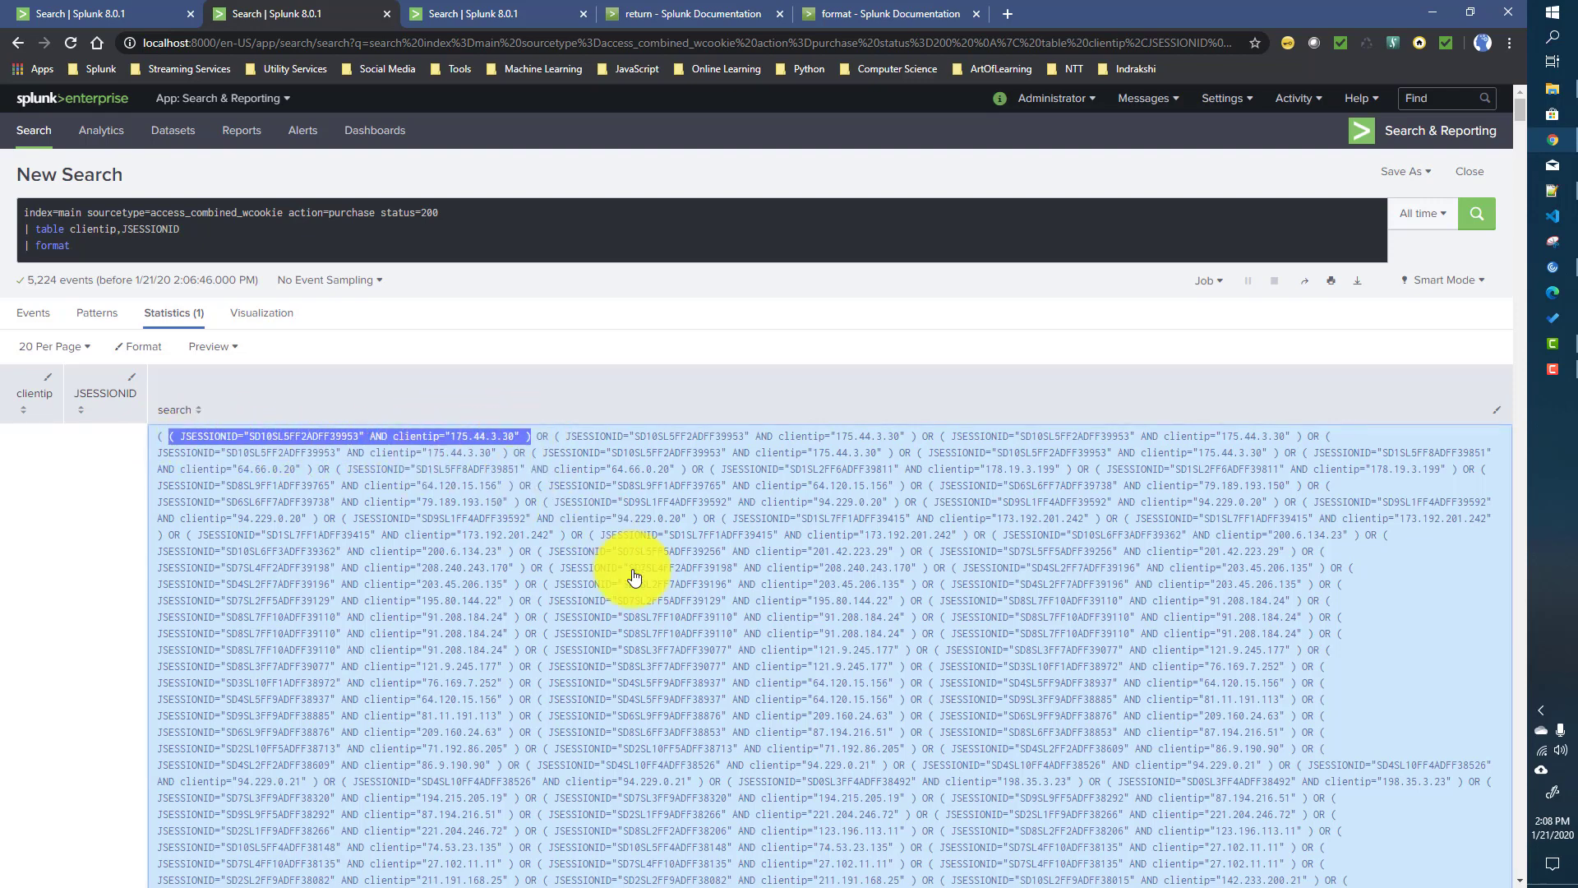
click(164, 445)
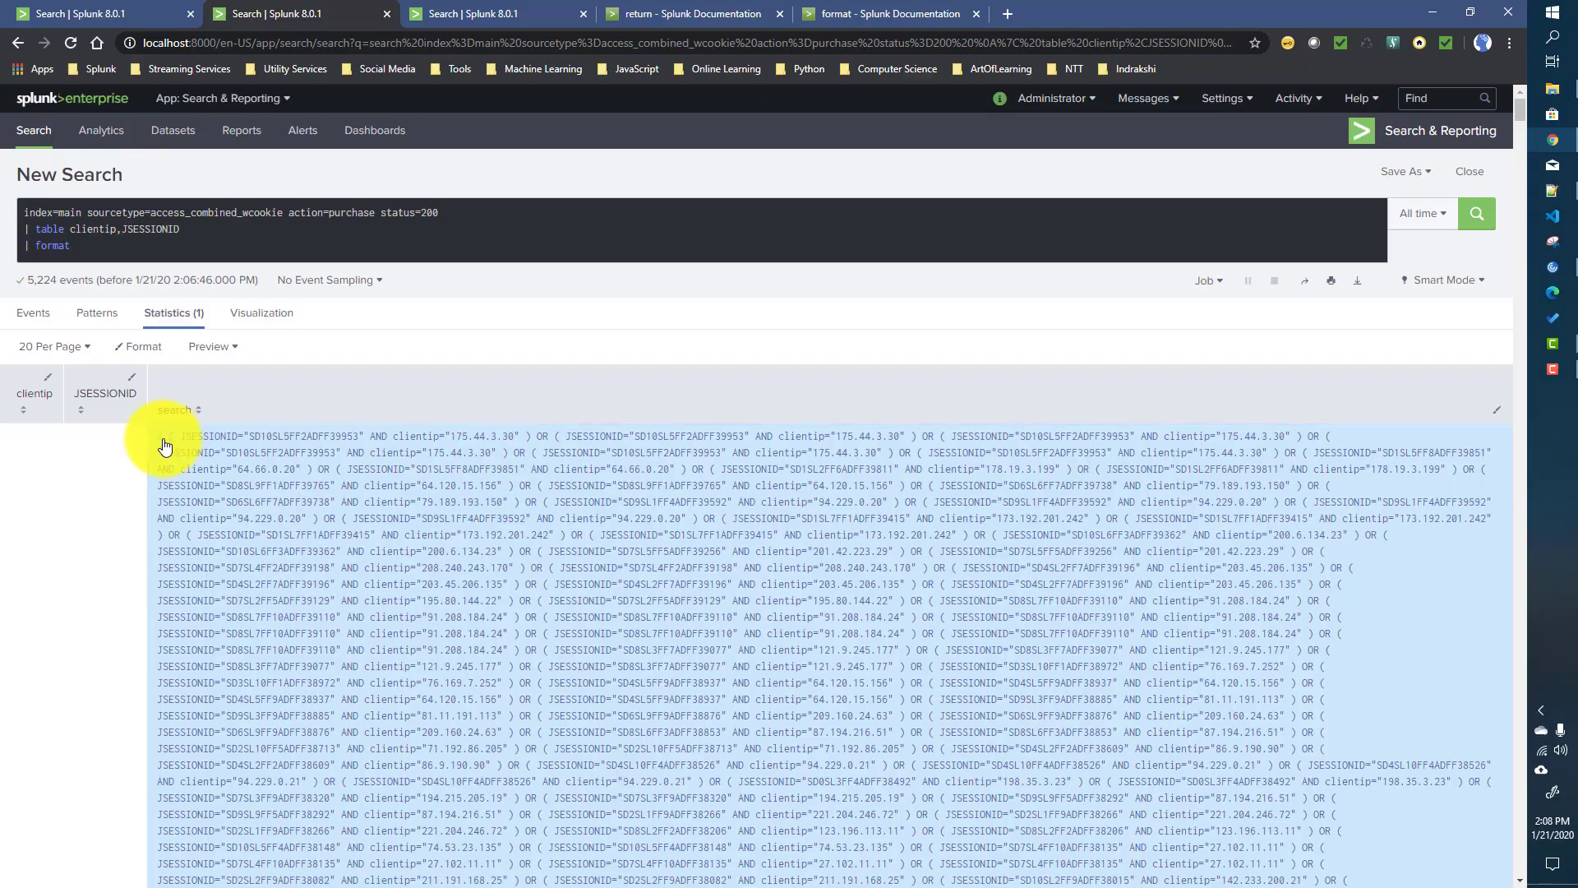
Find the outer closing parenthesis at the end of the formatted search string and return to the first OR between groups
scroll(387, 634, down, 15)
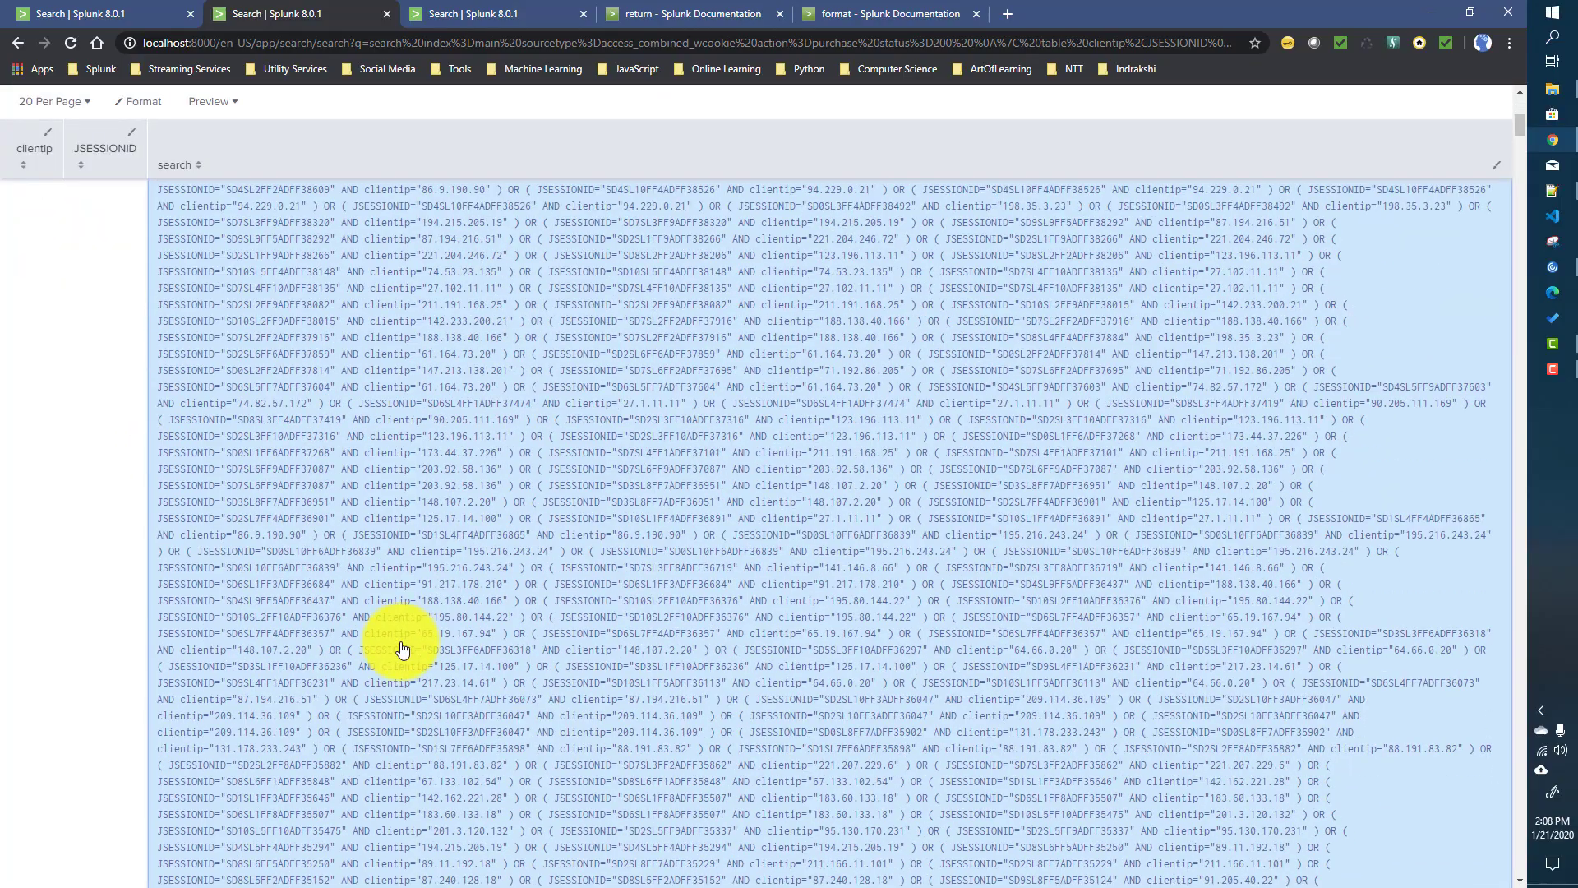
scroll(405, 640, down, 20)
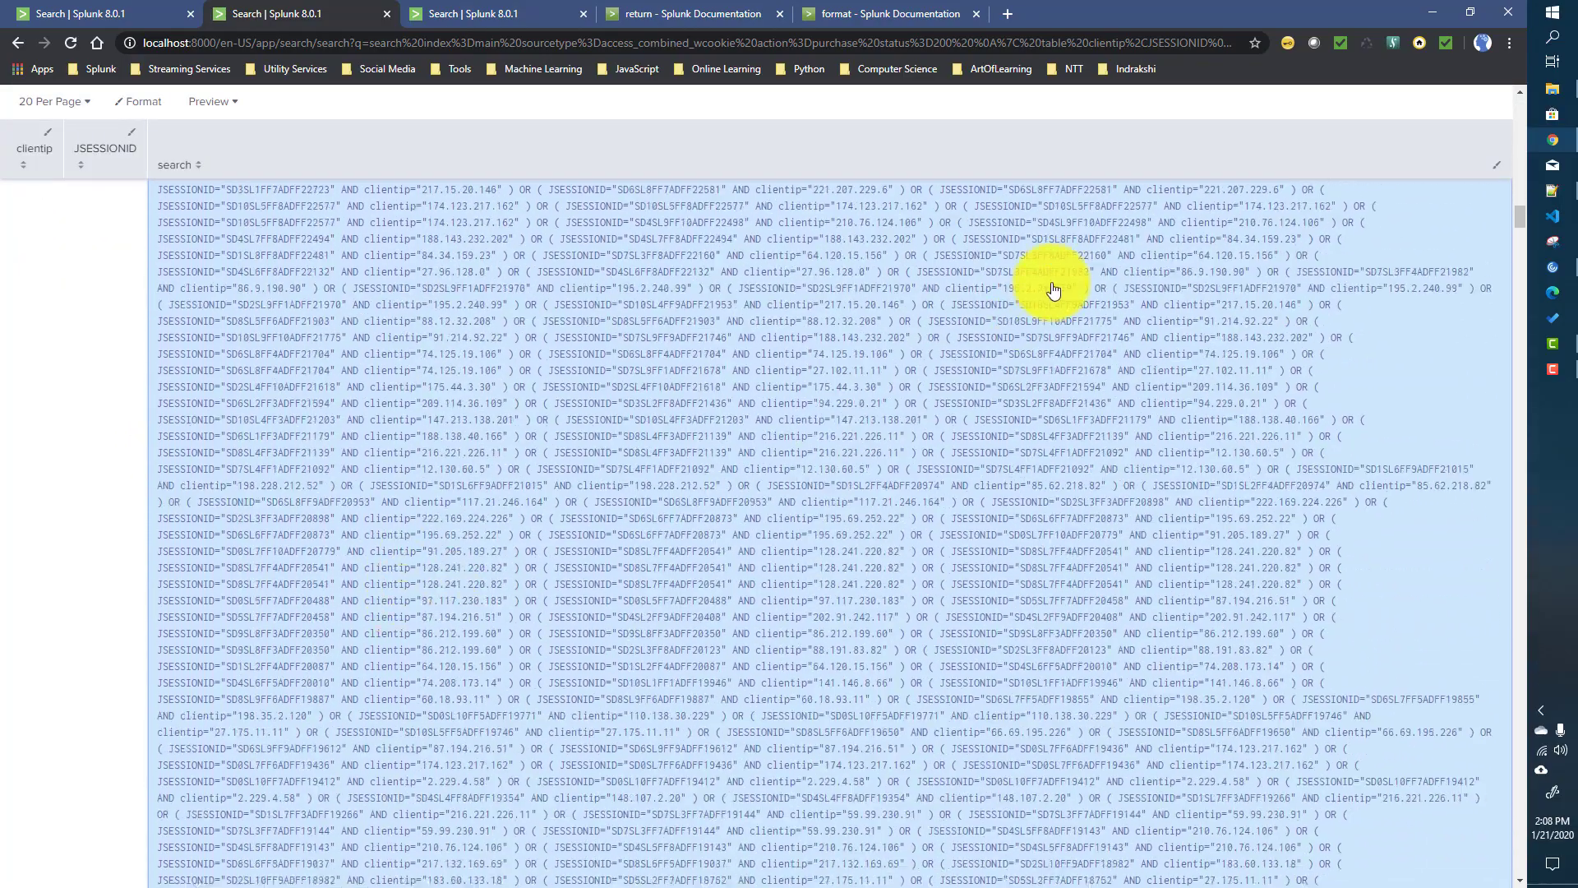
drag(1526, 228, 1526, 855)
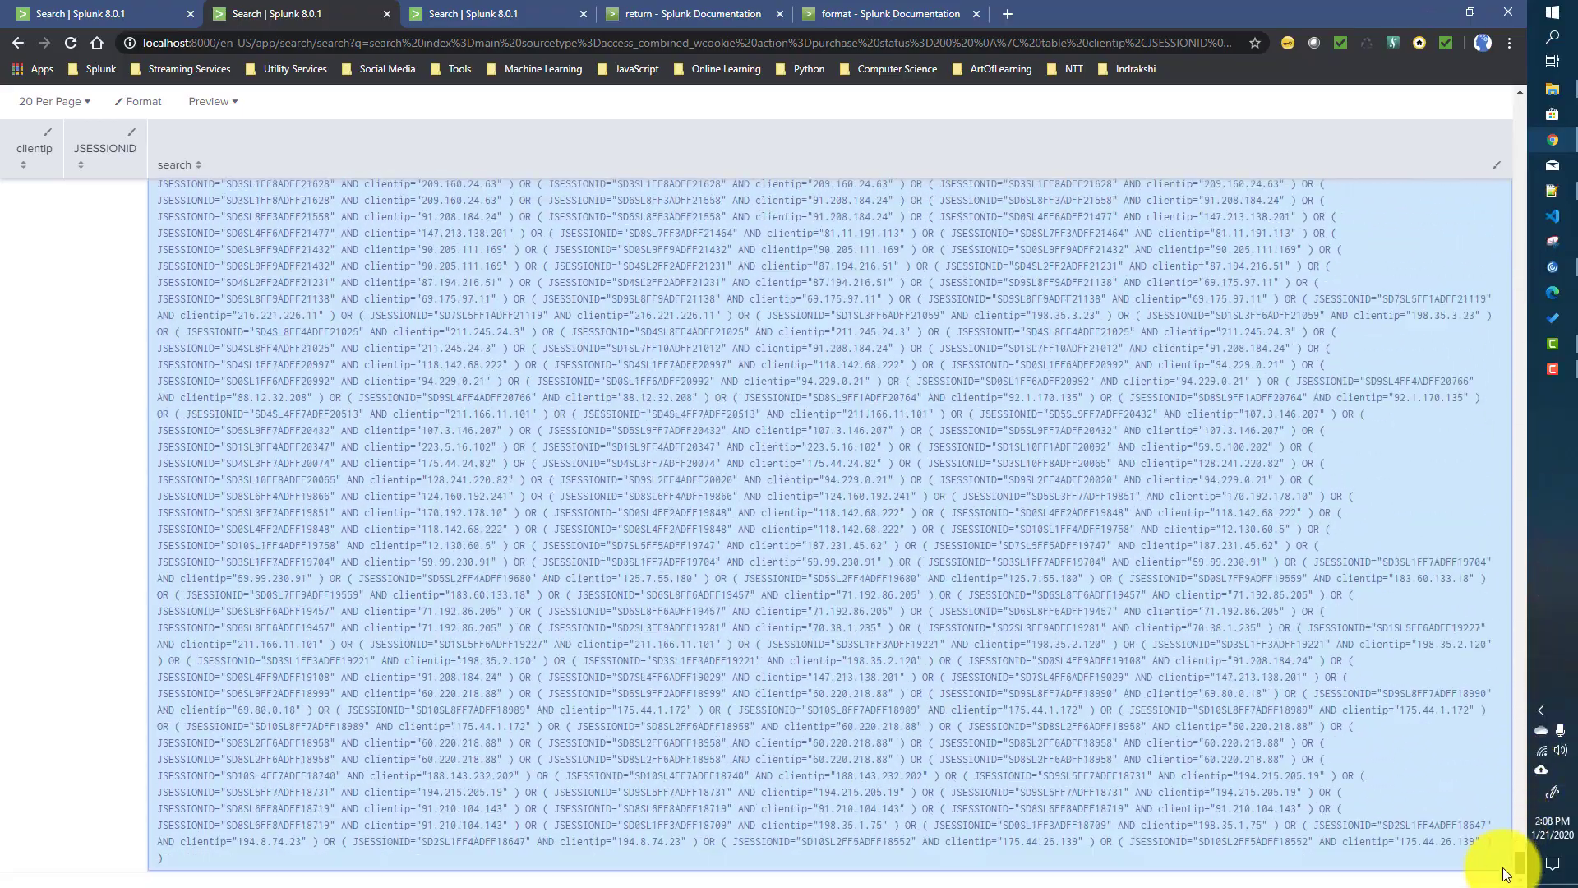
drag(147, 868, 158, 863)
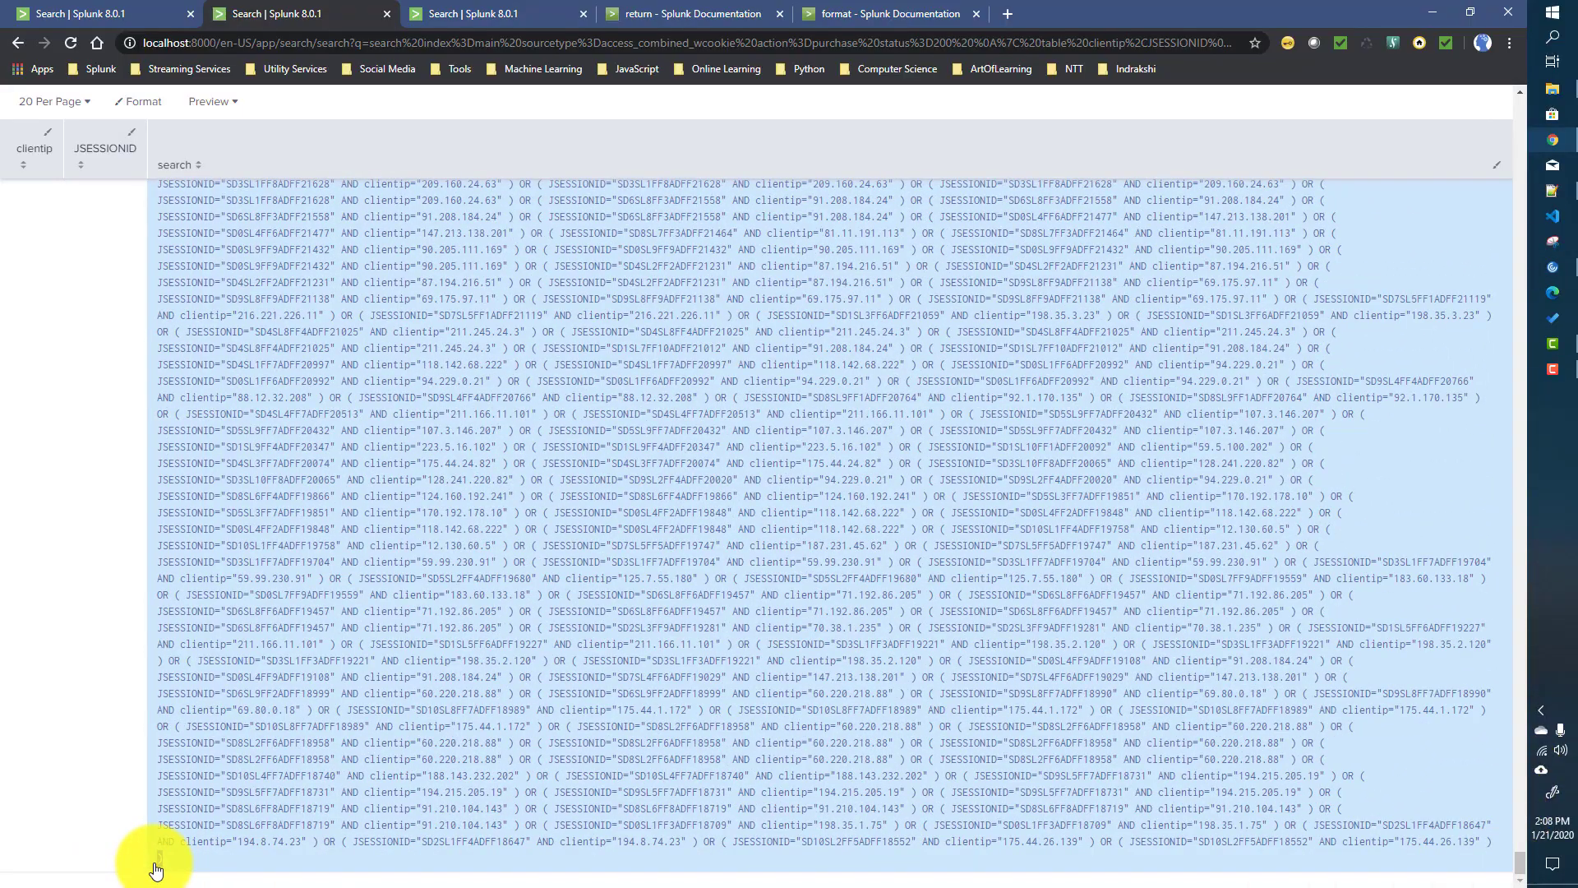
drag(1519, 859, 1496, 107)
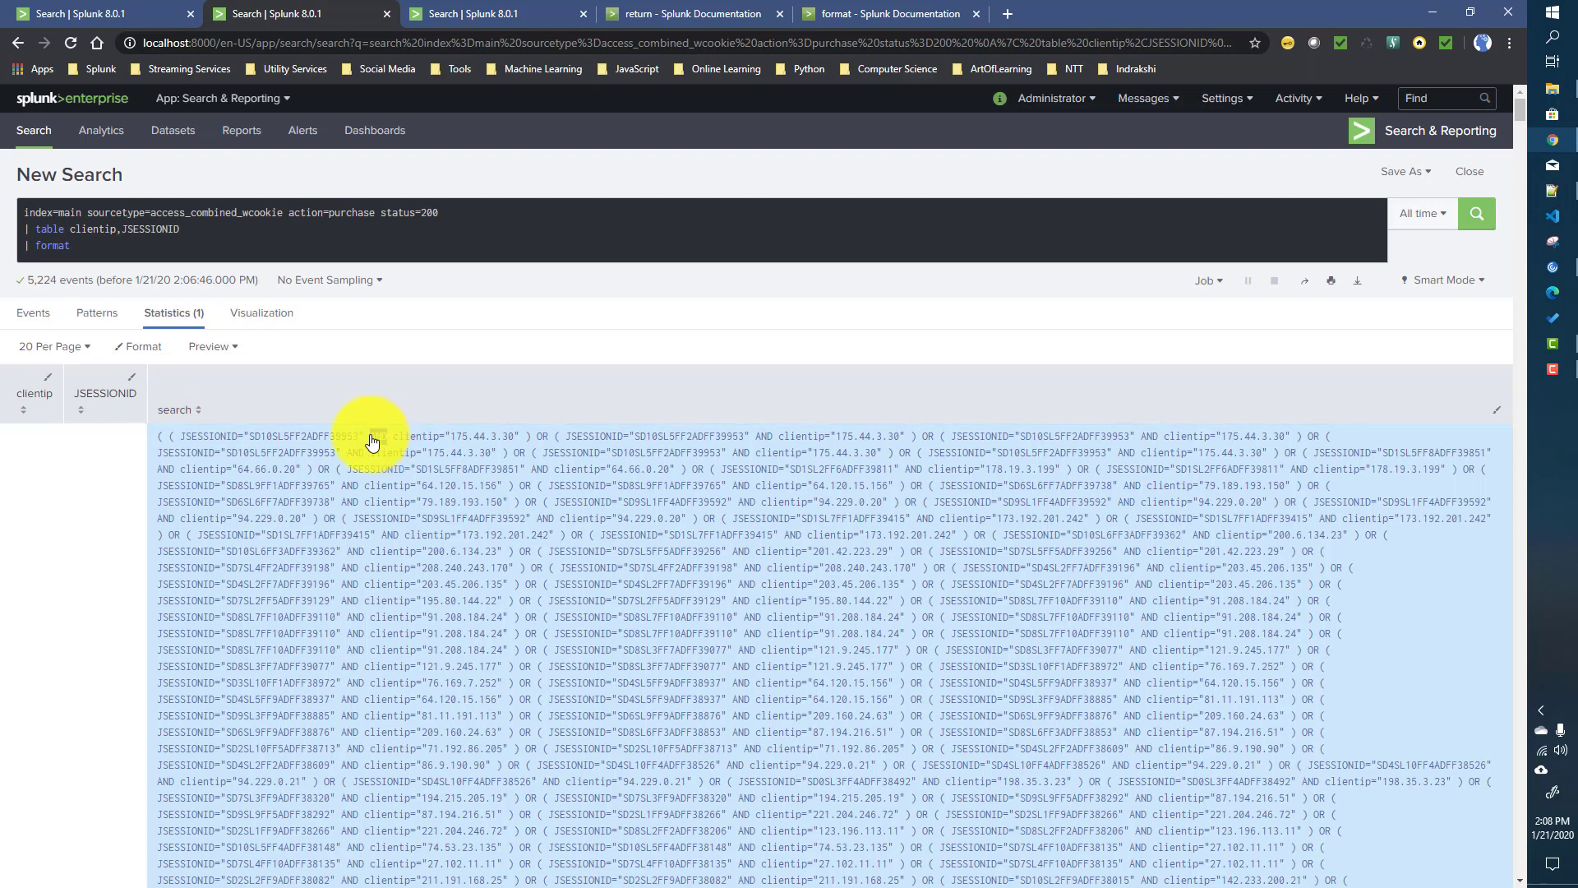
double_click(541, 436)
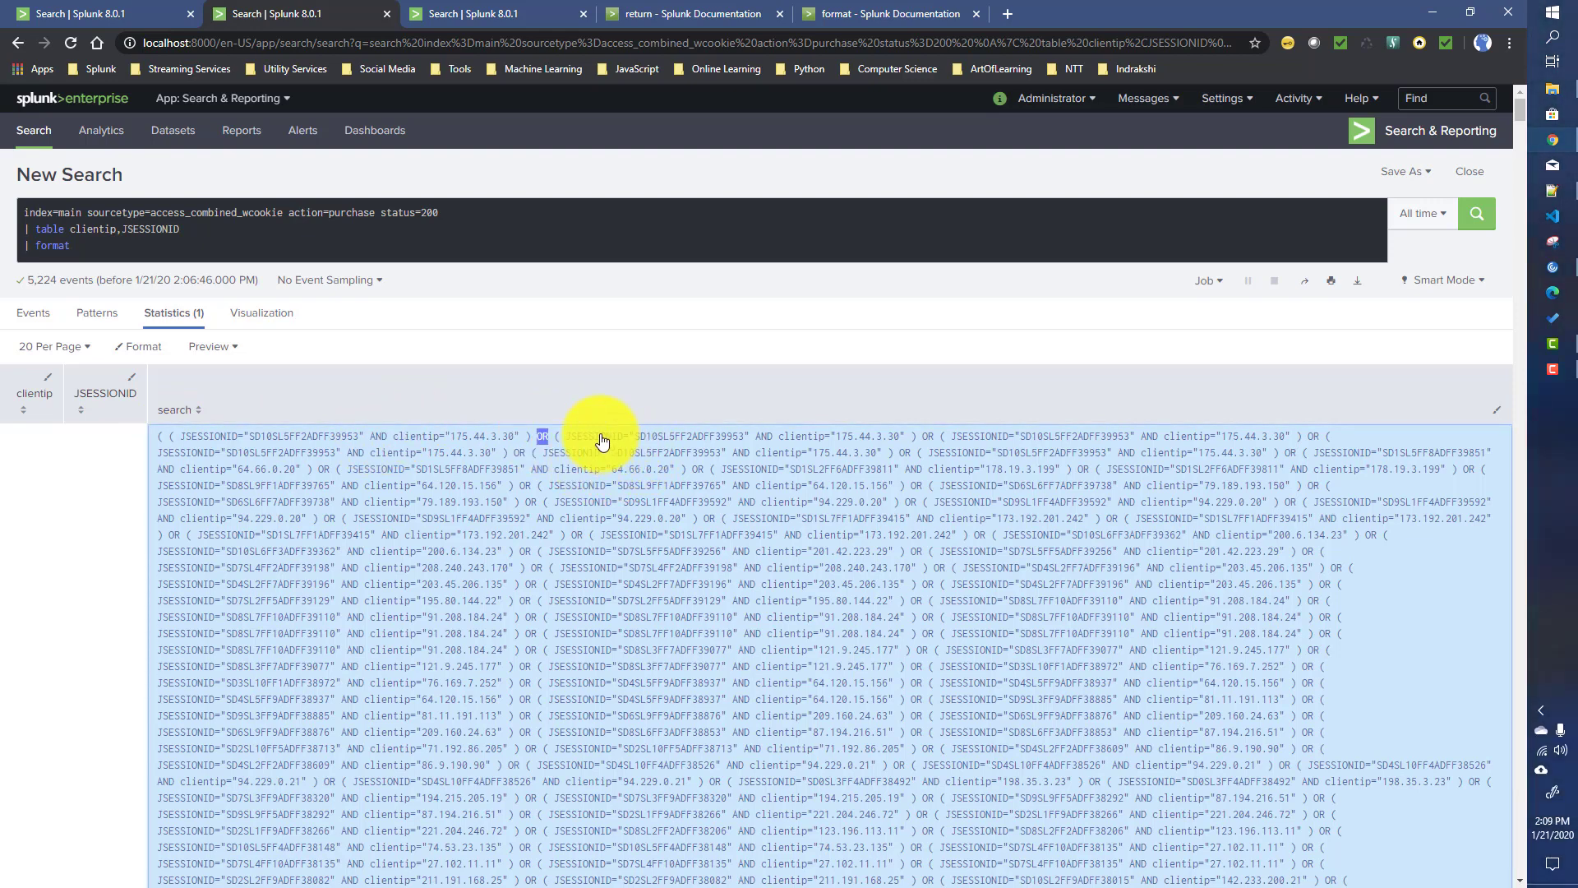
Read the format command's syntax, optional arguments and usage section in the Splunk documentation
click(865, 12)
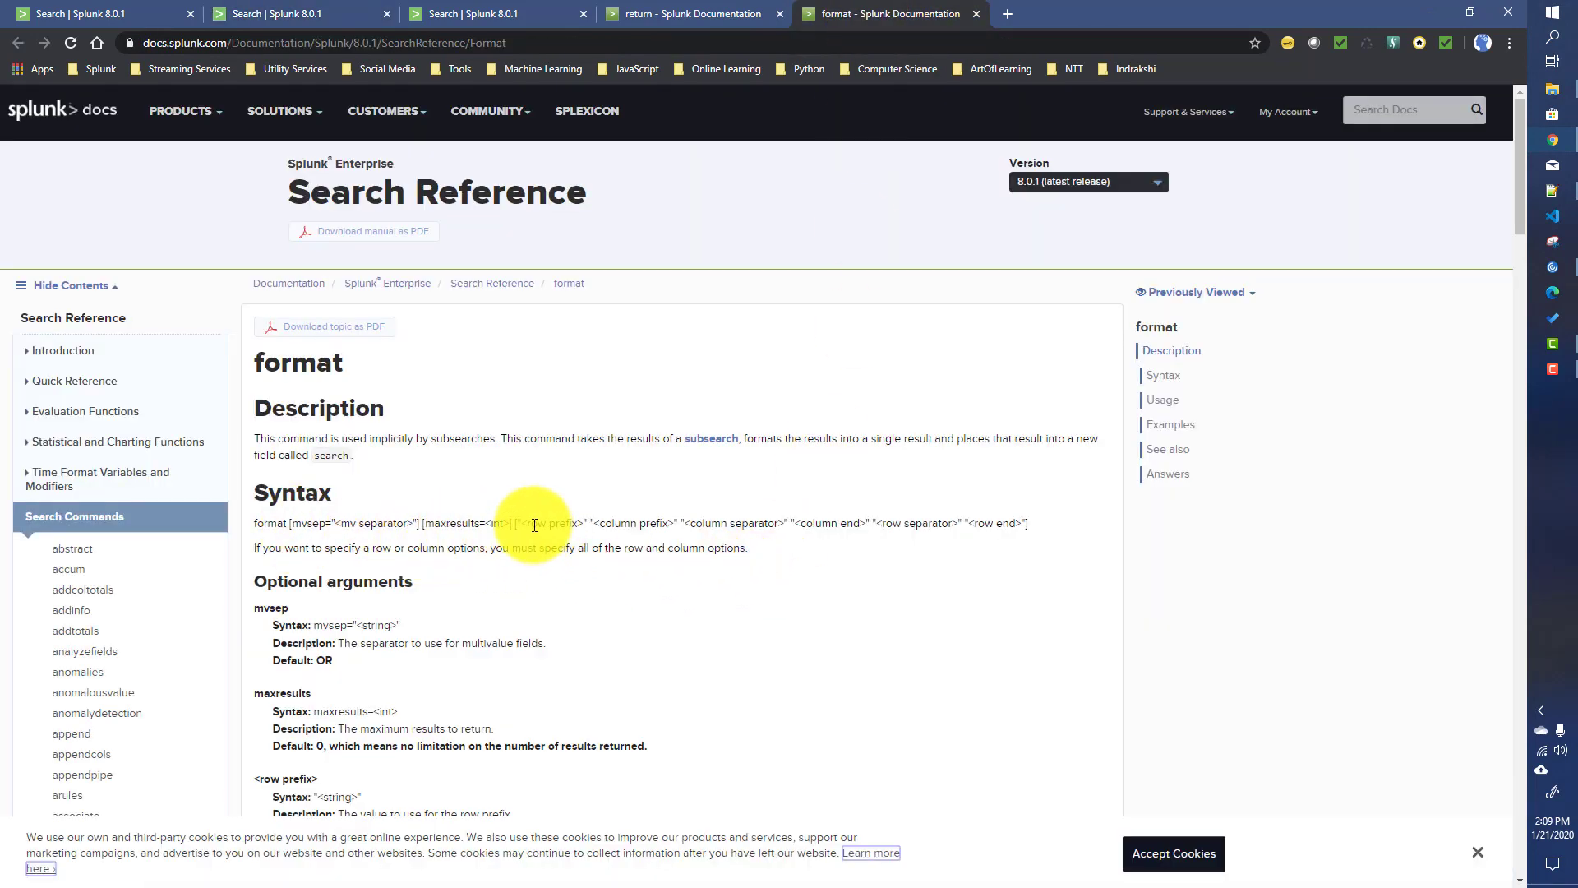
drag(530, 525, 758, 523)
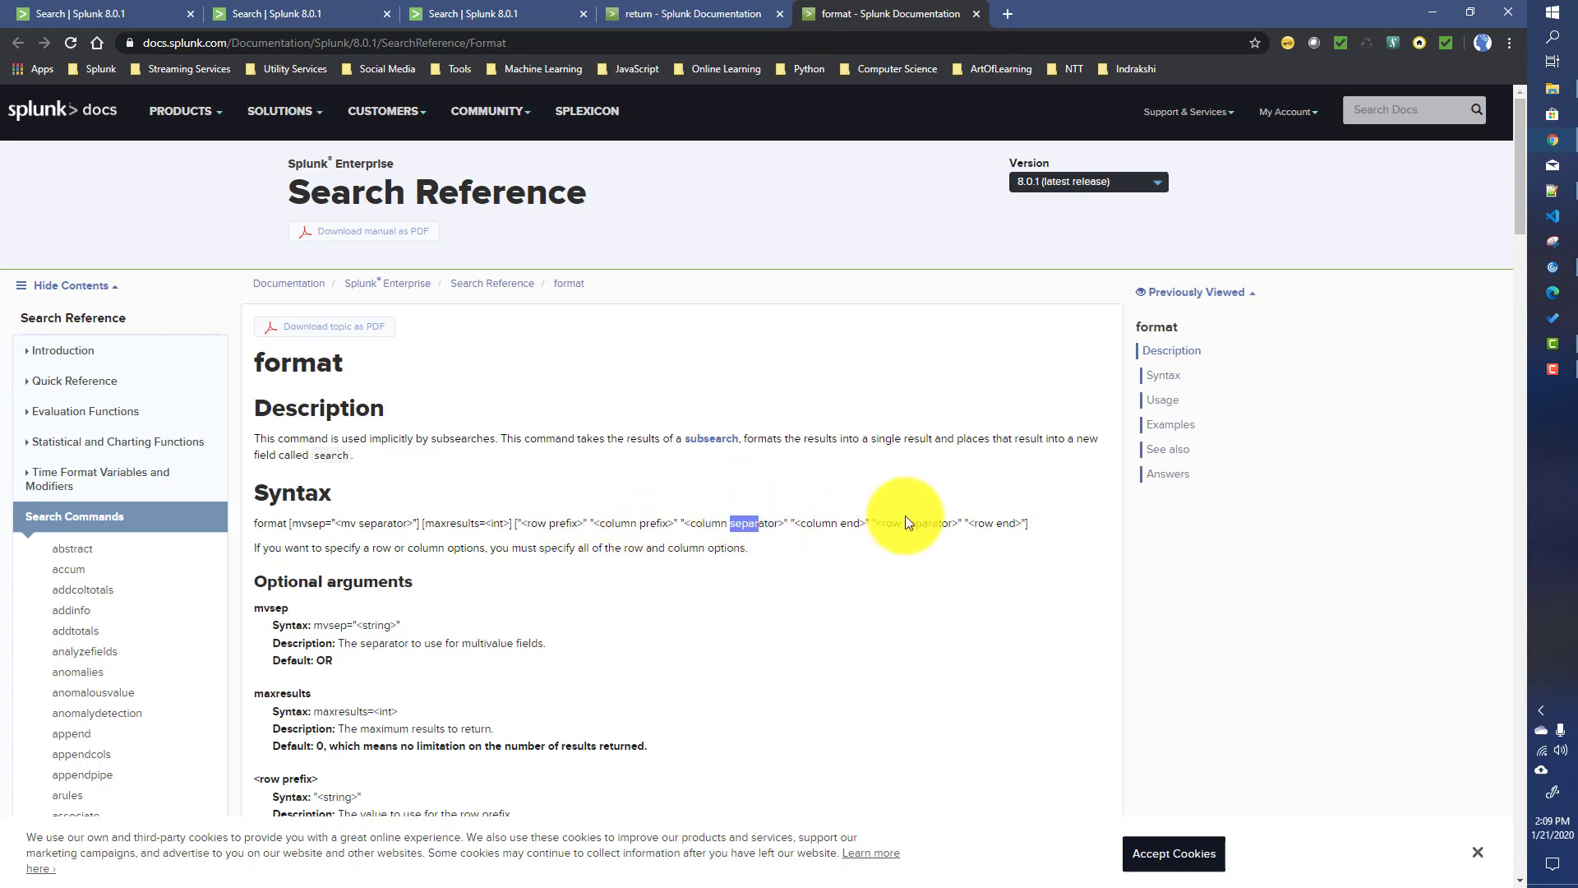
scroll(1012, 536, down, 8)
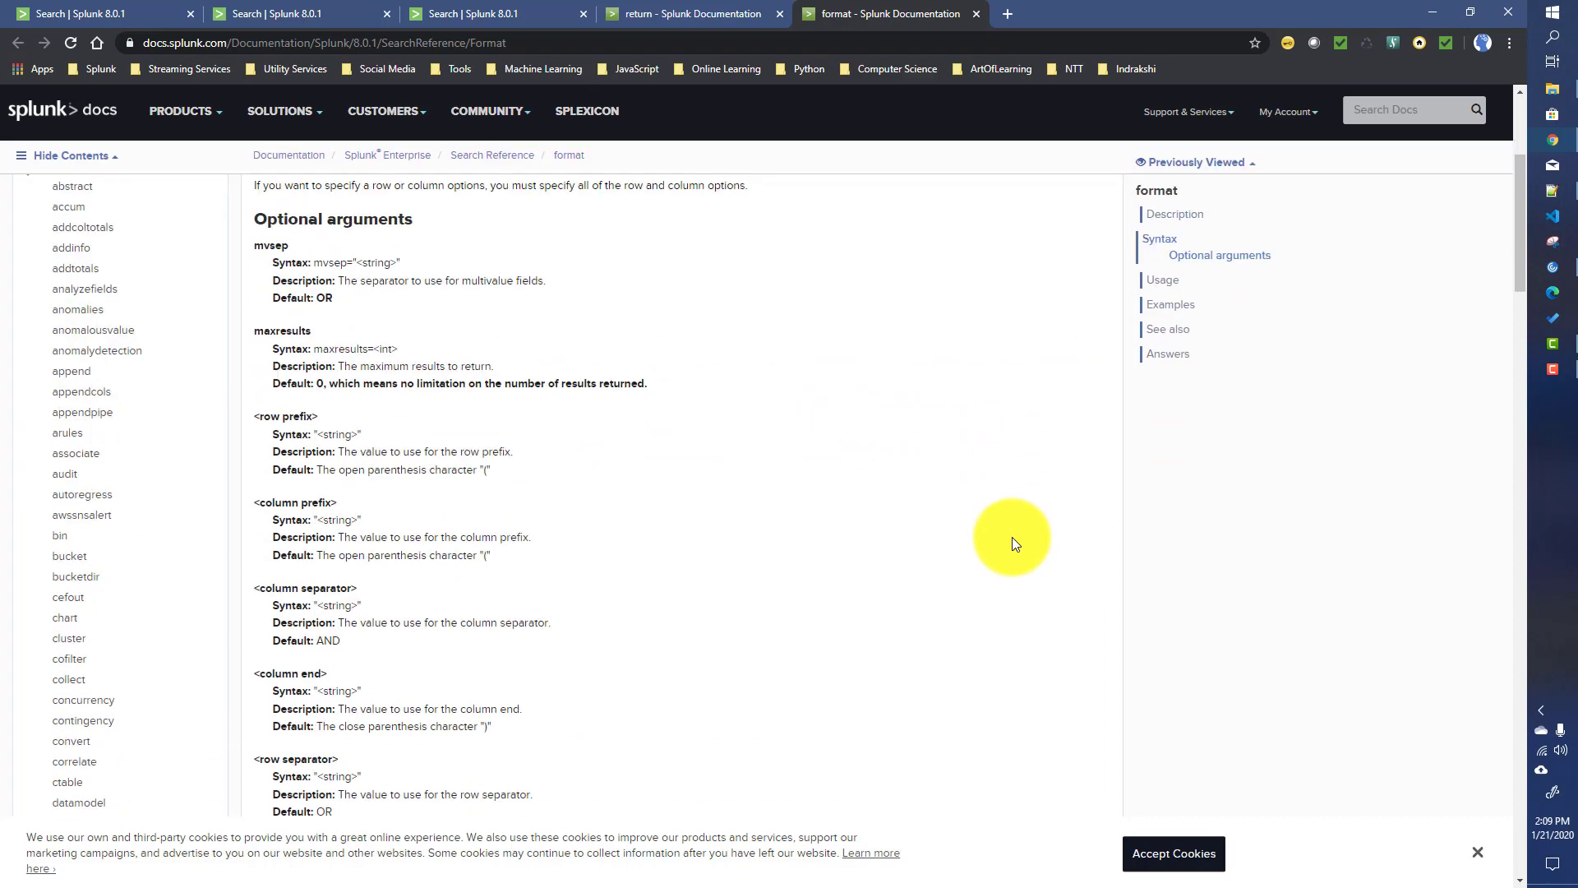
scroll(1015, 544, down, 5)
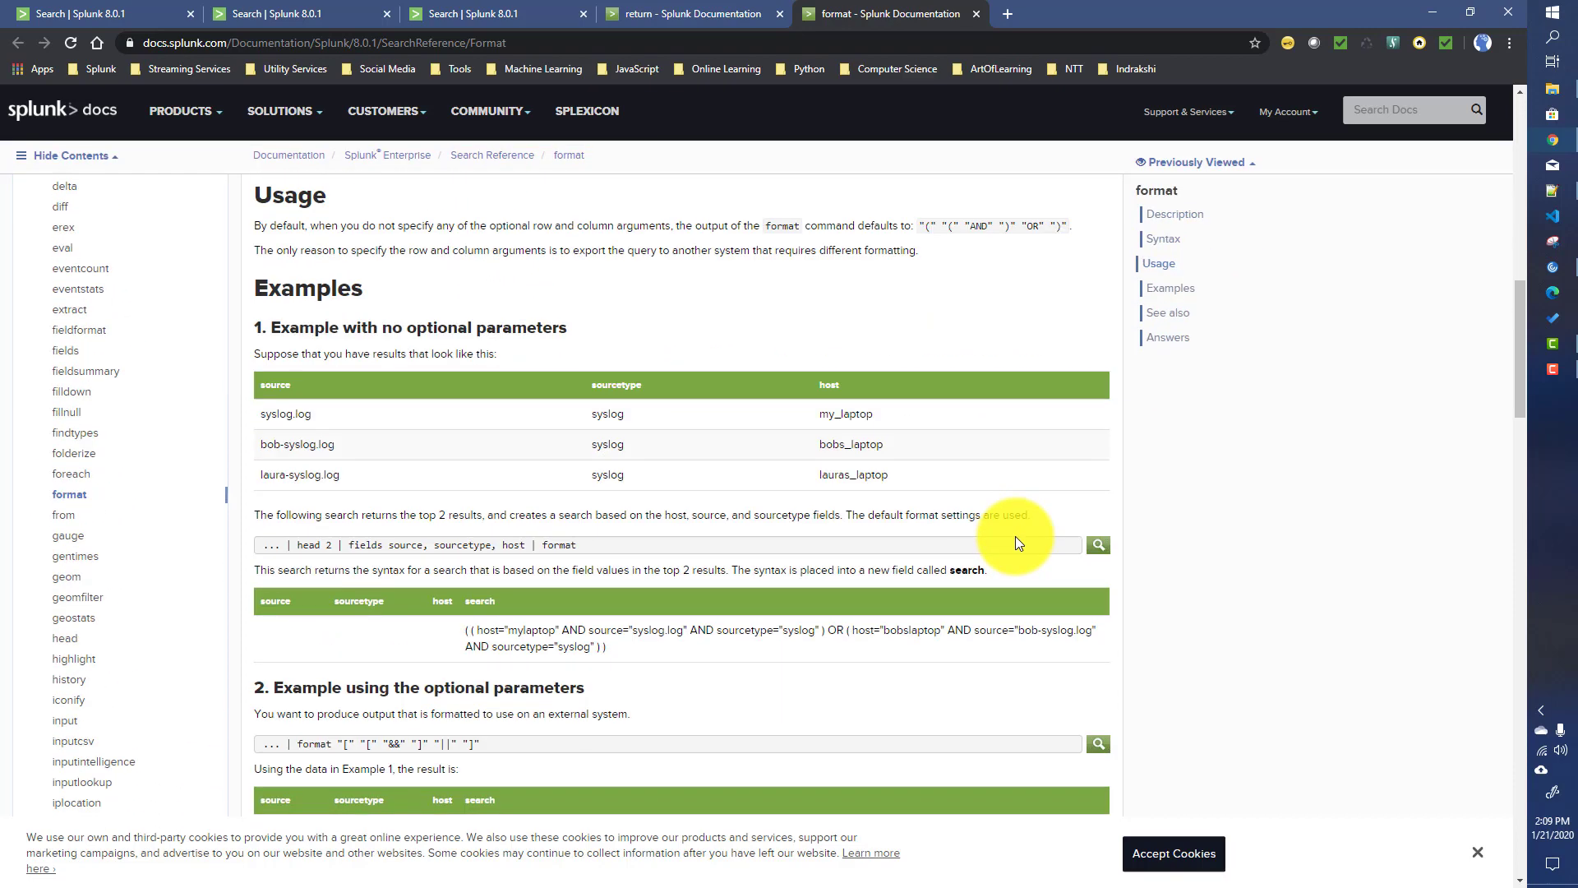
Copy the default arguments "(" "(" "AND" ")" "OR" ")" from the documentation's Usage section and append them to the format line of the clientip,JSESSIONID search
triple_click(919, 221)
click(915, 224)
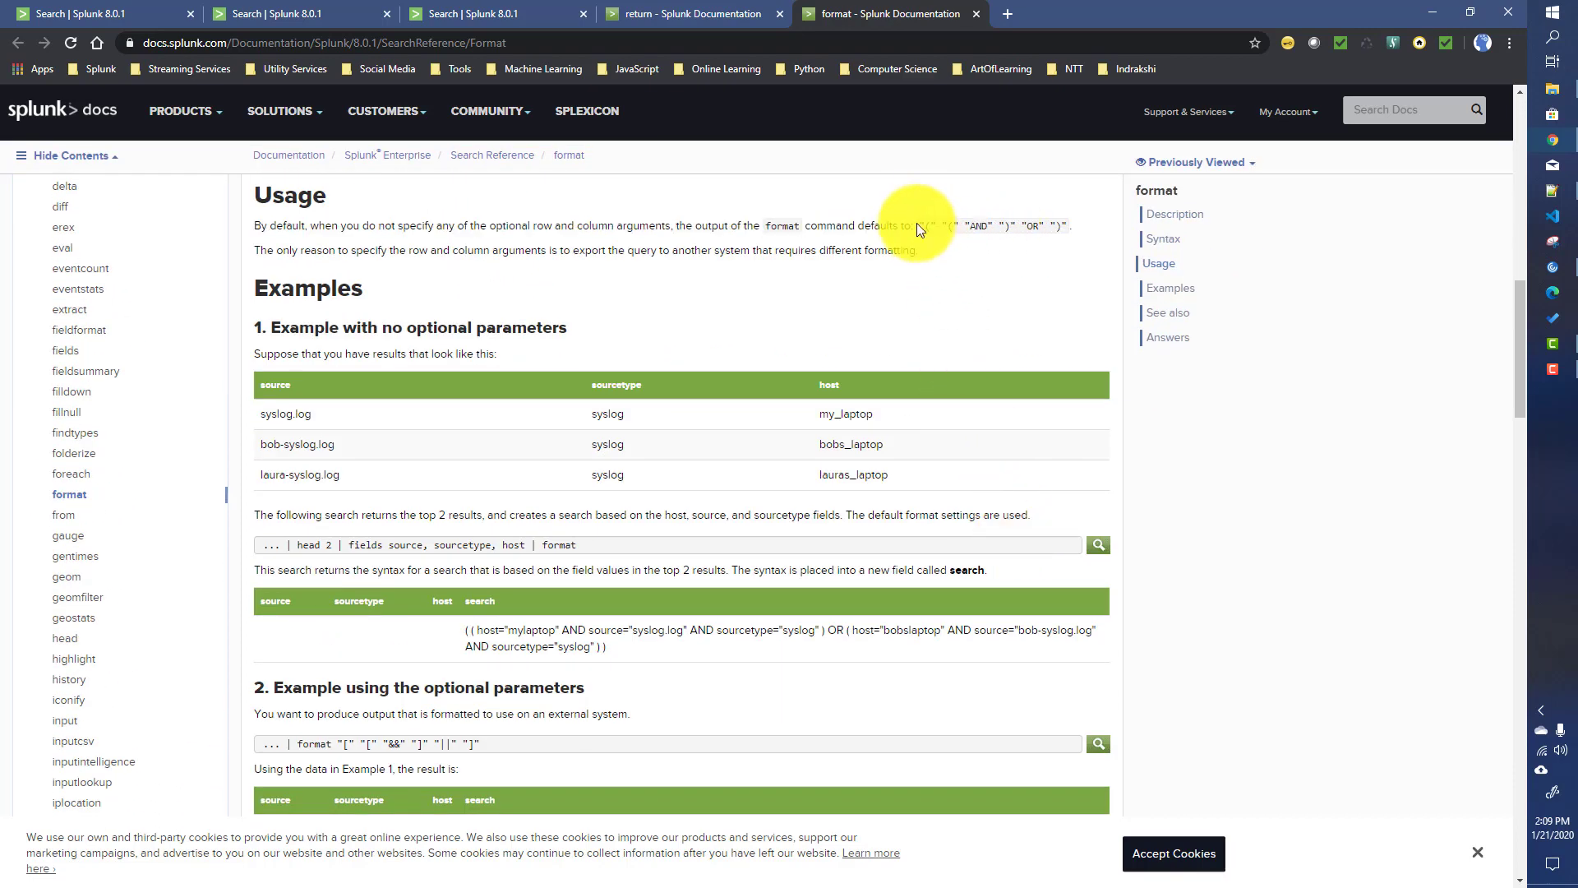
drag(920, 220, 1067, 223)
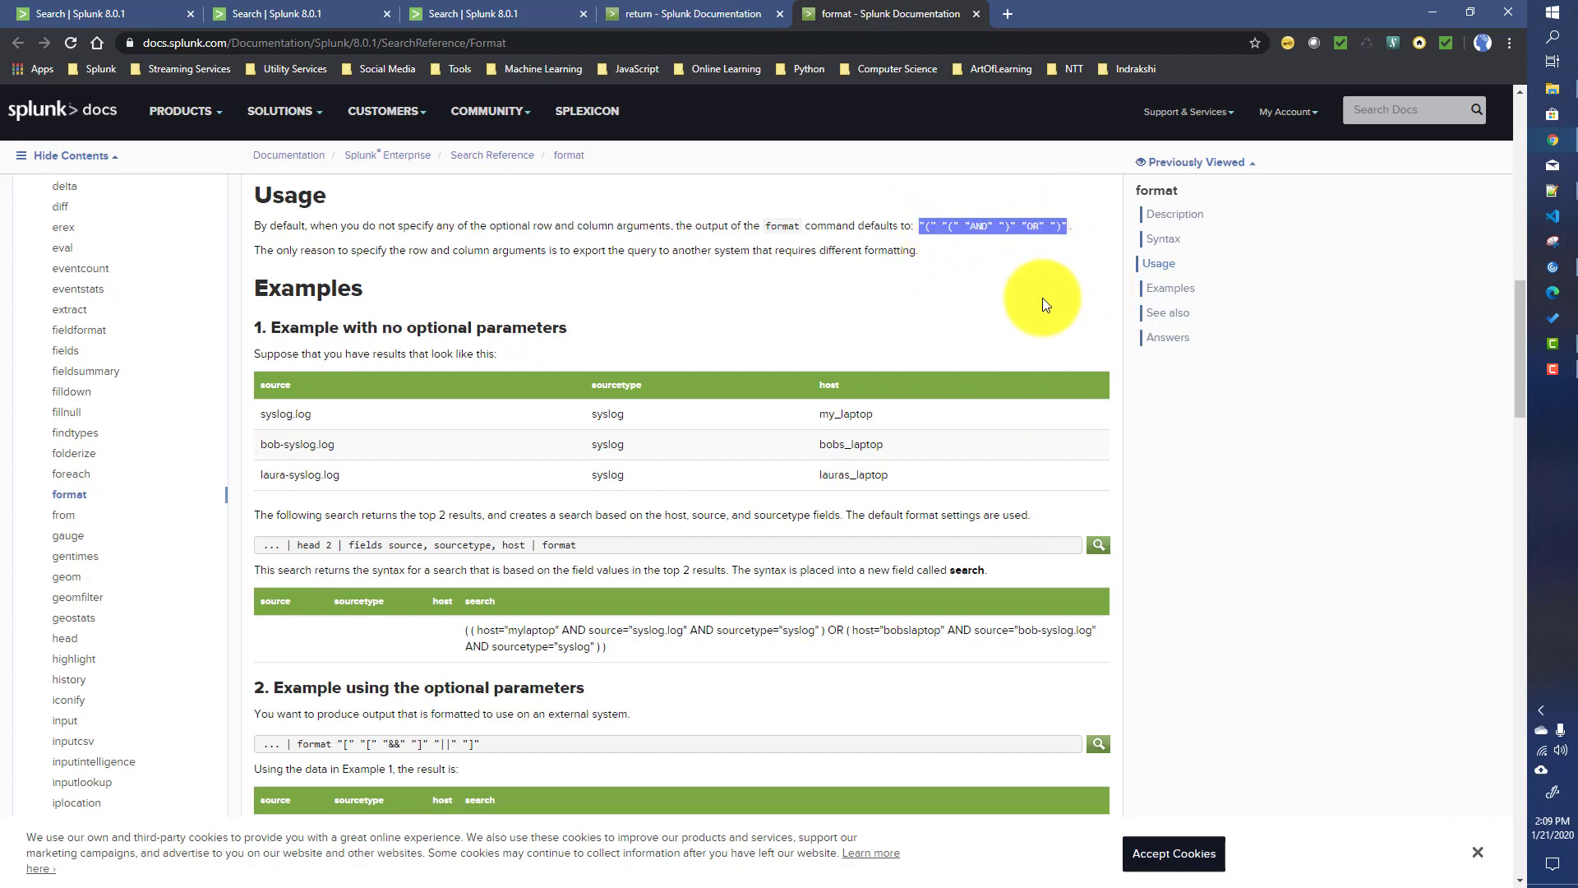
click(115, 18)
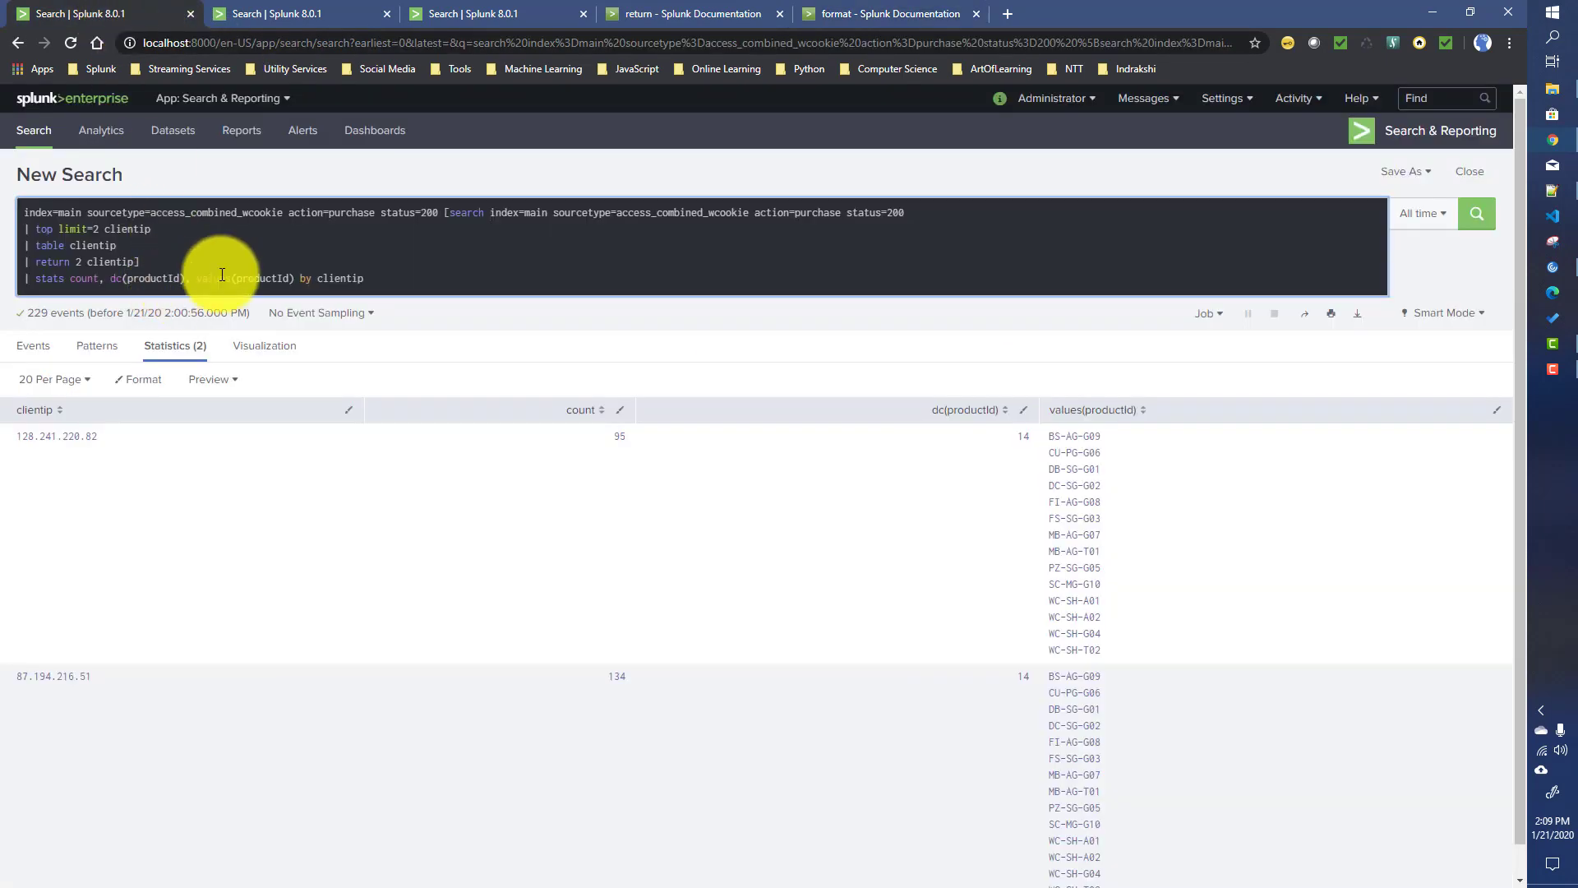
click(293, 6)
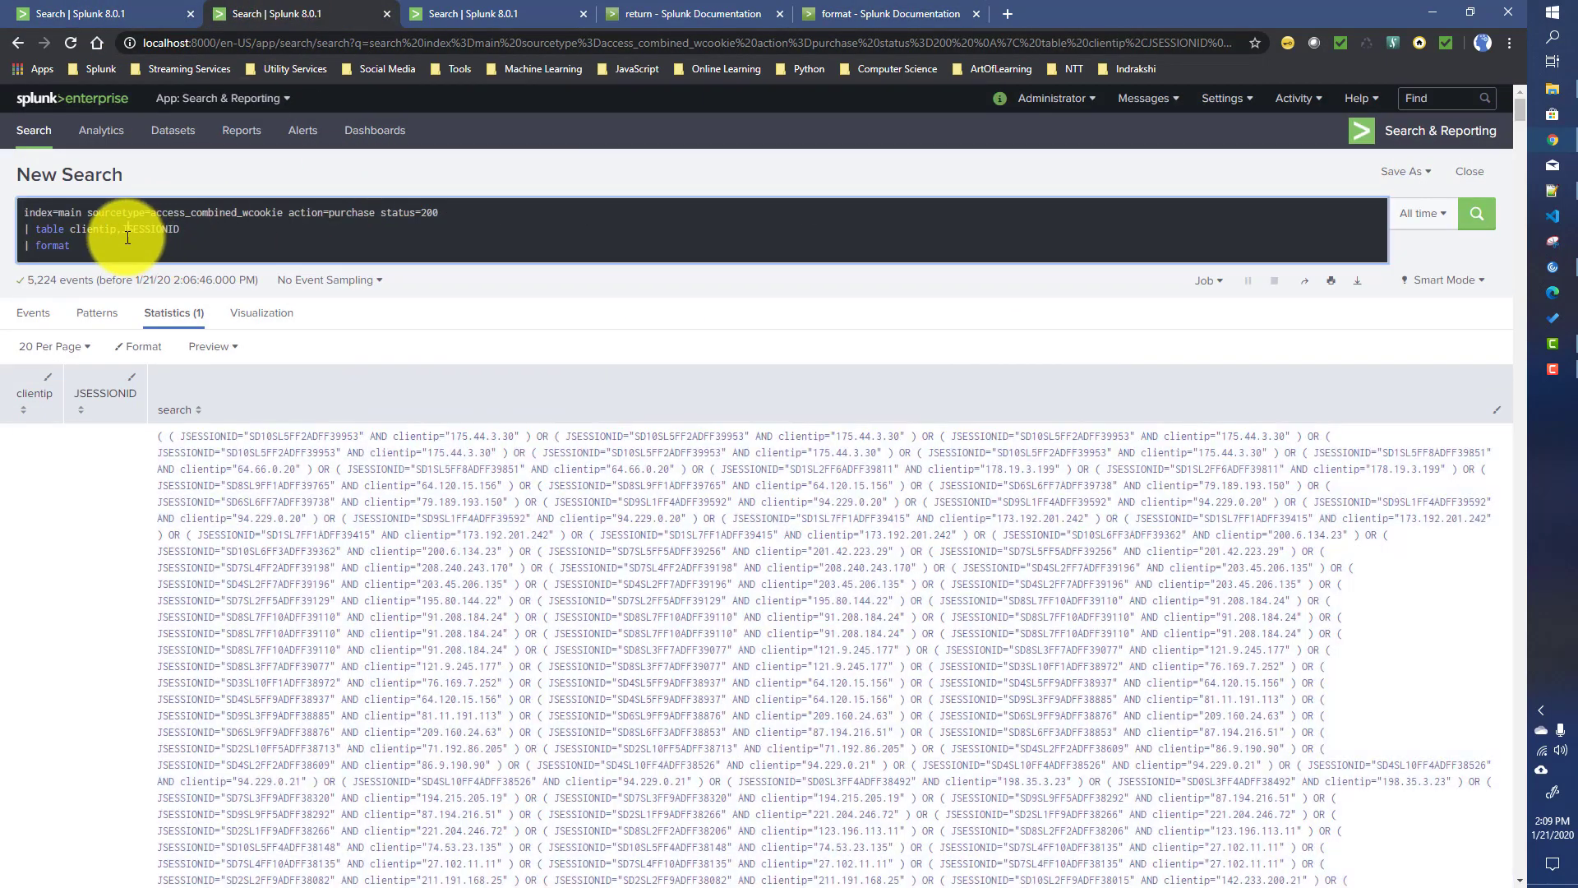
click(90, 247)
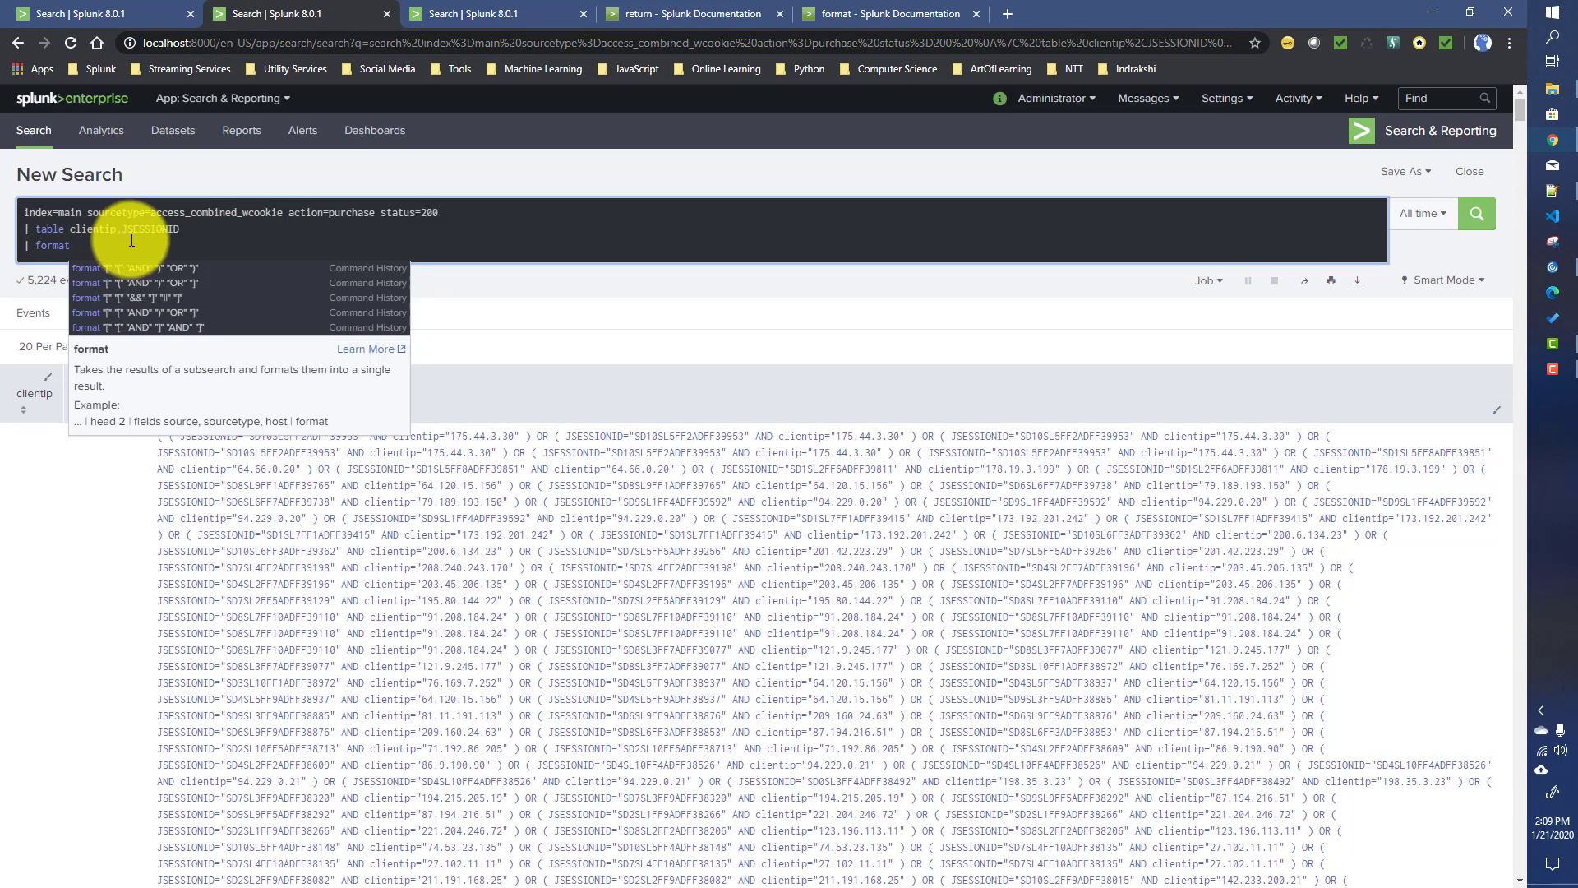
click(317, 248)
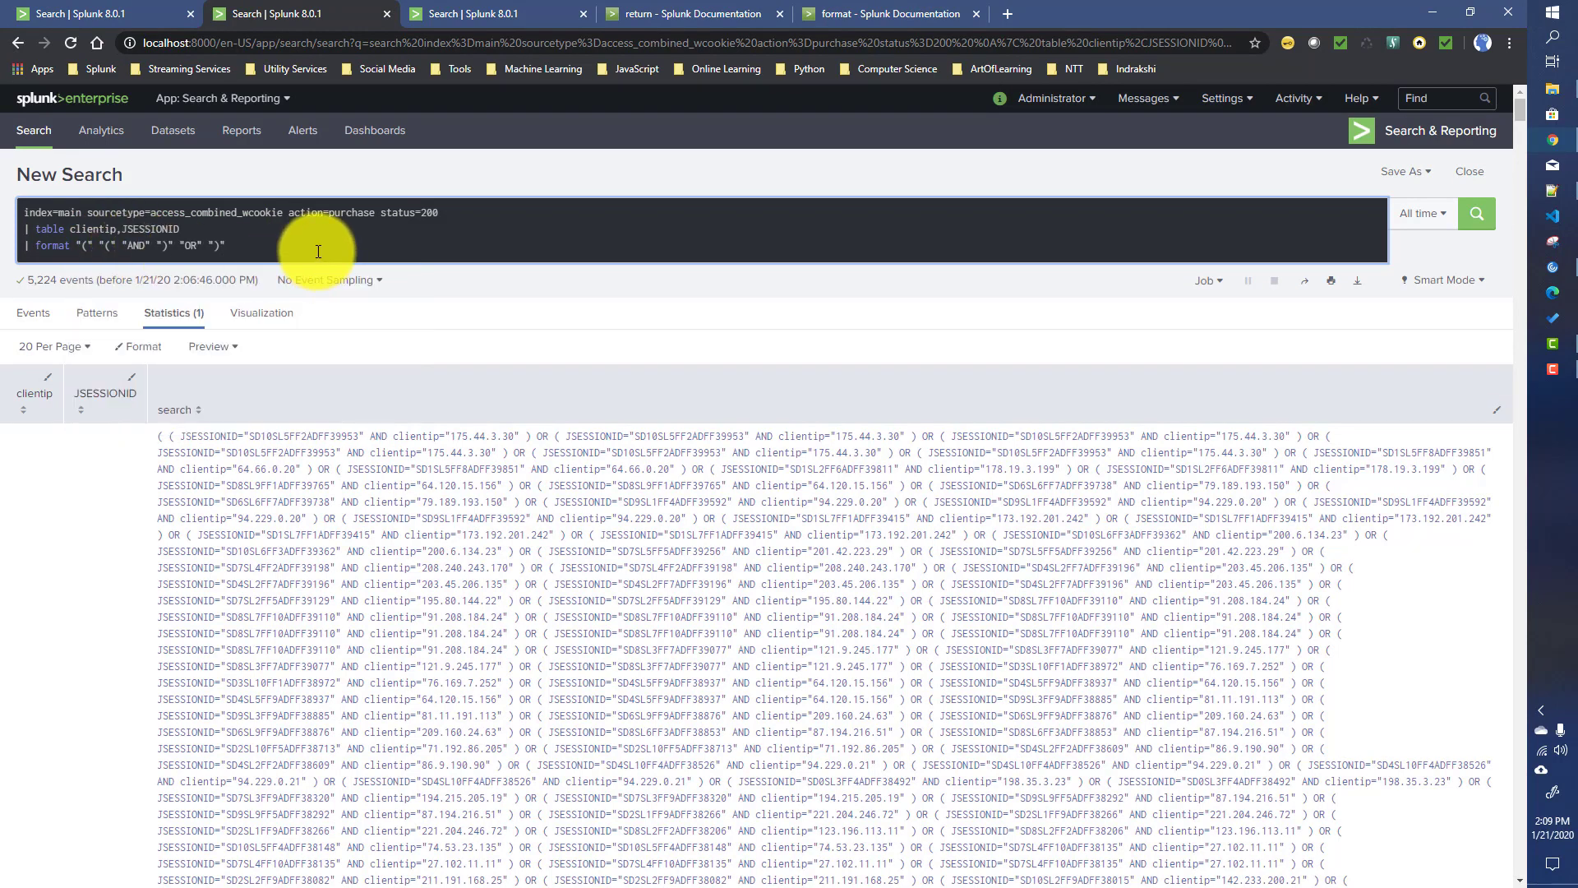
Change format's row prefix to "[" and its row end to "]", and run the search
click(86, 246)
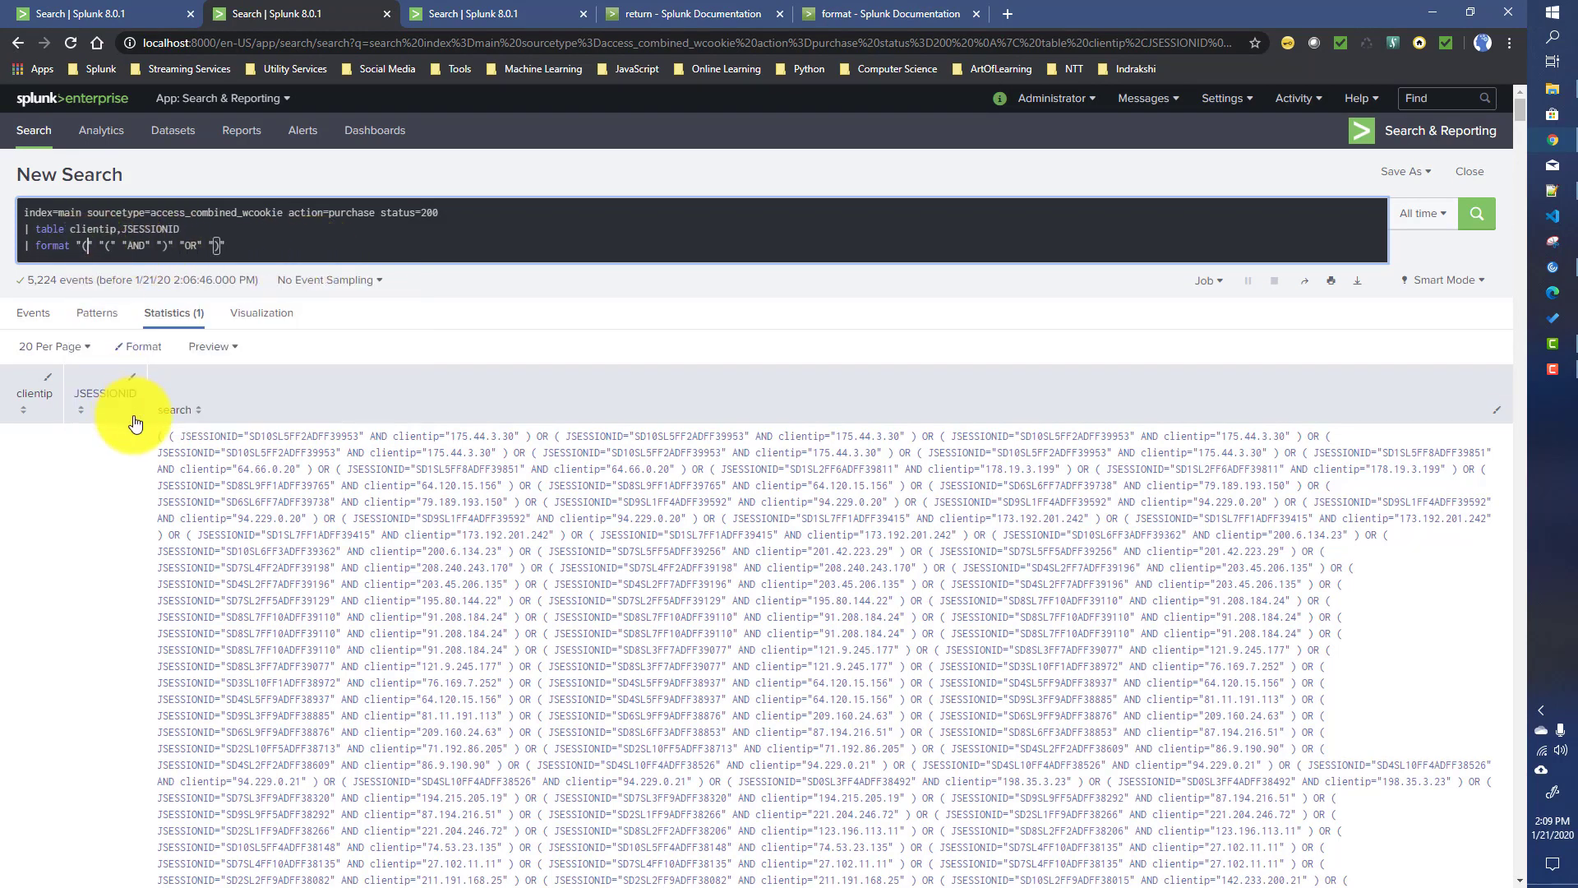
triple_click(161, 444)
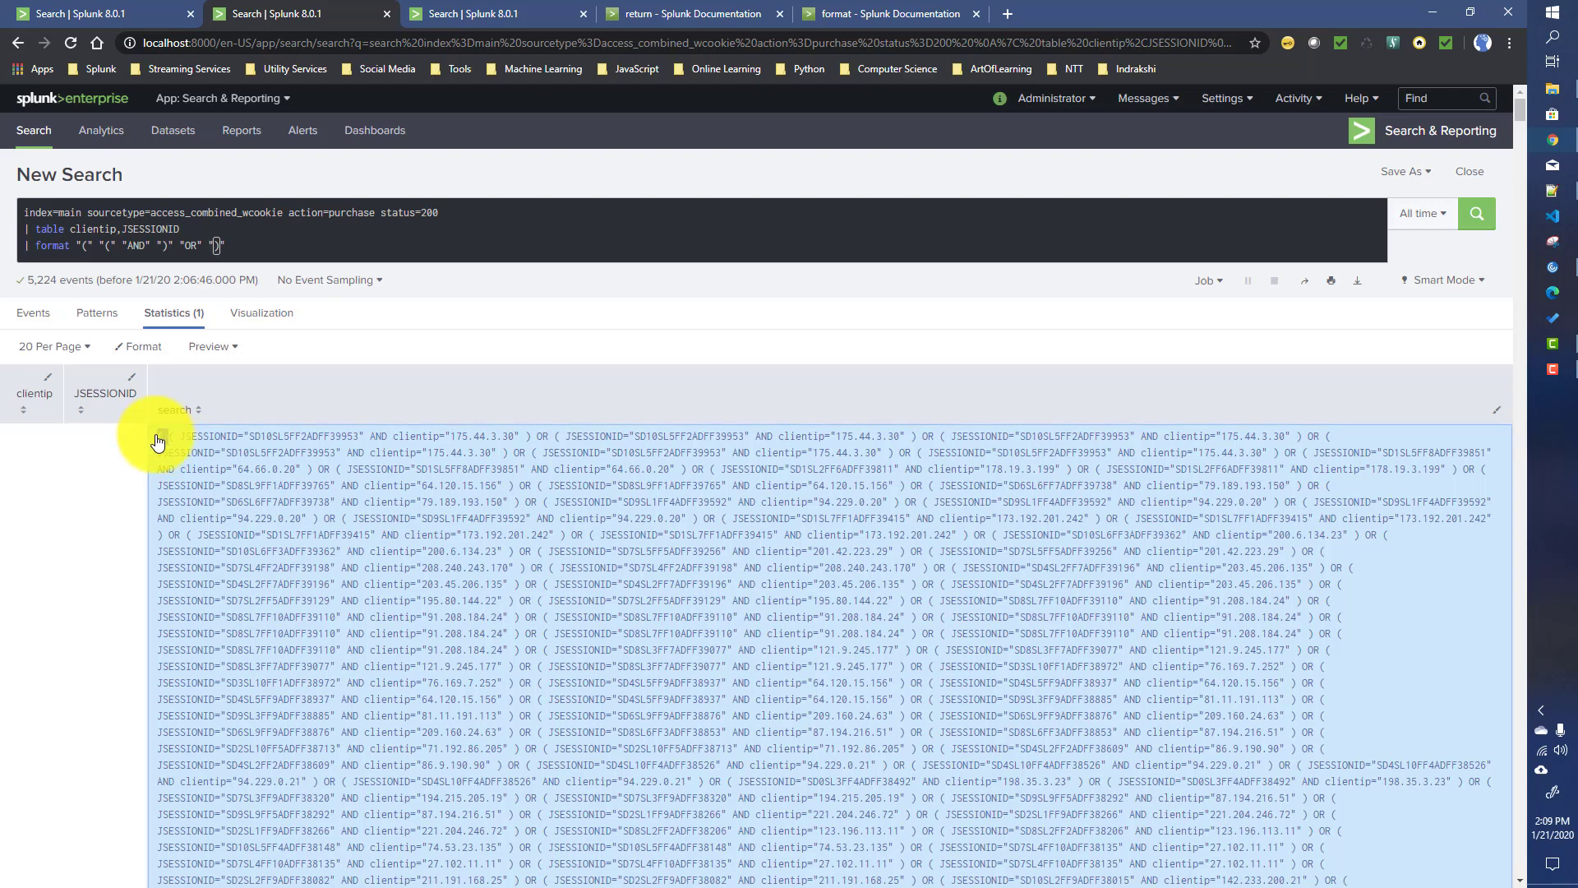
click(222, 245)
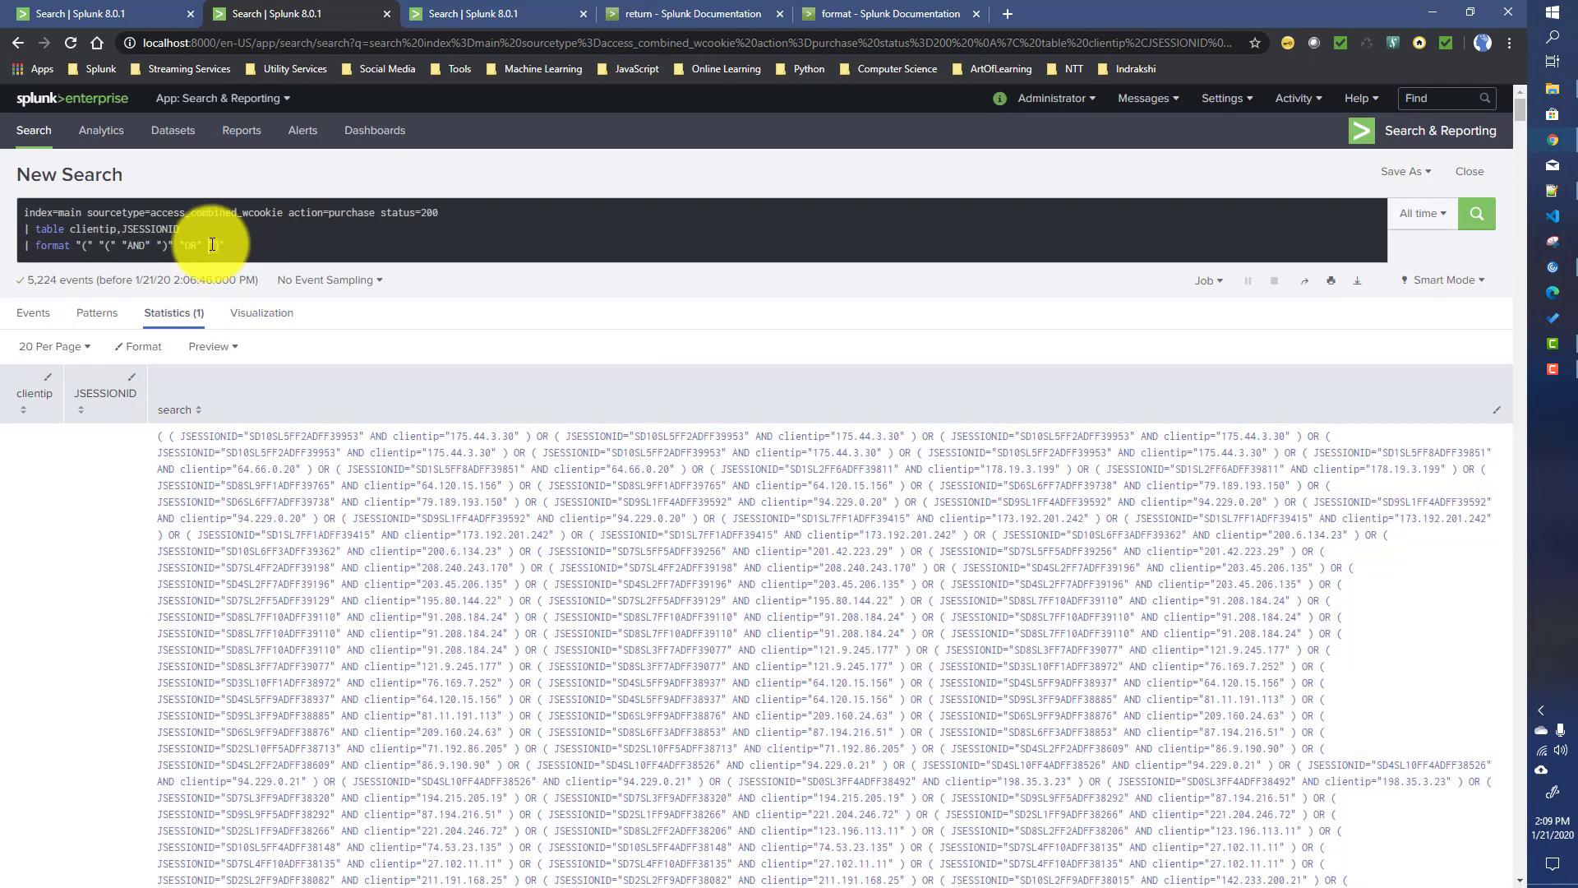
click(88, 240)
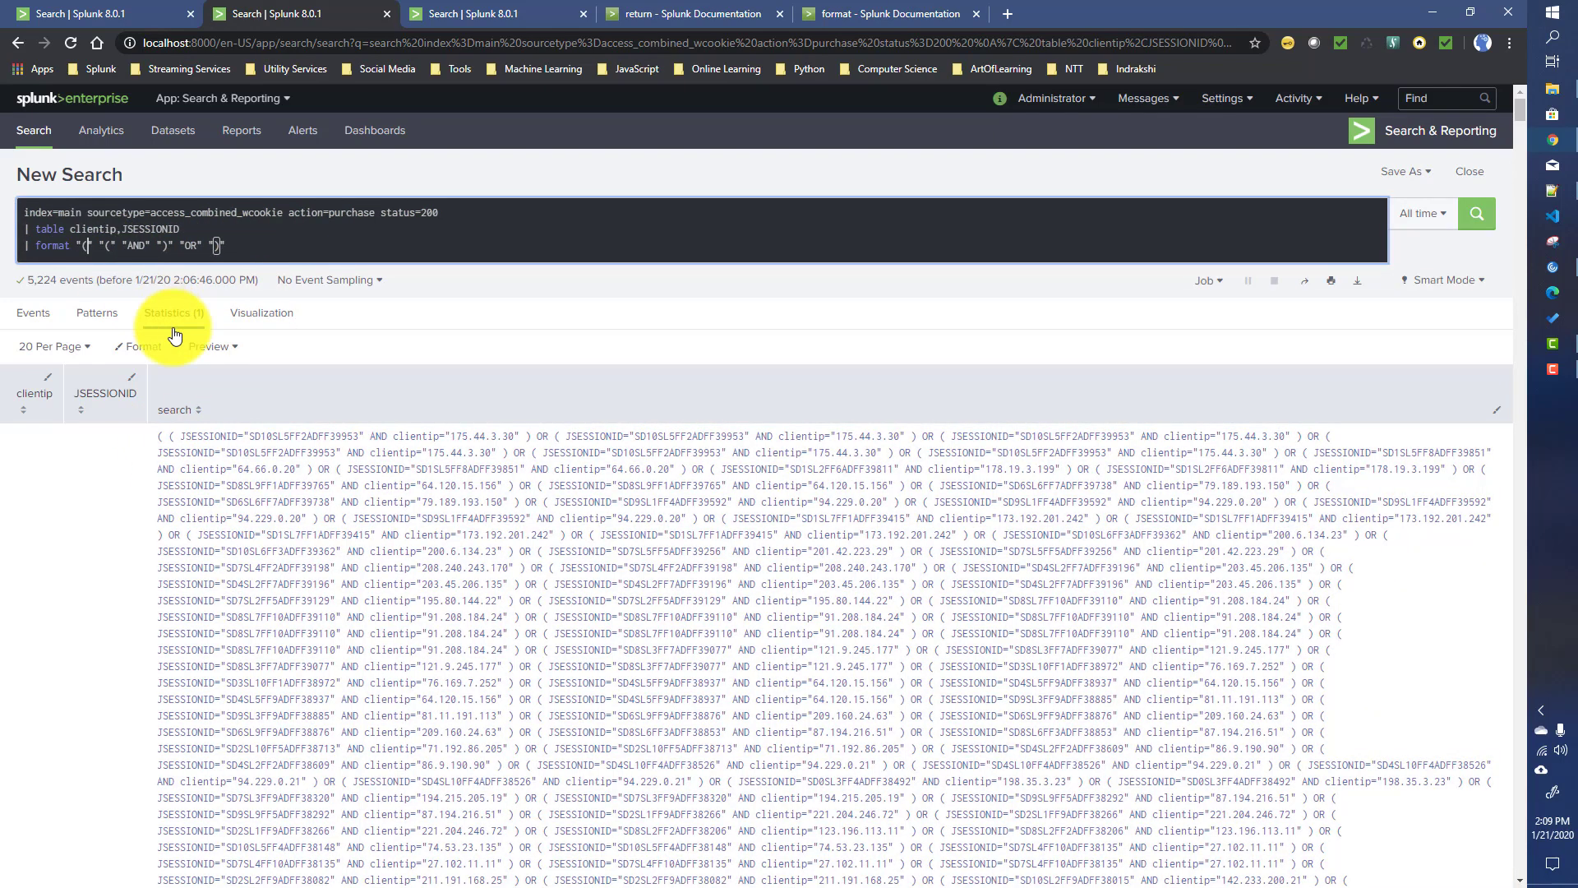
click(215, 245)
key(BackSpace)
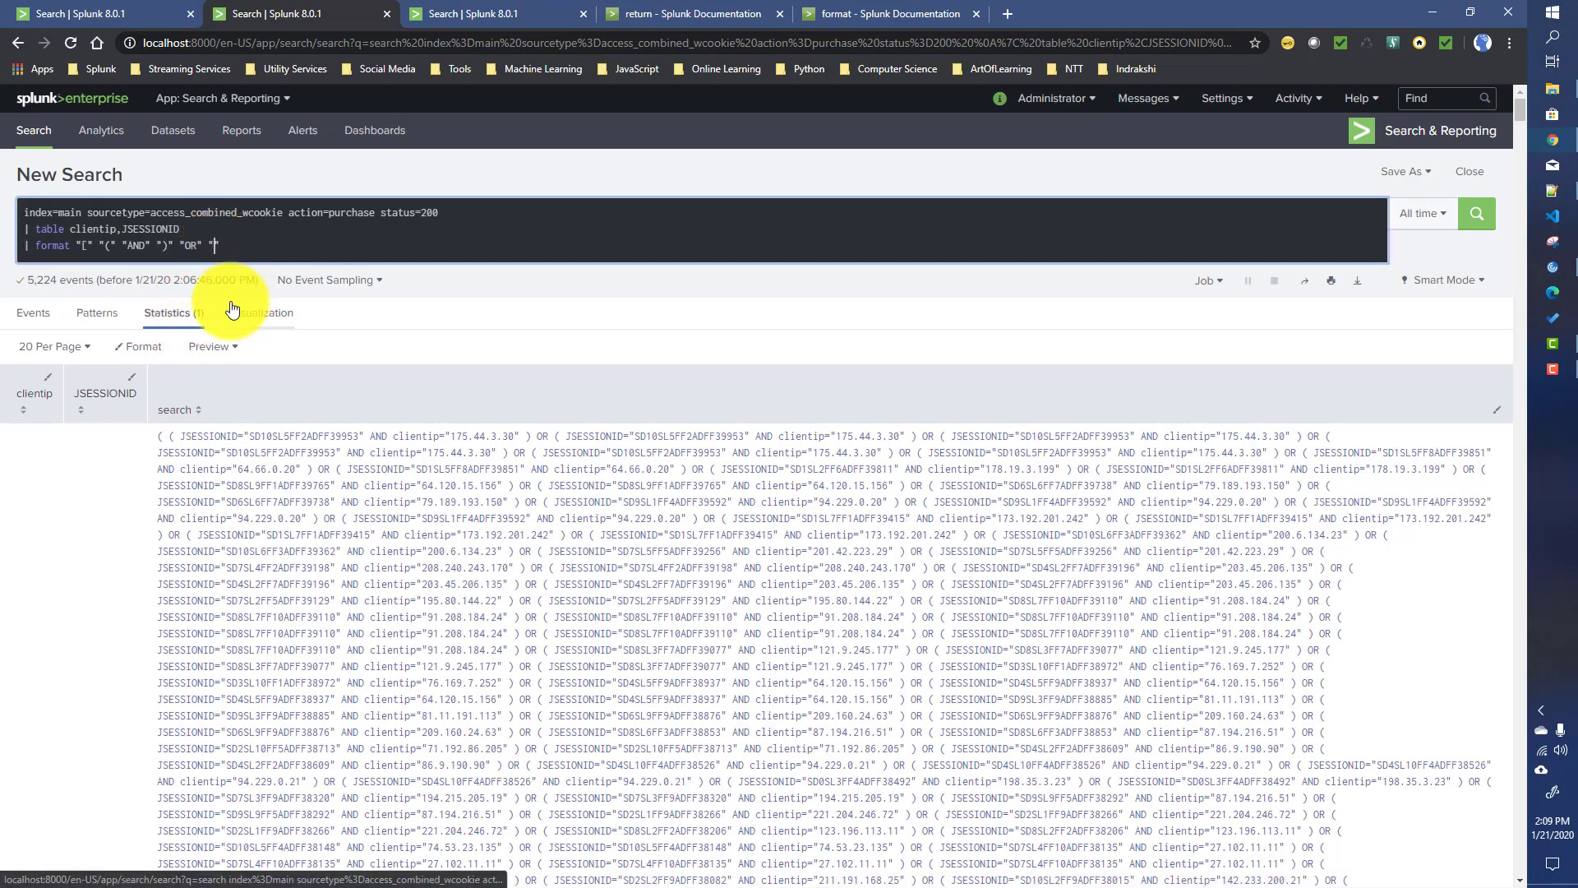
text(])
key(Return)
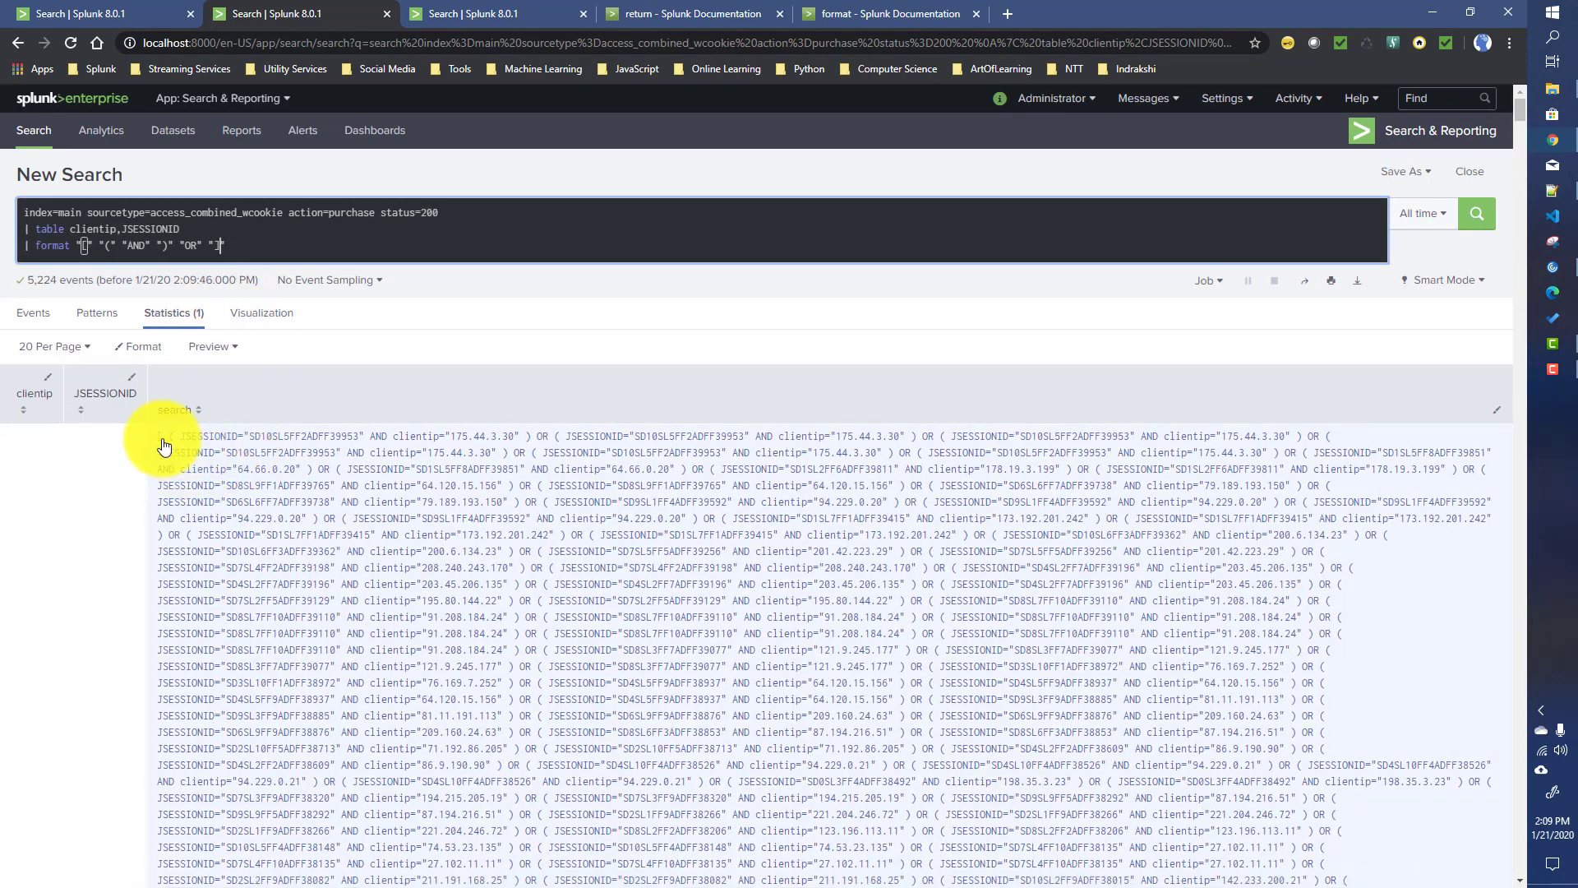
Check the outer brackets at the start and end of the generated search string and the inner parenthesis after the opening one
click(164, 445)
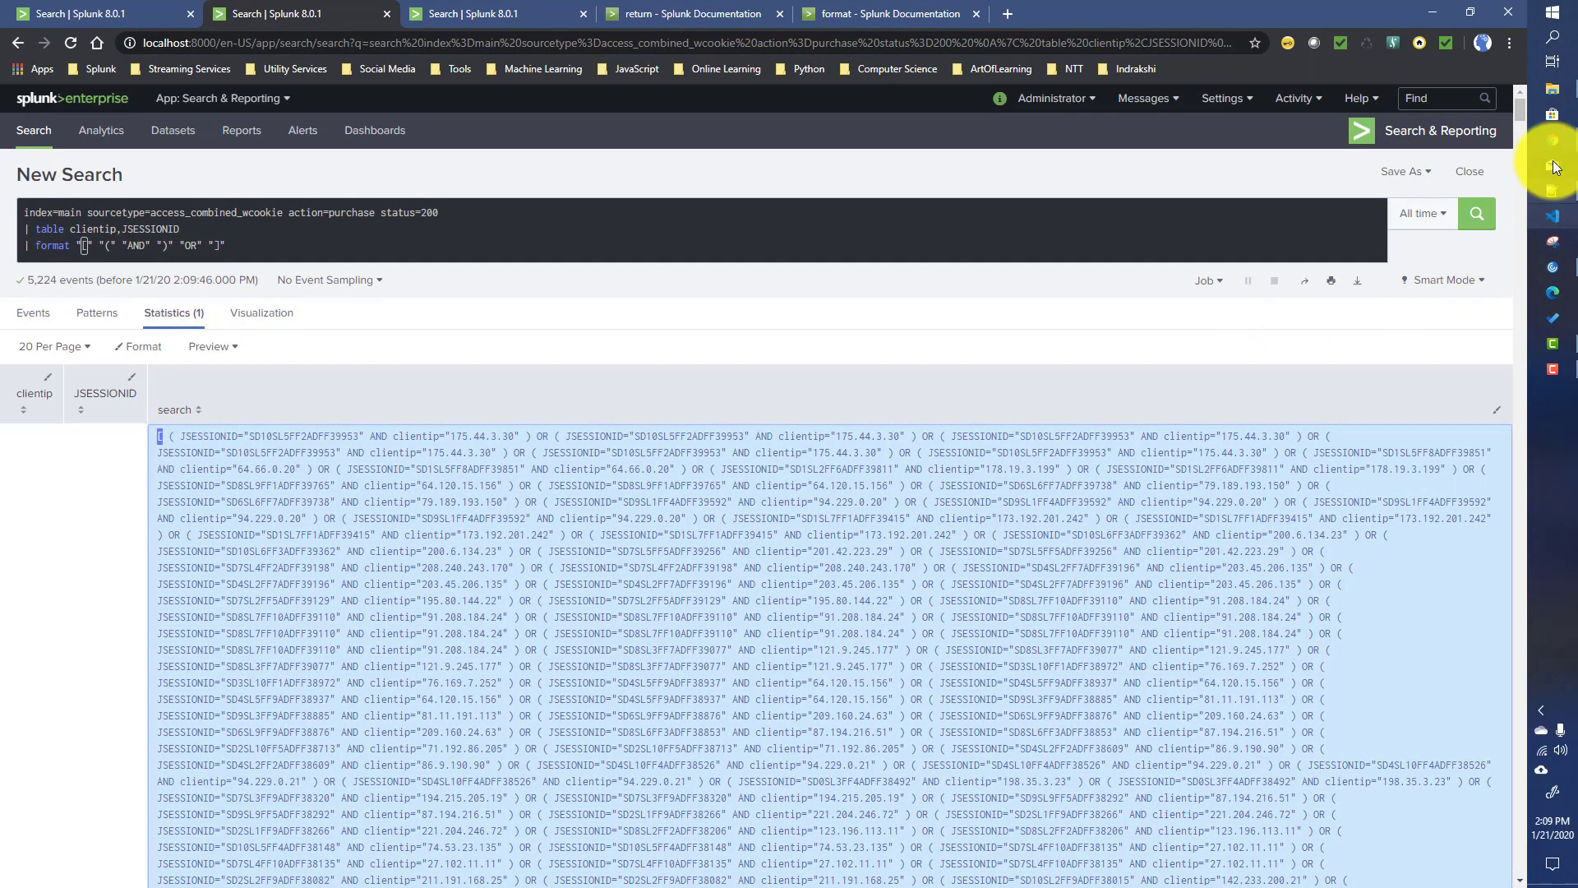
scroll(1526, 149, down, 1)
drag(1526, 150, 1525, 856)
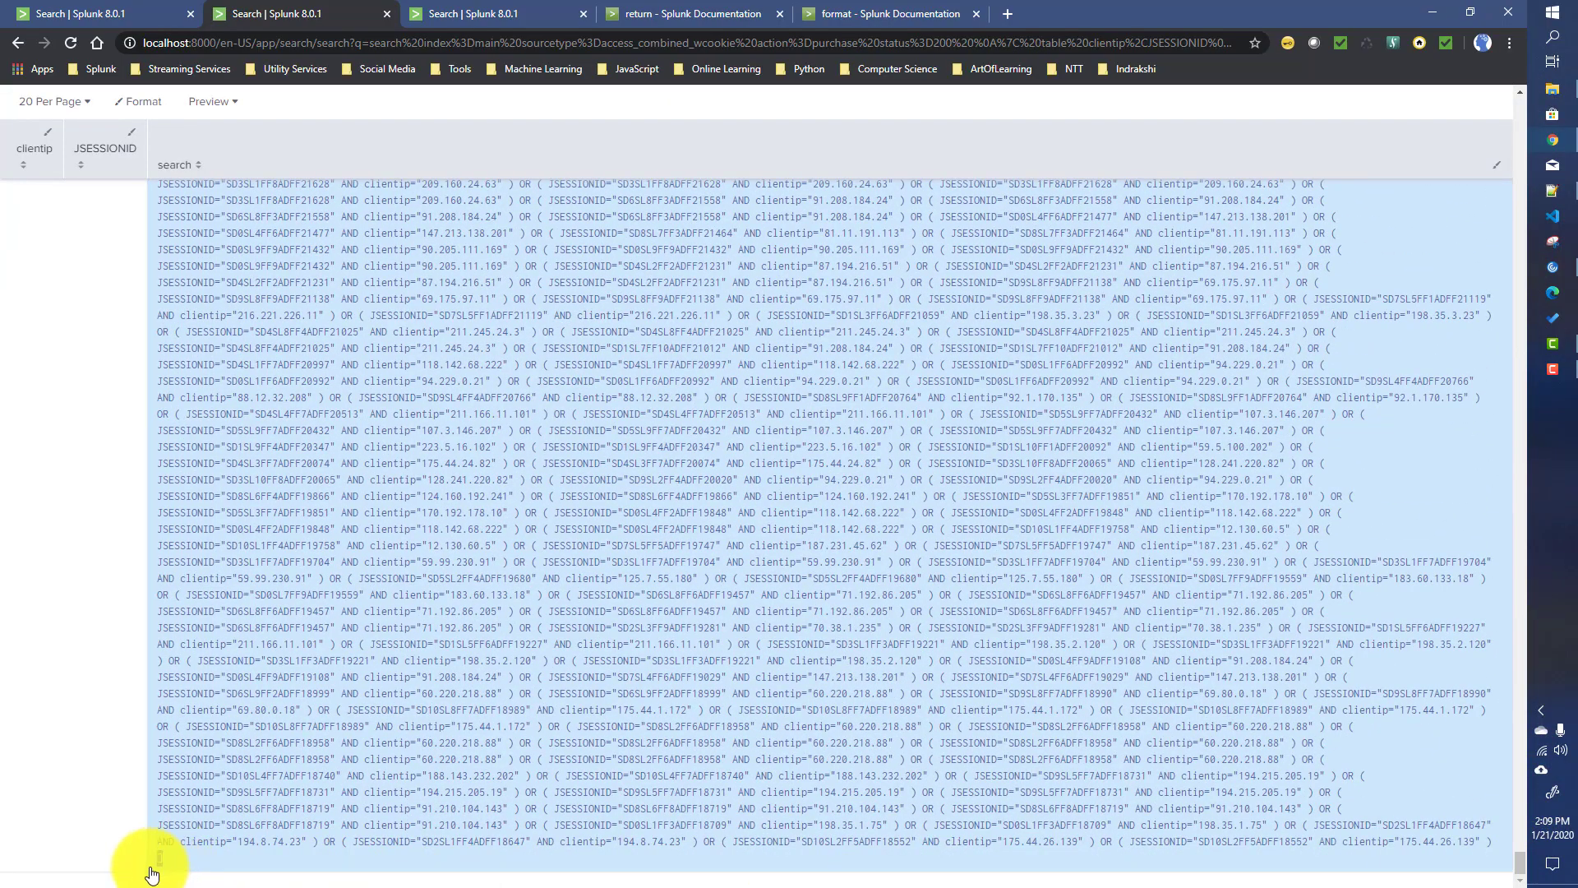
drag(154, 860, 662, 860)
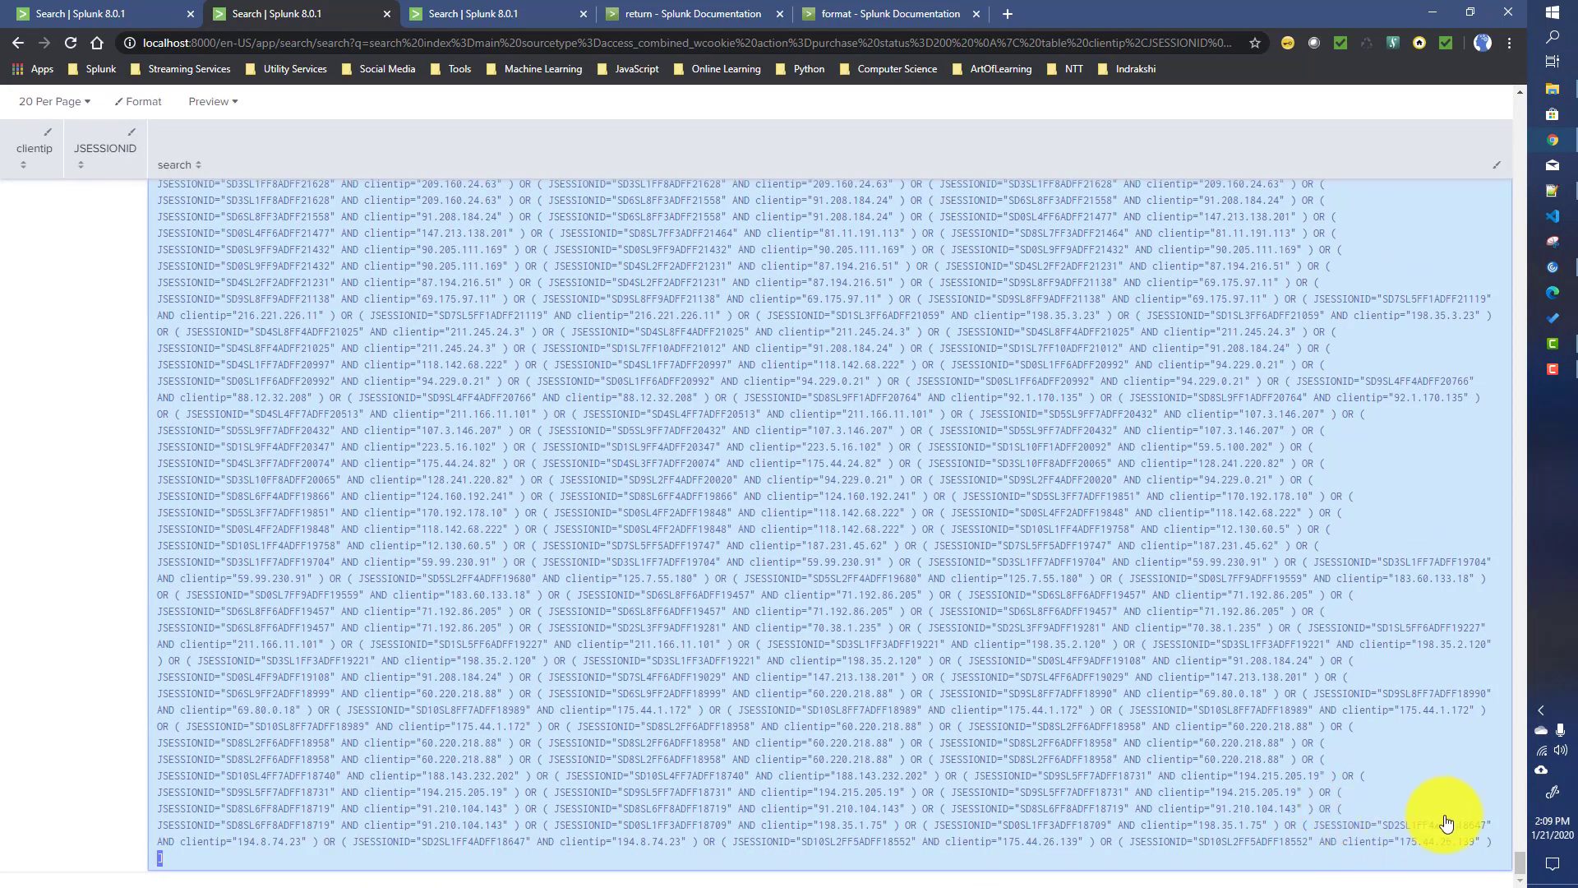
drag(1524, 857, 1520, 87)
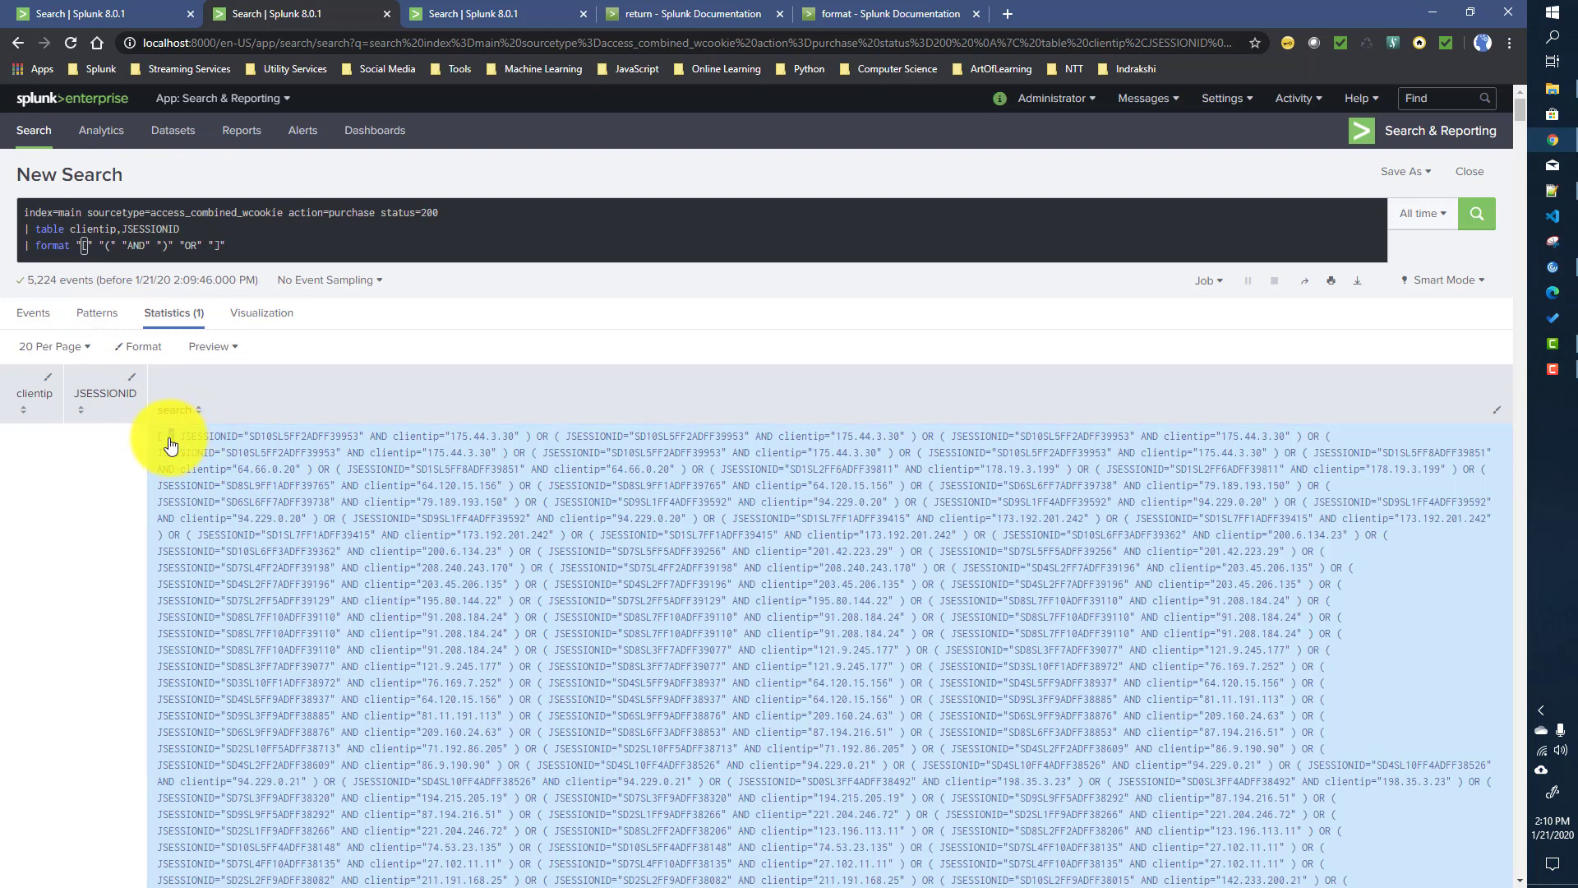
mouse_move(169, 438)
mouse_down()
mouse_move(254, 451)
mouse_move(263, 476)
mouse_move(194, 440)
mouse_move(167, 451)
mouse_up()
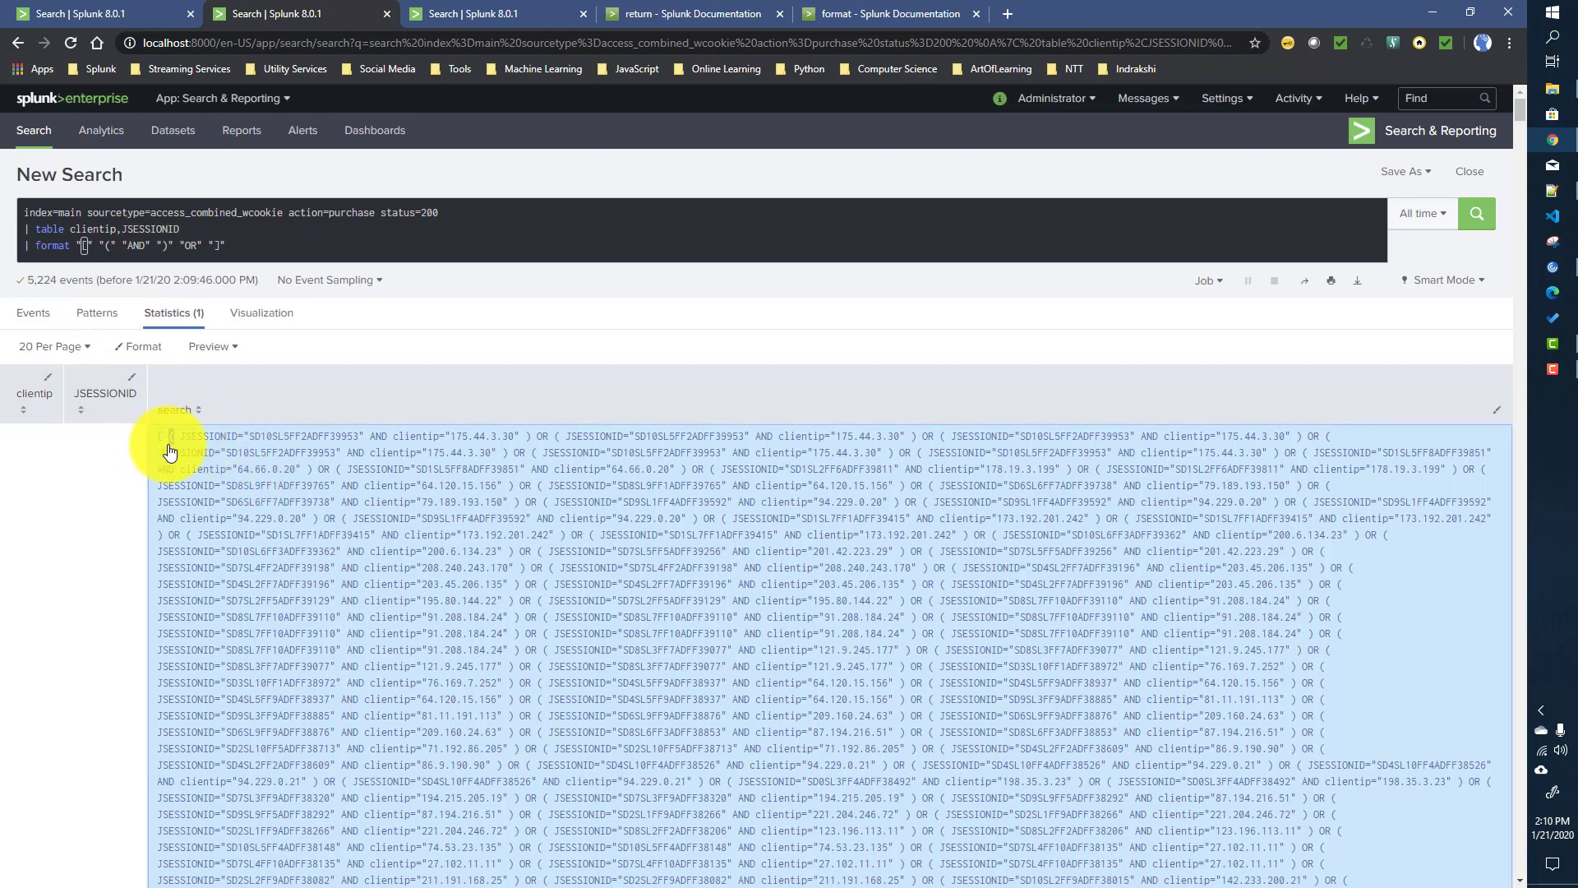
Examine the row prefix, row end, column prefix and column end arguments in the format command's syntax in the Splunk documentation
click(855, 10)
scroll(749, 485, up, 5)
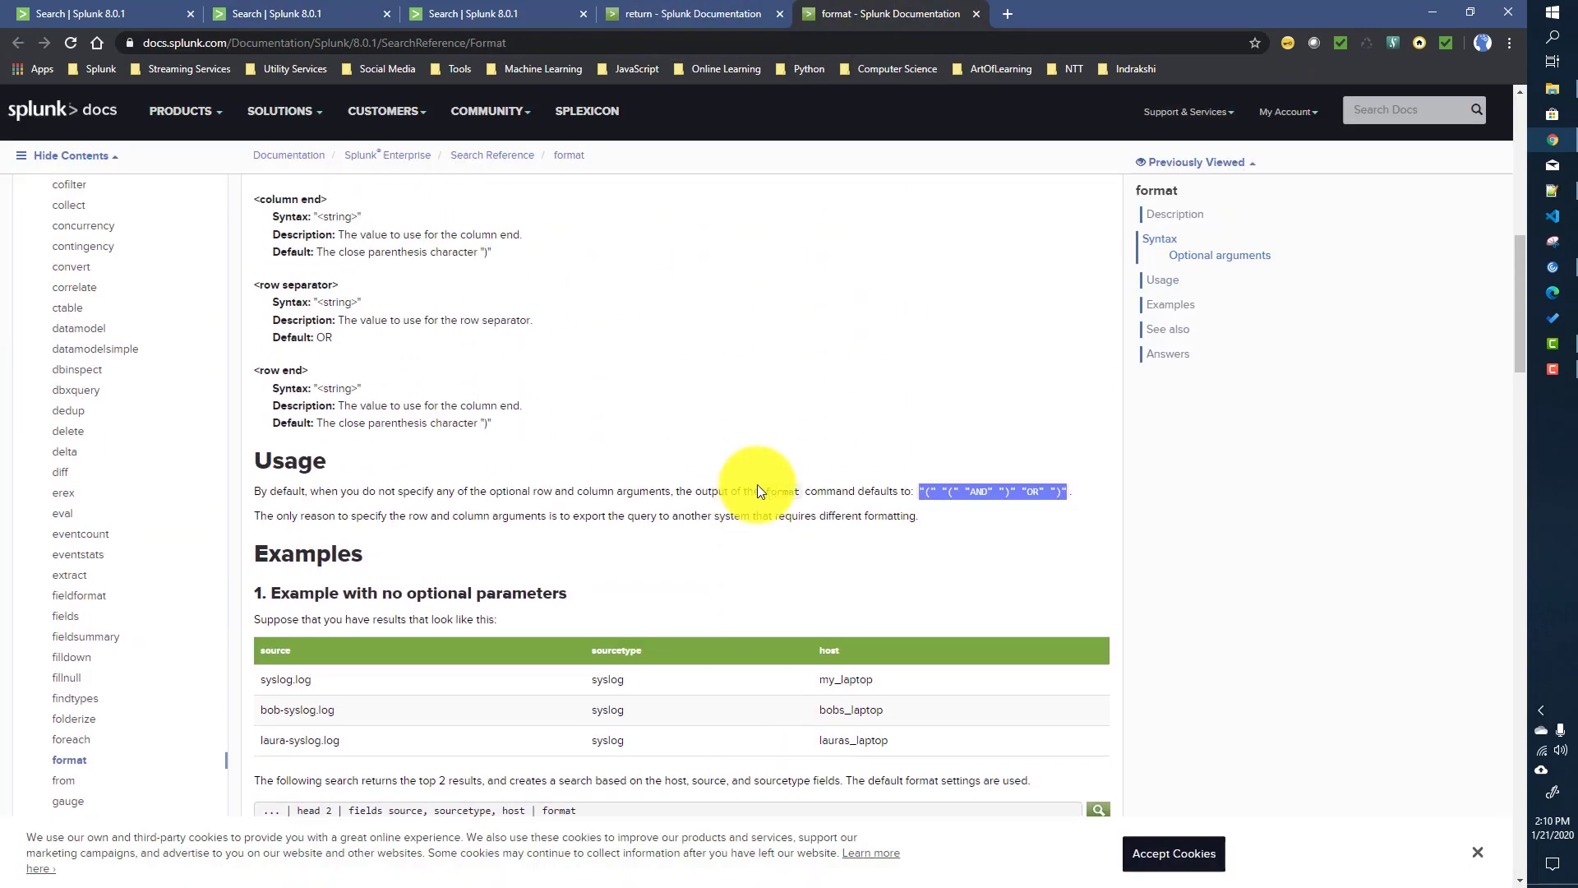
scroll(757, 484, up, 10)
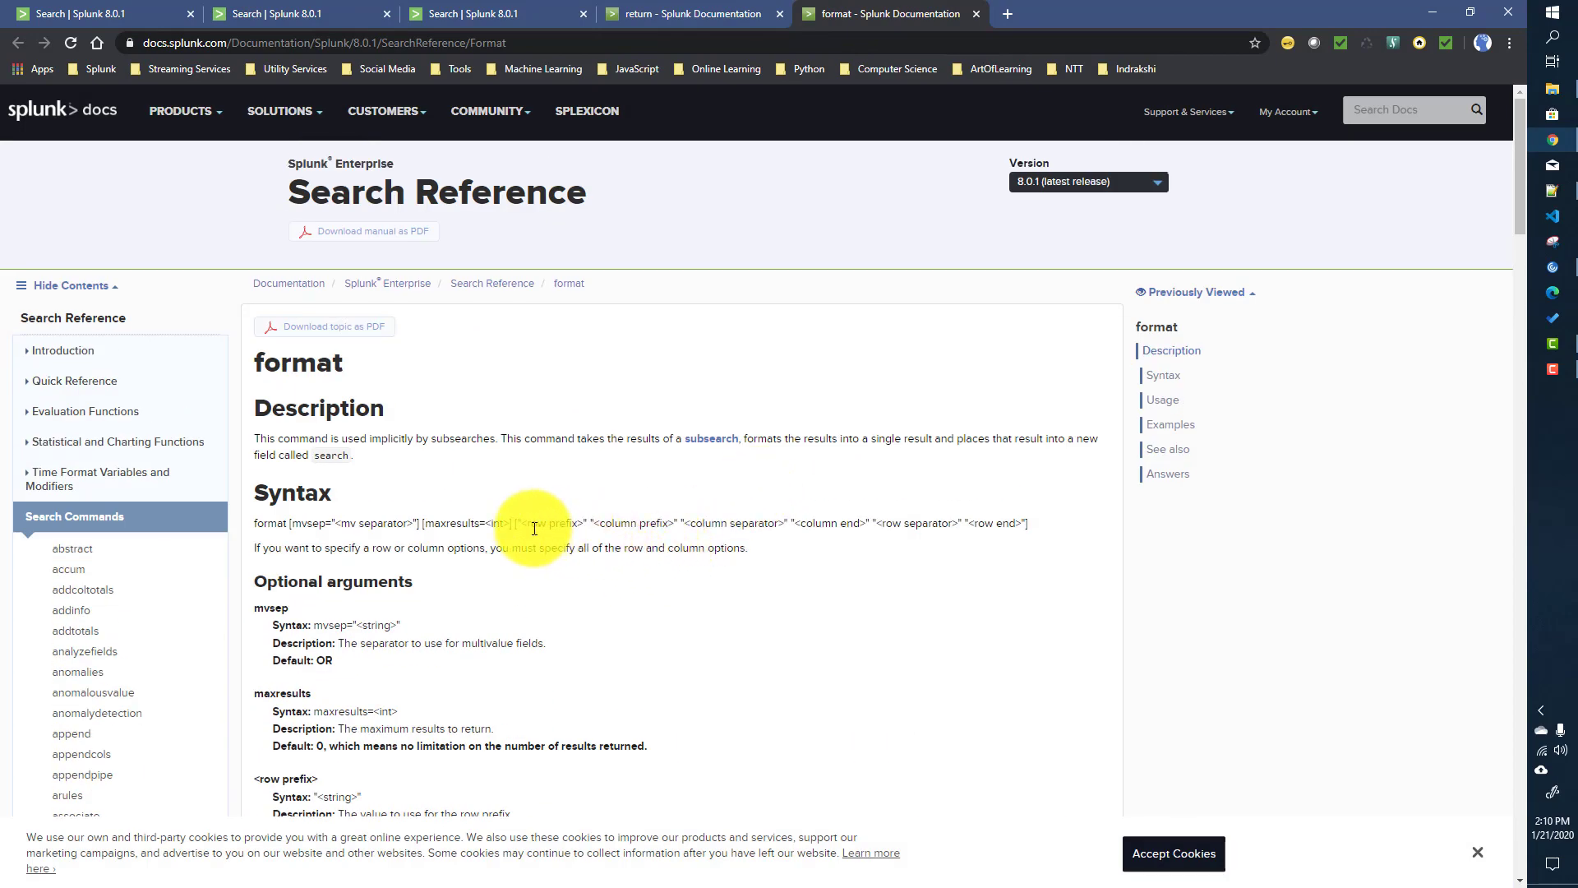
drag(531, 525, 583, 524)
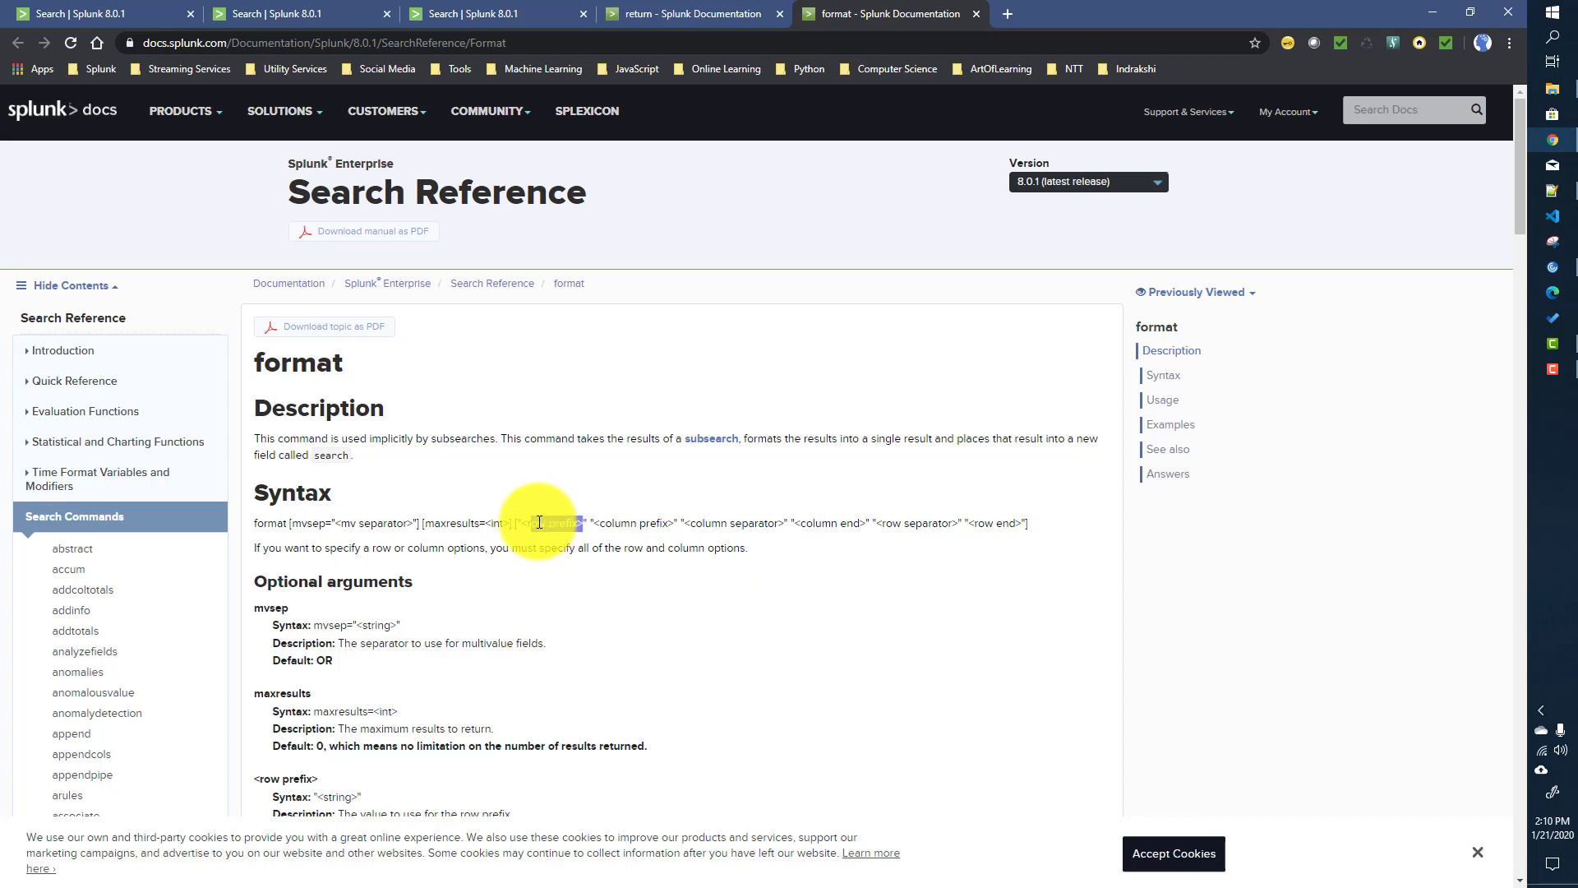
drag(969, 523, 1019, 523)
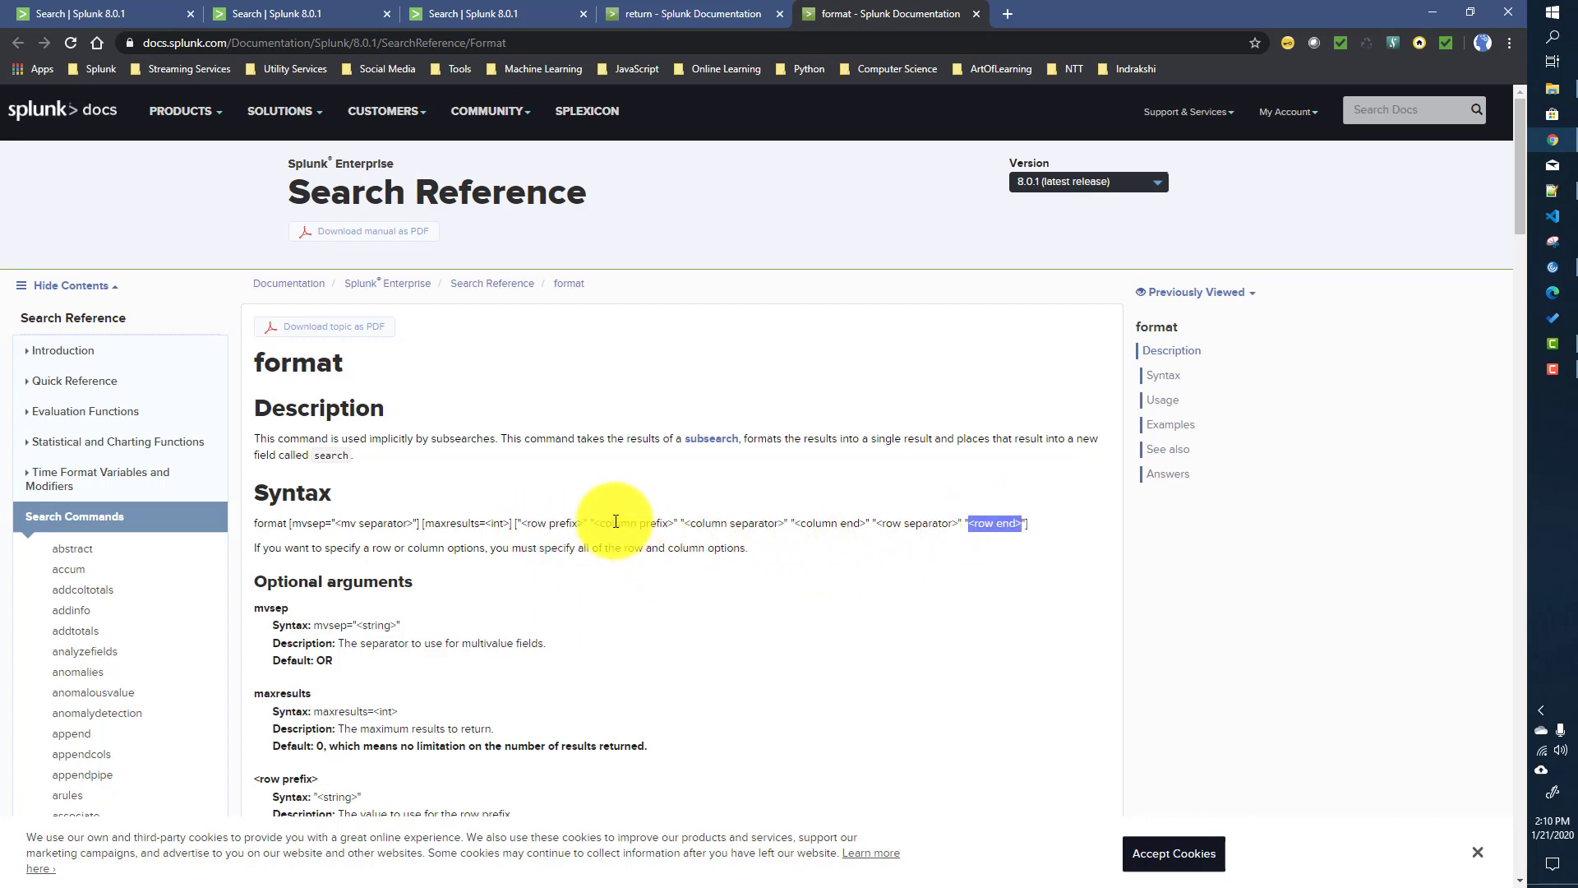
drag(599, 523, 669, 523)
double_click(818, 523)
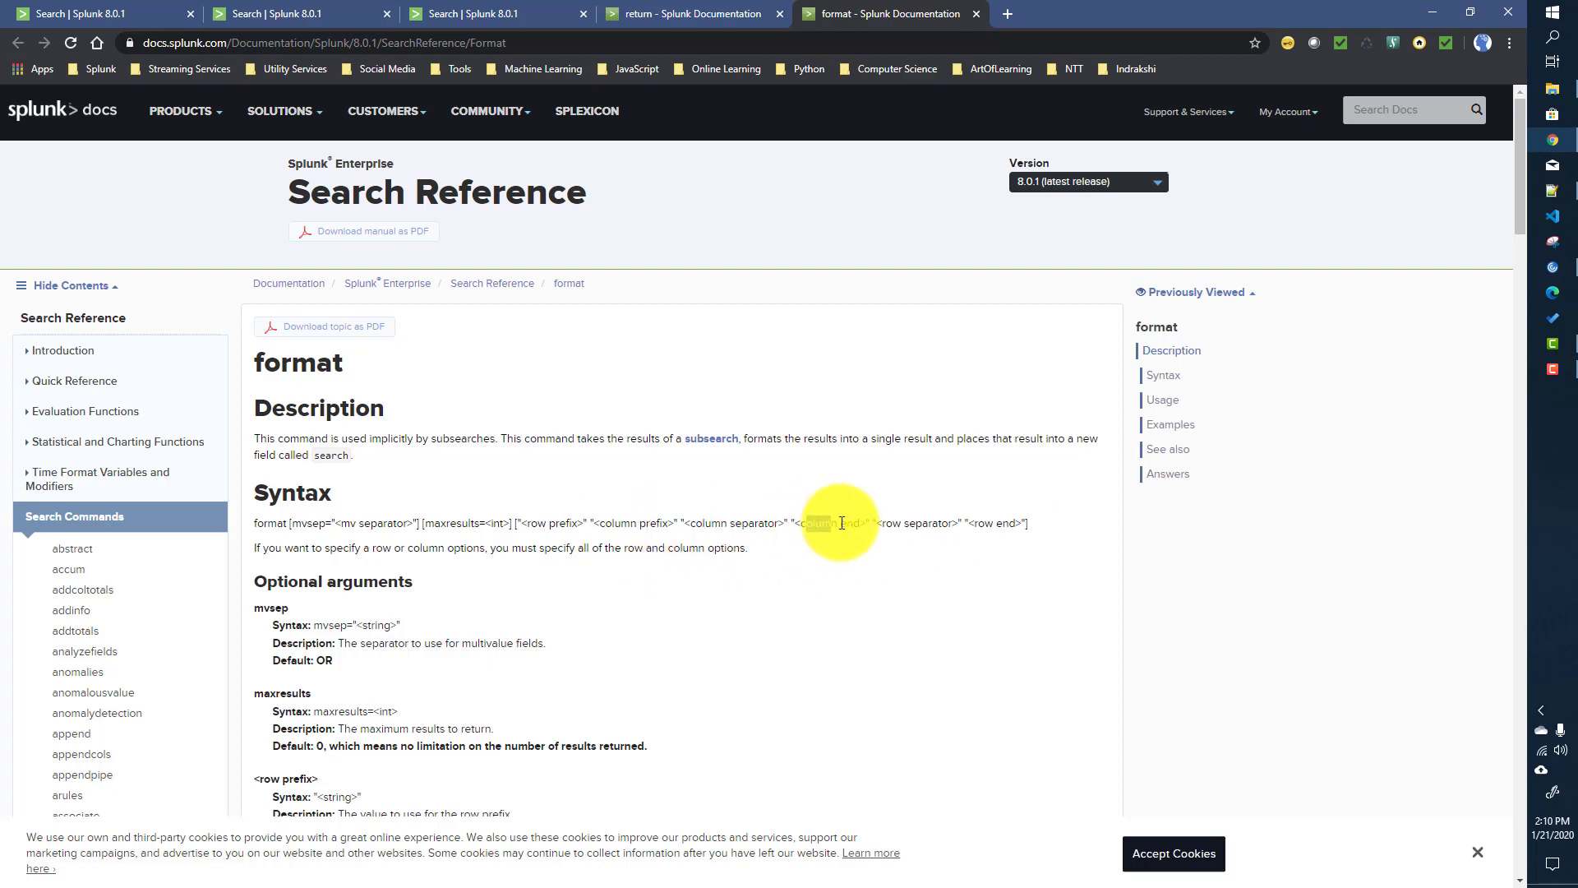
drag(842, 523, 867, 522)
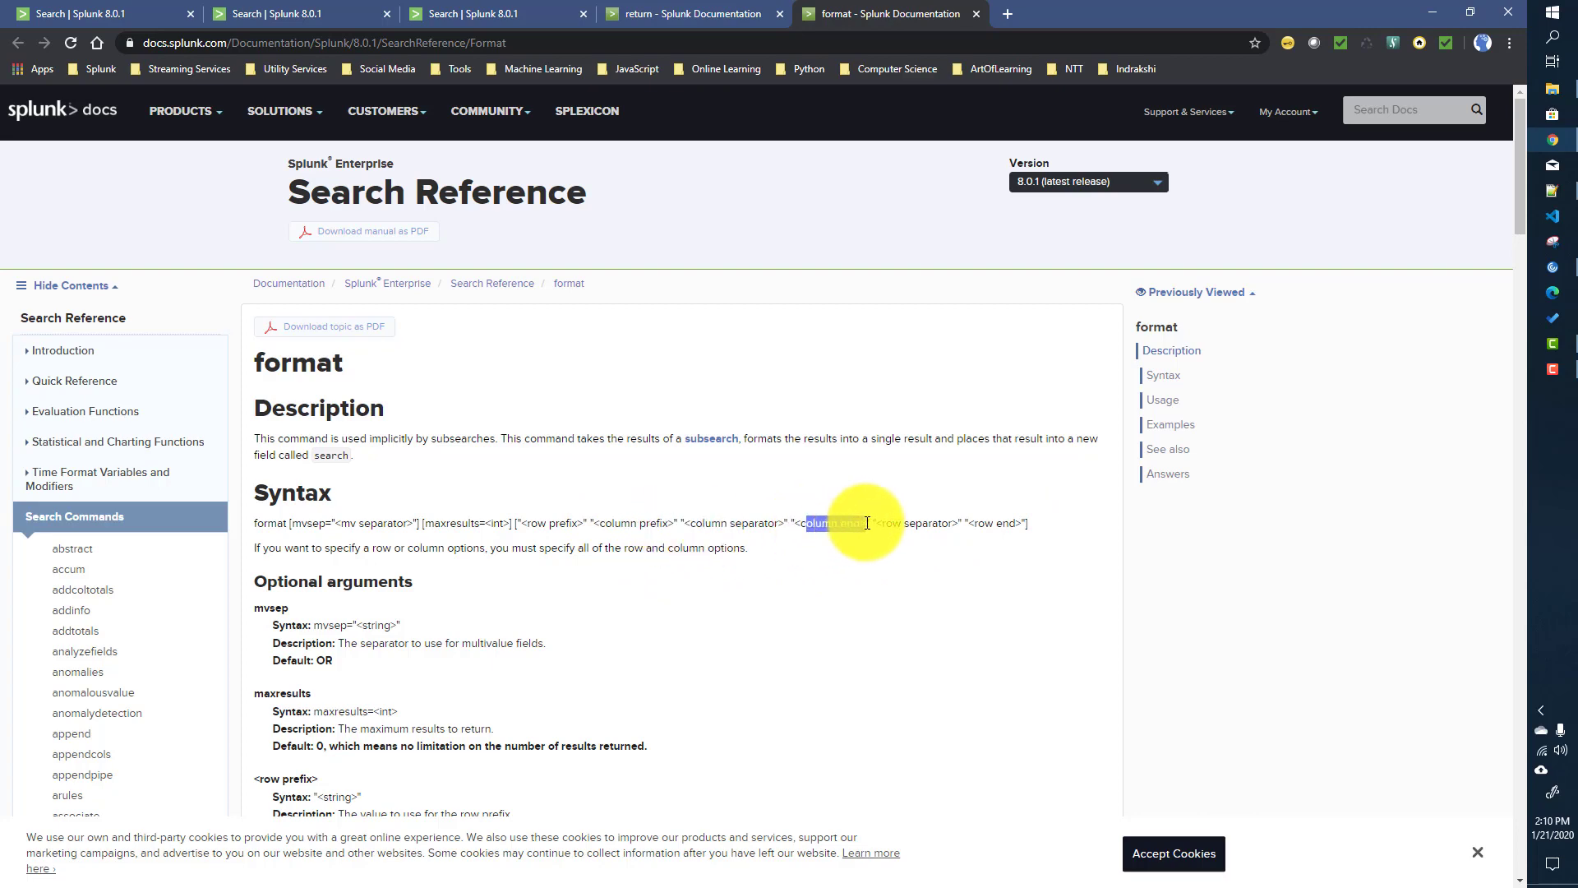
Change format's column prefix to "[" and its column end to "]", and run the clientip,JSESSIONID search
click(289, 18)
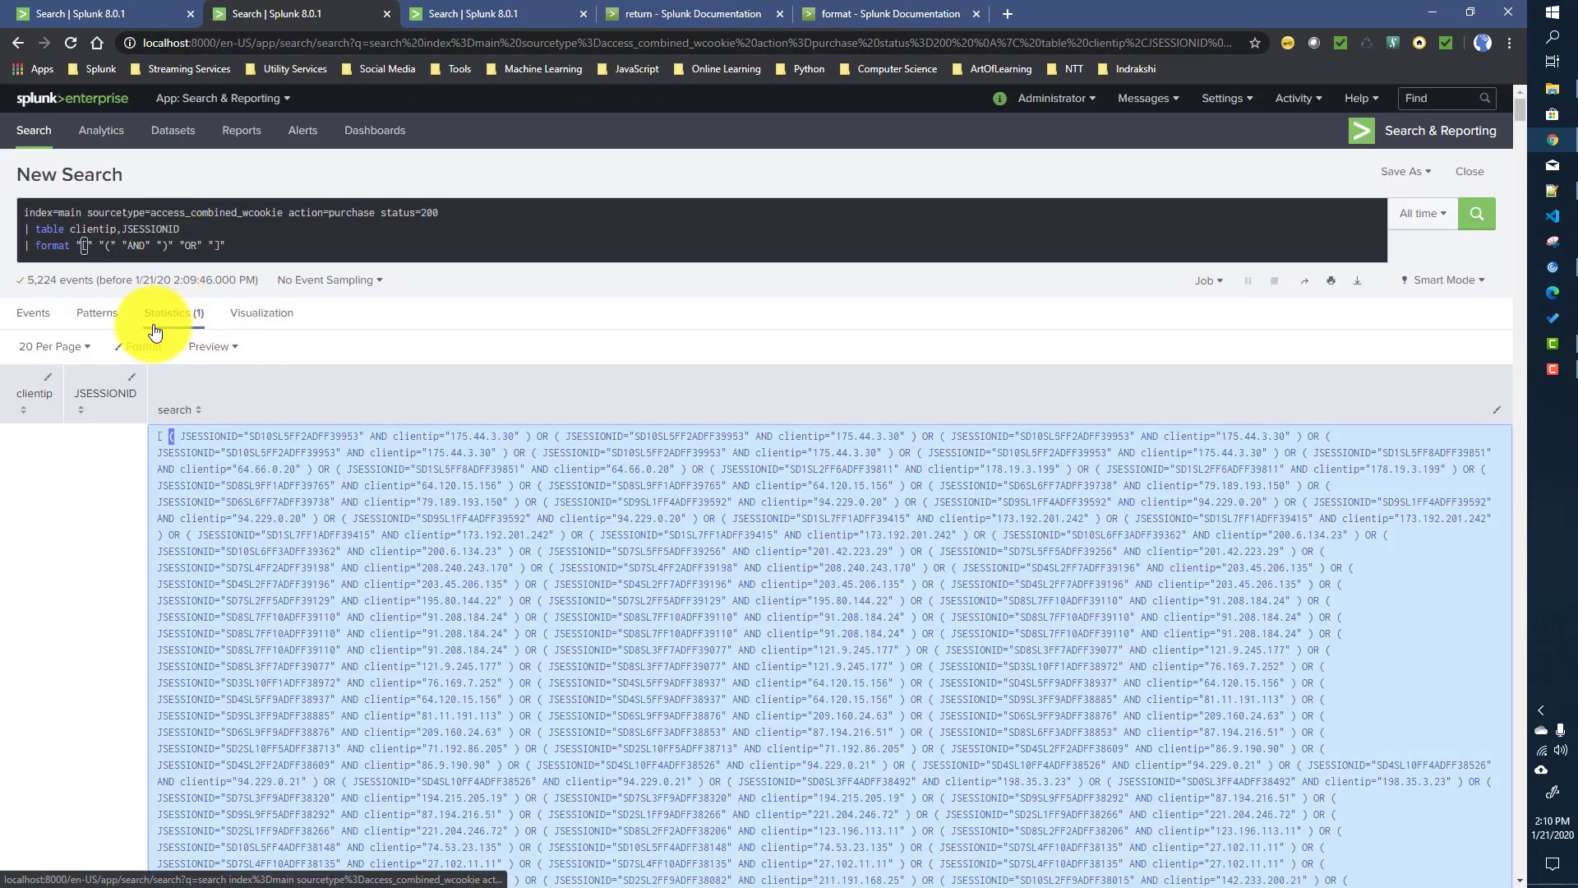
click(113, 247)
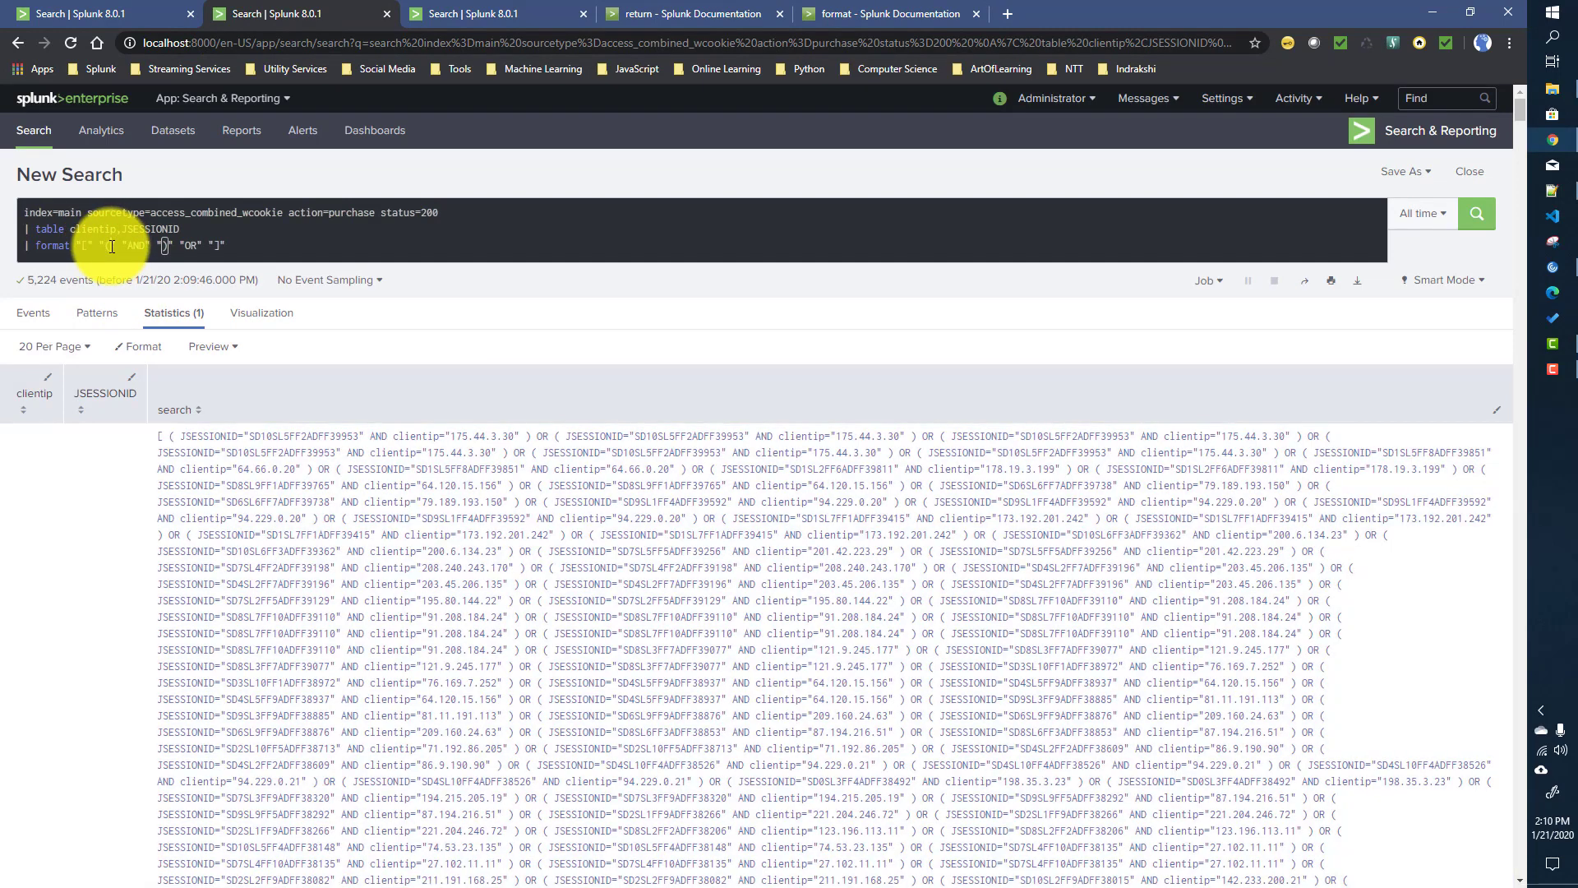
key(BackSpace)
text([)
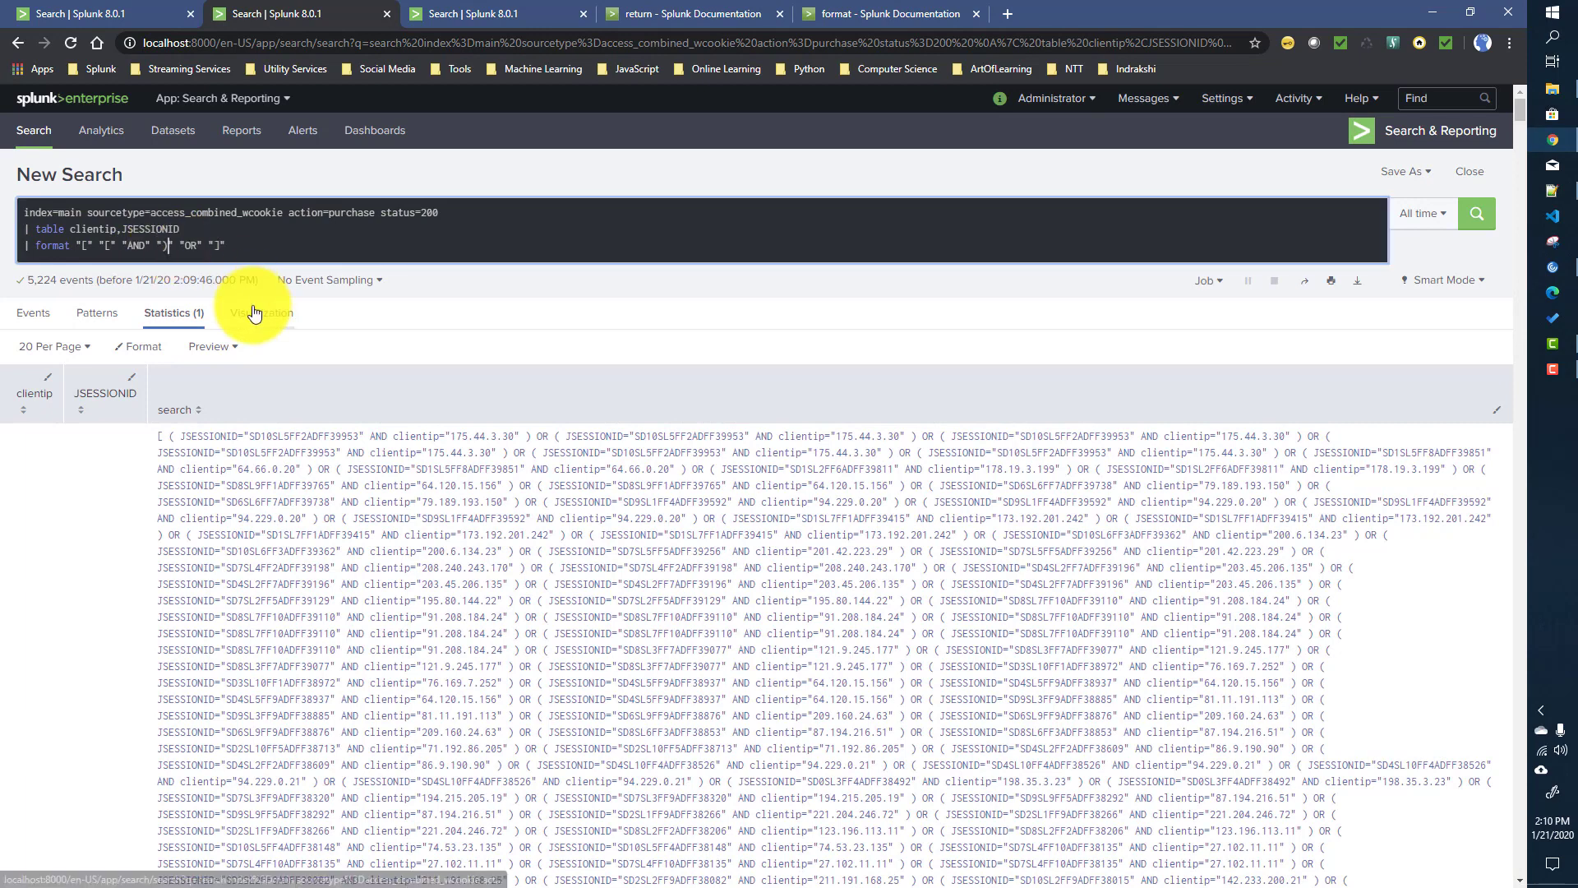
text(])
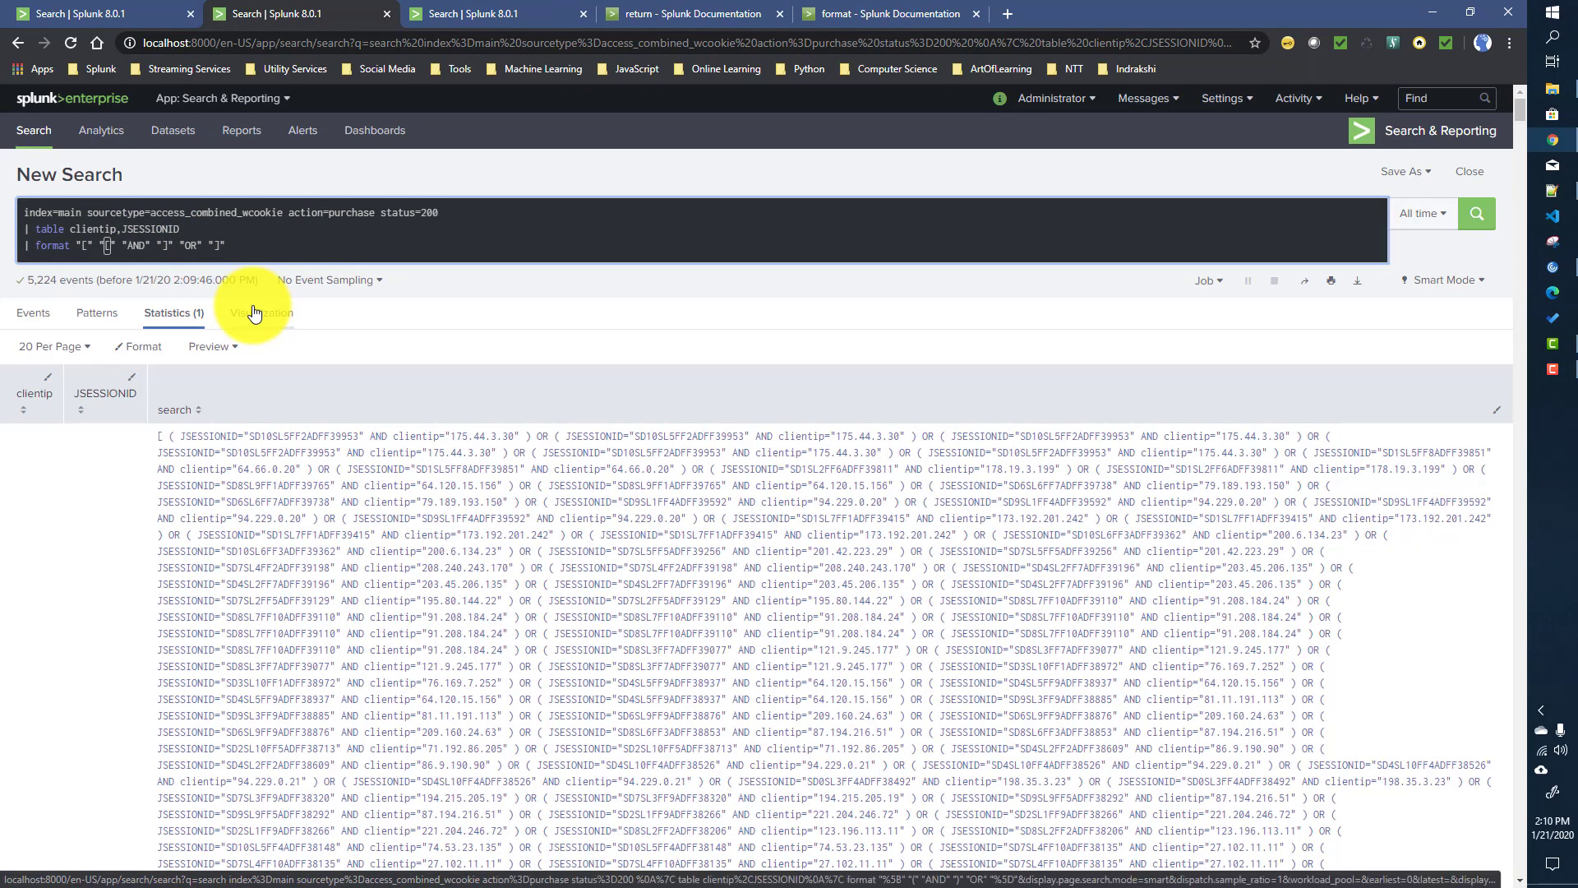
triple_click(177, 446)
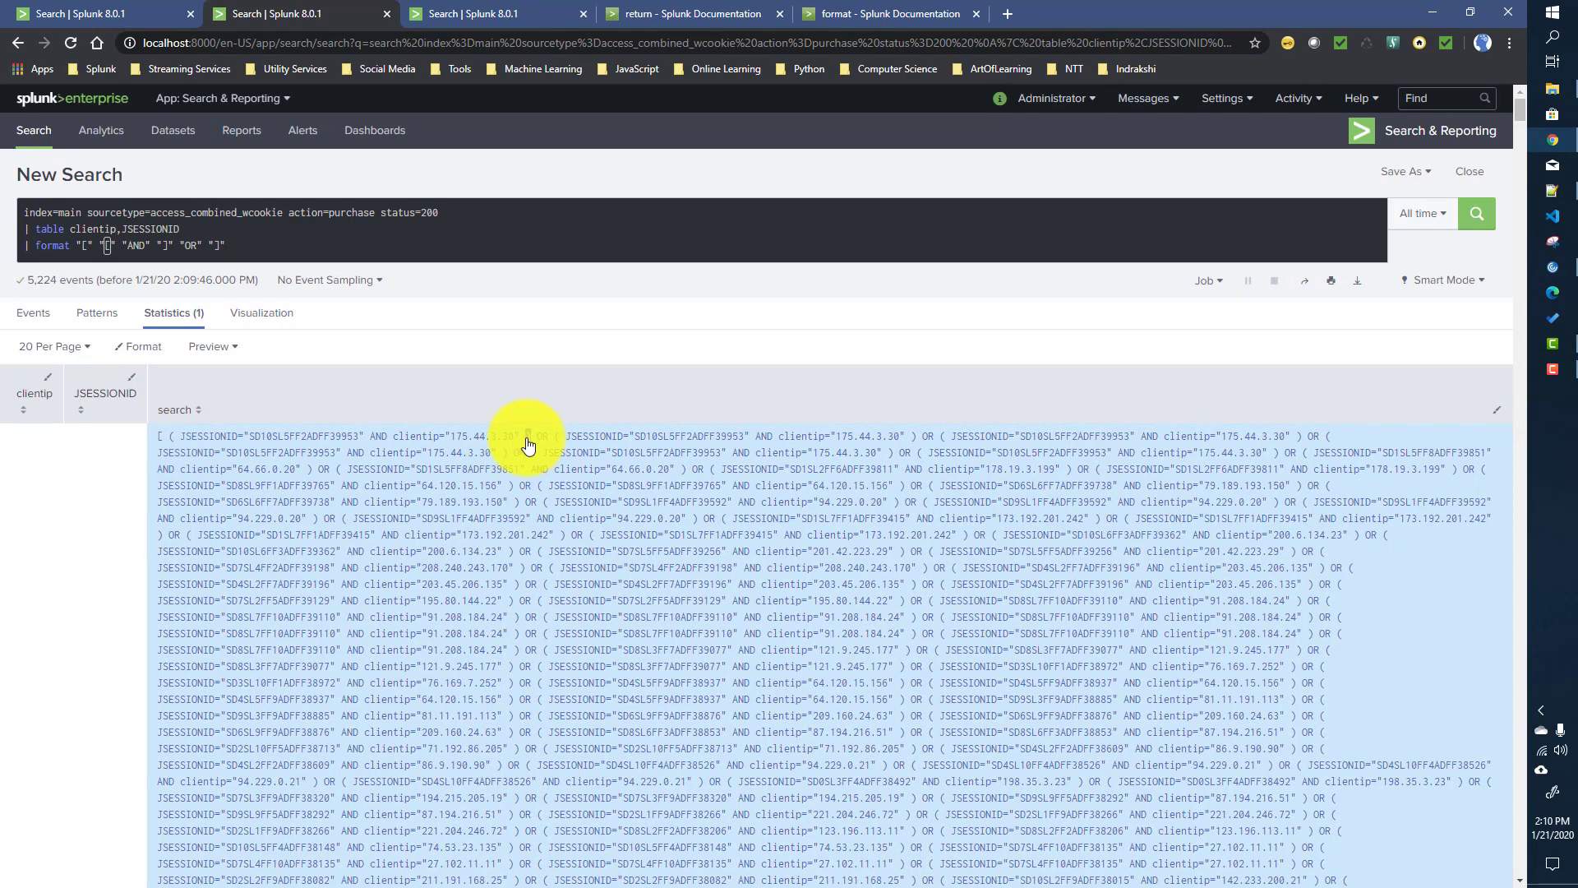
click(248, 250)
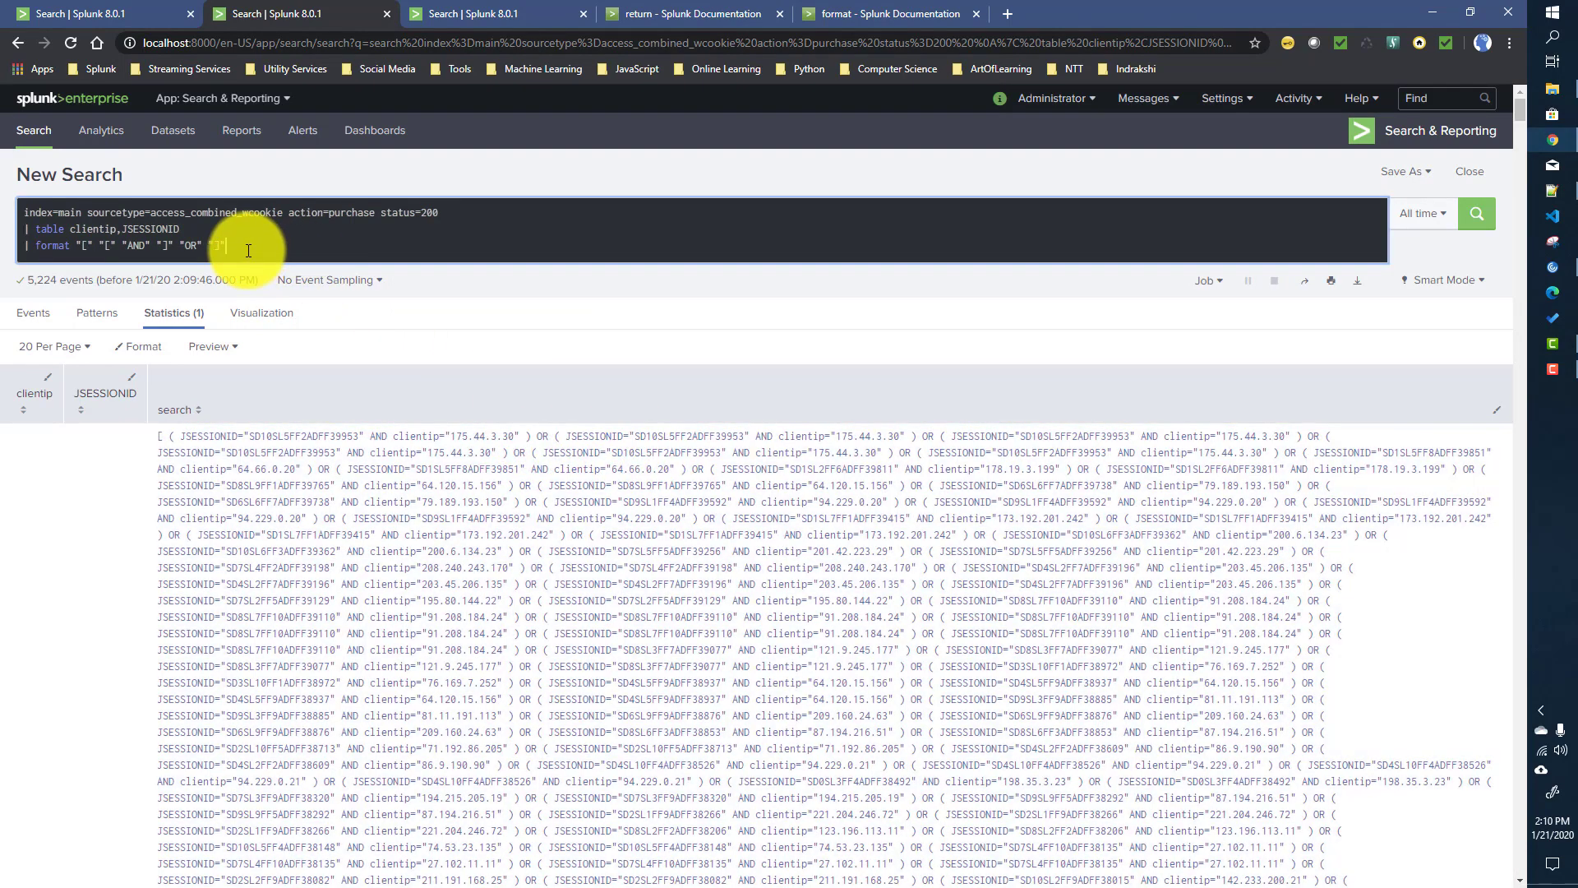
key(Return)
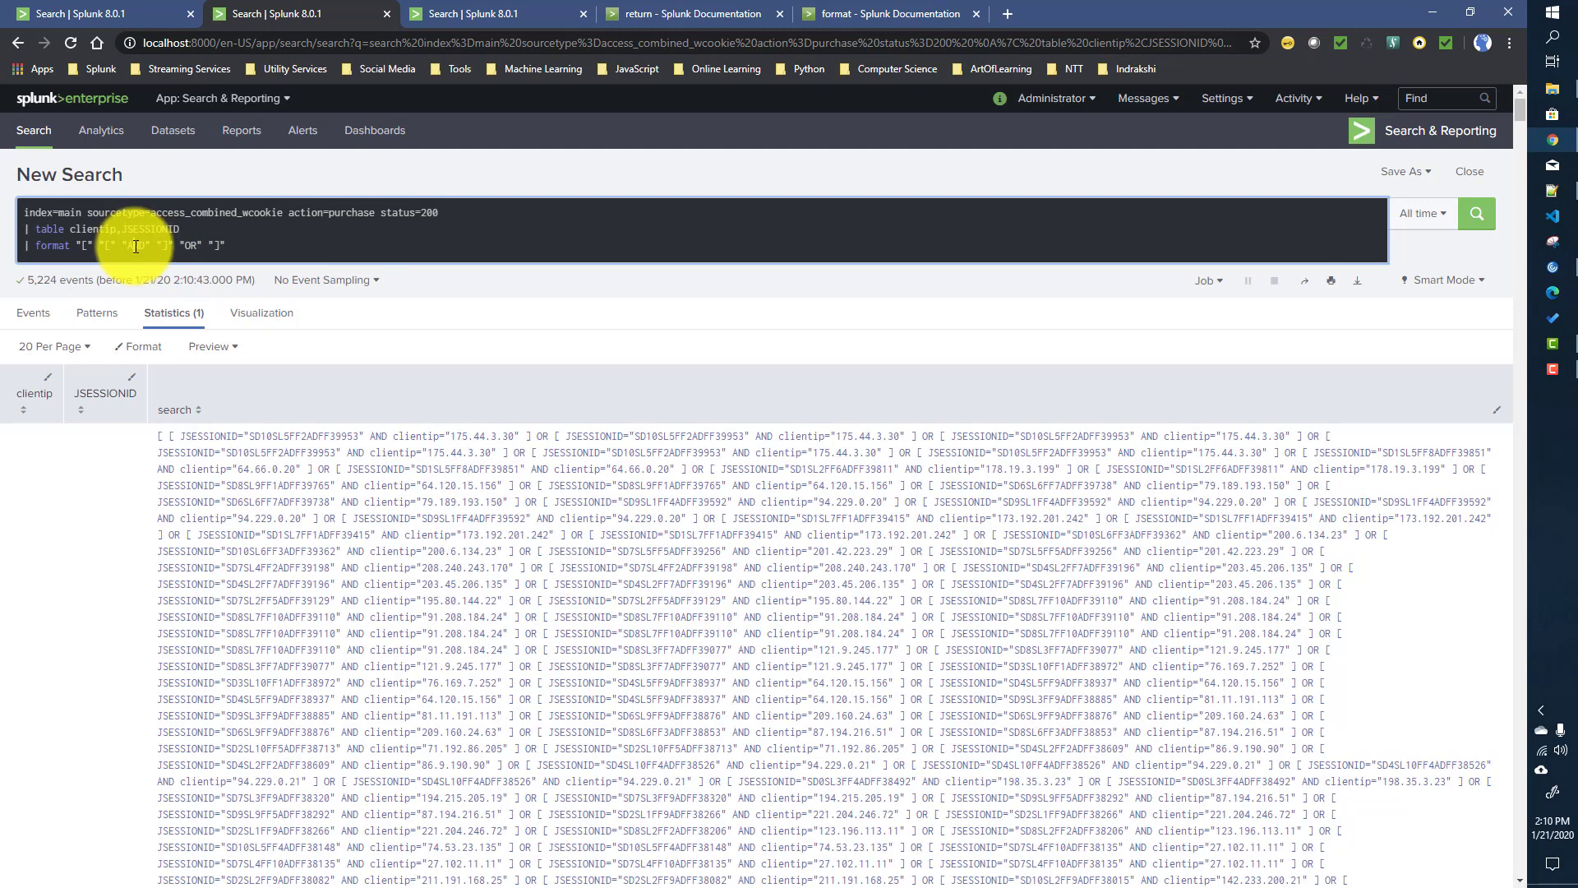
Check the separator arguments in the format documentation, set the column separator to "&&" and the row separator to "||", and run the search
double_click(191, 245)
click(846, 10)
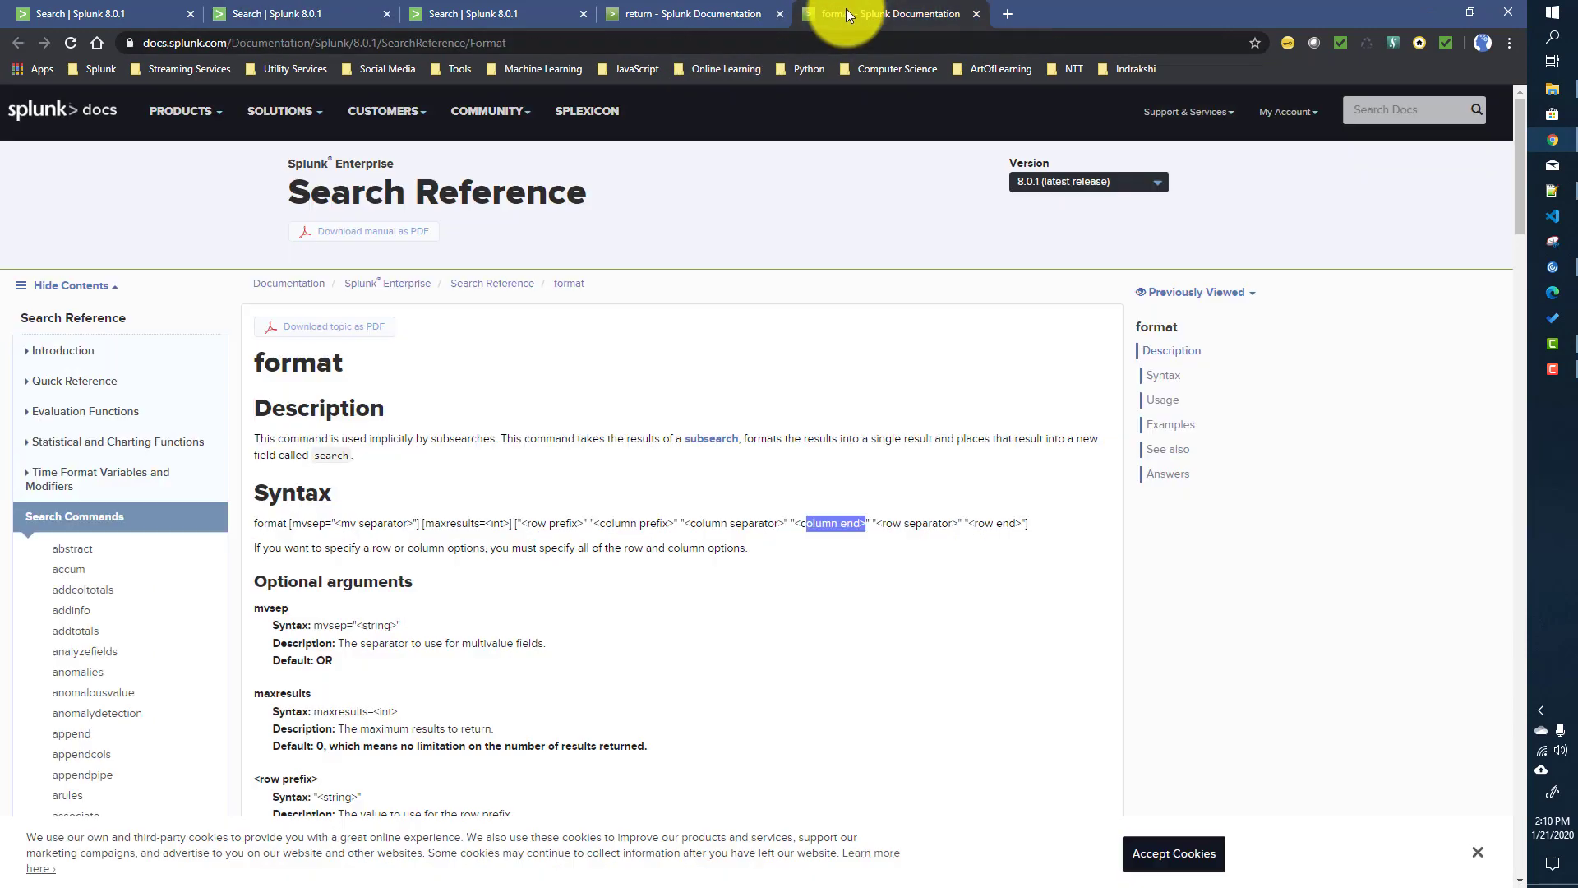
double_click(753, 523)
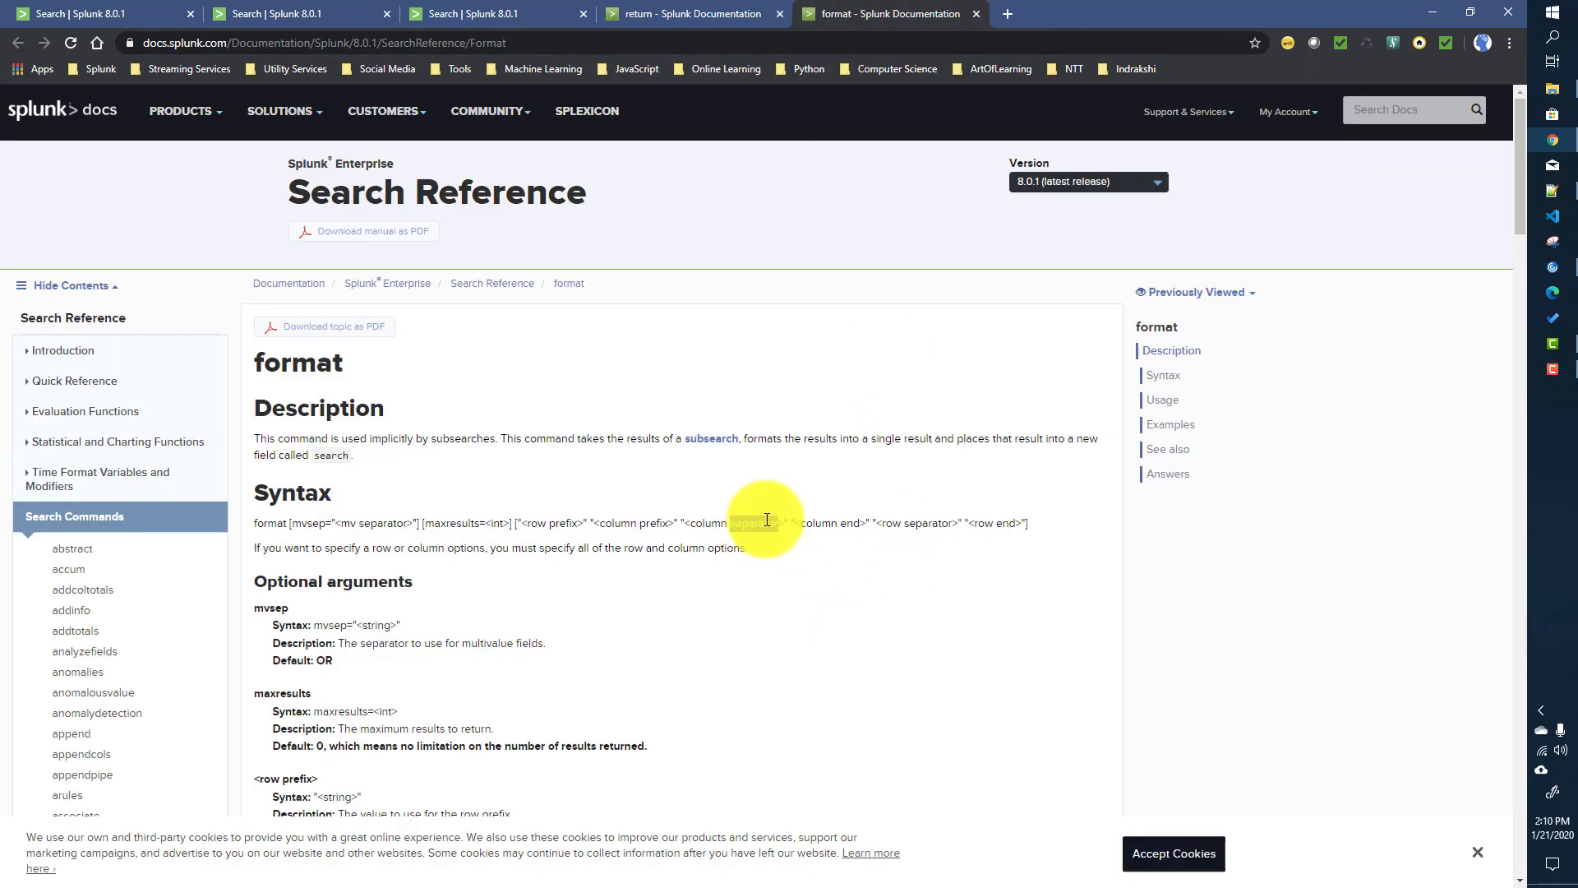
double_click(925, 527)
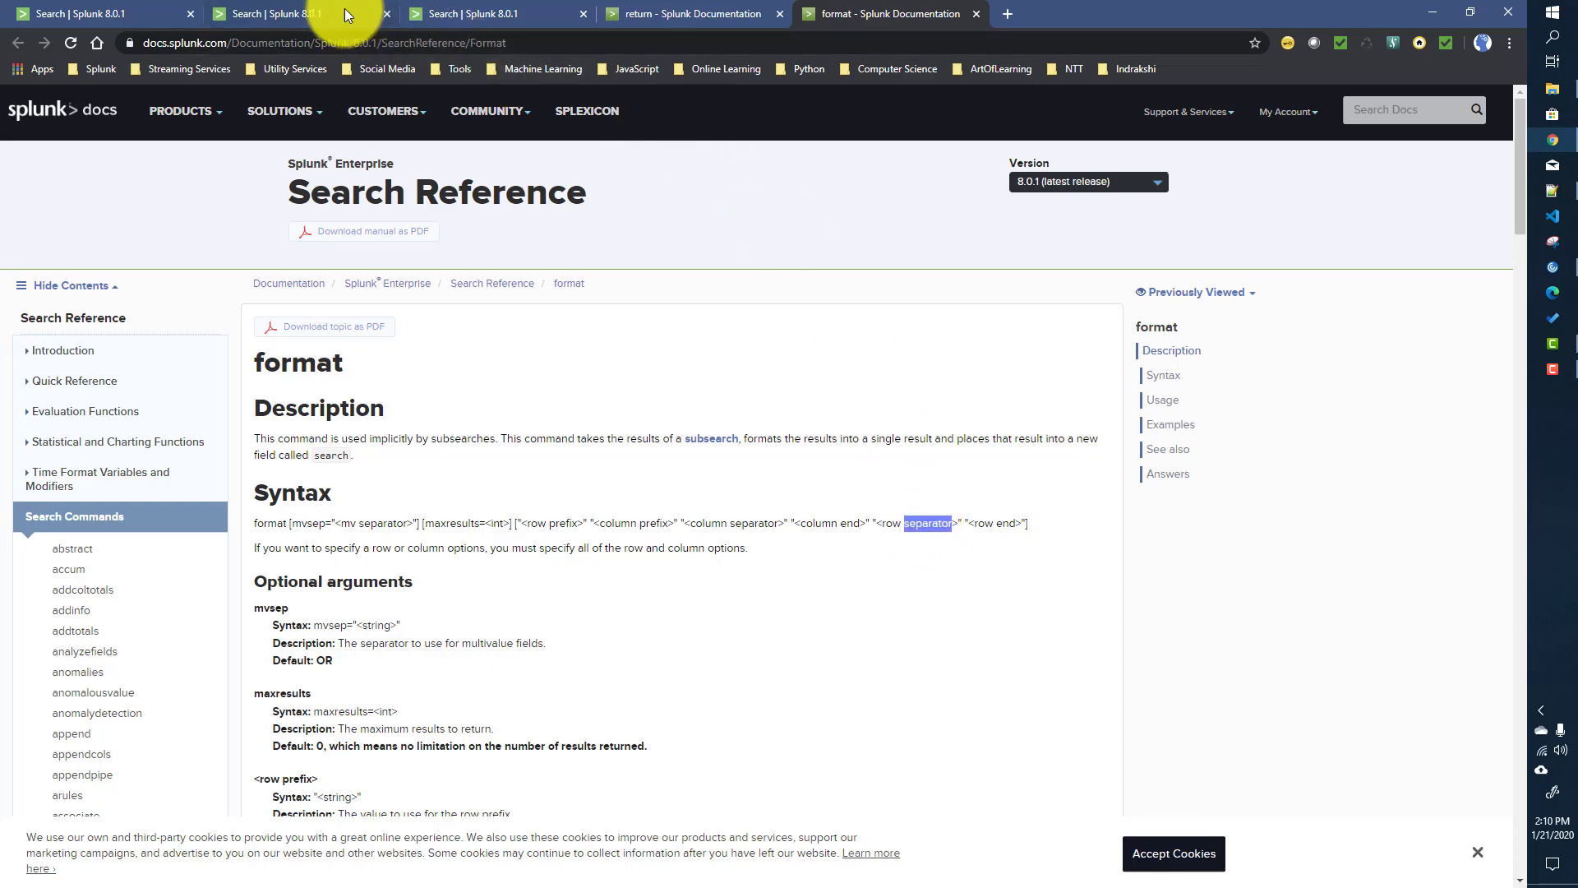
click(306, 12)
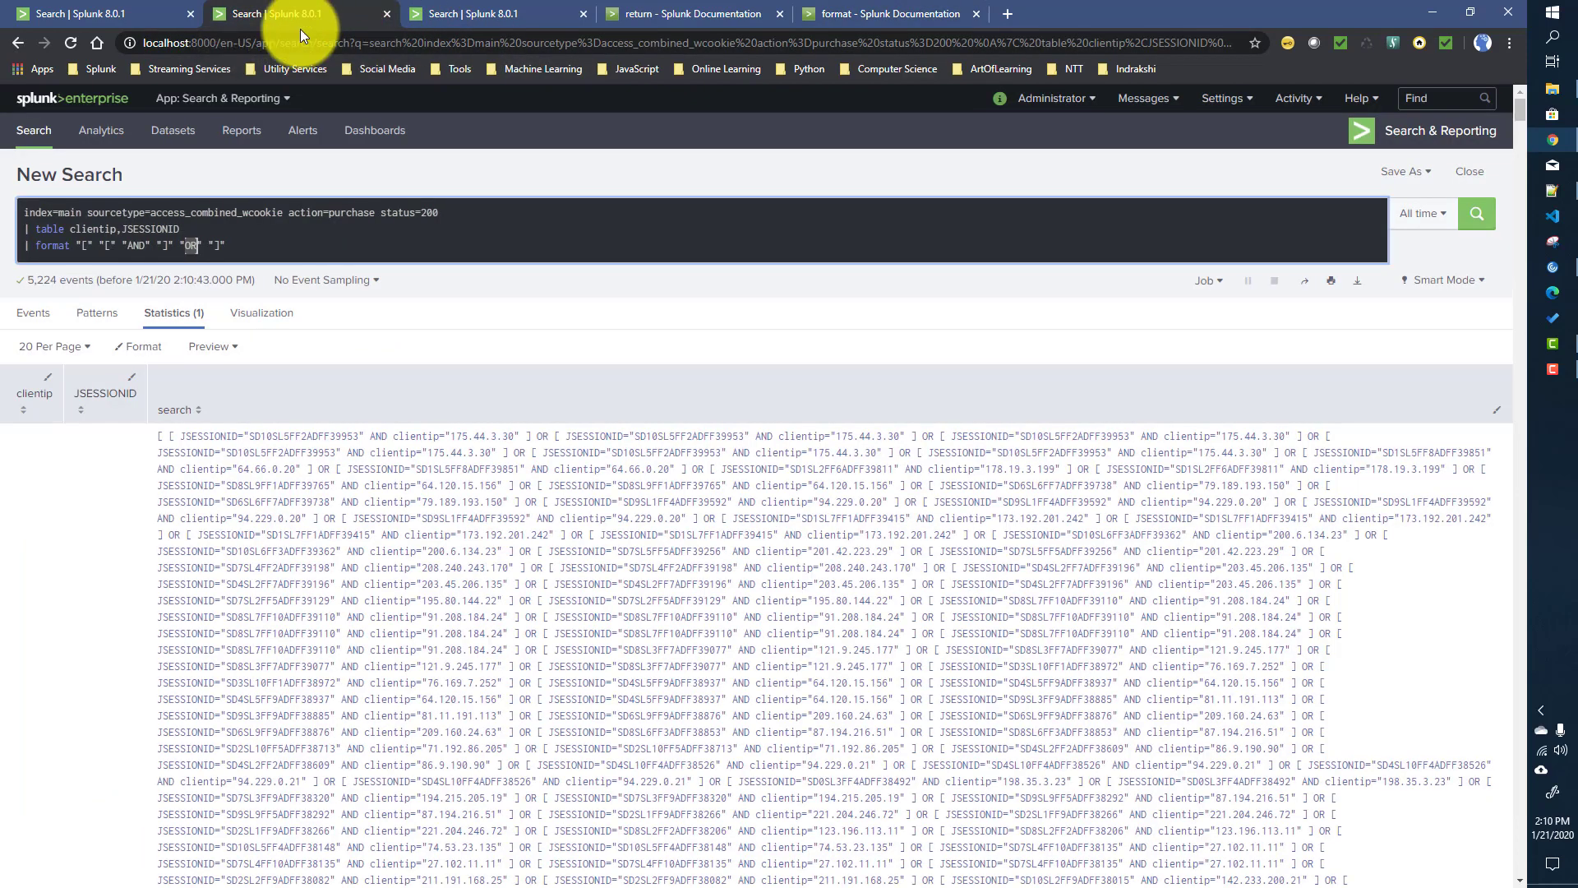
click(135, 249)
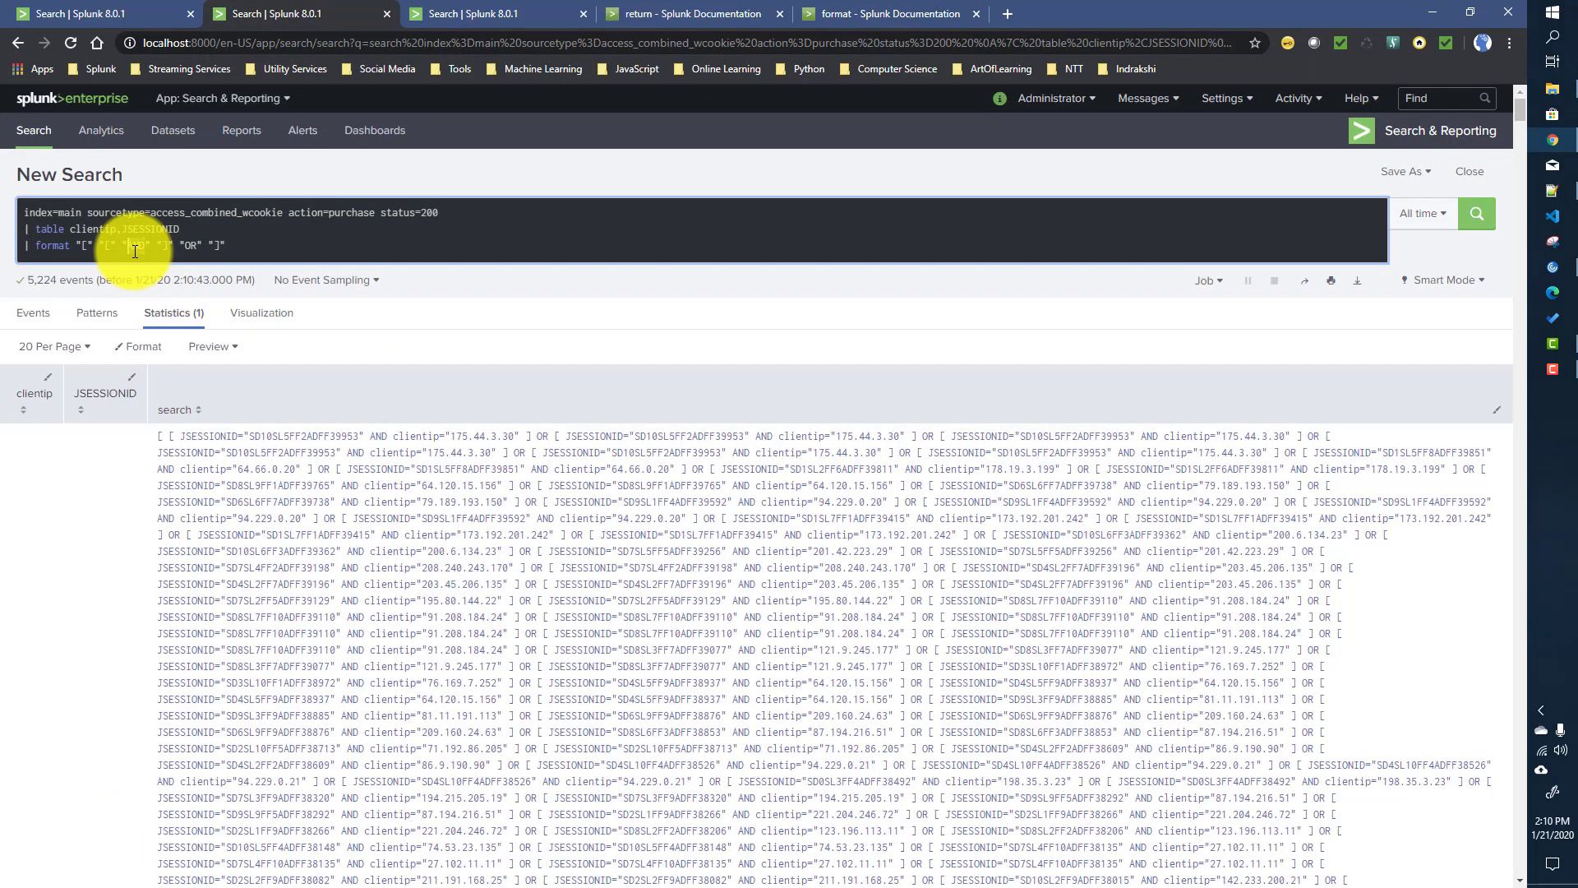
key(BackSpace)
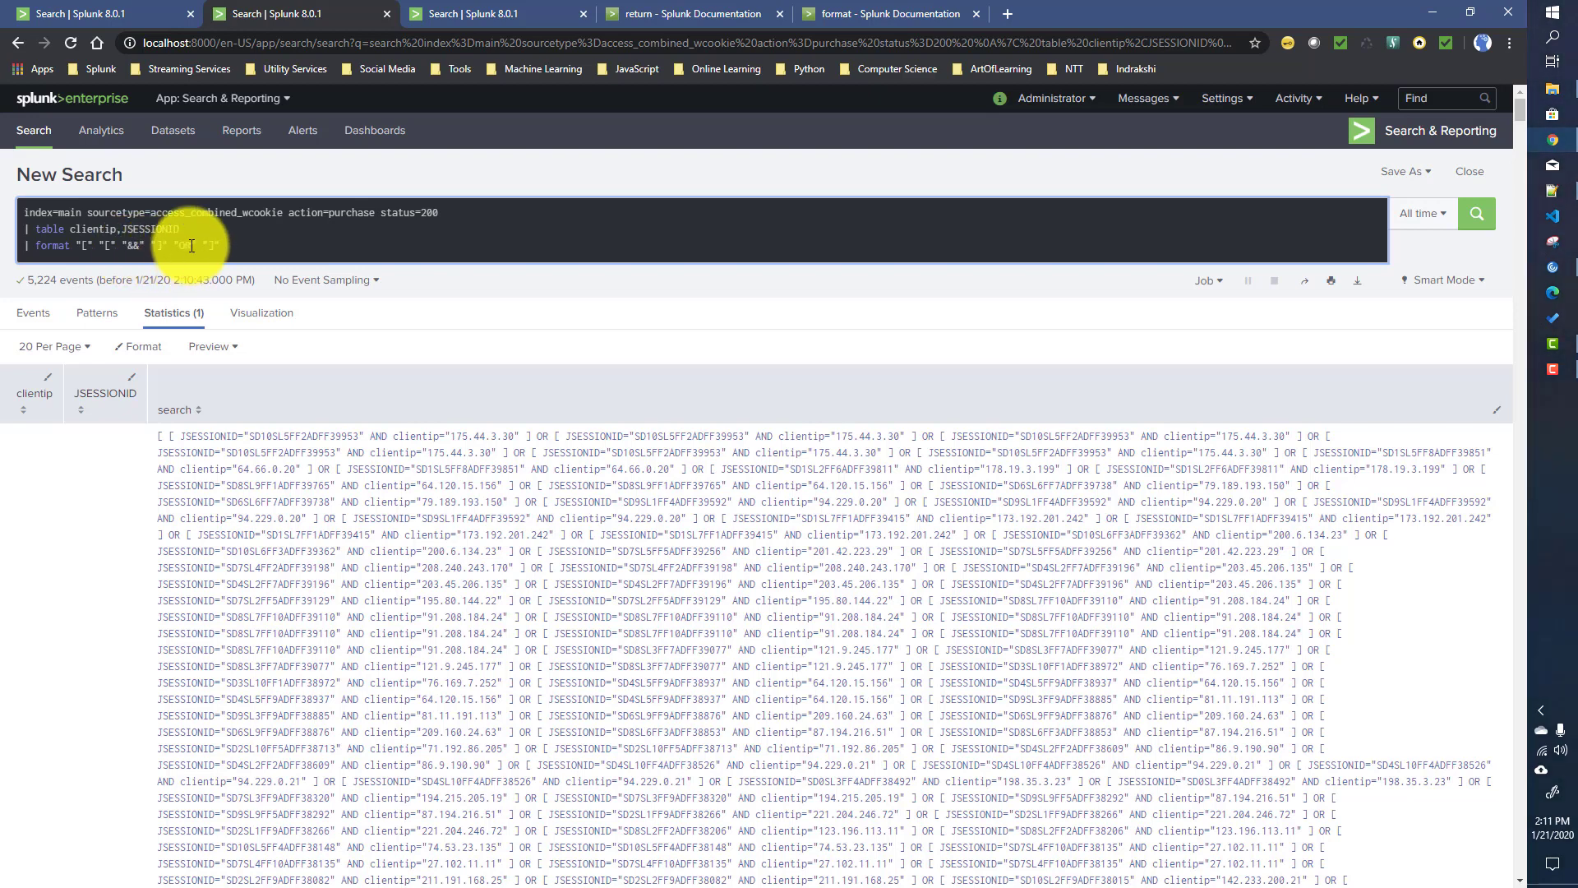
key(BackSpace)
key(BackSpace)
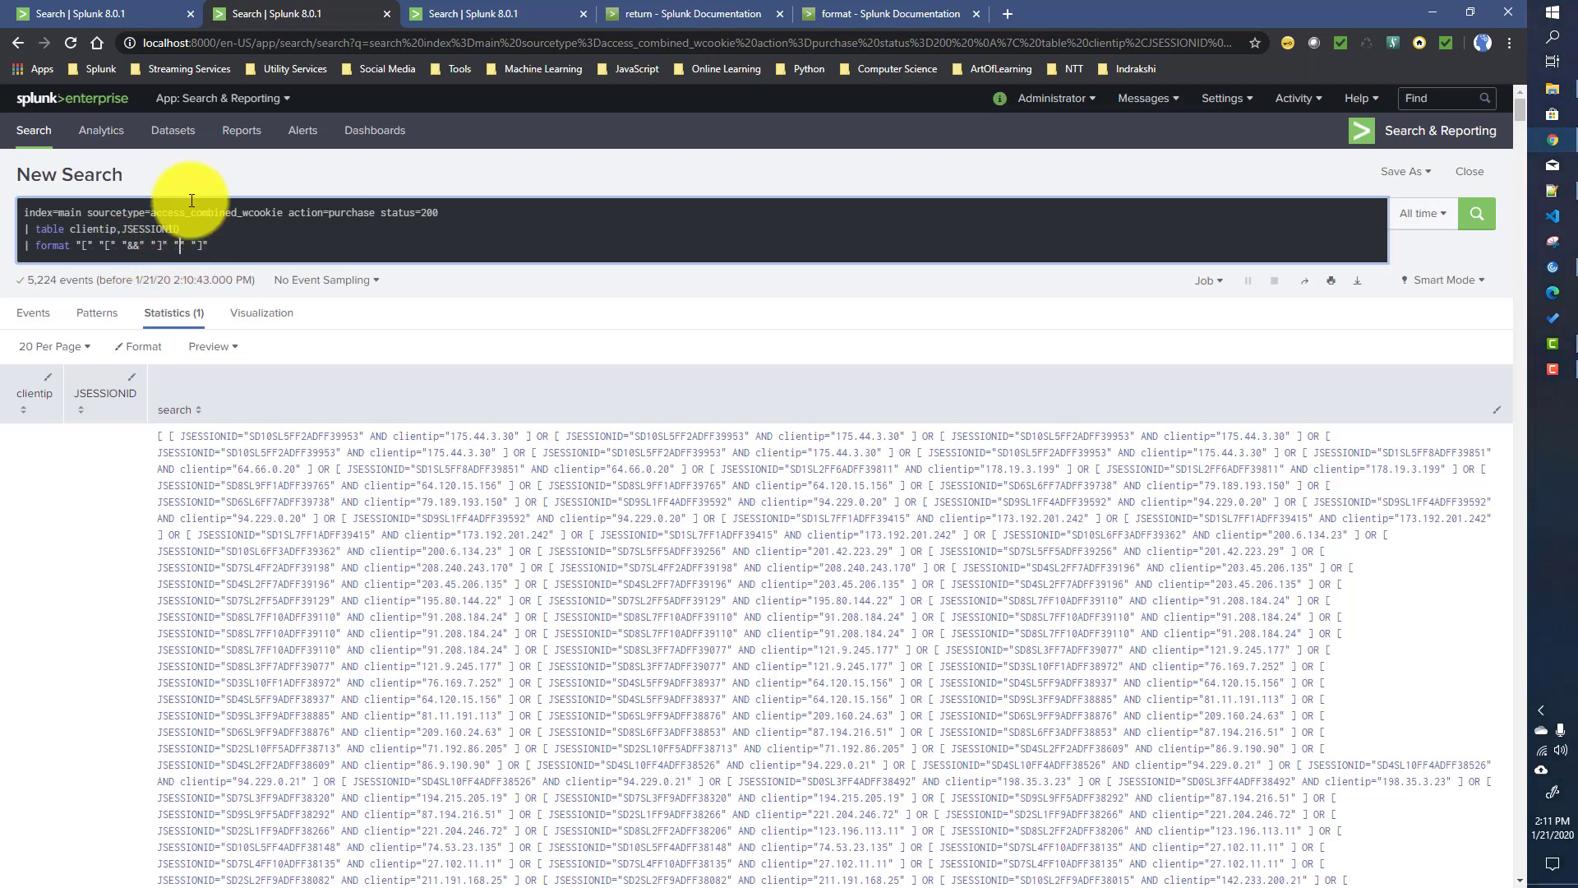
text(||)
key(Return)
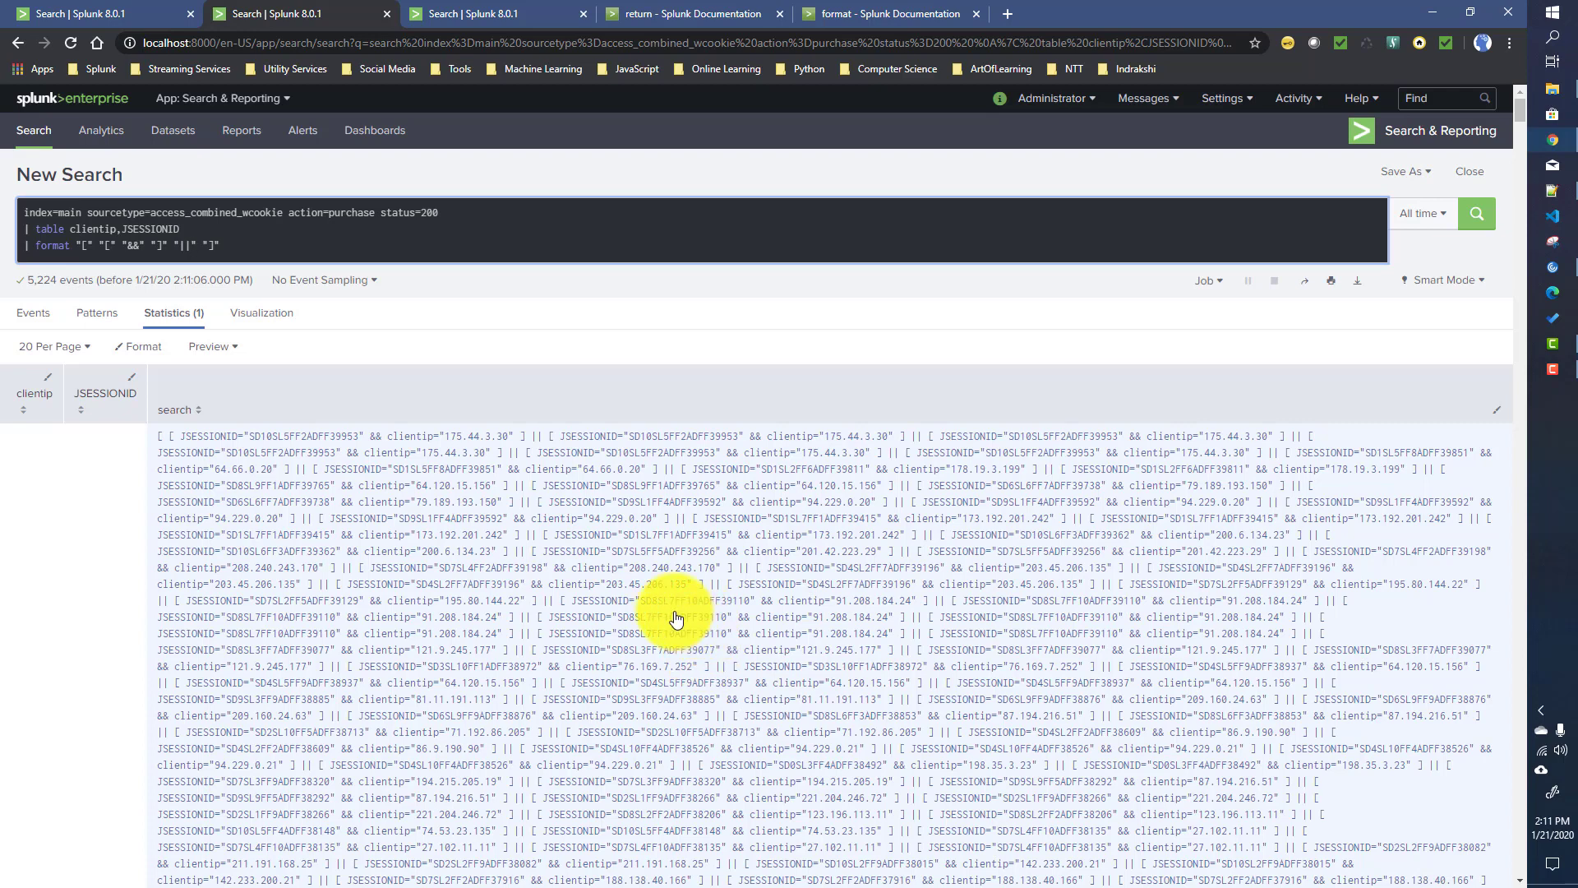
Compare the format line's row and column arguments and the base search above it with the generated search string
click(185, 241)
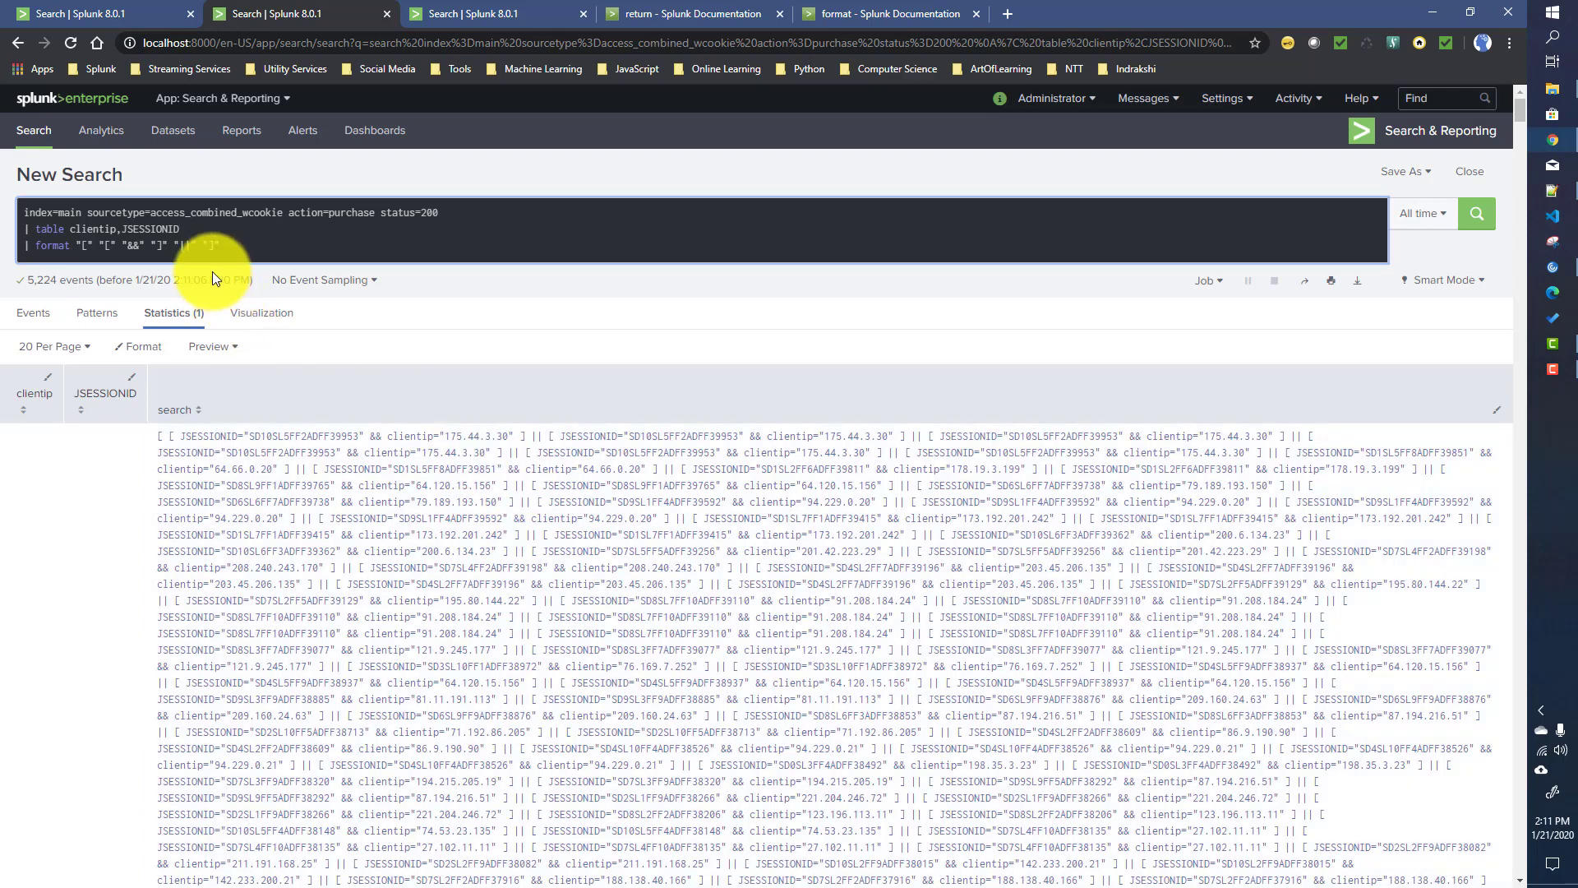
click(79, 243)
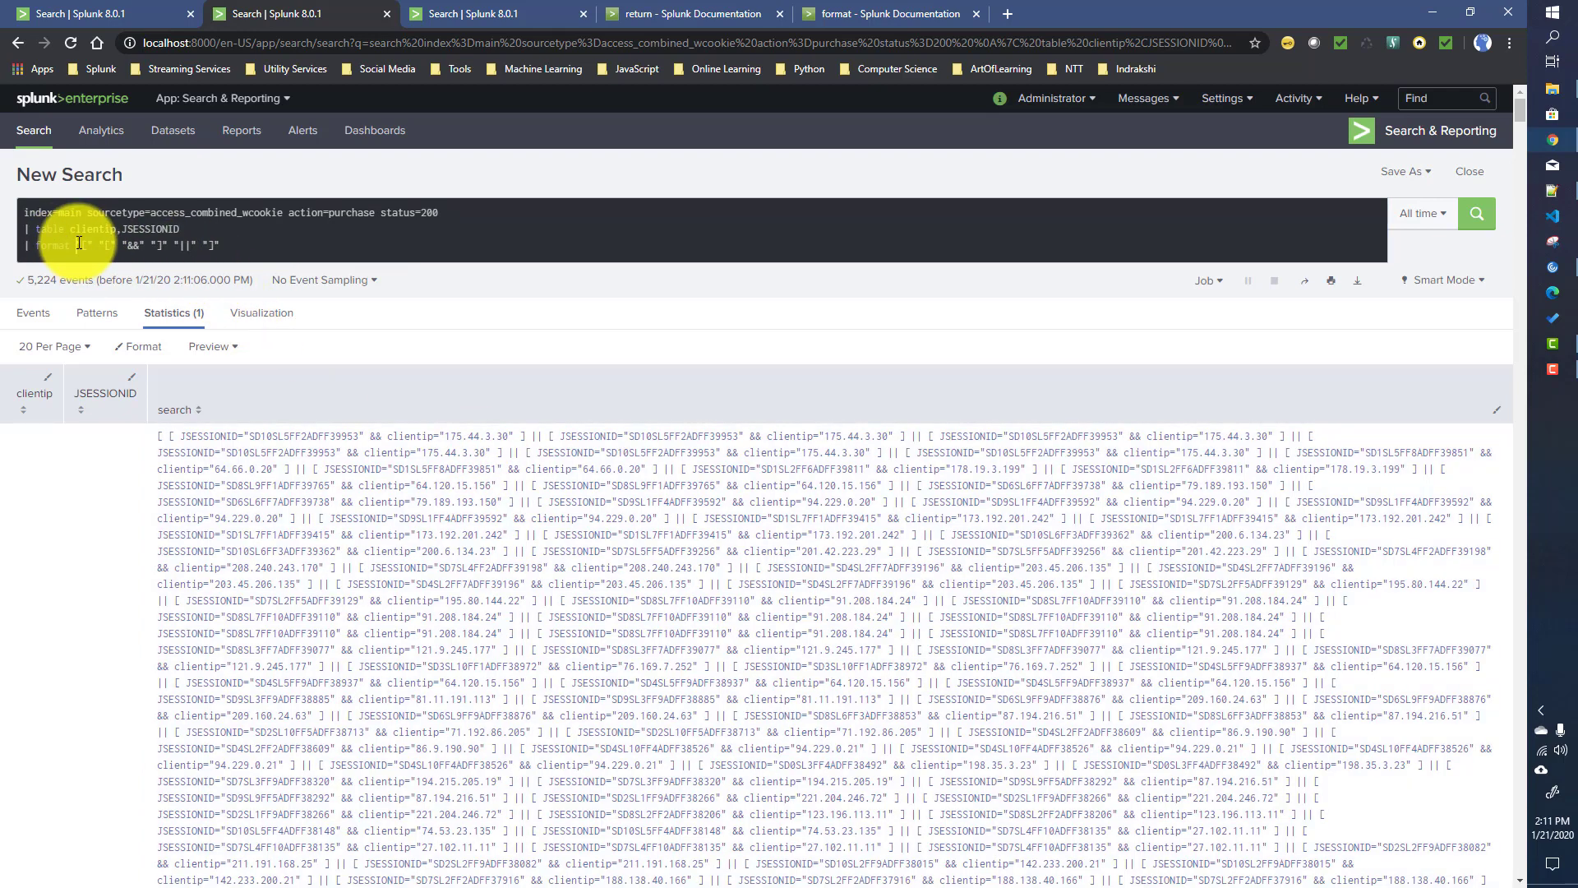
drag(78, 243, 243, 244)
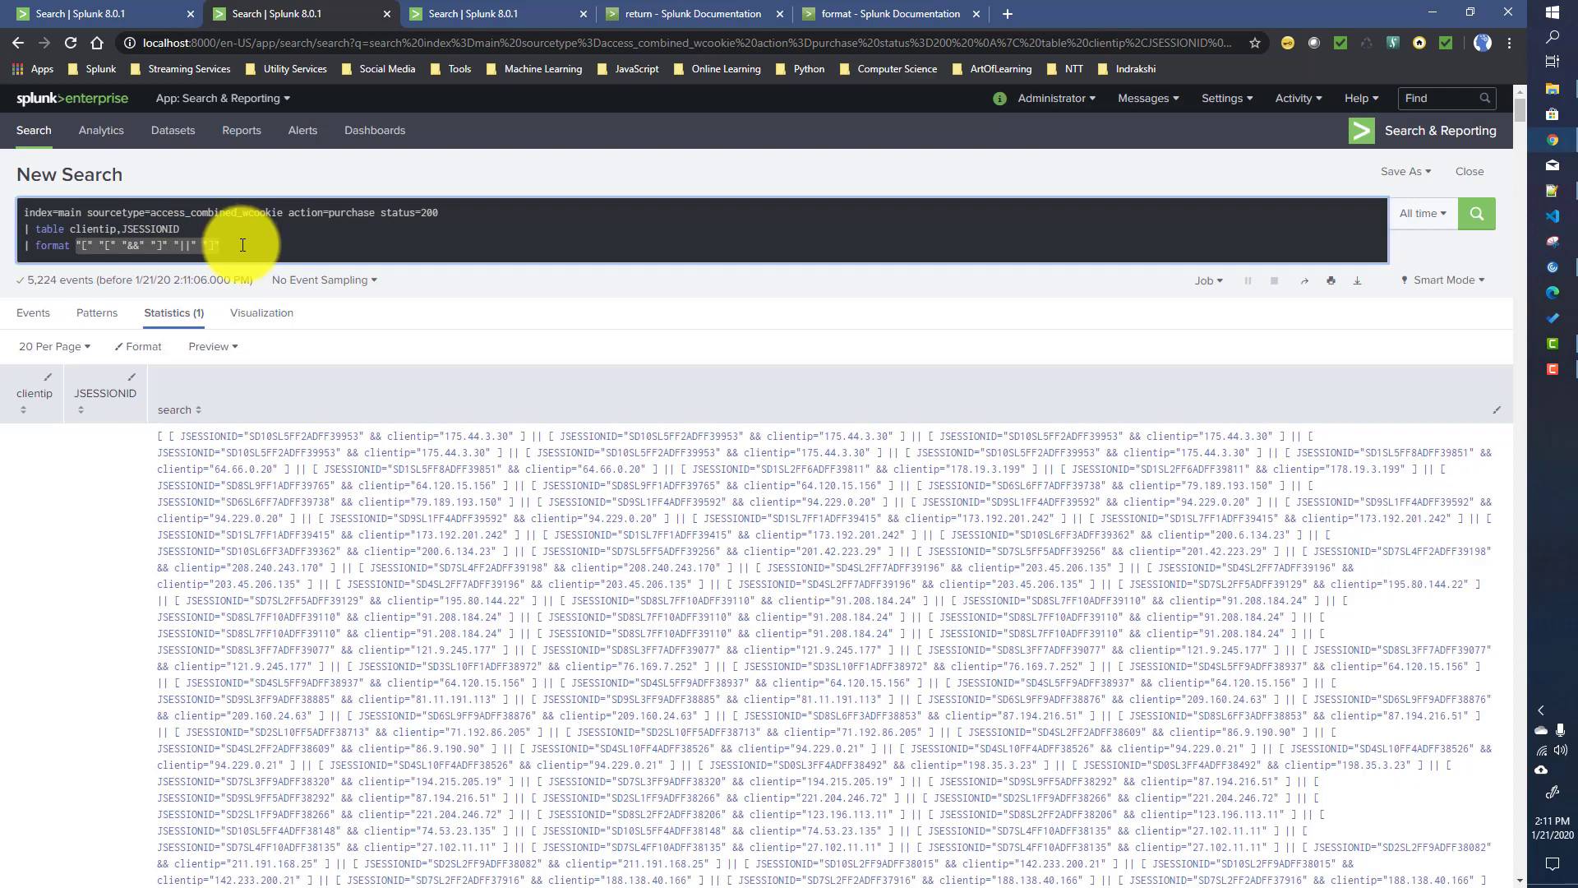
click(129, 246)
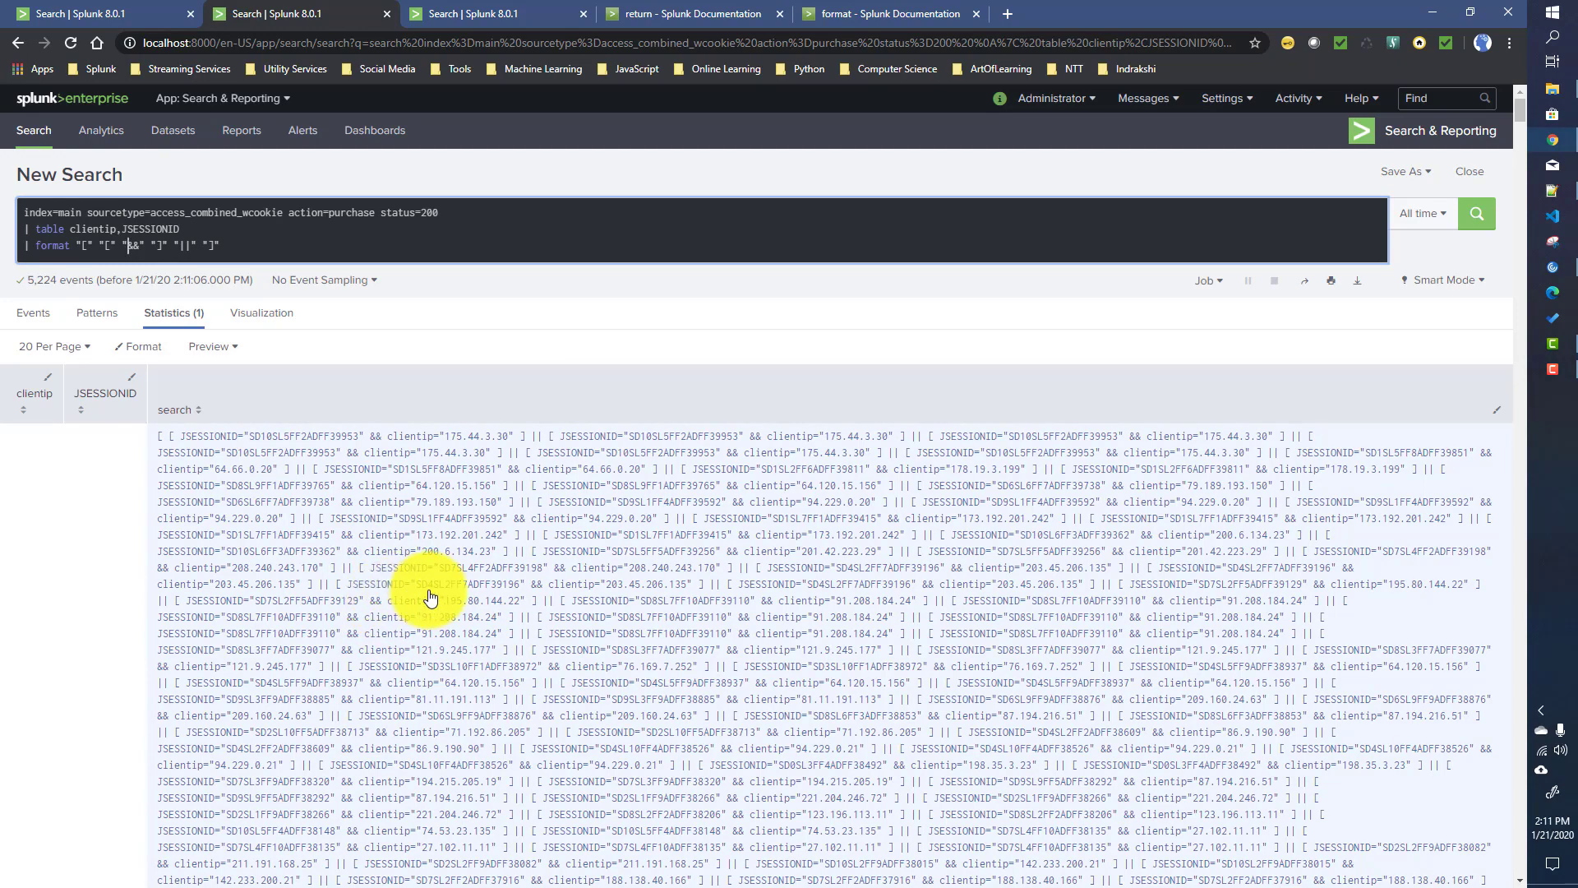
scroll(423, 592, down, 3)
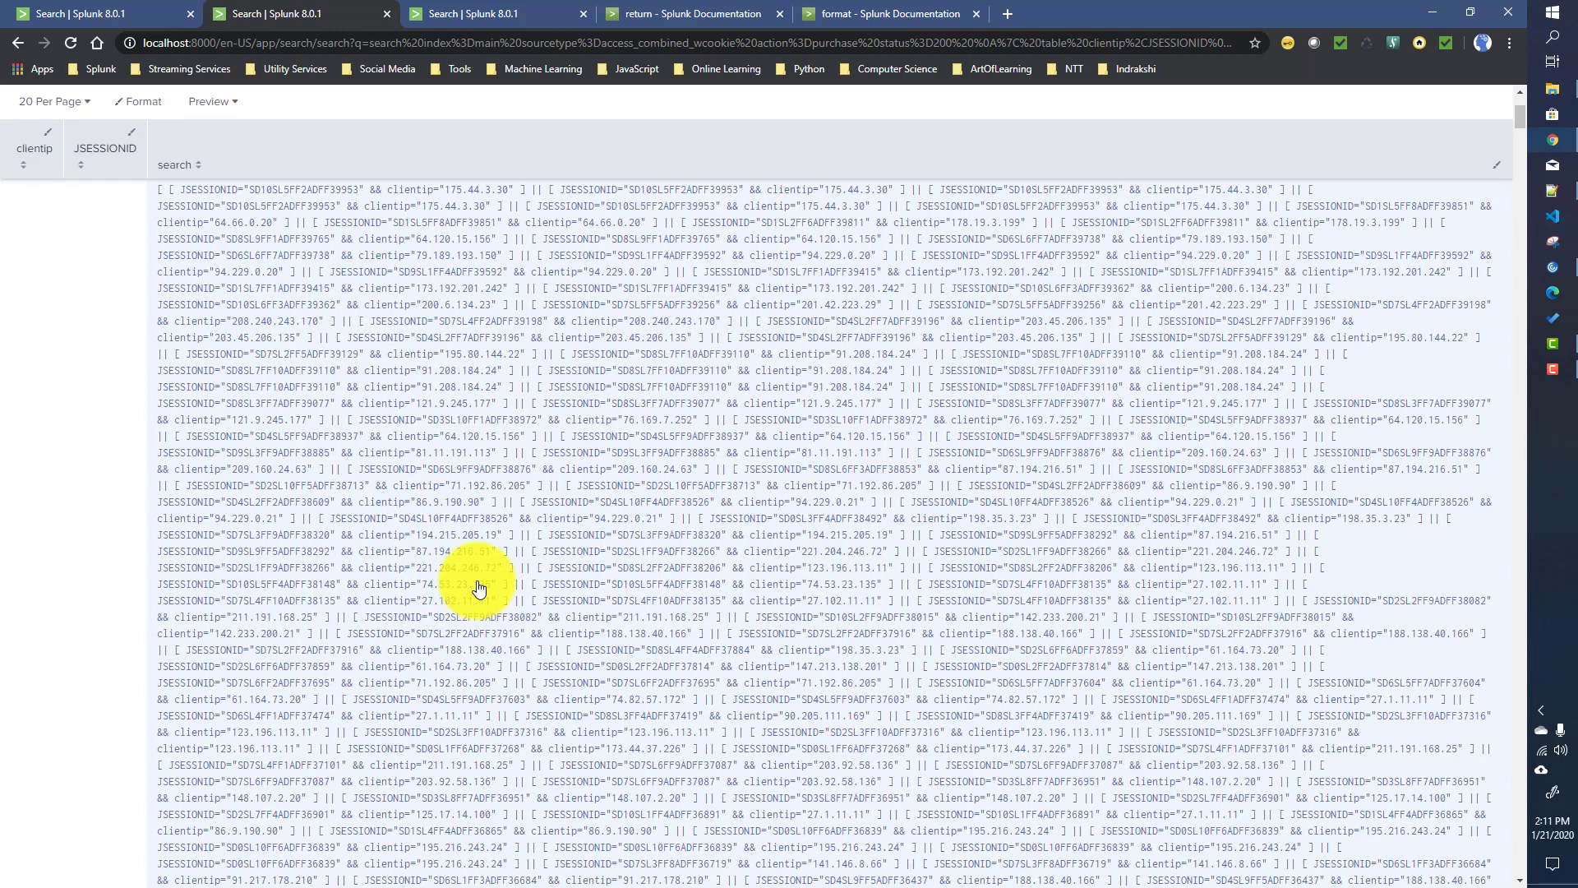
scroll(460, 575, up, 3)
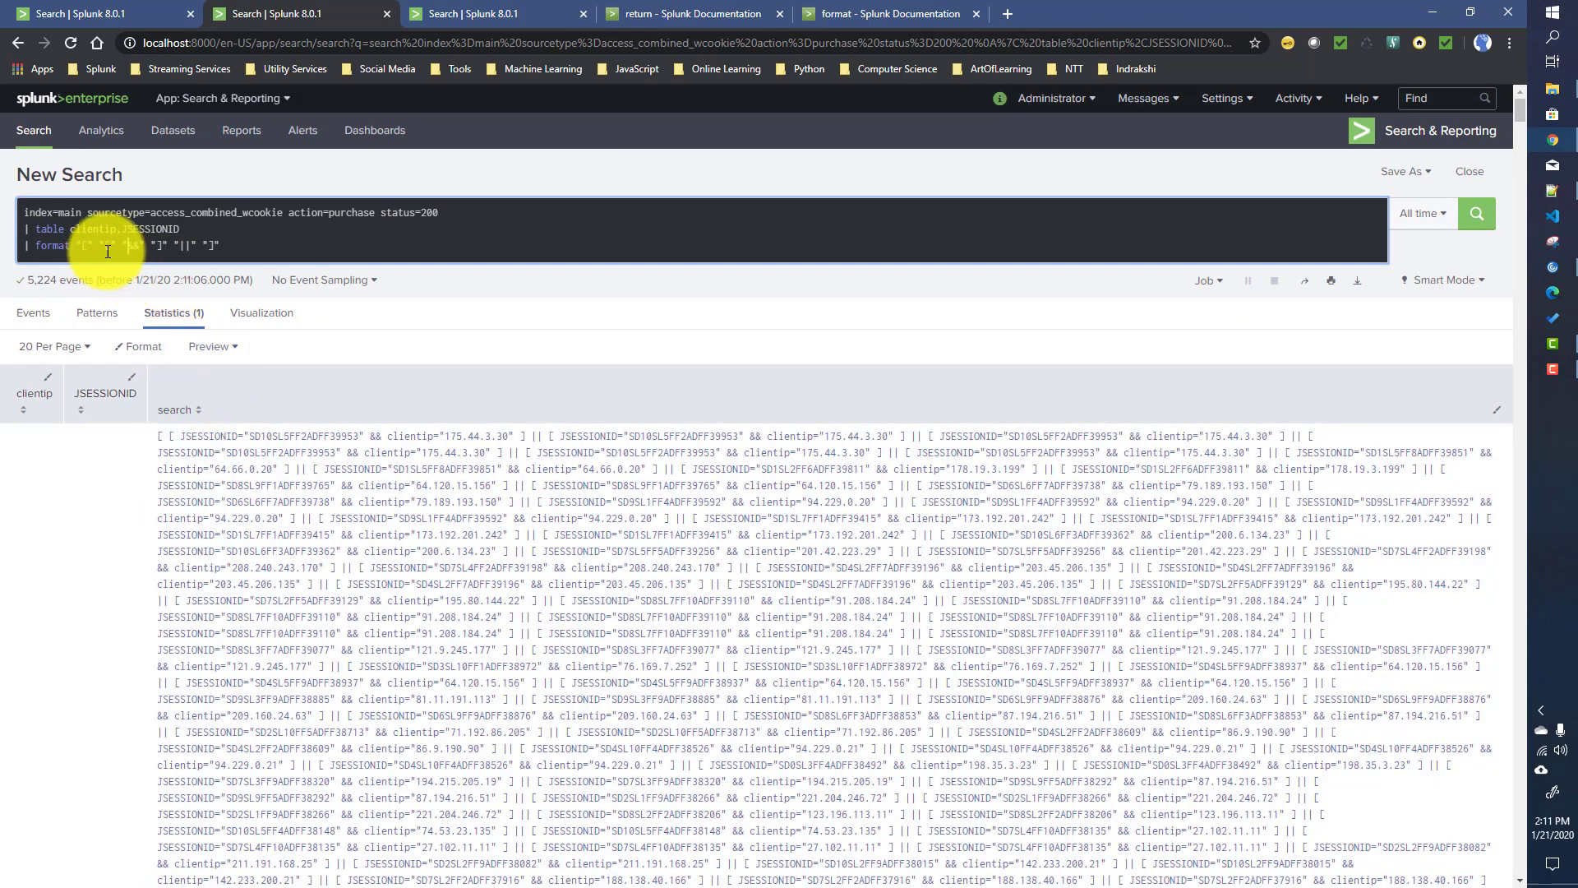
drag(215, 245, 13, 199)
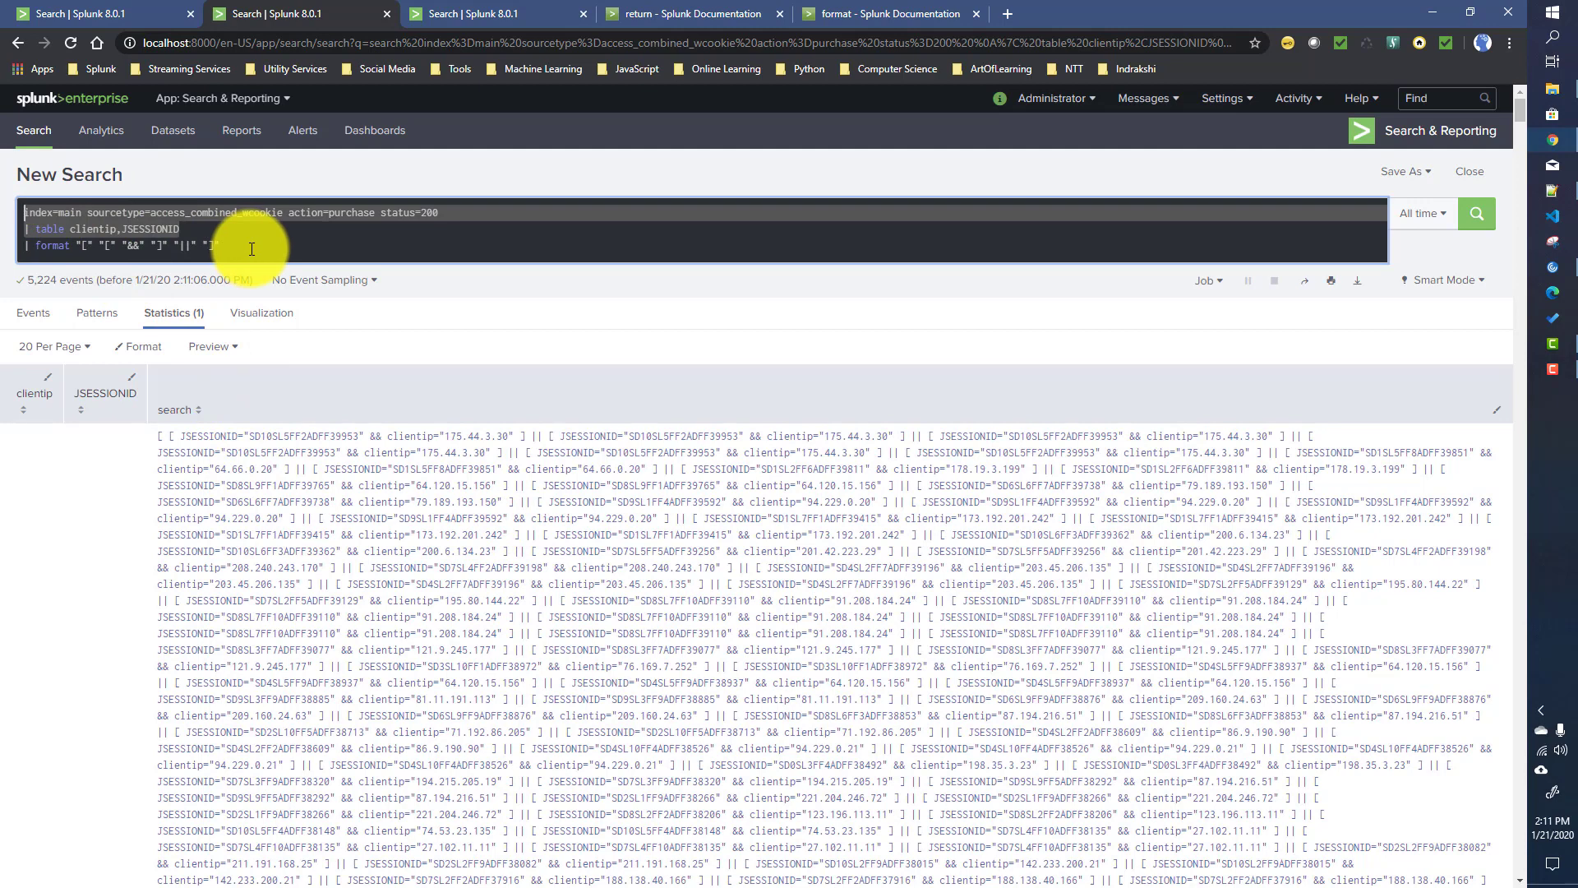
Add maxresults=2 before format's row and column arguments and run the search
click(76, 244)
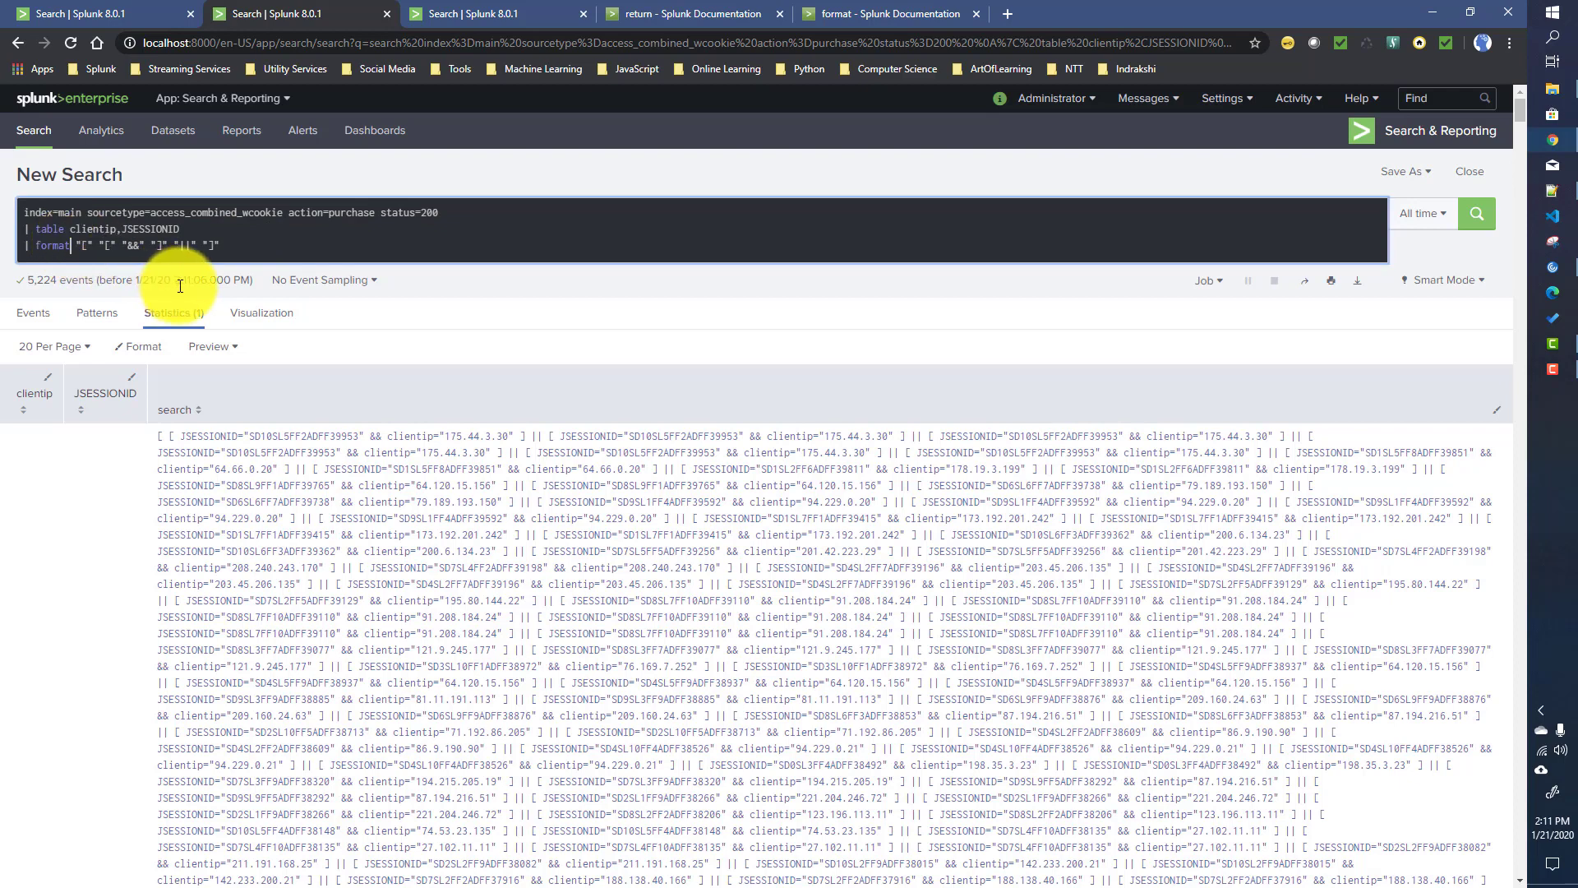
text(ma)
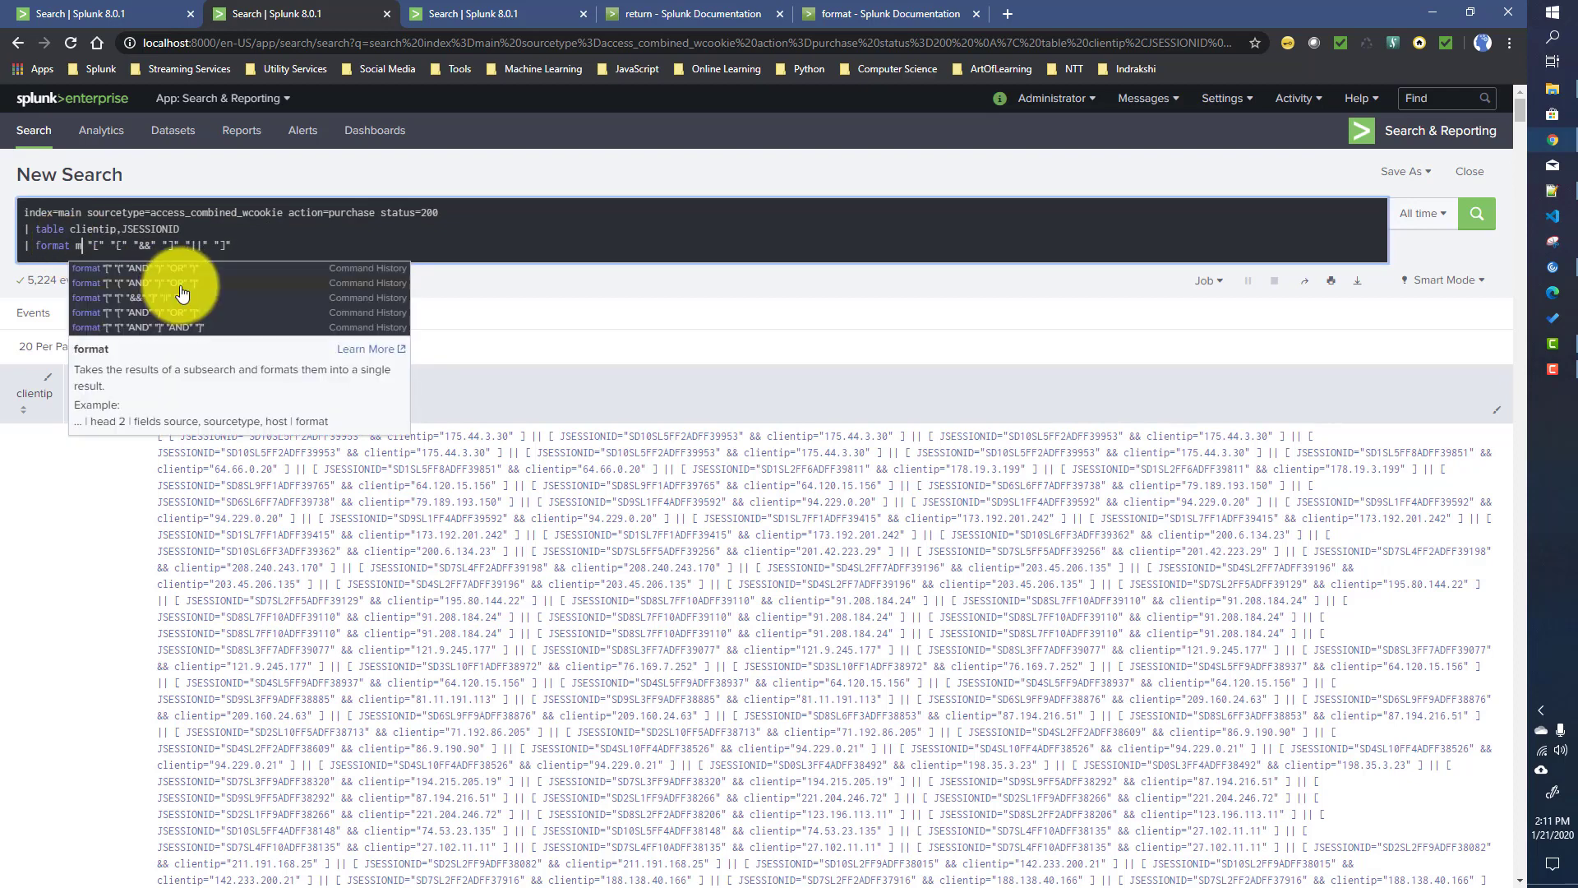
key(Down)
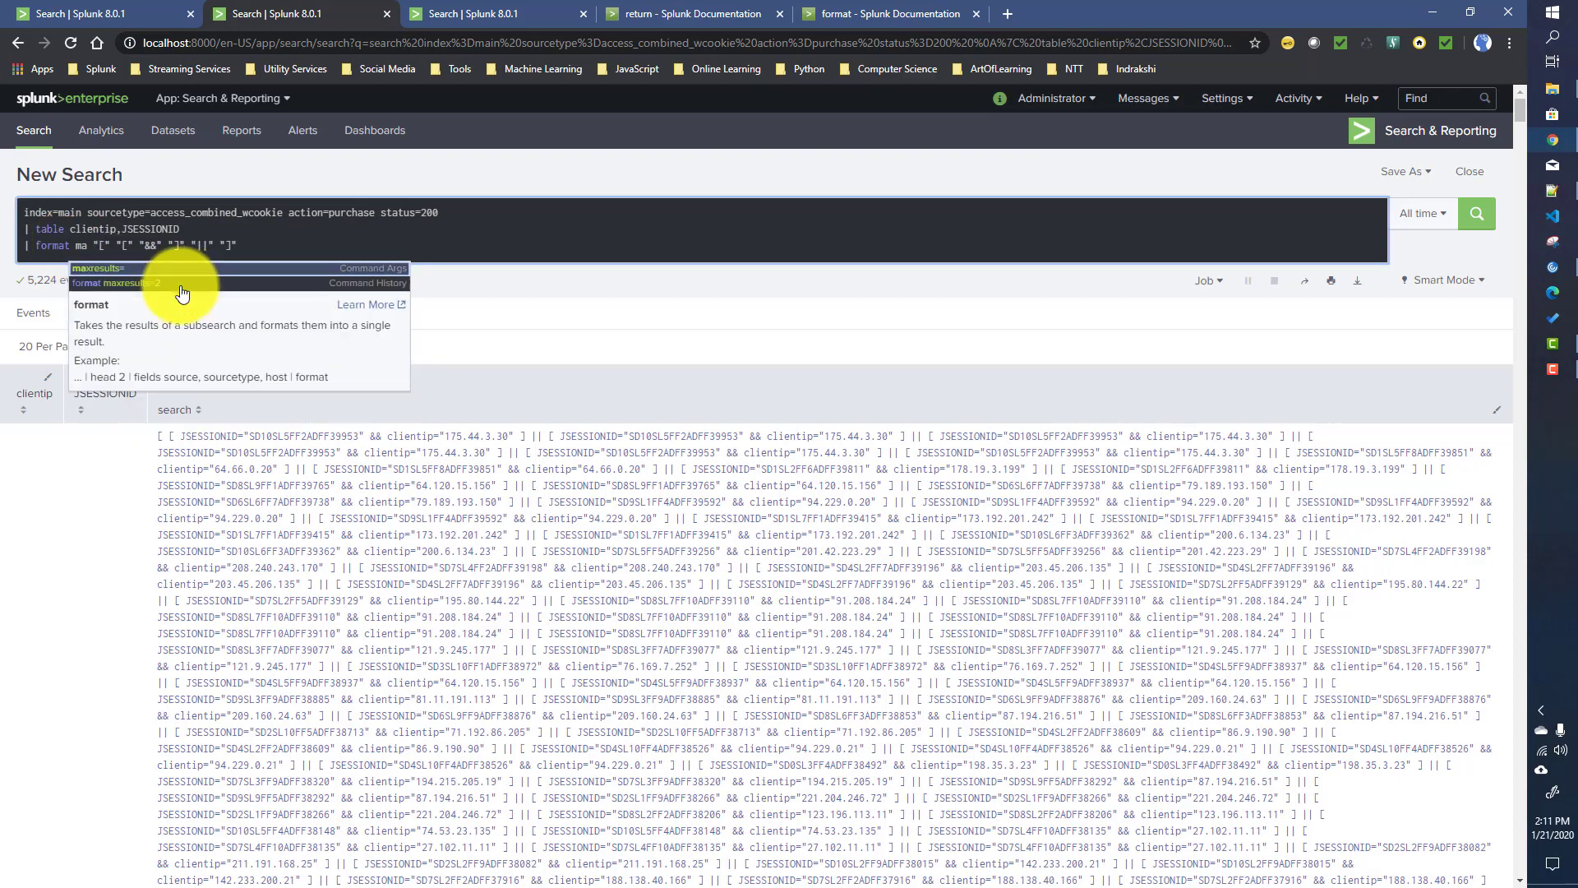
key(Return)
text(2)
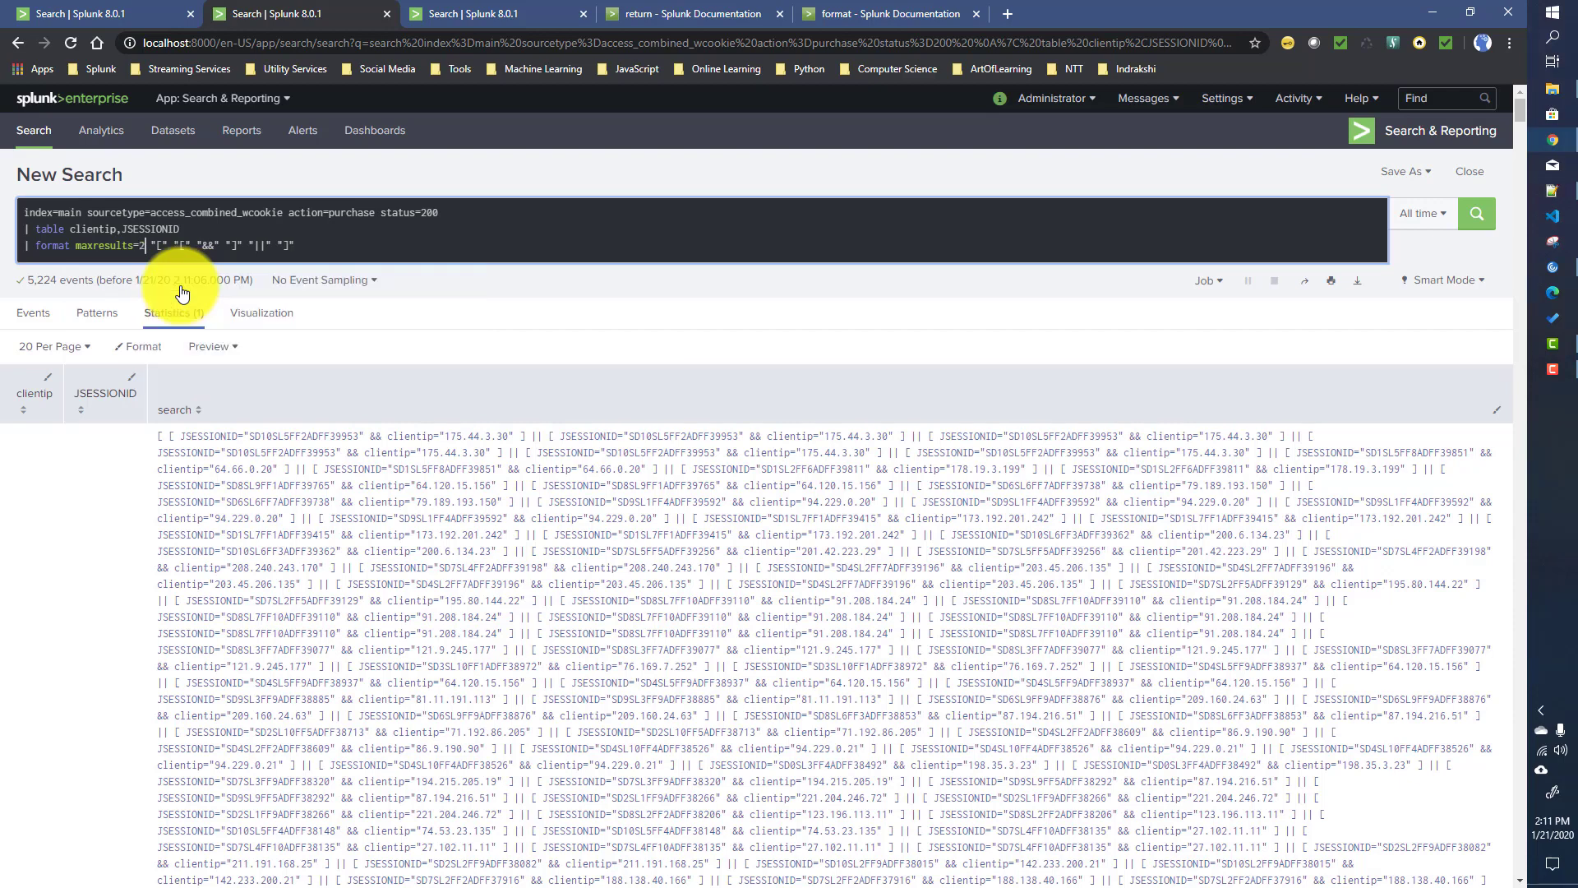
key(Return)
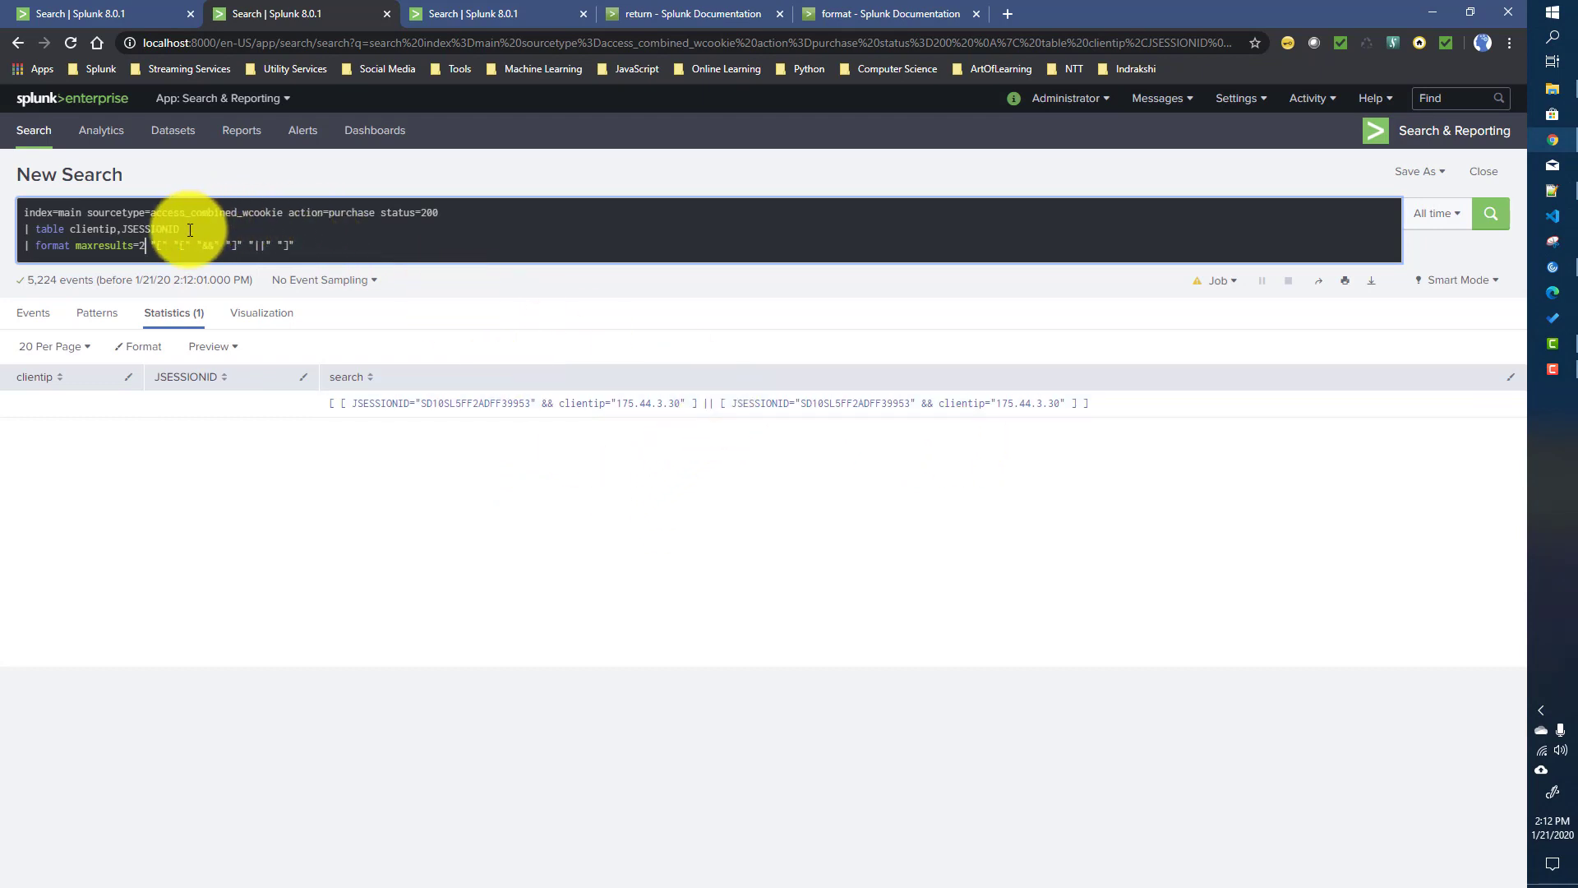
drag(184, 229, 6, 221)
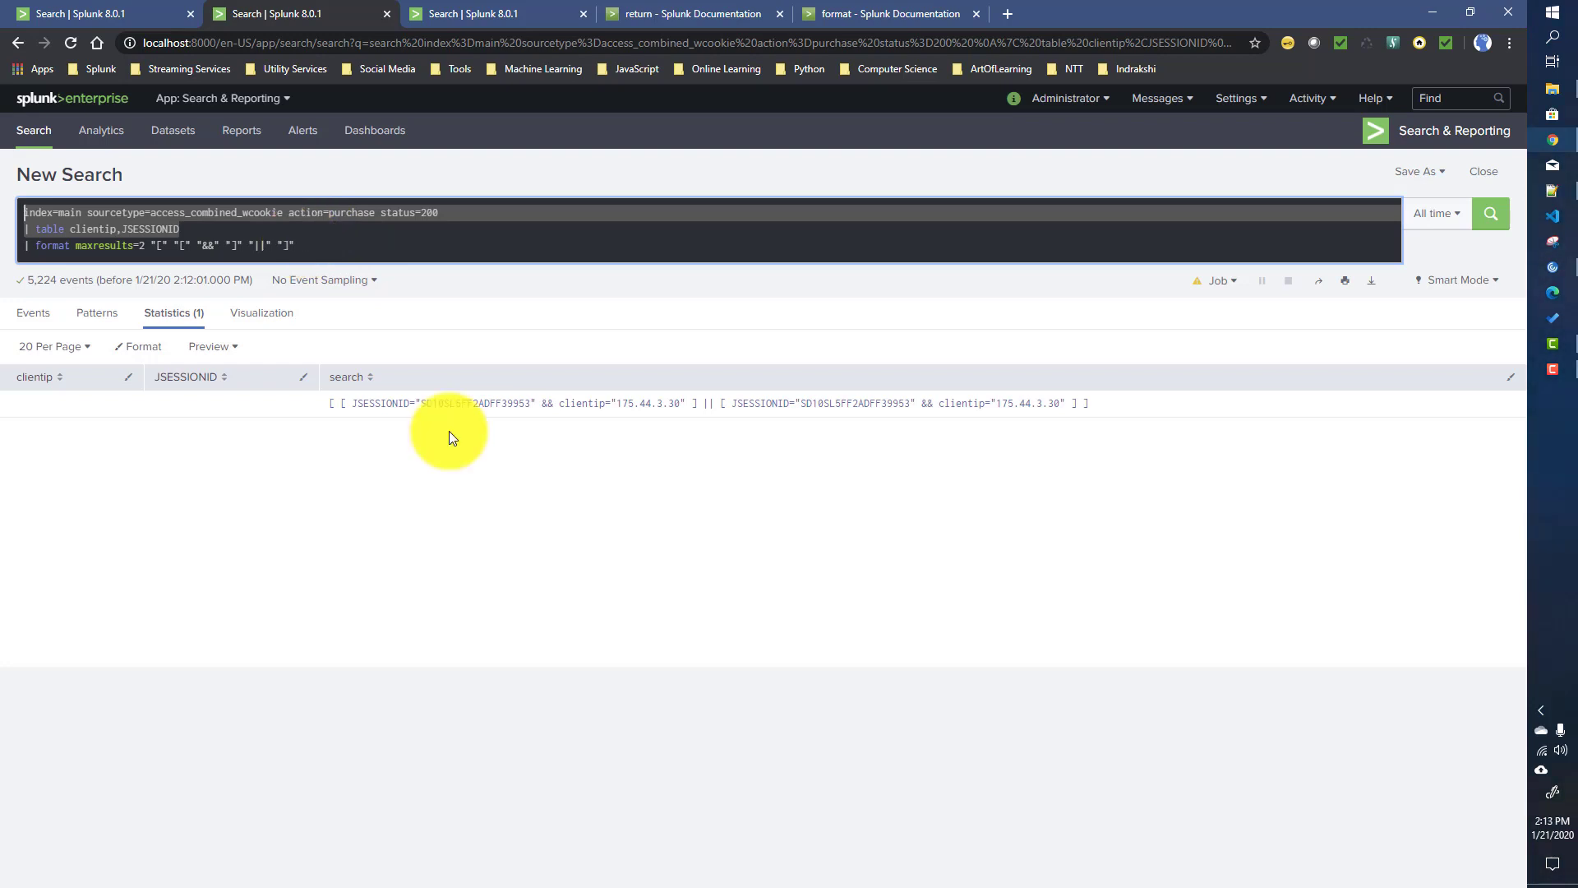
click(77, 234)
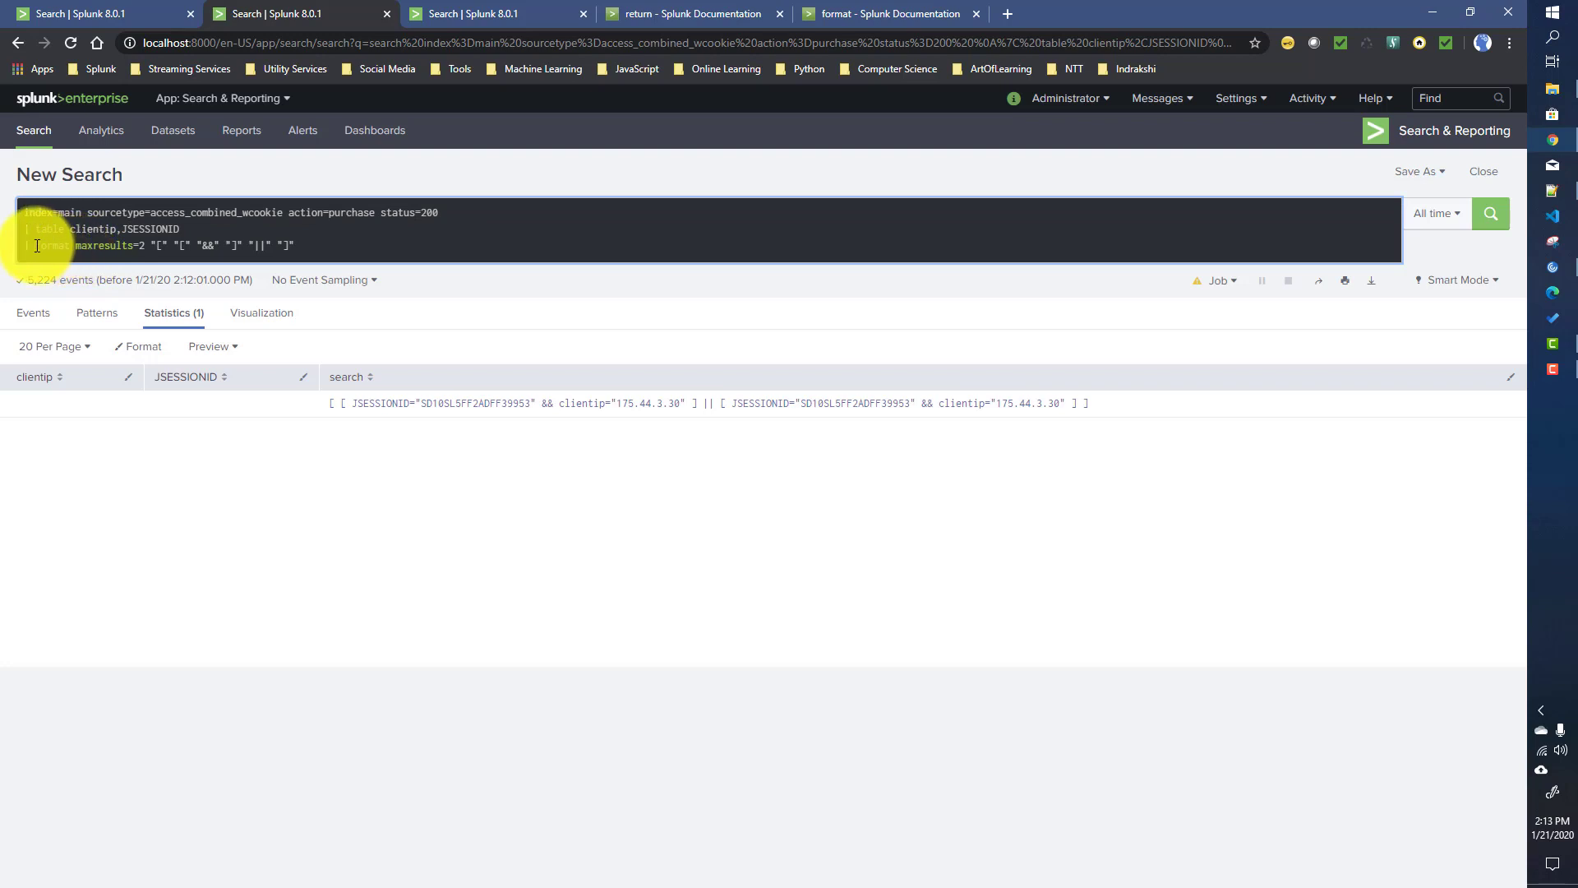
Replace the format line with eval mv_field = clientip.",".JSESSIONID, run the search and check the first row's clientip
drag(37, 245, 330, 256)
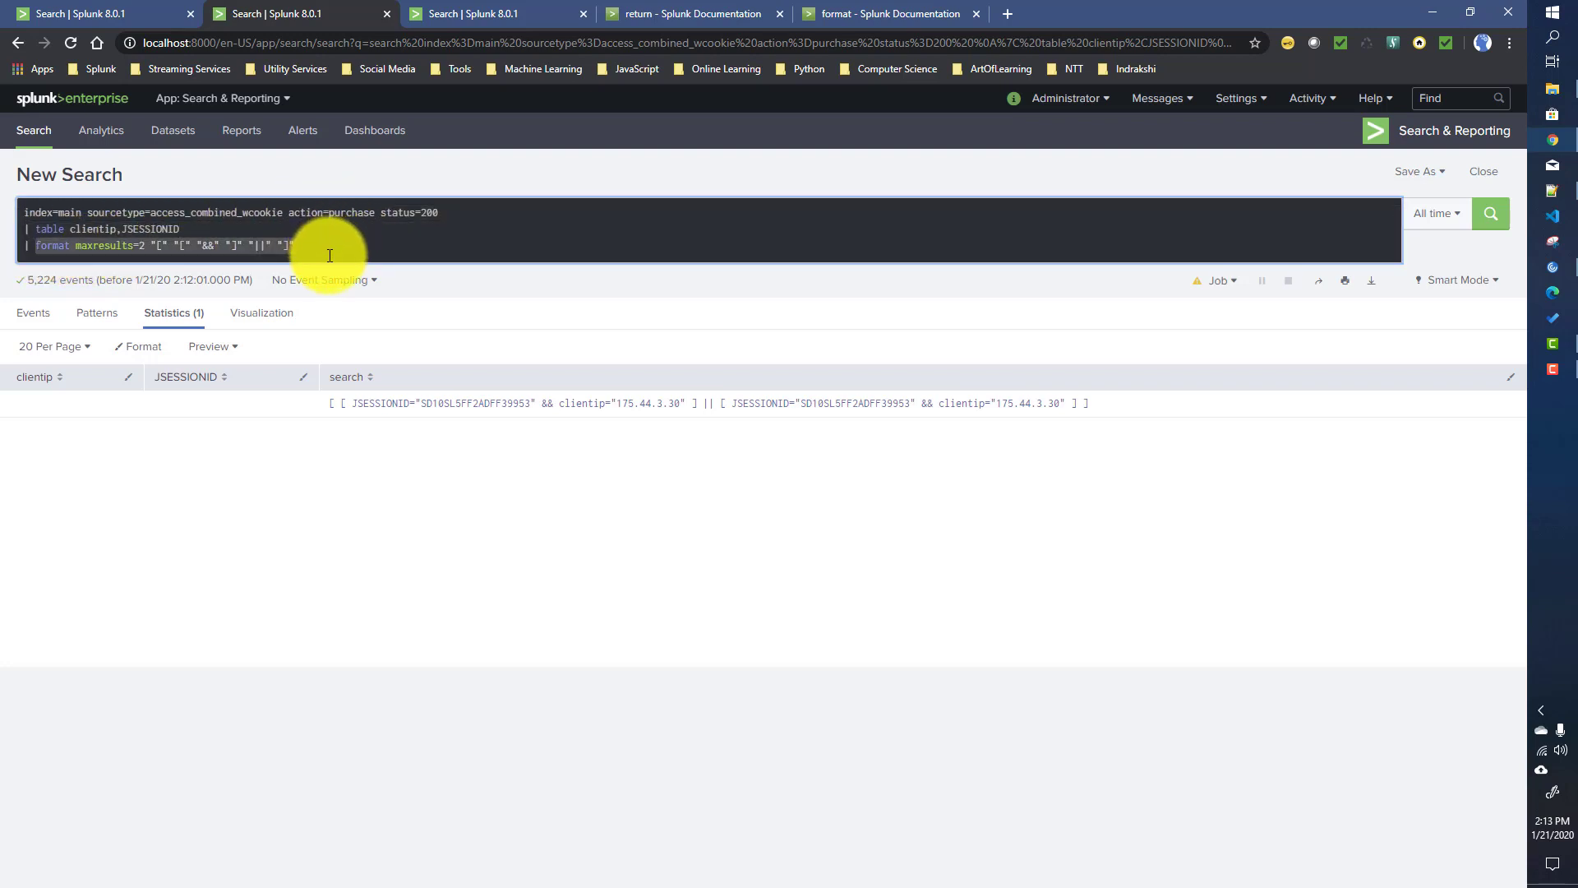
text(eval )
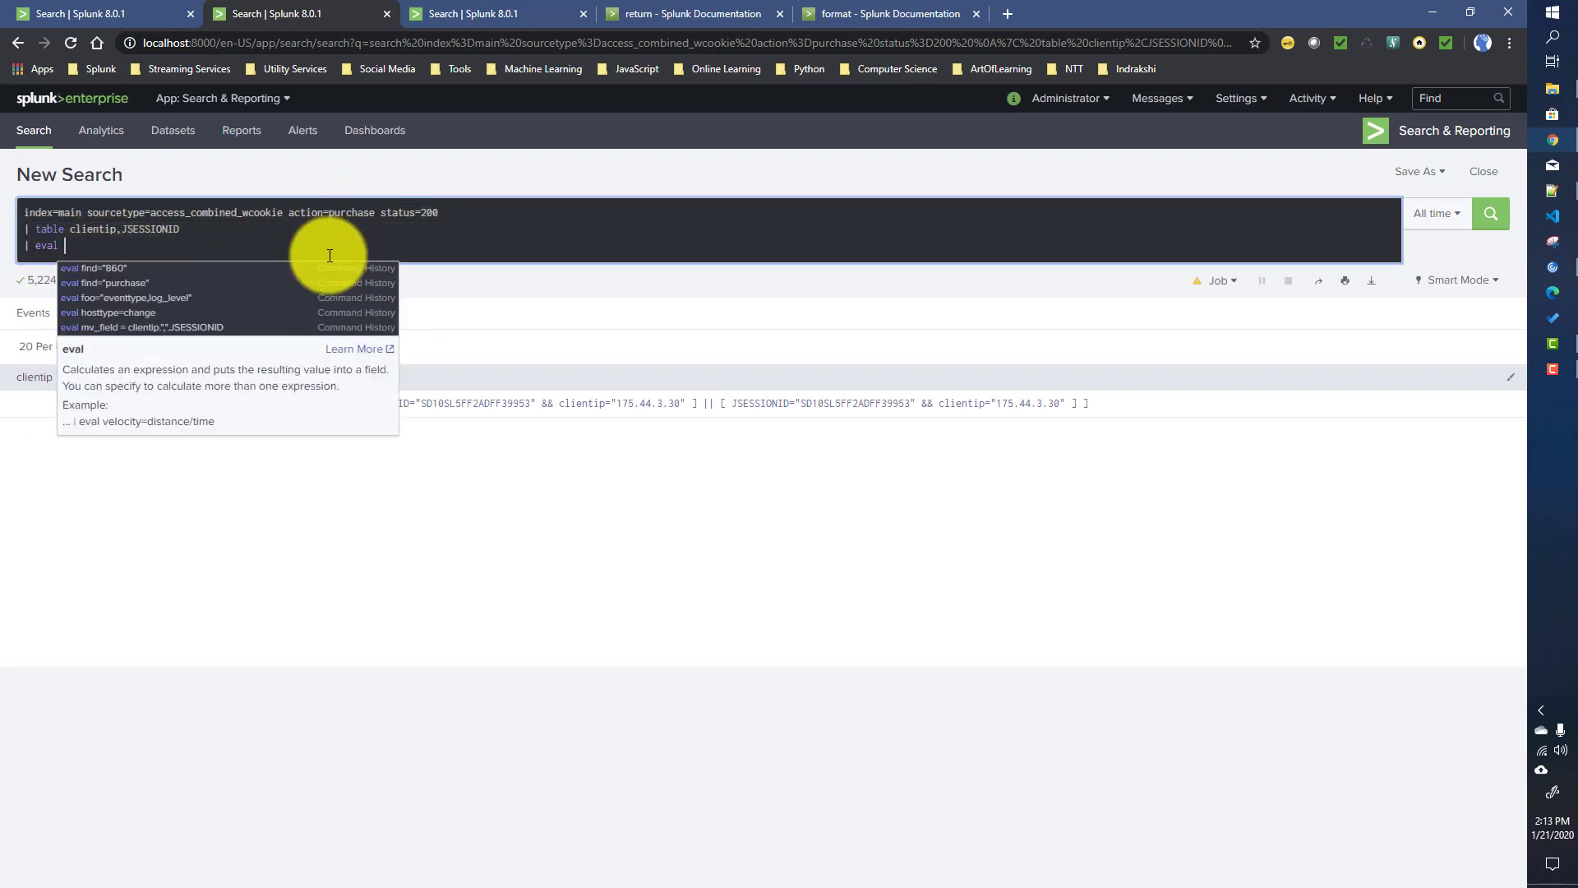
text(mv)
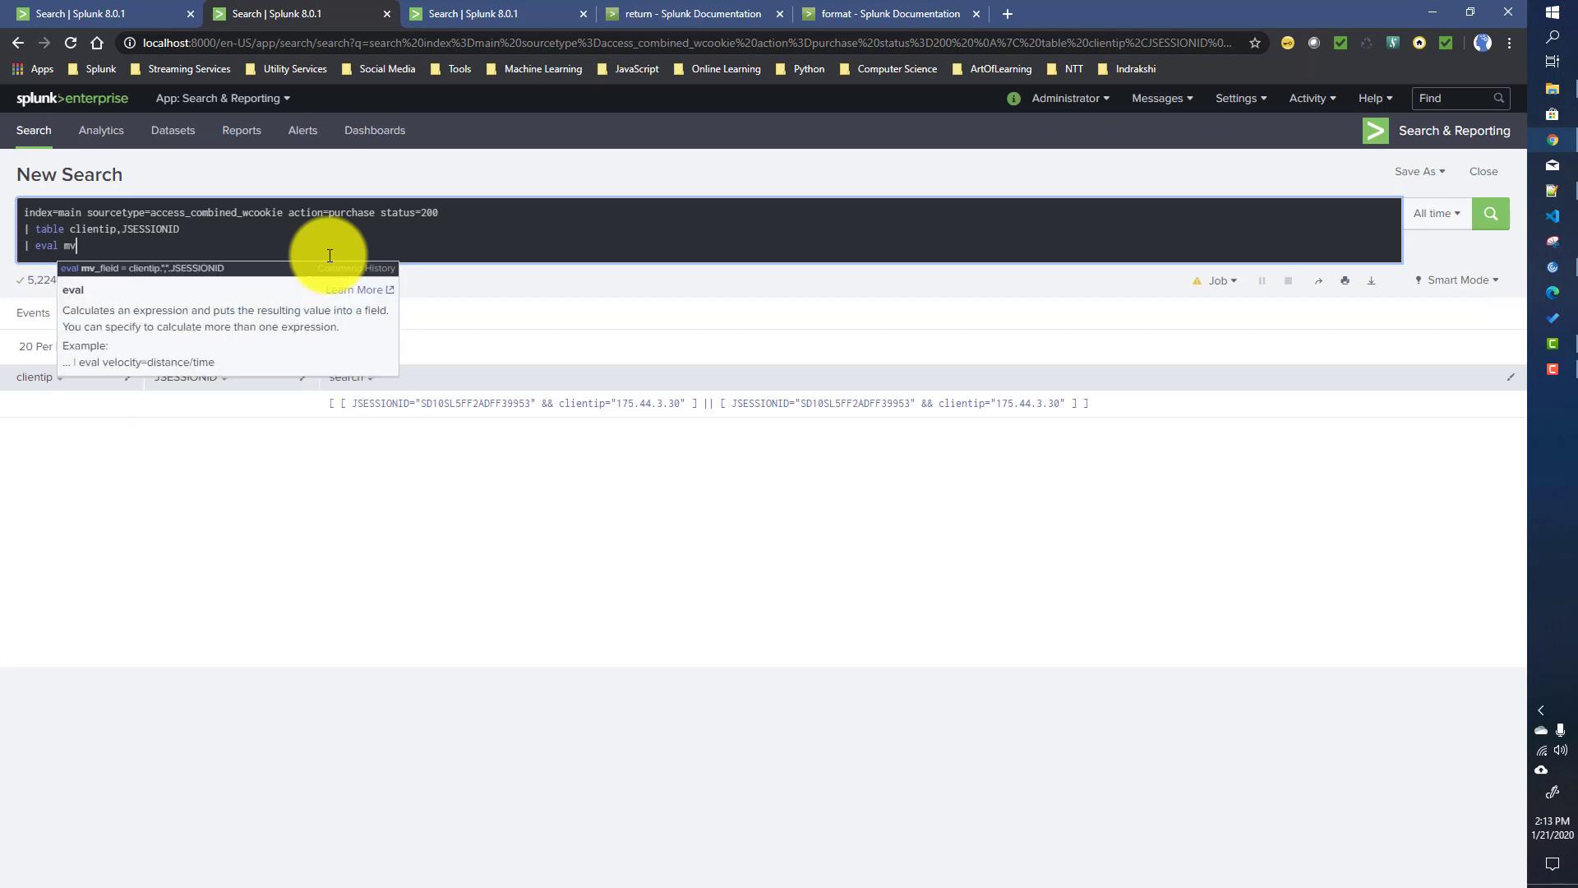
text(_field)
key(Down)
key(Return)
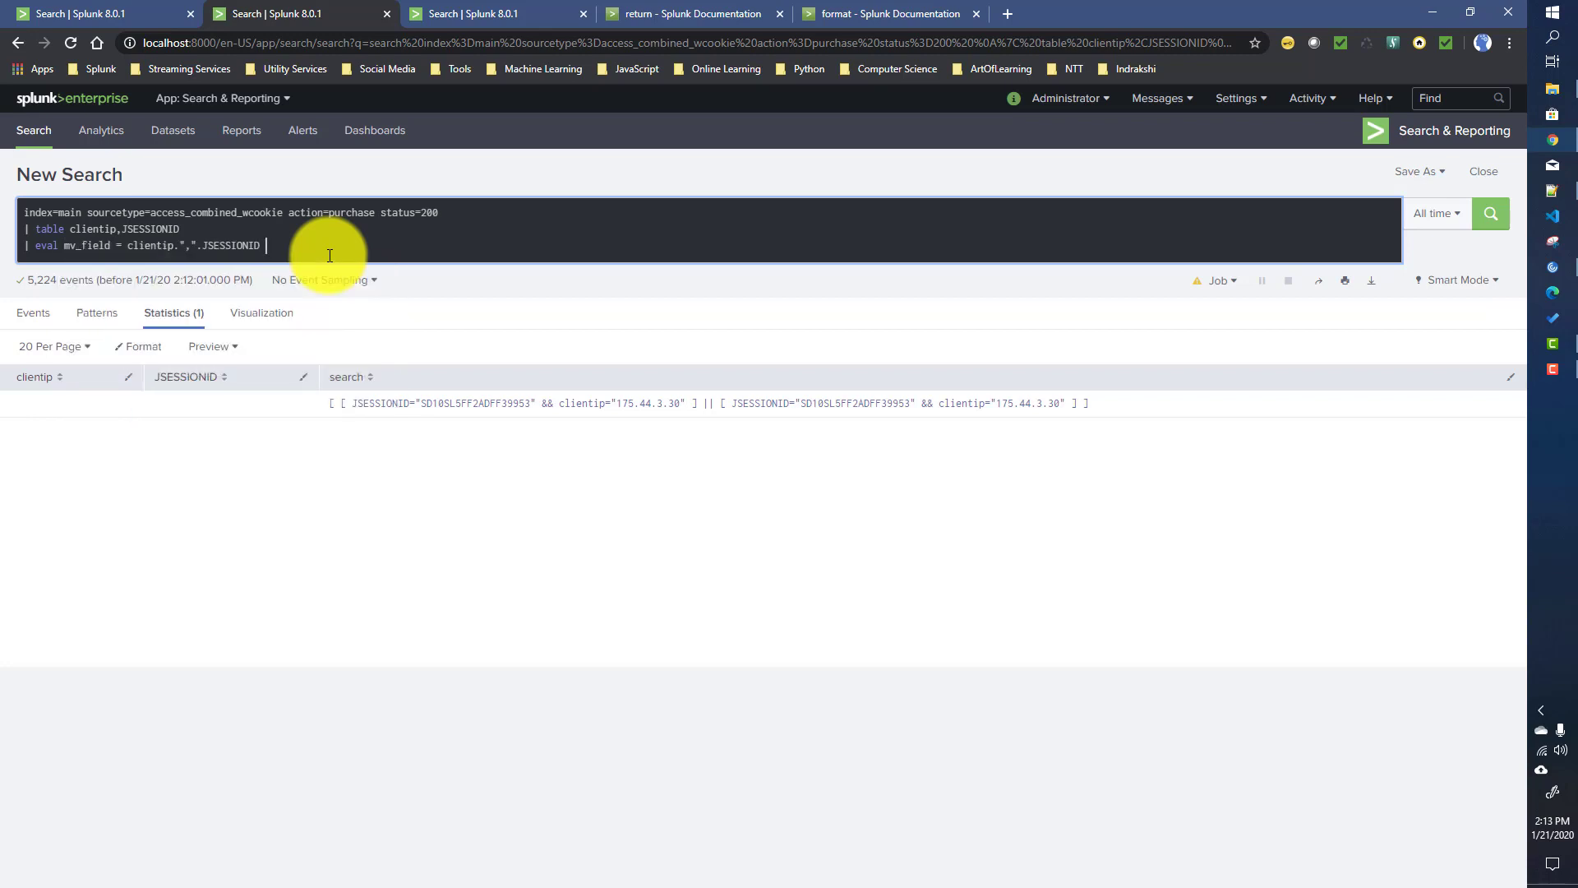
click(189, 243)
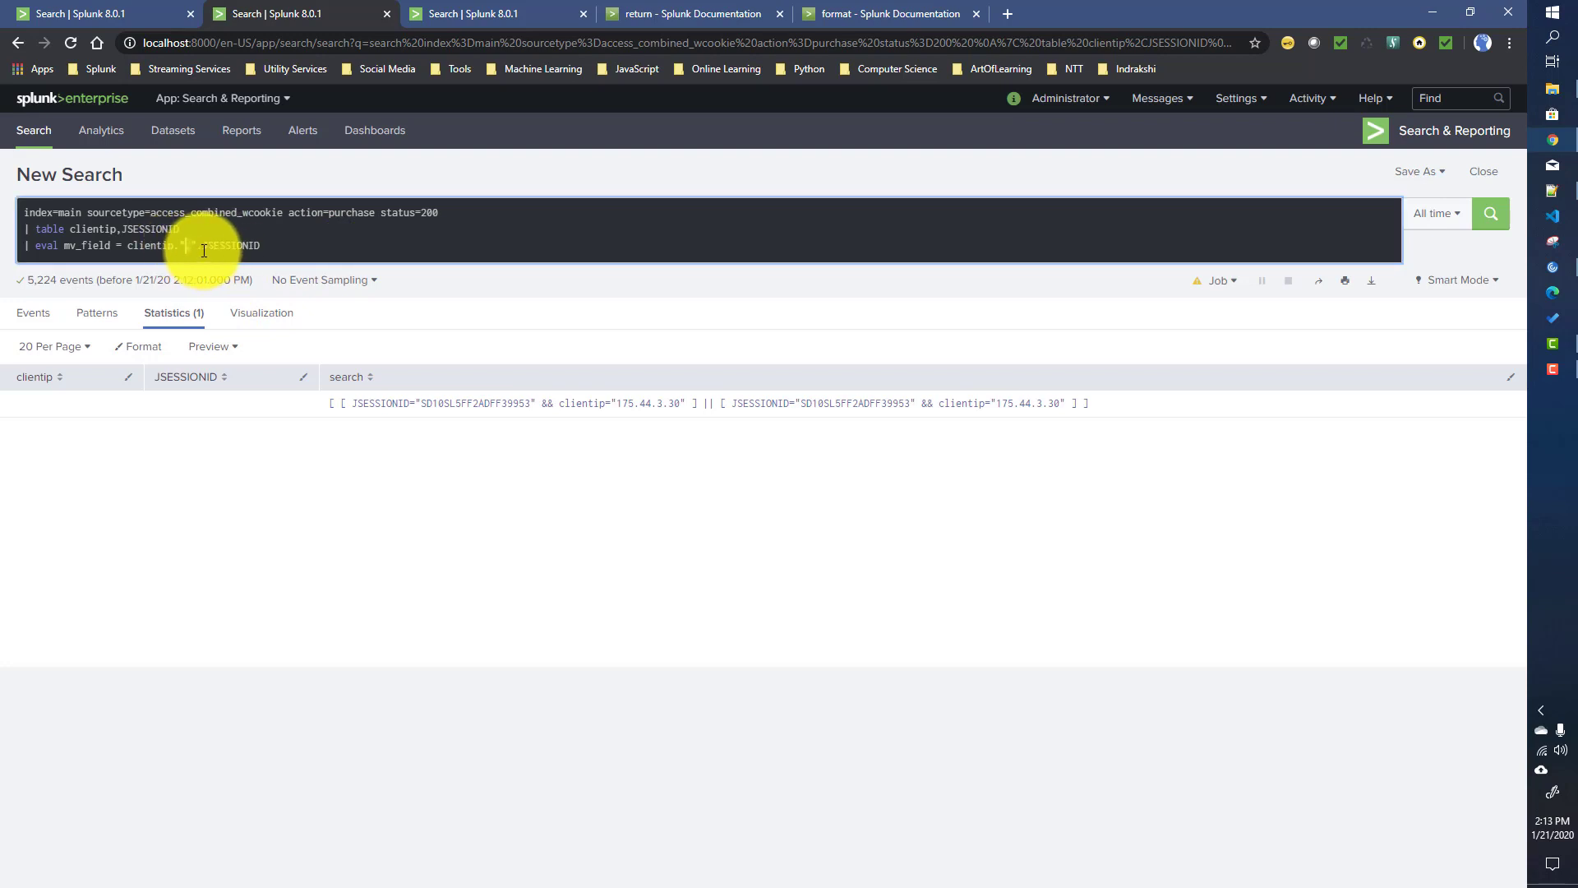
double_click(221, 245)
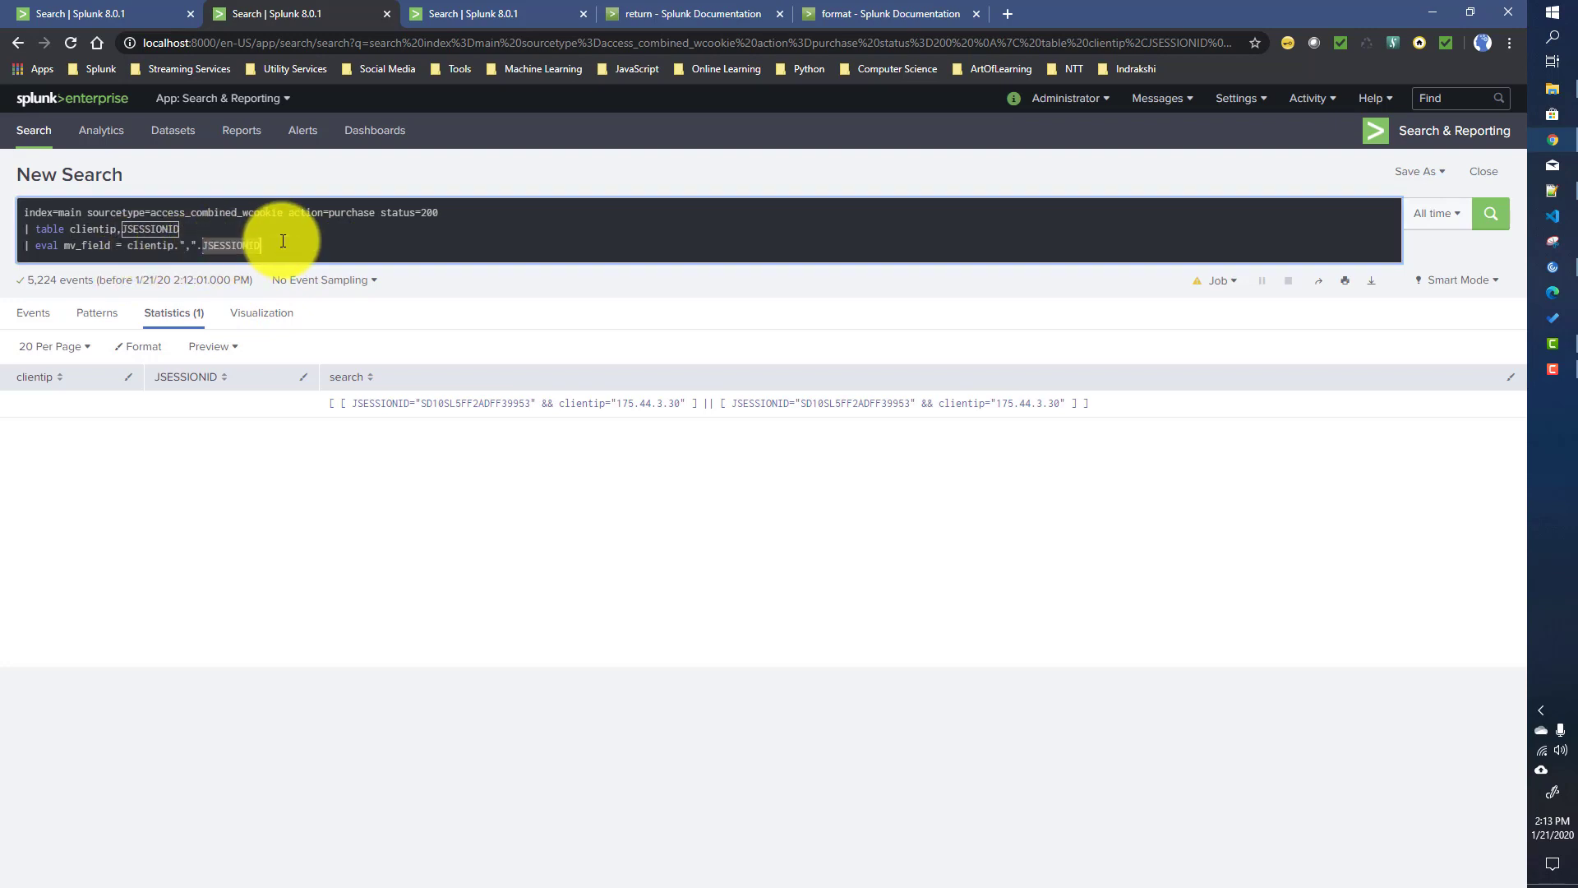
click(277, 237)
key(Return)
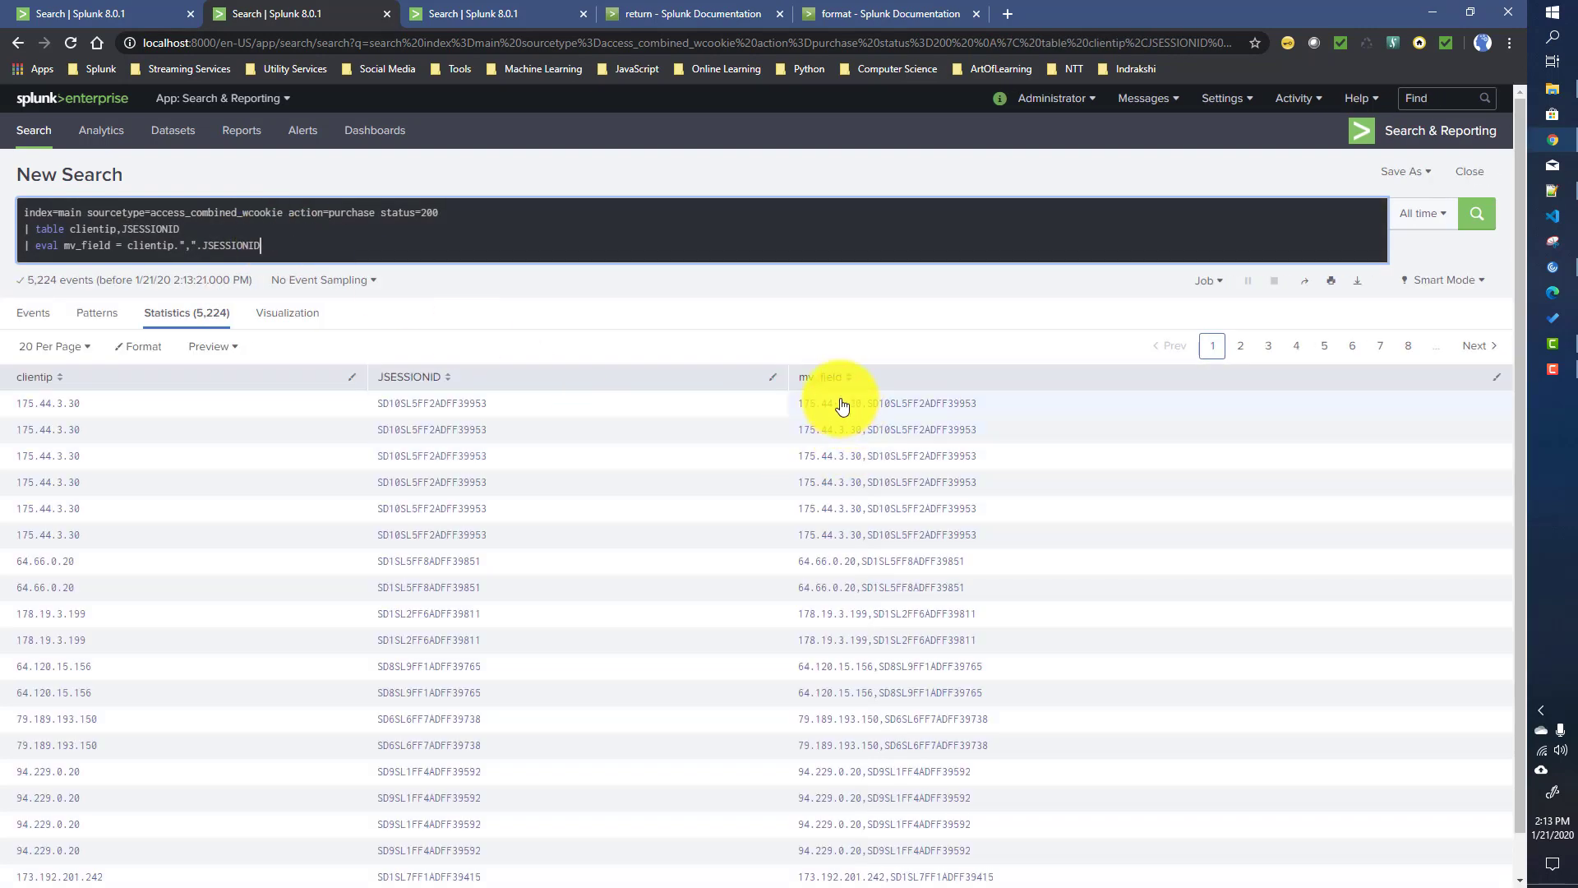
drag(69, 410, 7, 415)
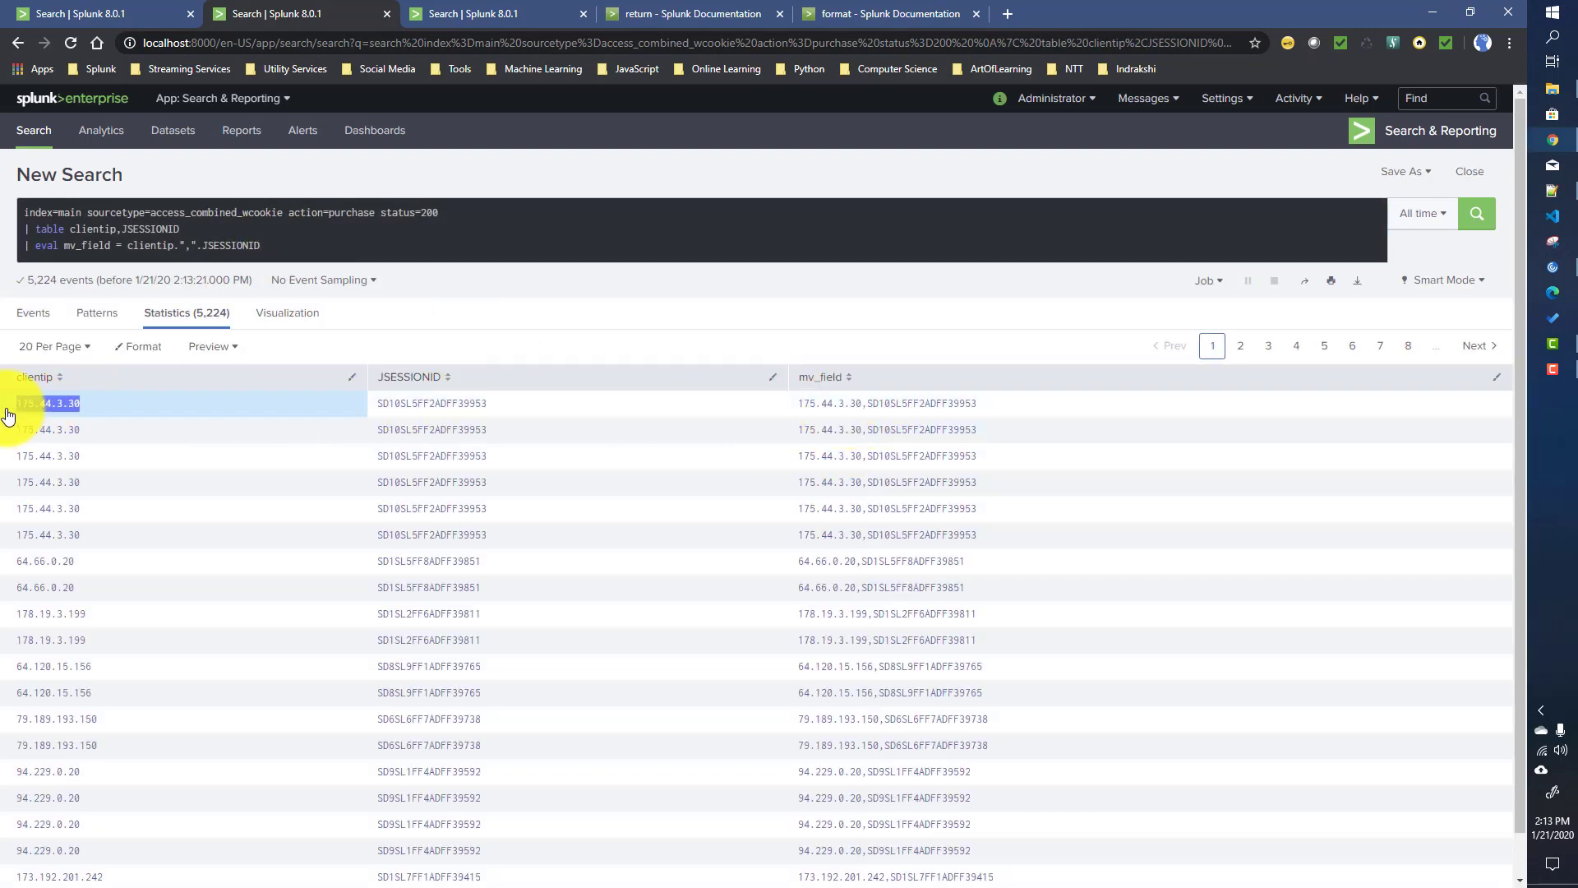
Append a makemv command with delim="," below the eval line and try running the search
click(282, 249)
key(shift+Return)
text(| )
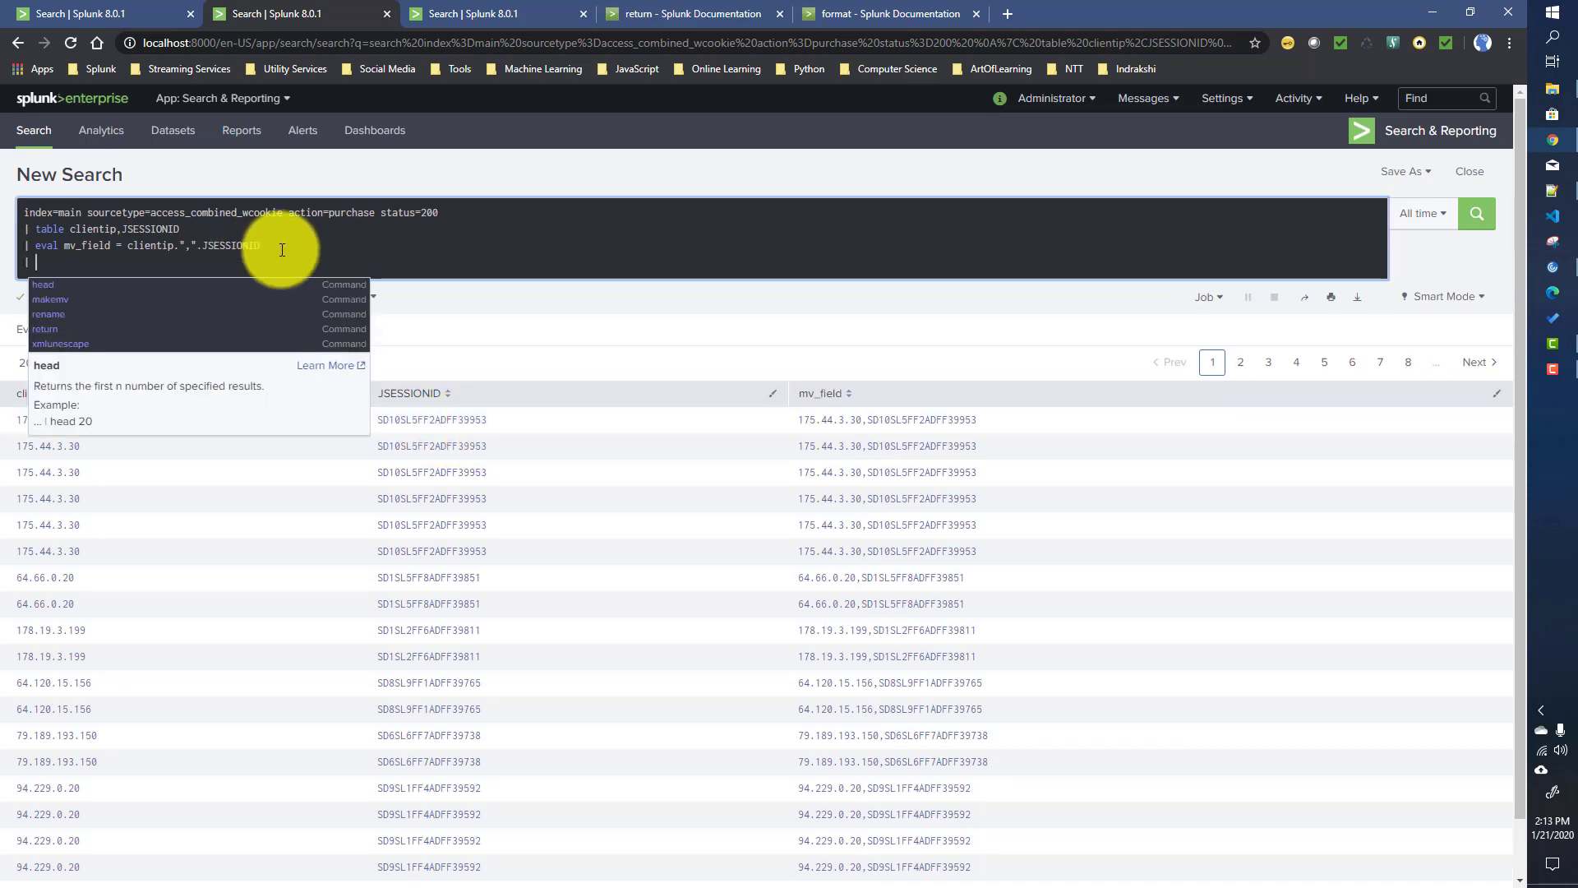
text(makemv )
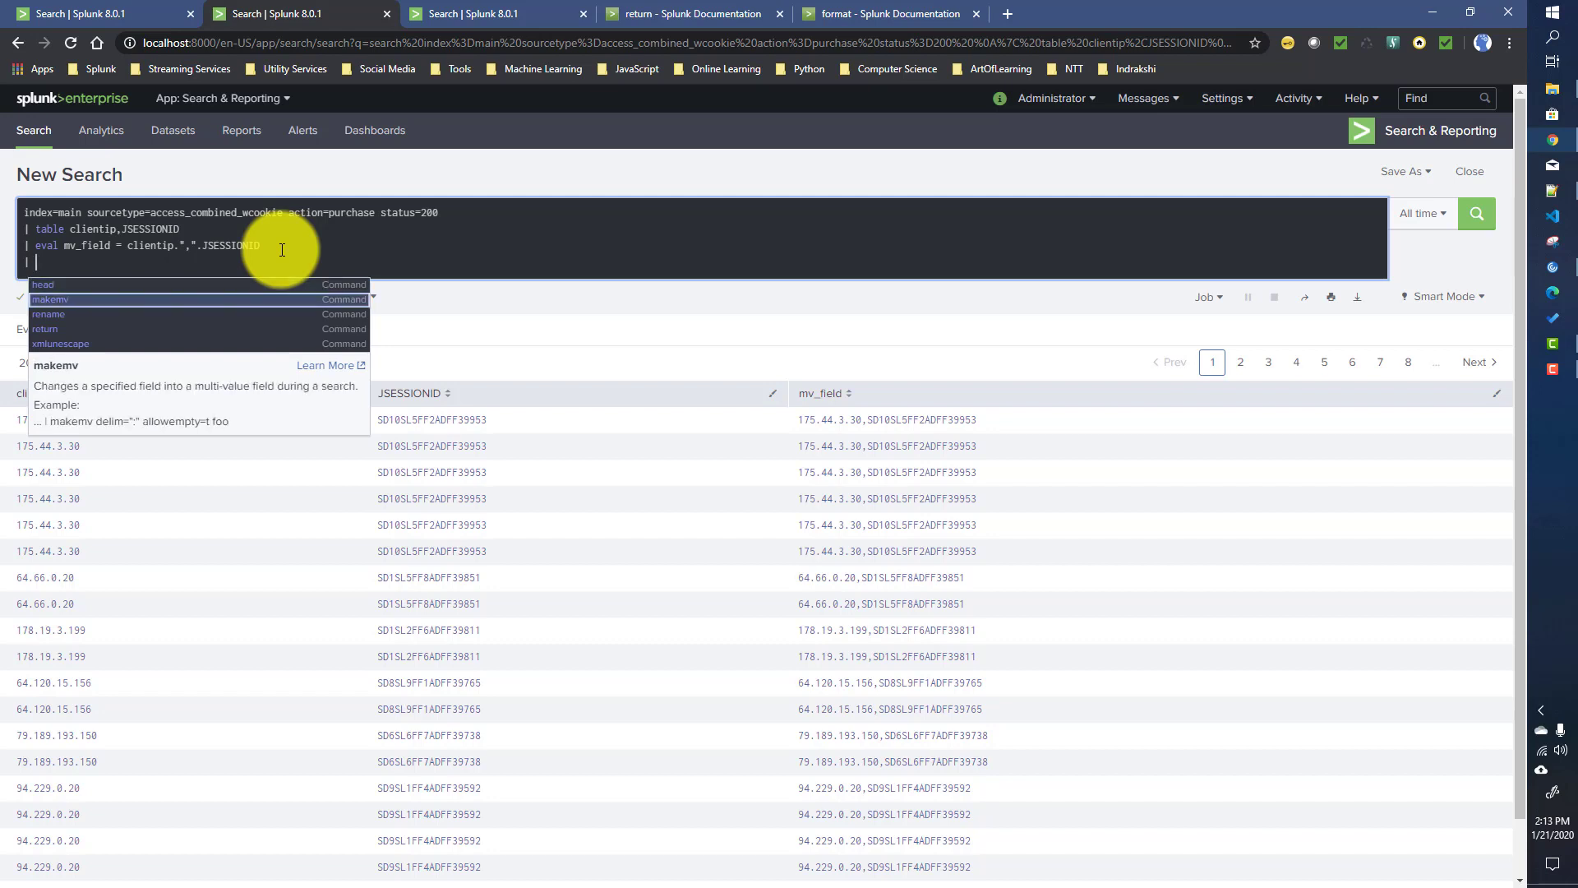
text(del)
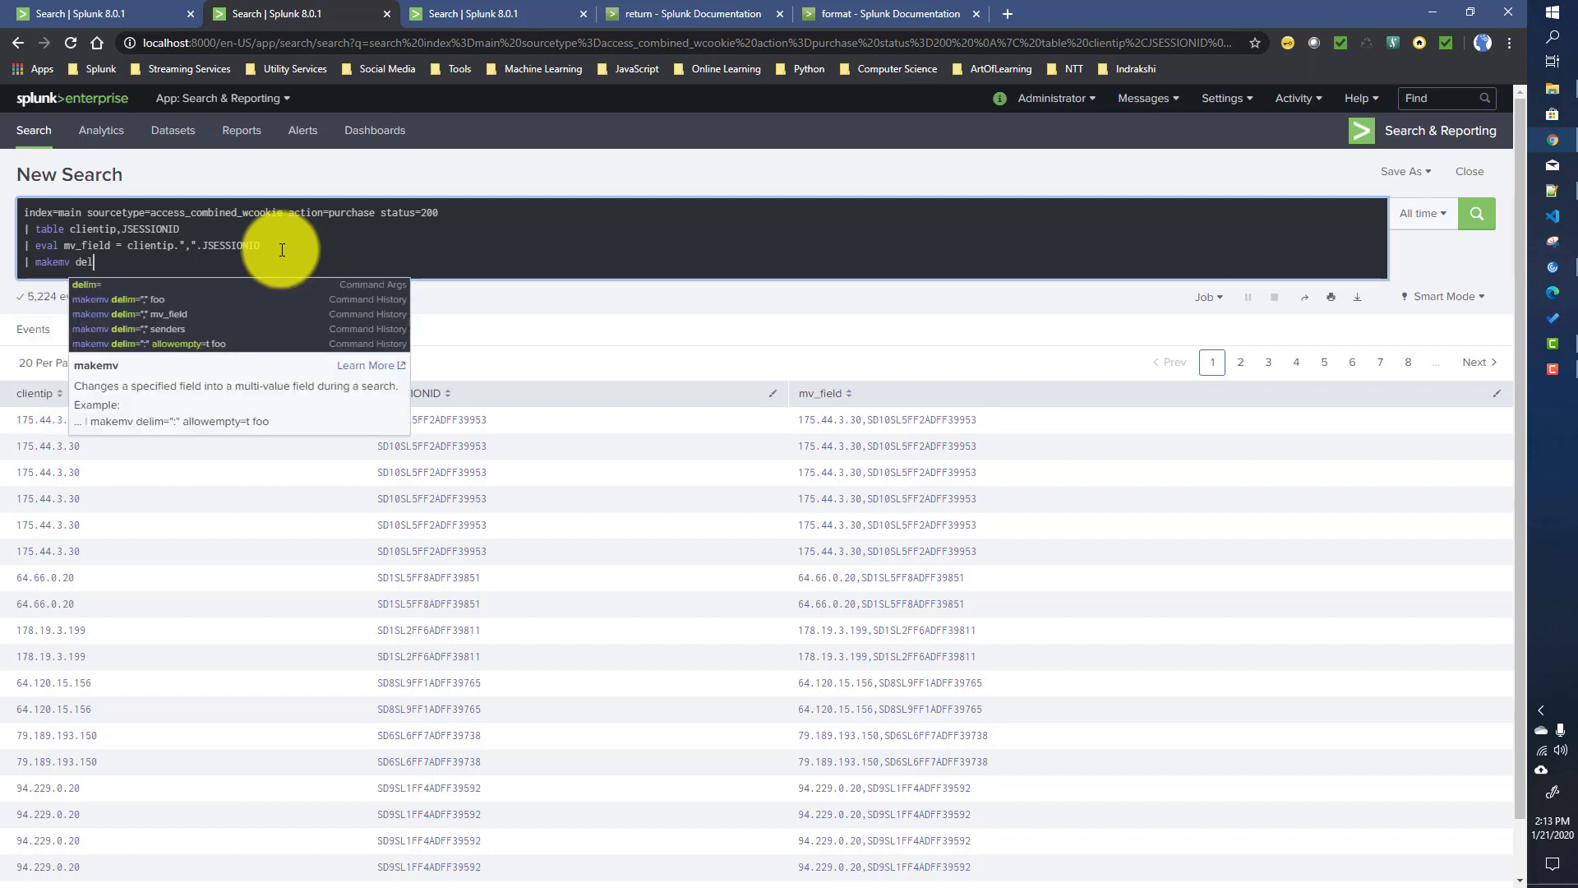
key(Down)
text(l)
key(Return)
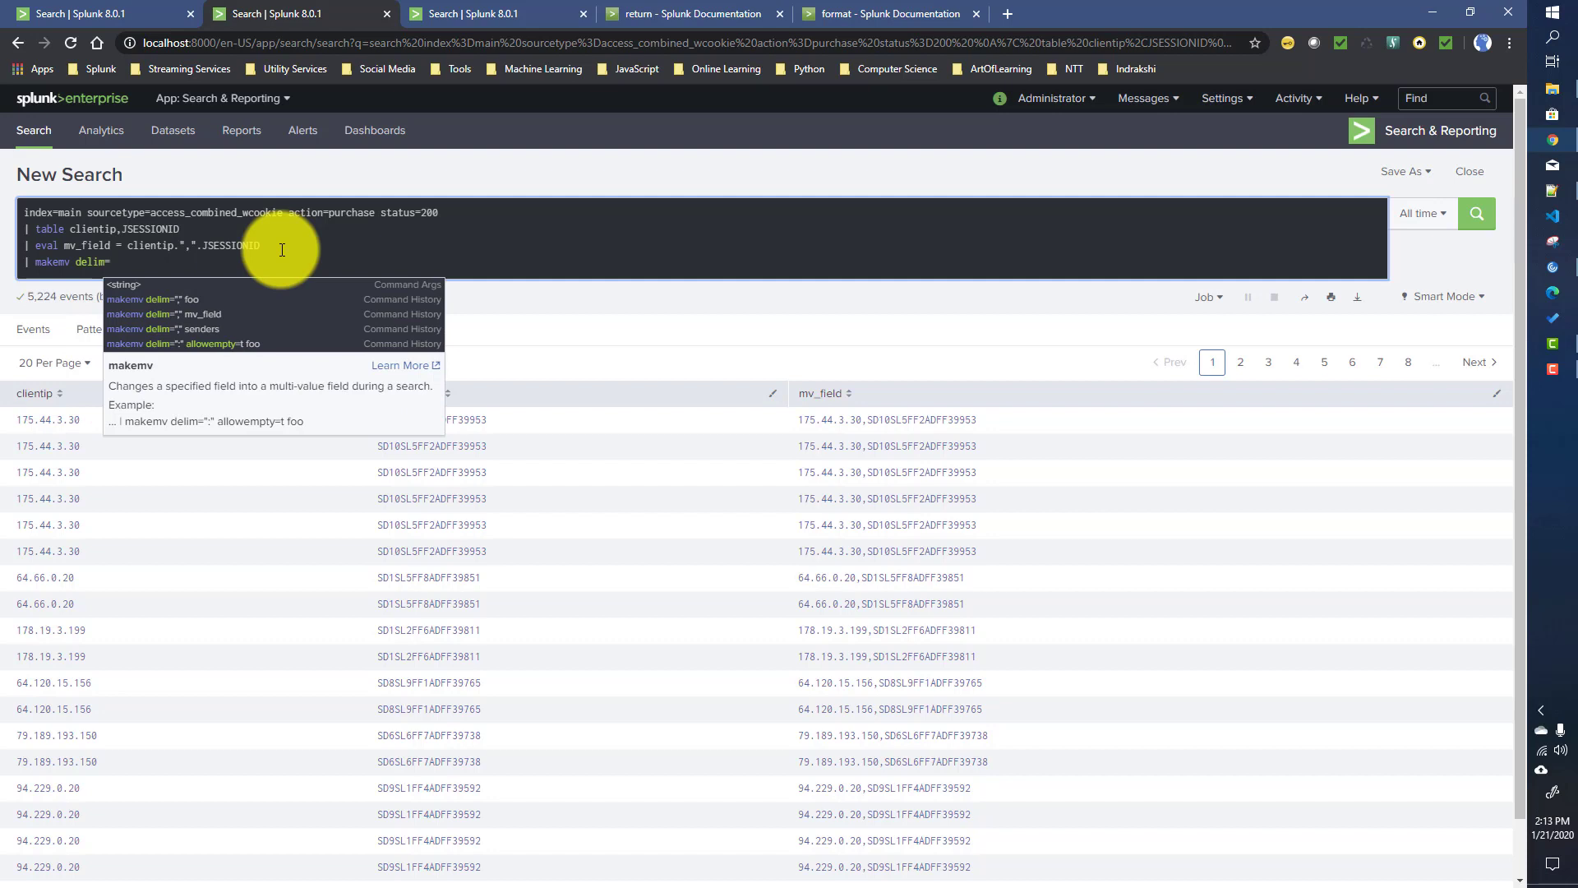
text(",")
key(Return)
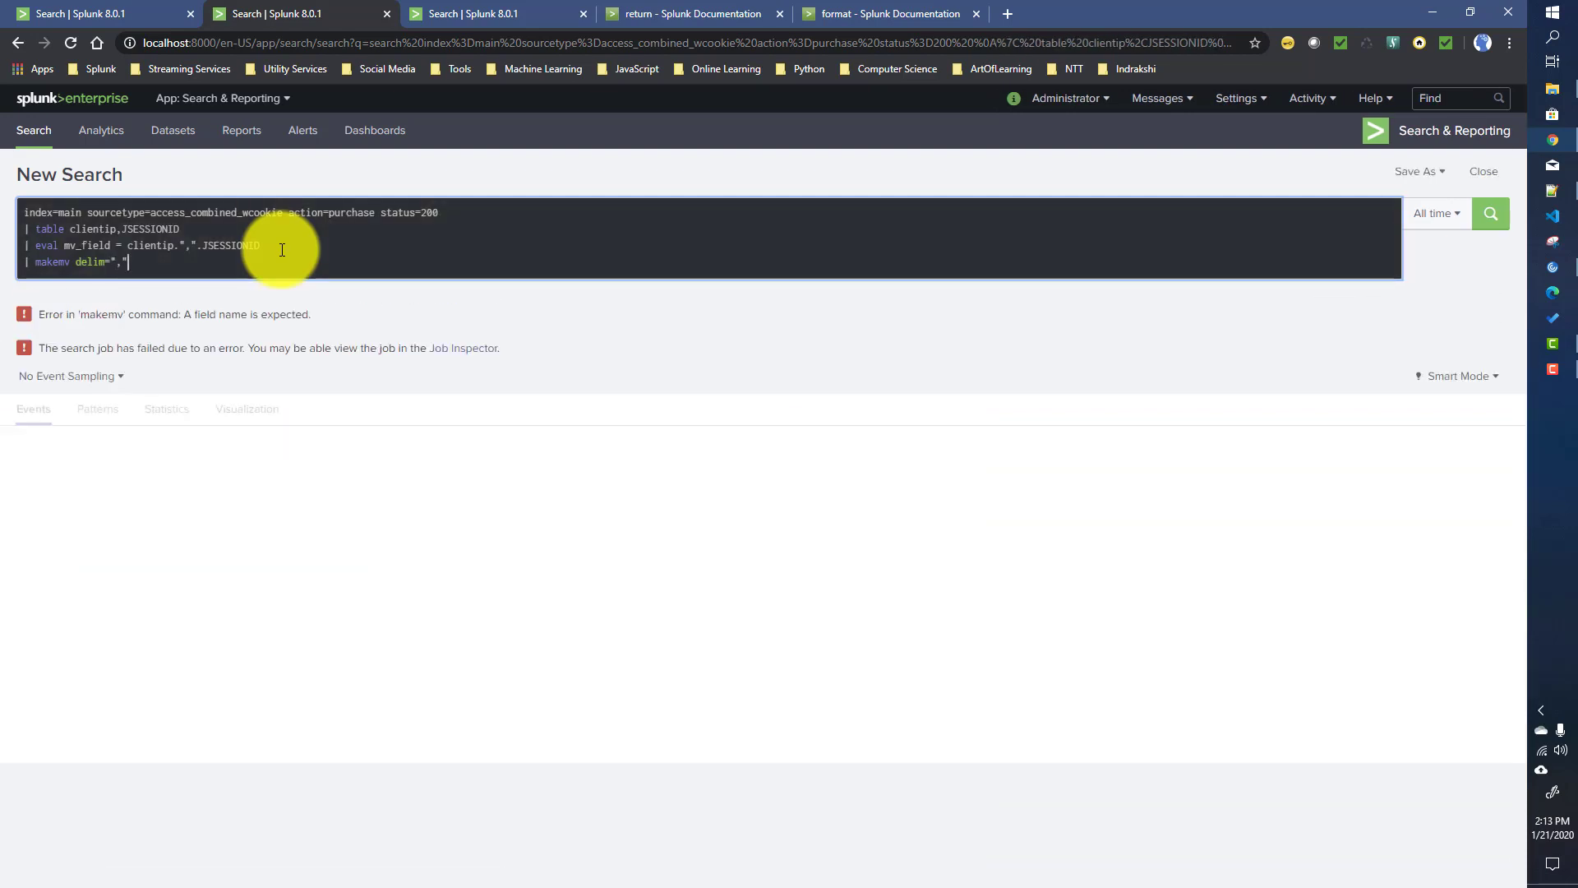
Add mv_field as the field for the makemv command and rerun the search
click(82, 246)
double_click(89, 244)
key(ctrl+c)
click(159, 262)
key(ctrl+v)
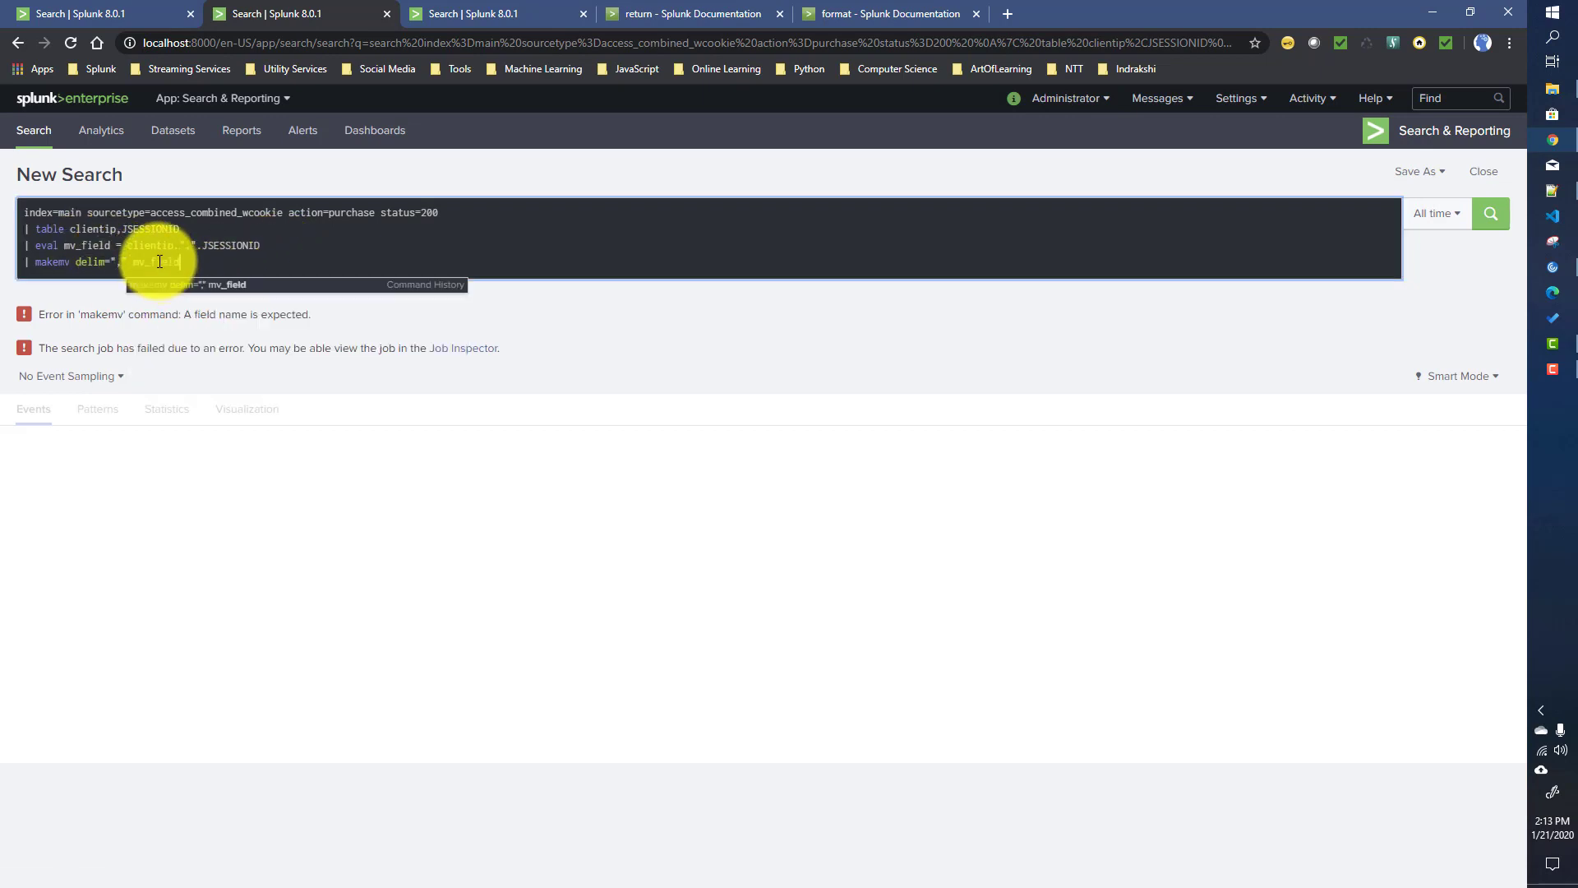
key(Return)
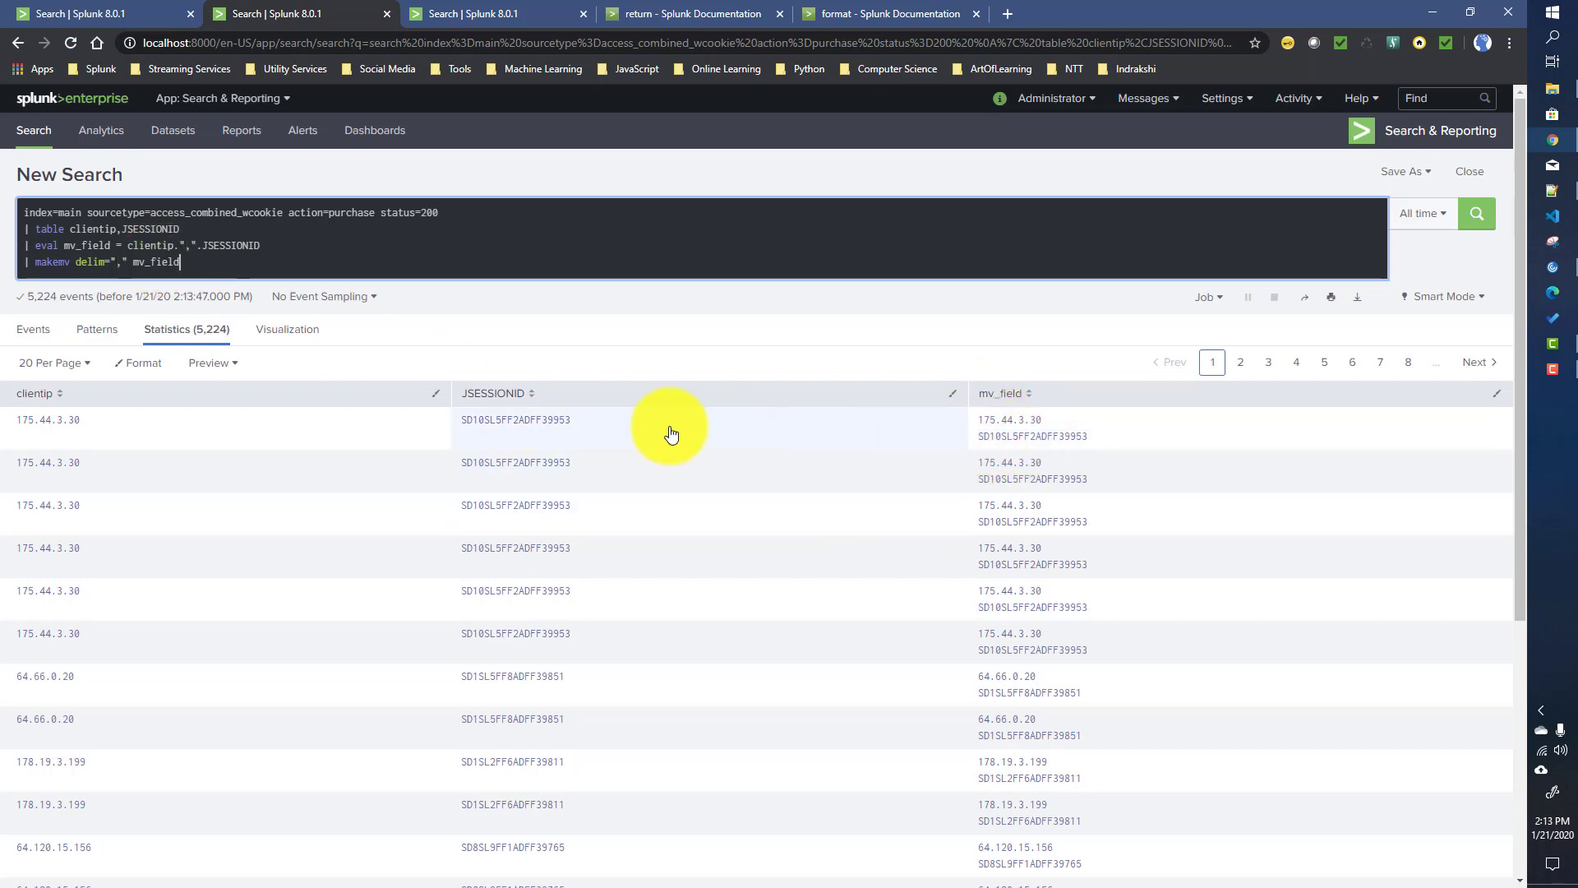
Append a format command without arguments, run the search and examine the first JSESSIONID term of the generated string
key(shift+Return)
text(| )
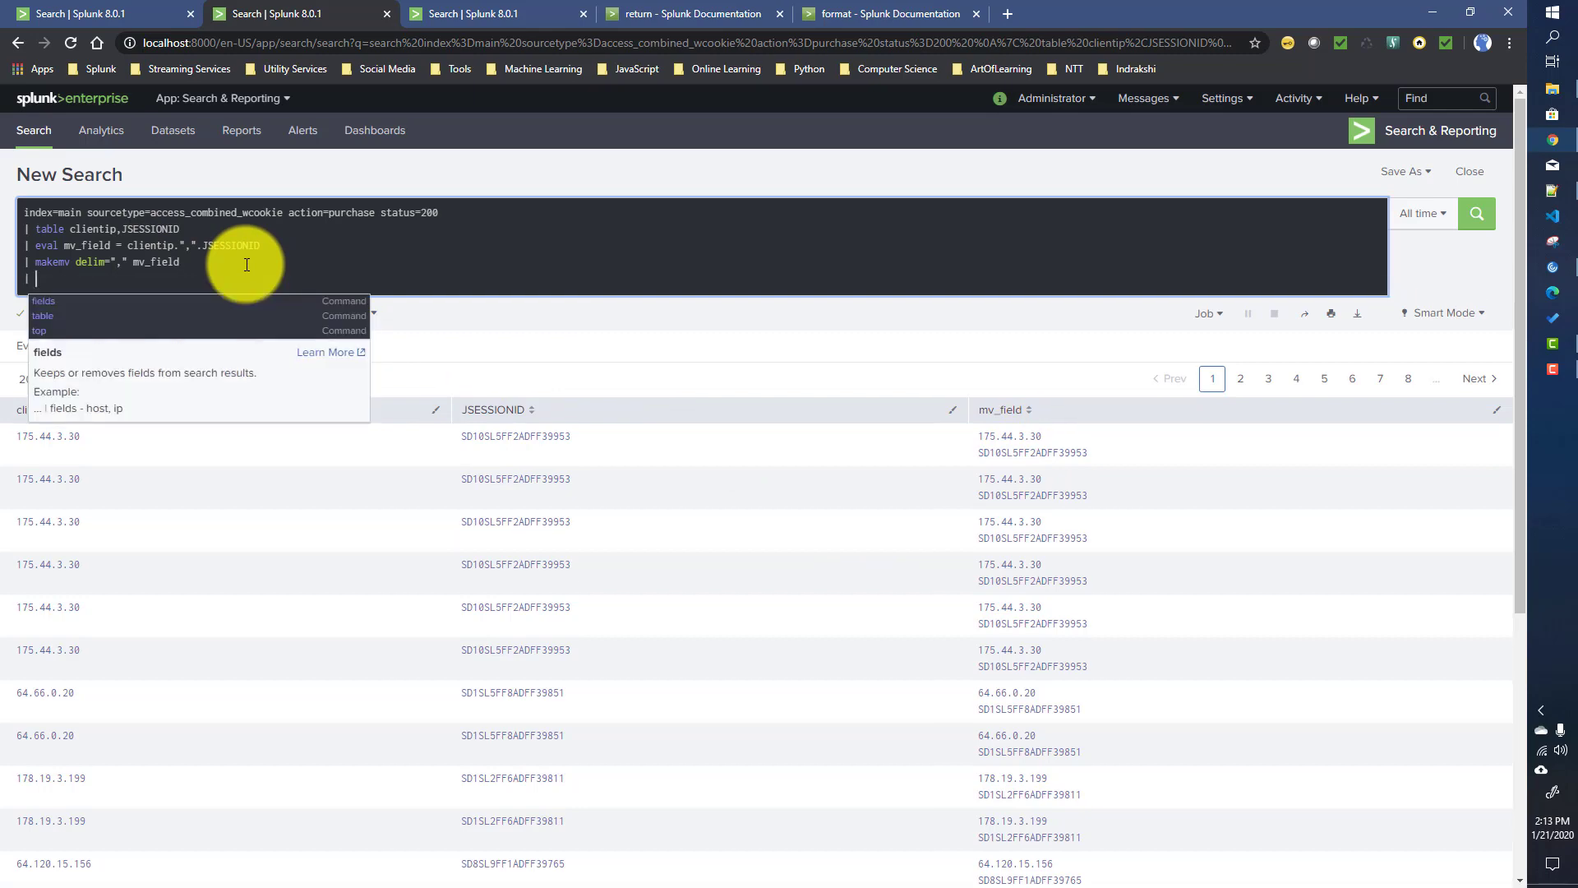
text(format)
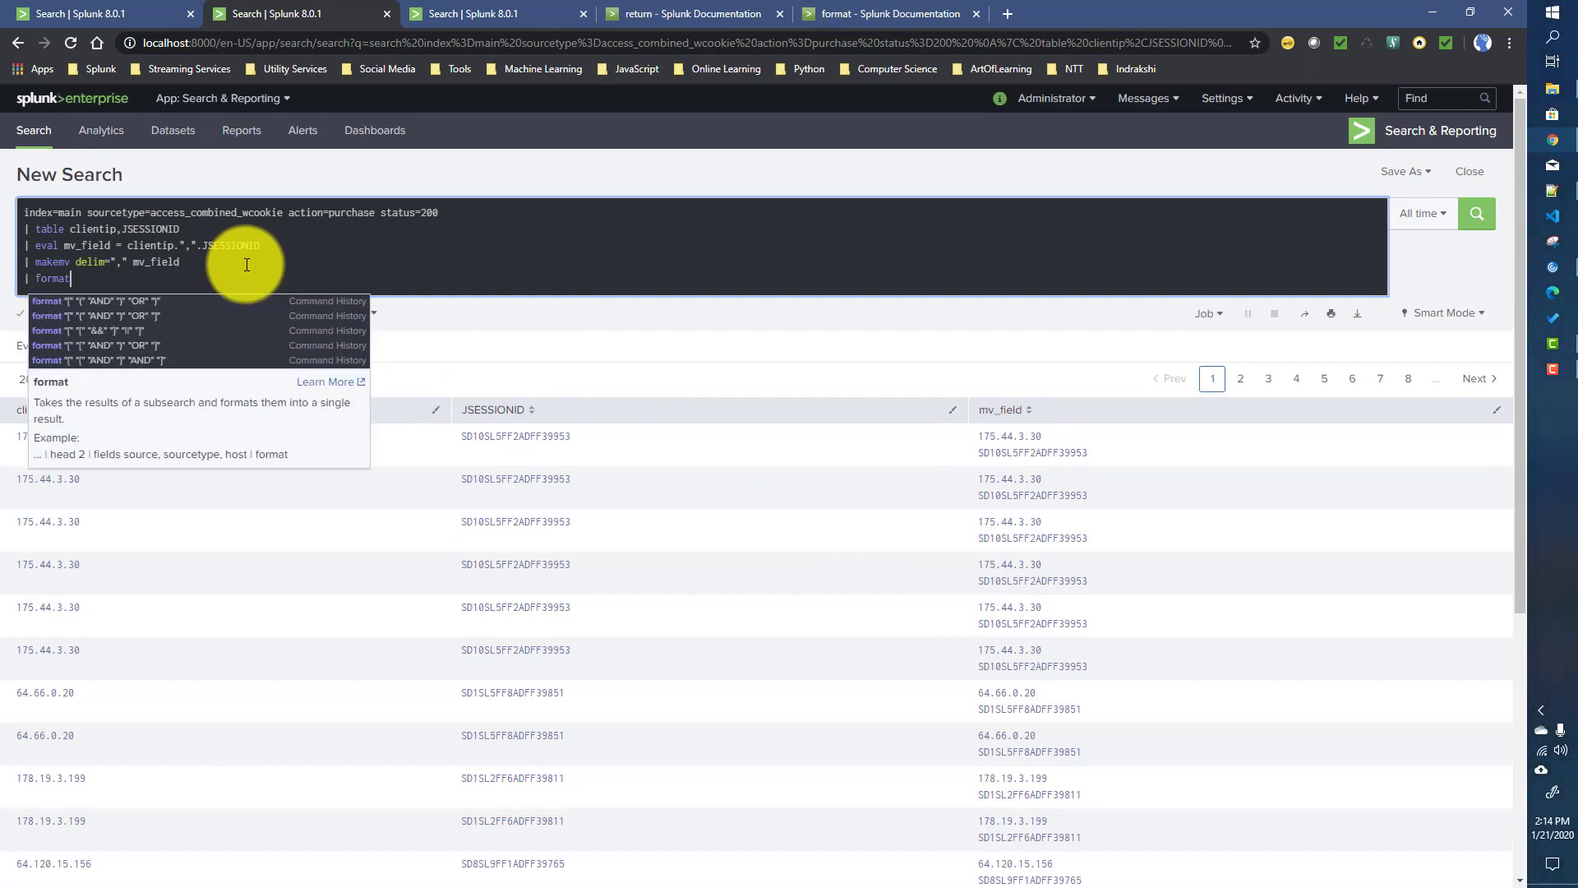
key(Return)
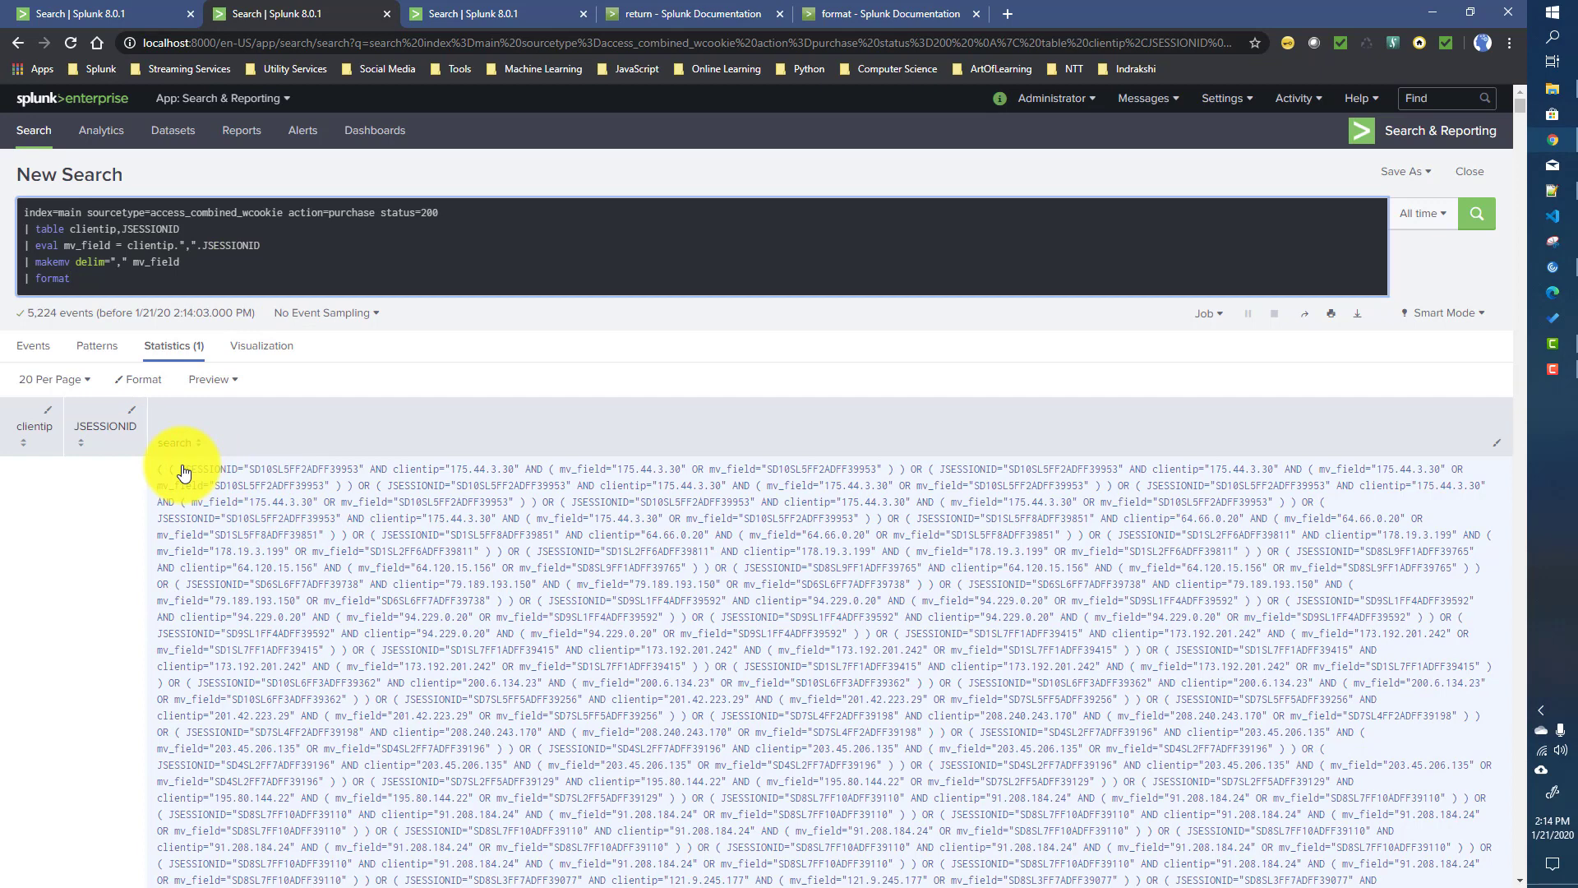
drag(182, 472, 364, 476)
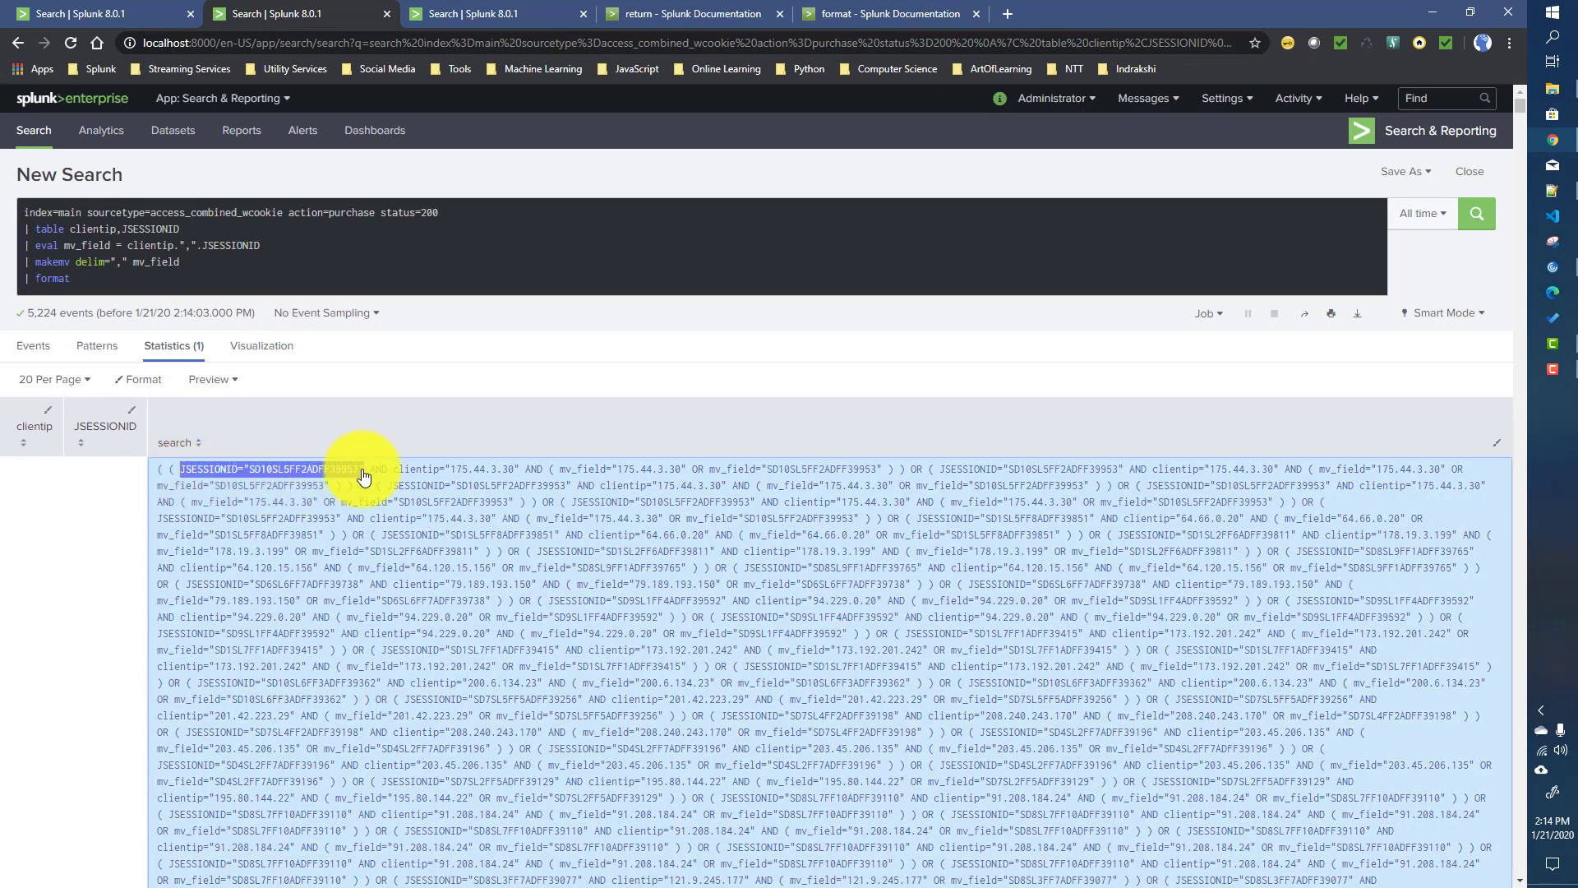
Copy the search up to the makemv line, without format, over the query in the third browser tab and run it
drag(275, 254, 5, 209)
key(ctrl+c)
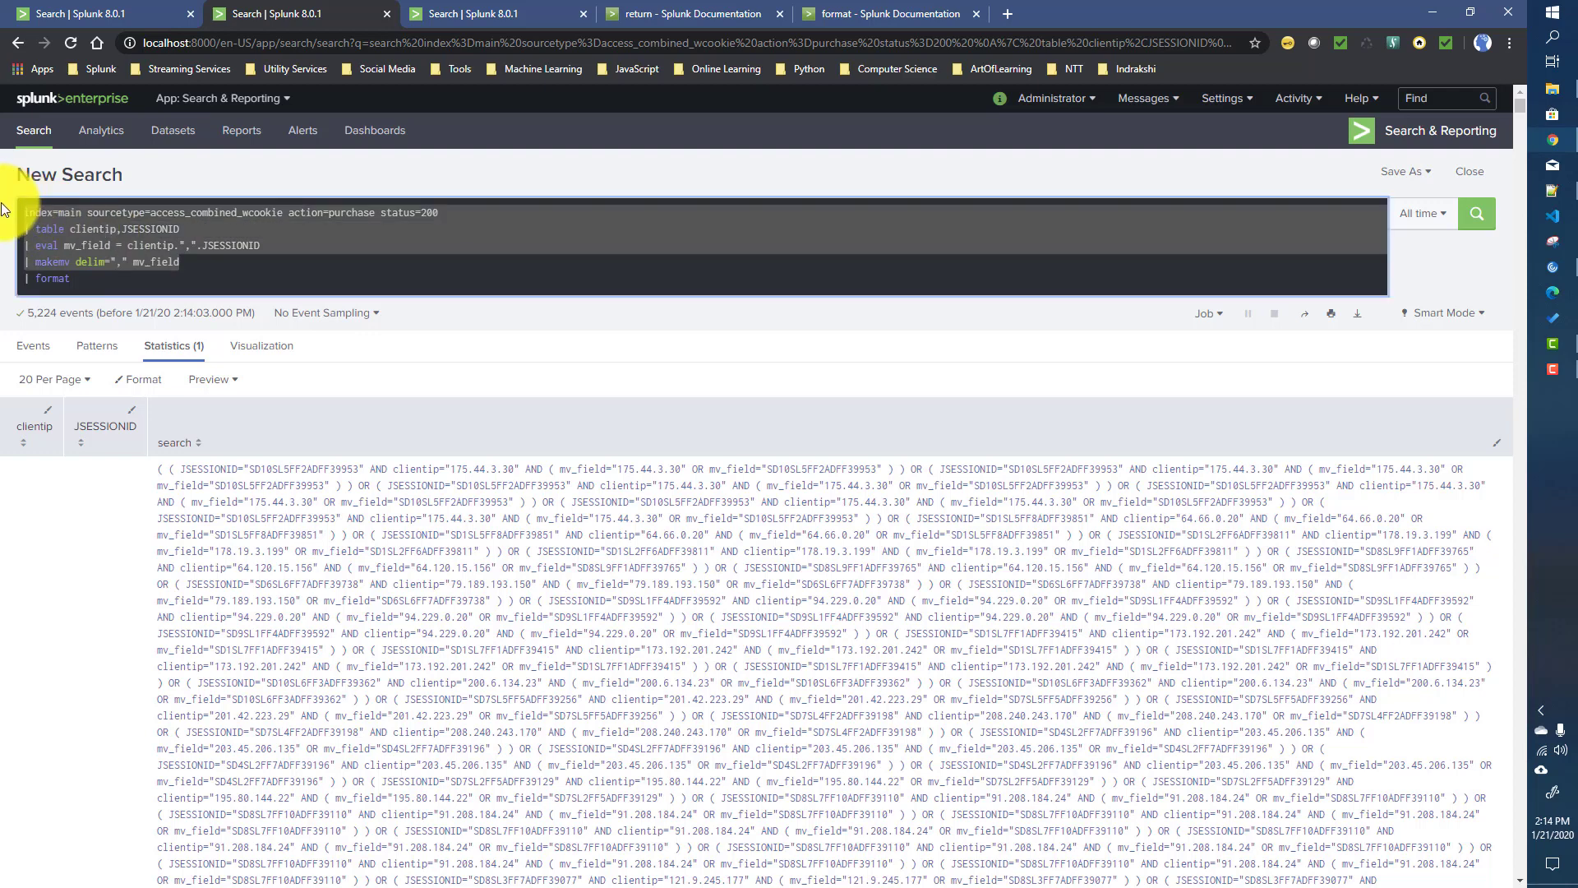
click(470, 15)
drag(197, 229, 4, 210)
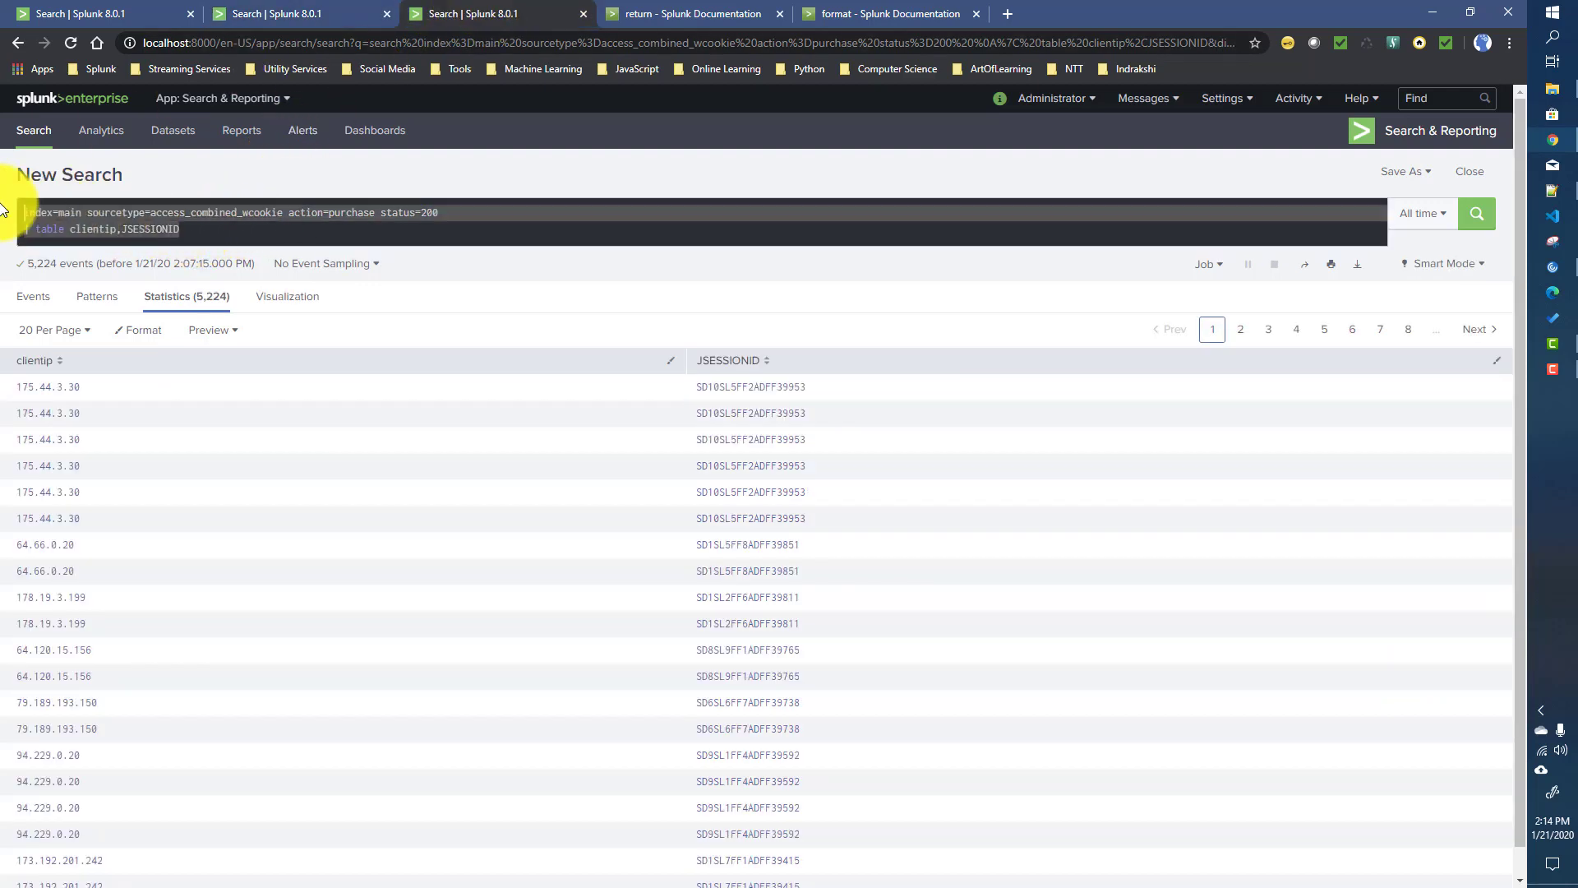
key(ctrl+v)
key(Return)
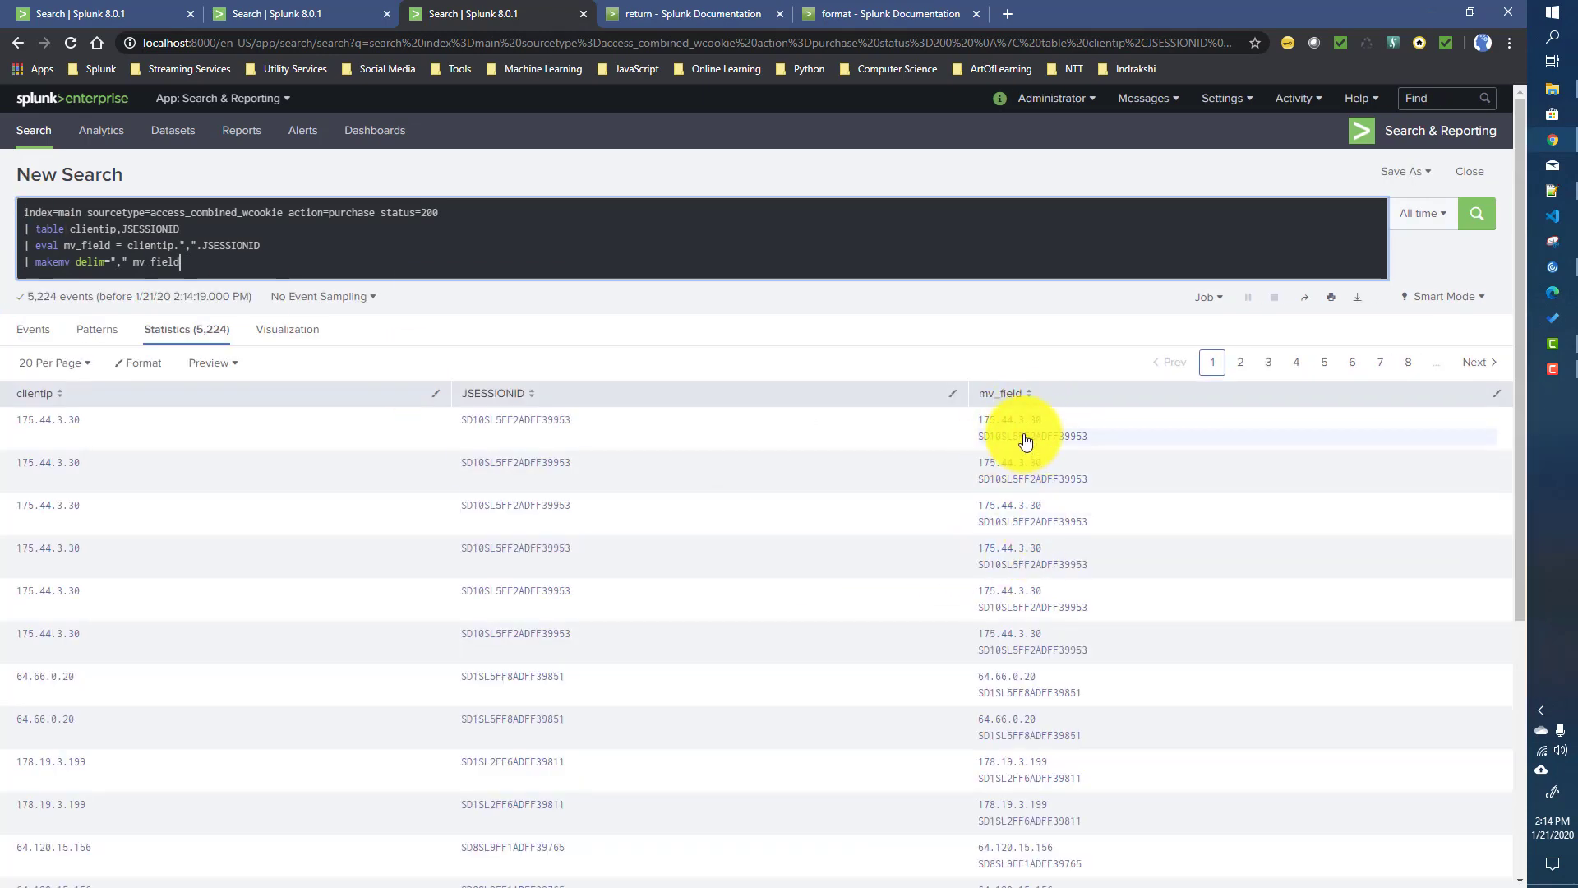
Back in the format search, insert a table mv_field line between makemv and format and run it
click(272, 13)
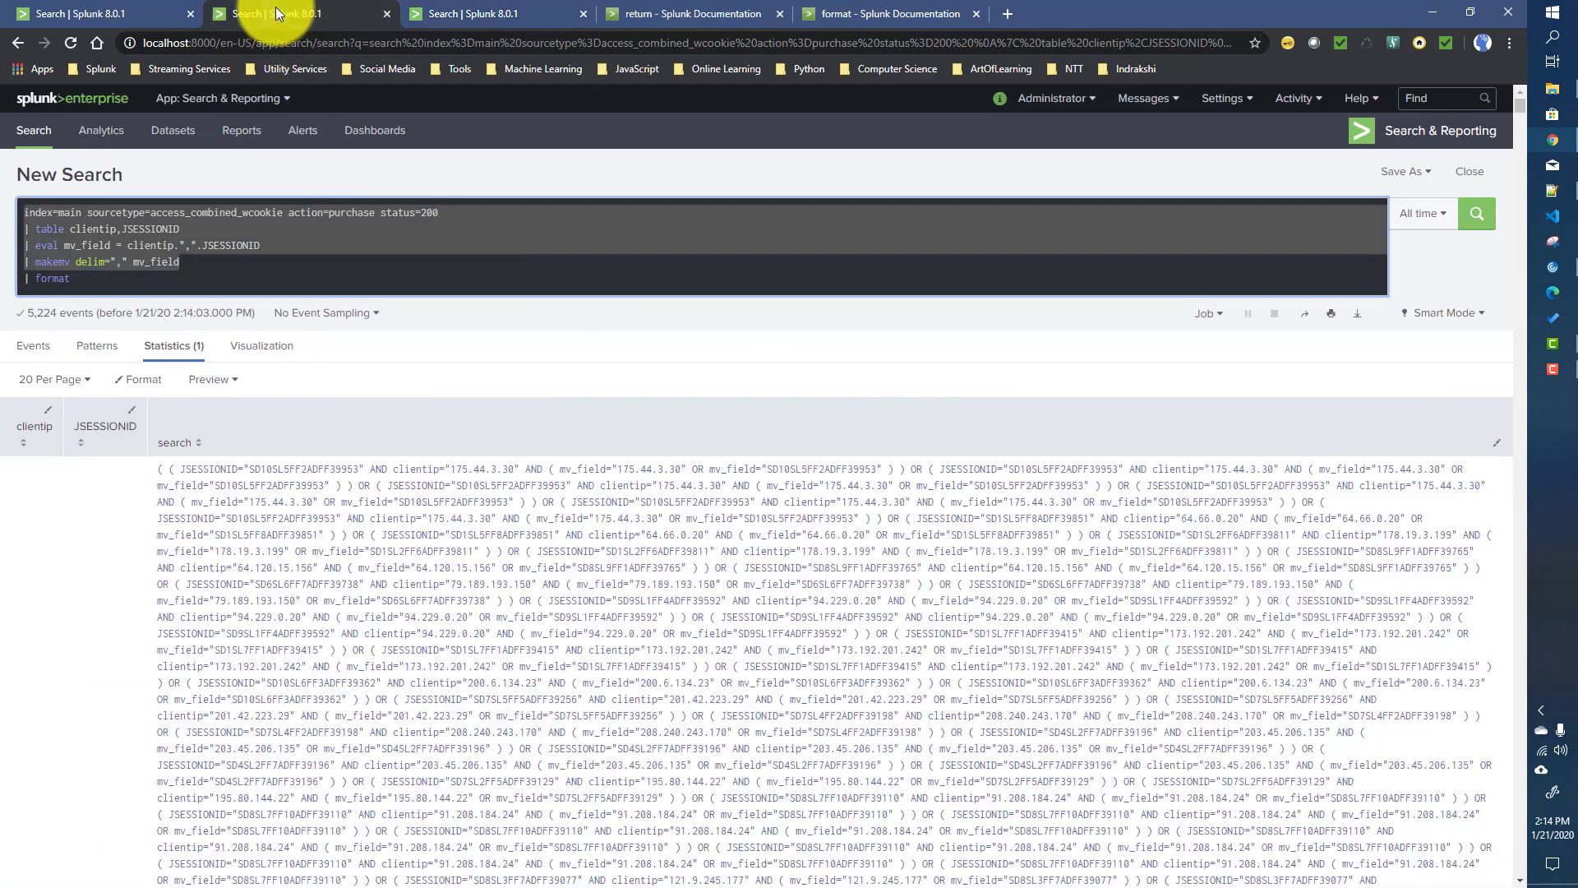
click(120, 275)
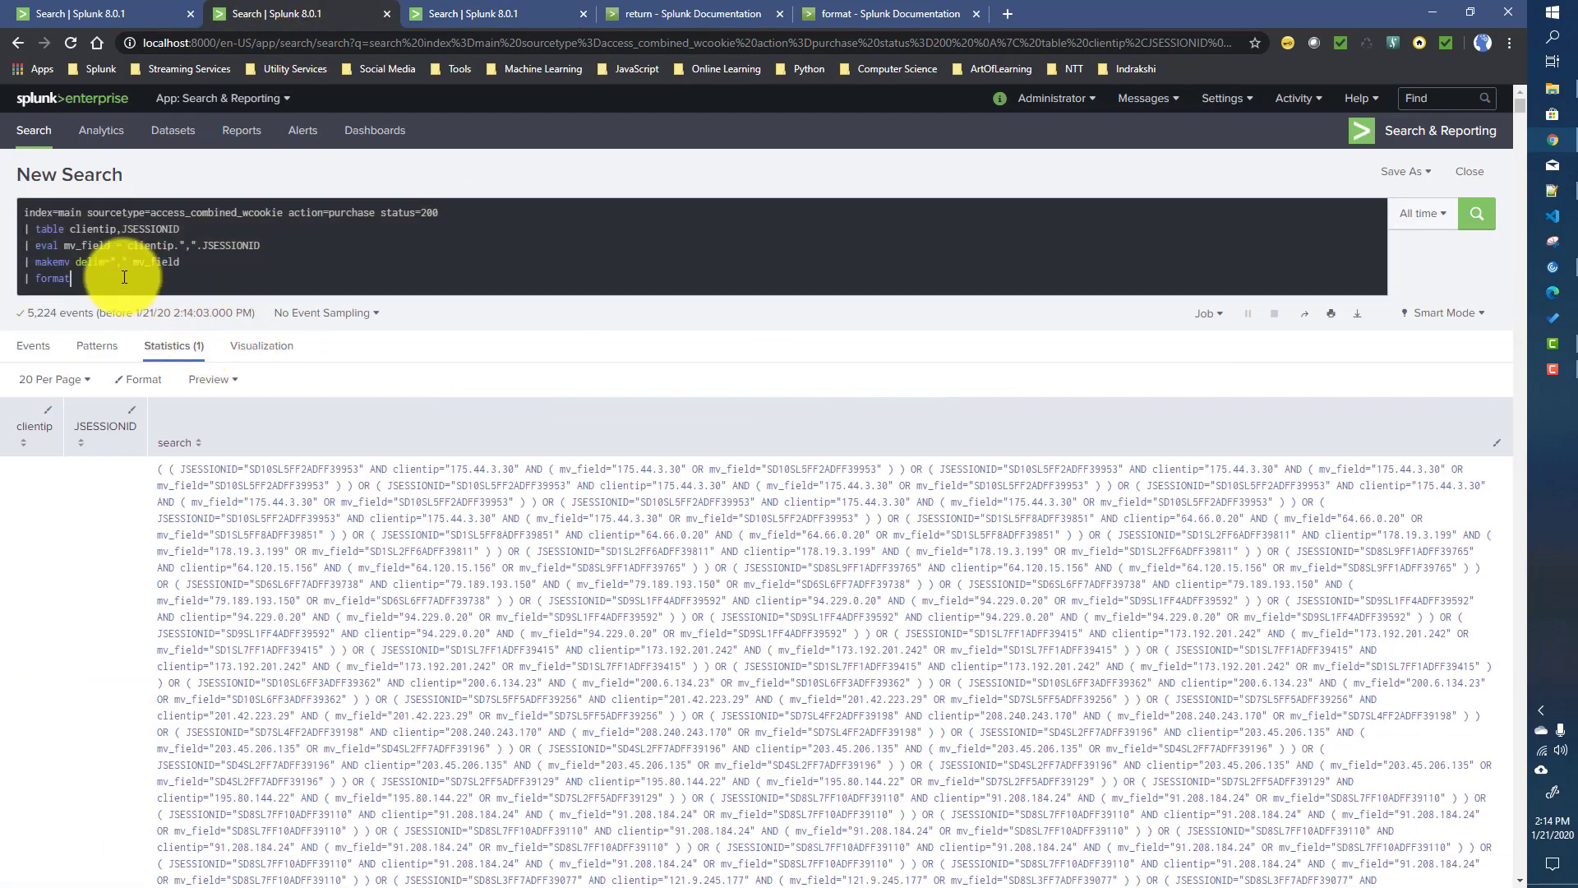
click(201, 263)
key(shift+Return)
text(| table)
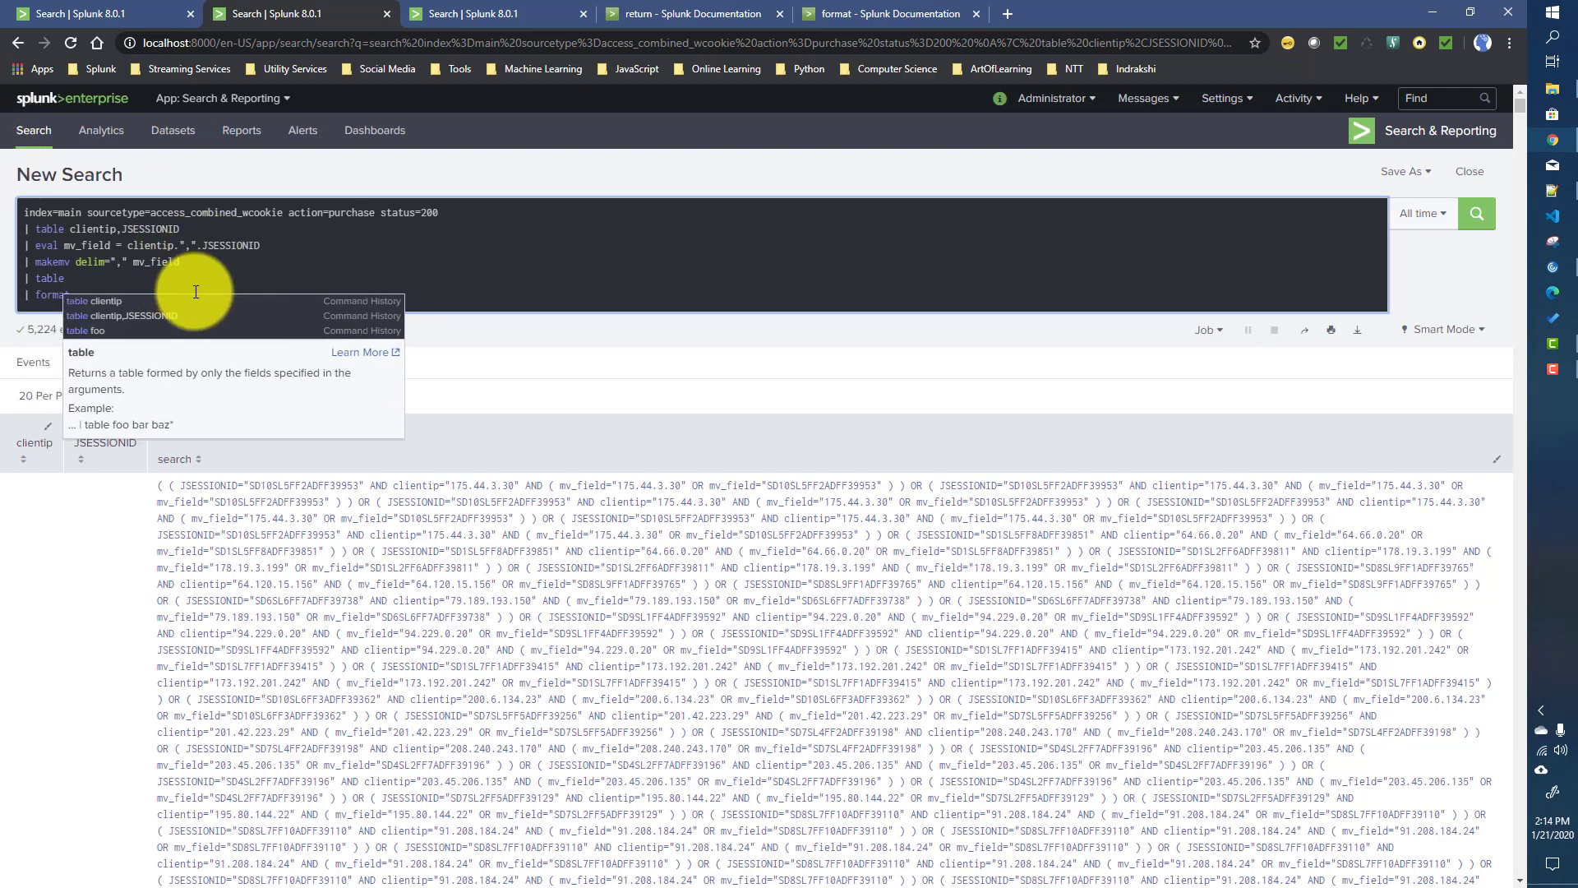
double_click(163, 262)
key(ctrl+c)
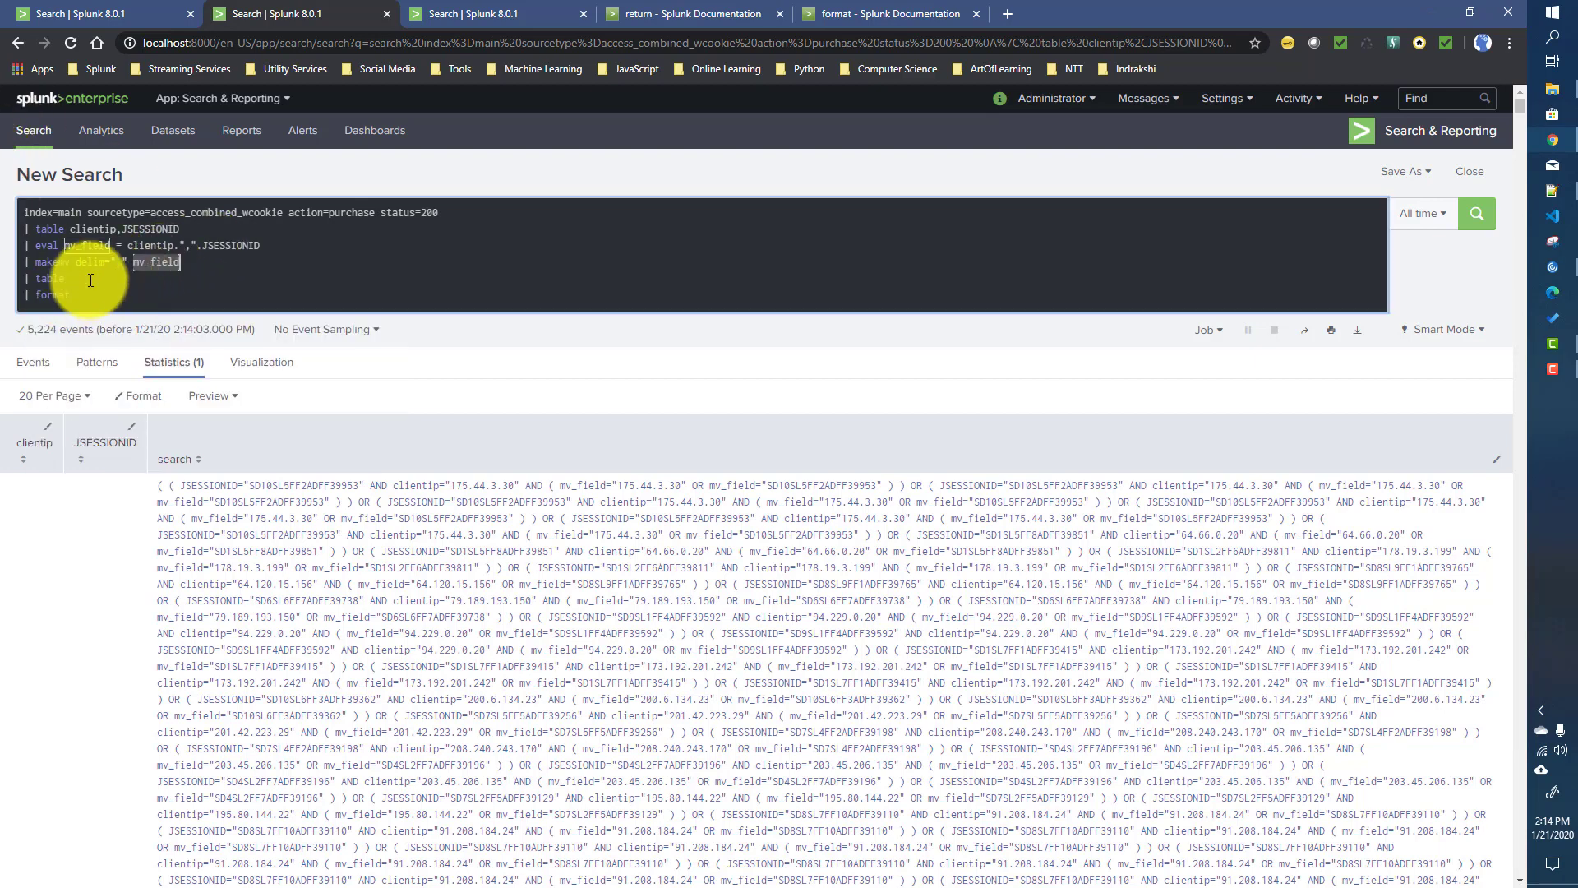
click(87, 278)
key(ctrl+v)
key(Return)
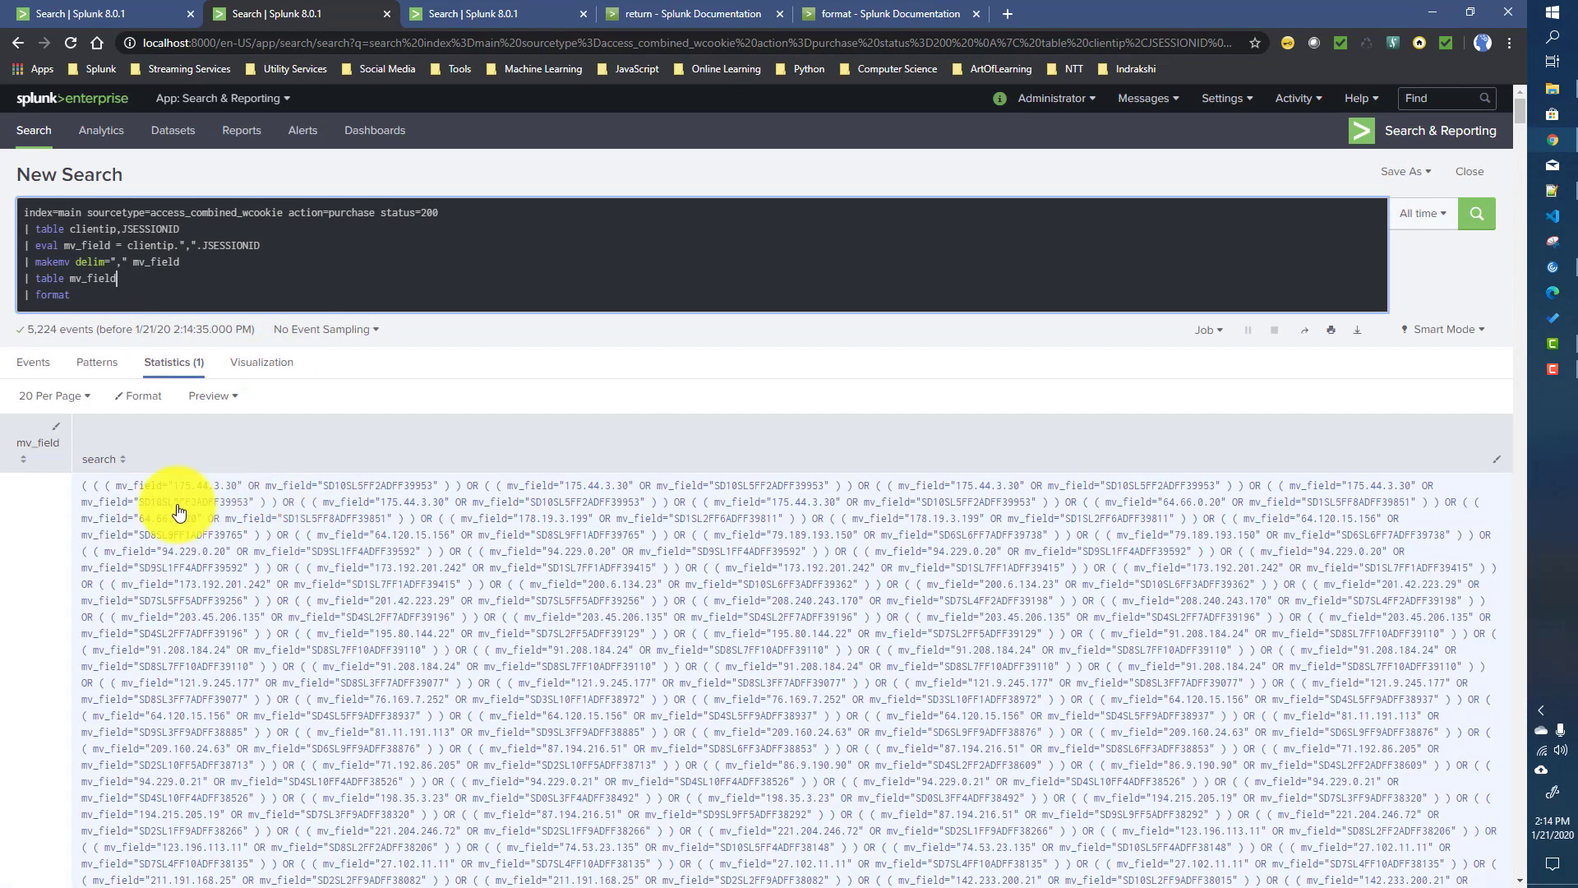
Compare the two mv_field values in the unformatted results with the terms and operator joining them in format's search string
click(470, 18)
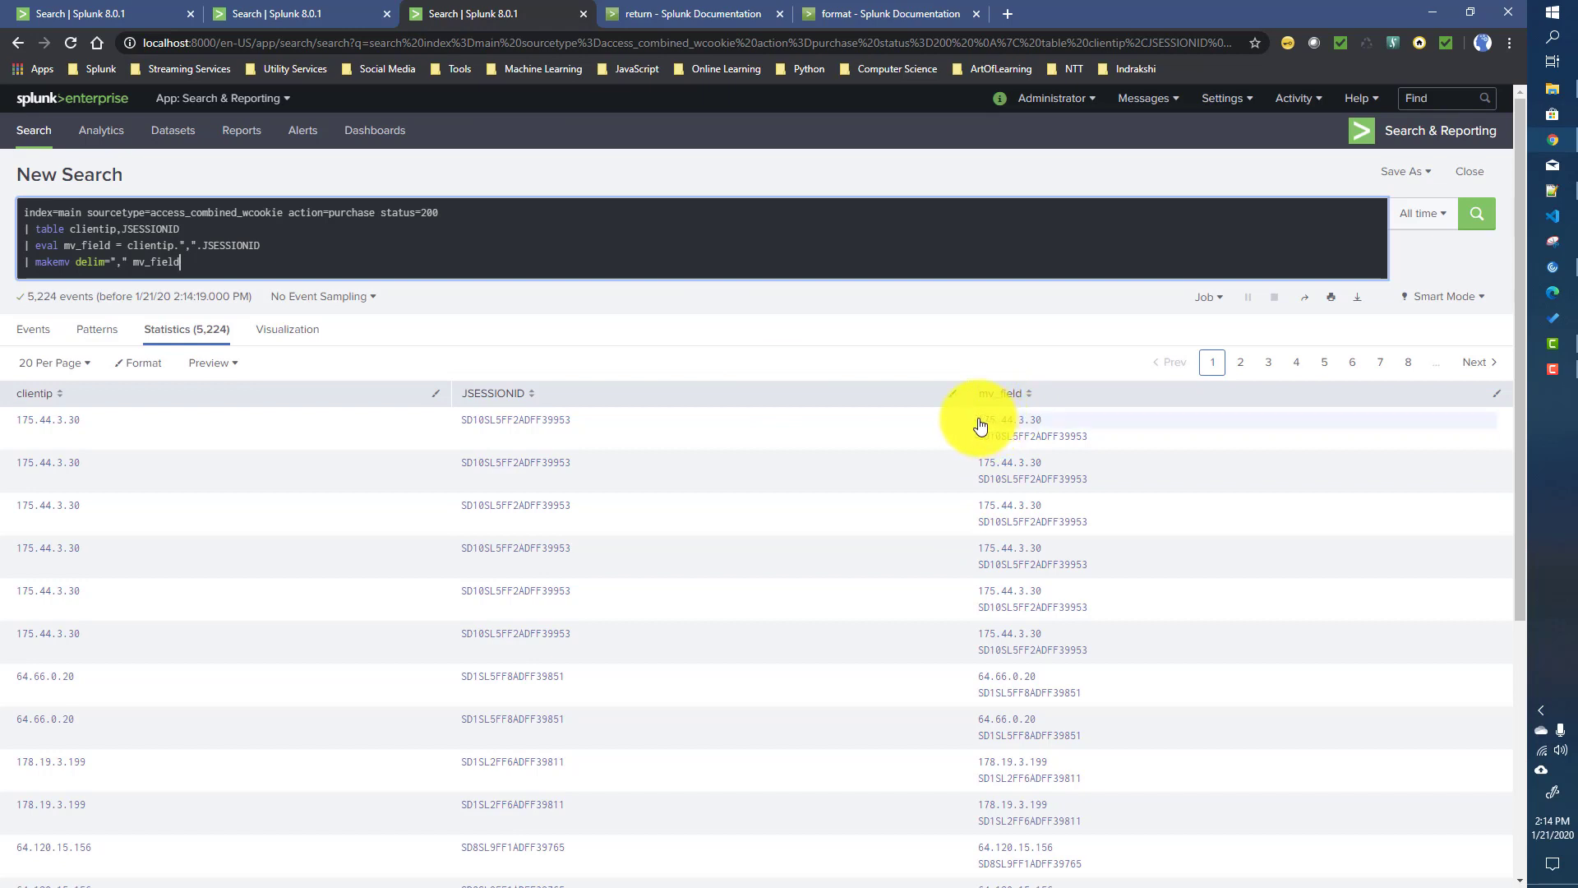
double_click(1004, 423)
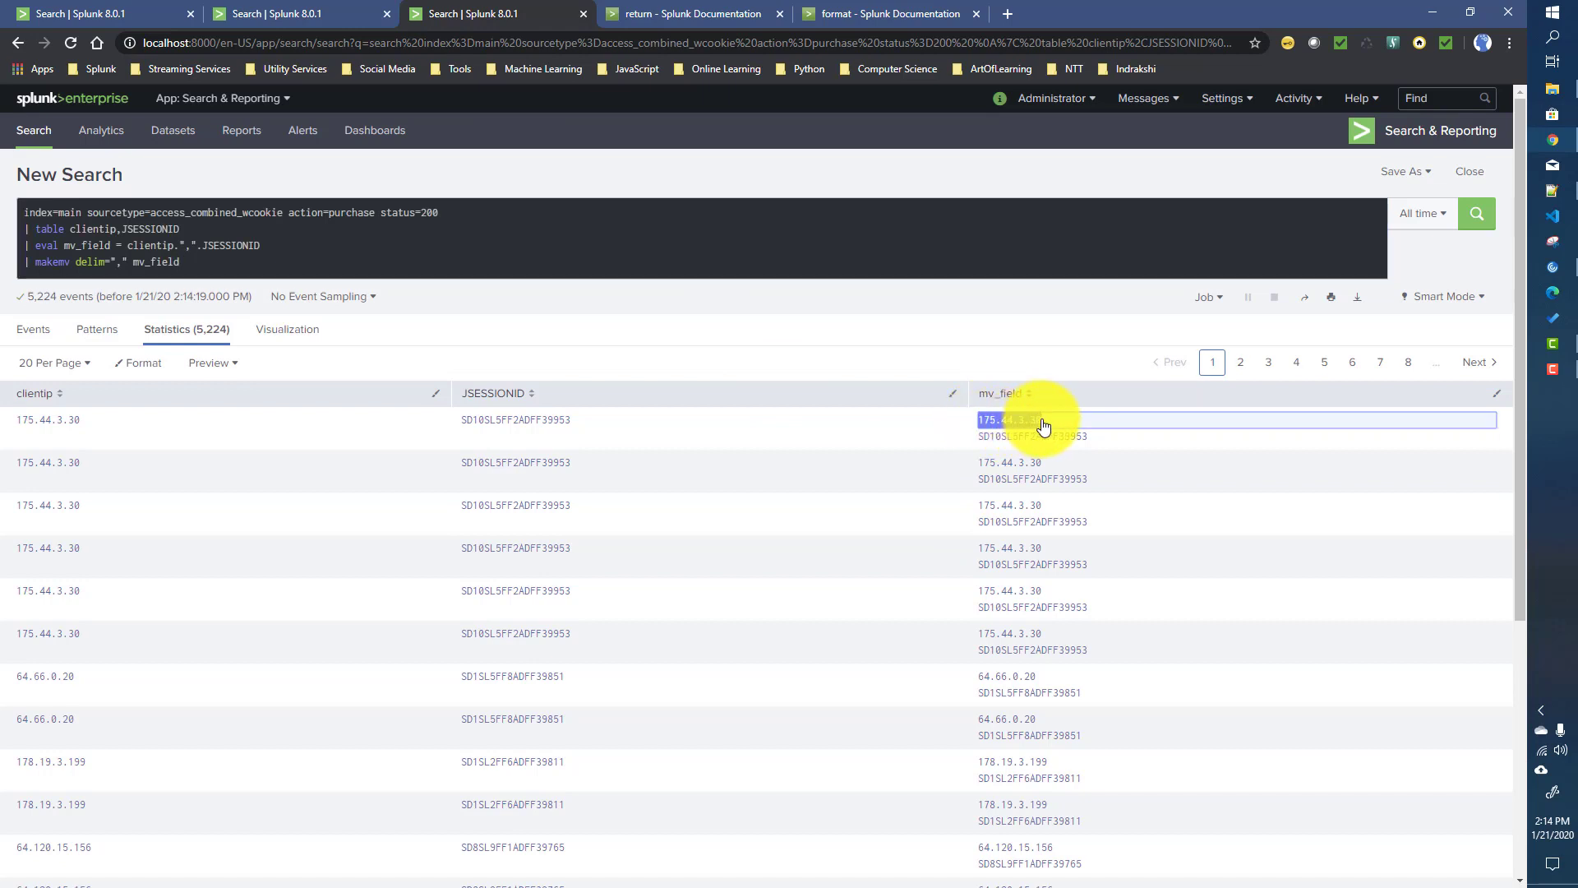
click(304, 11)
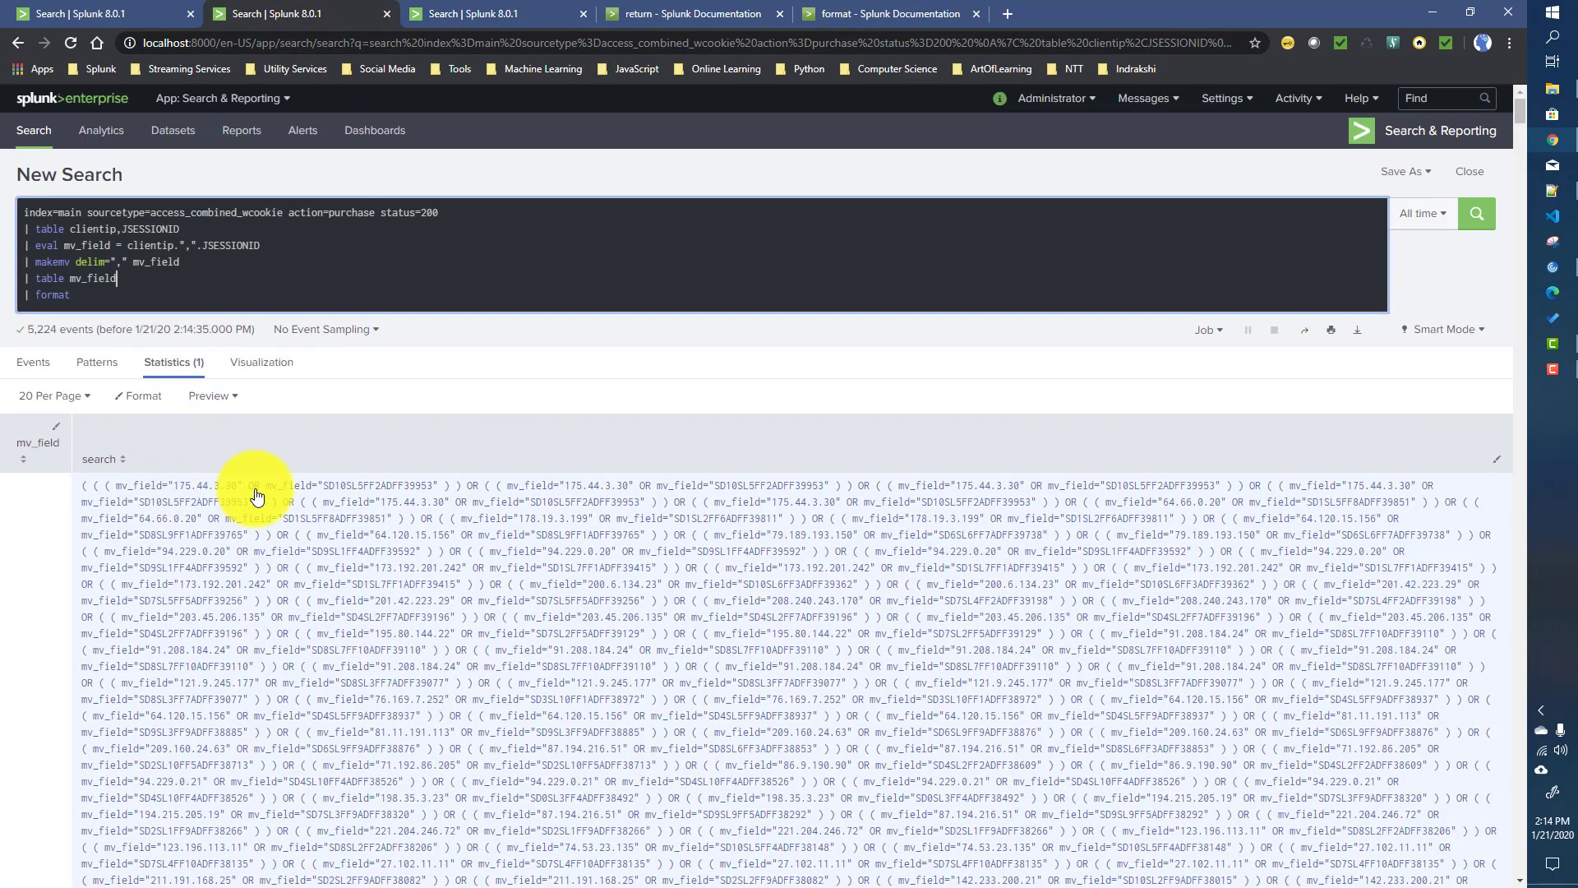
click(493, 14)
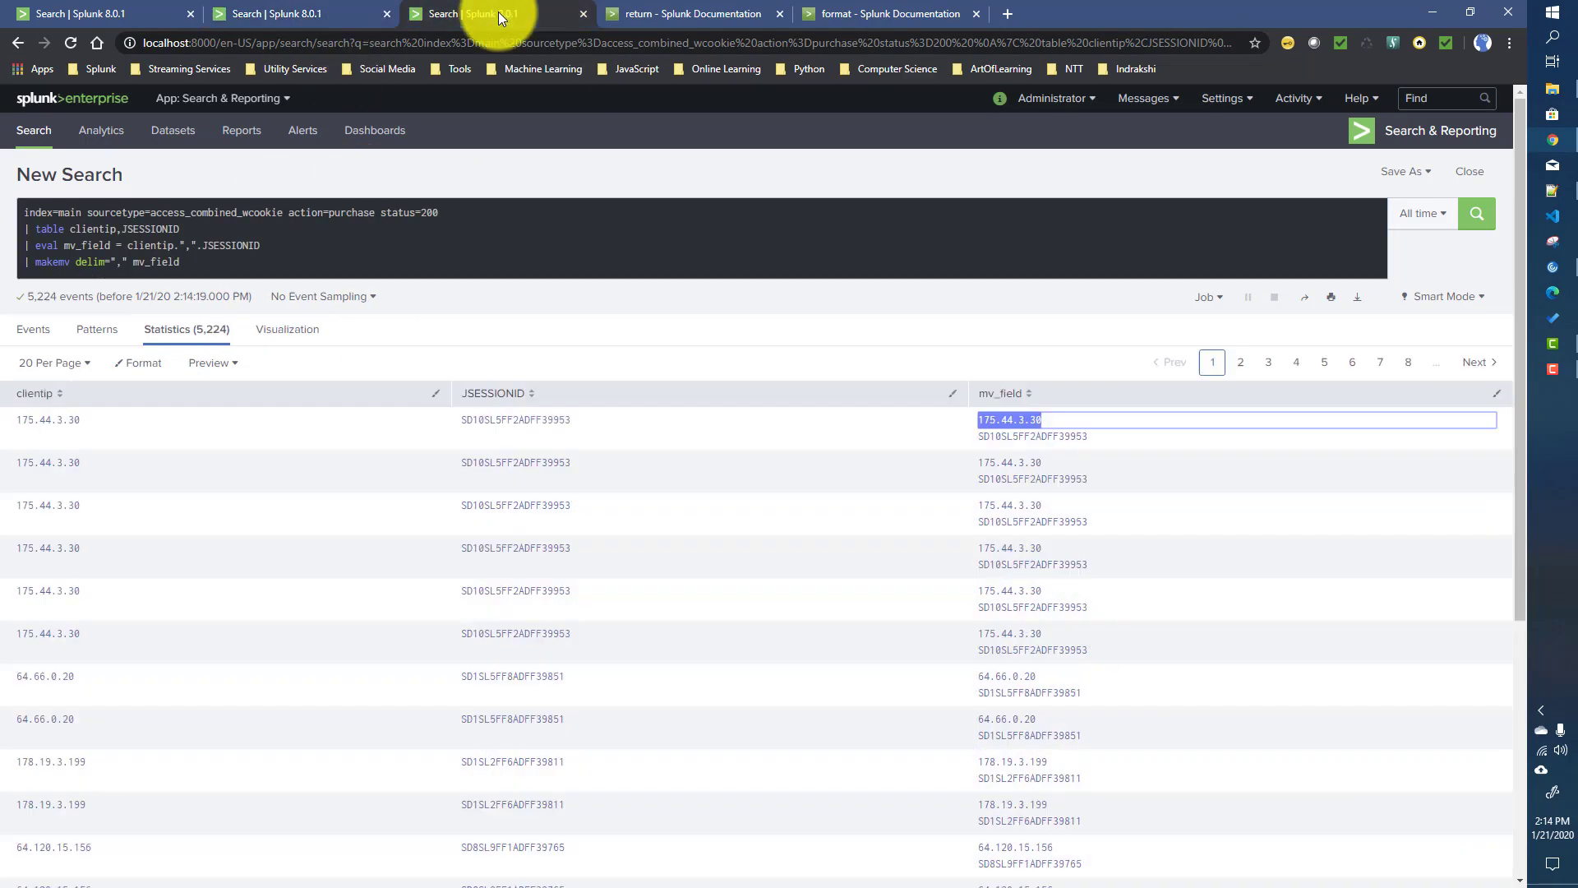
drag(976, 435, 1093, 438)
click(283, 17)
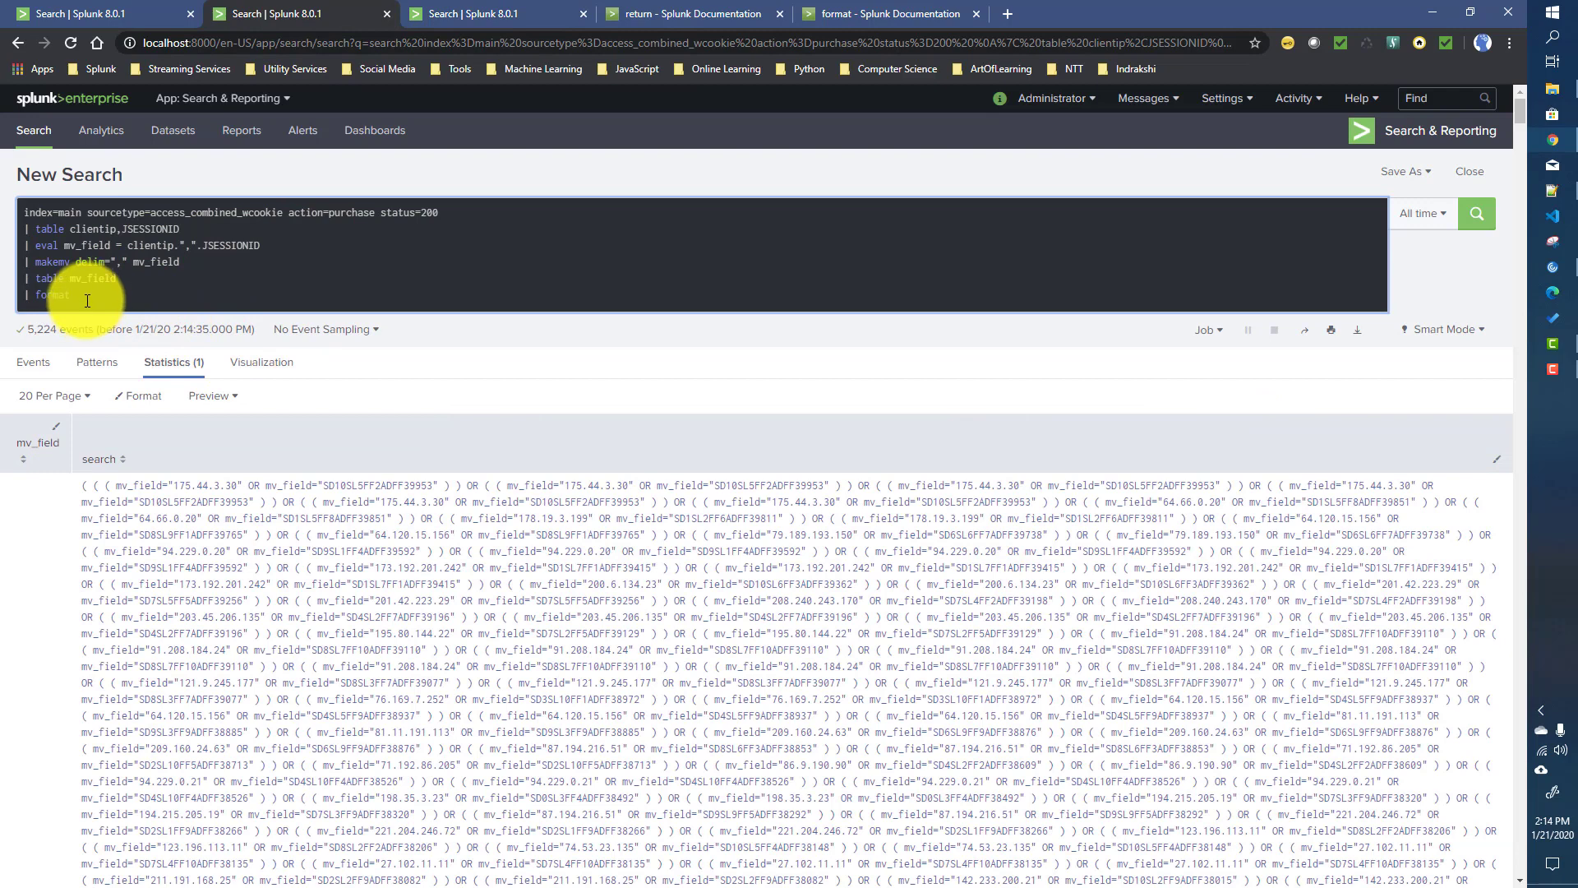
triple_click(257, 493)
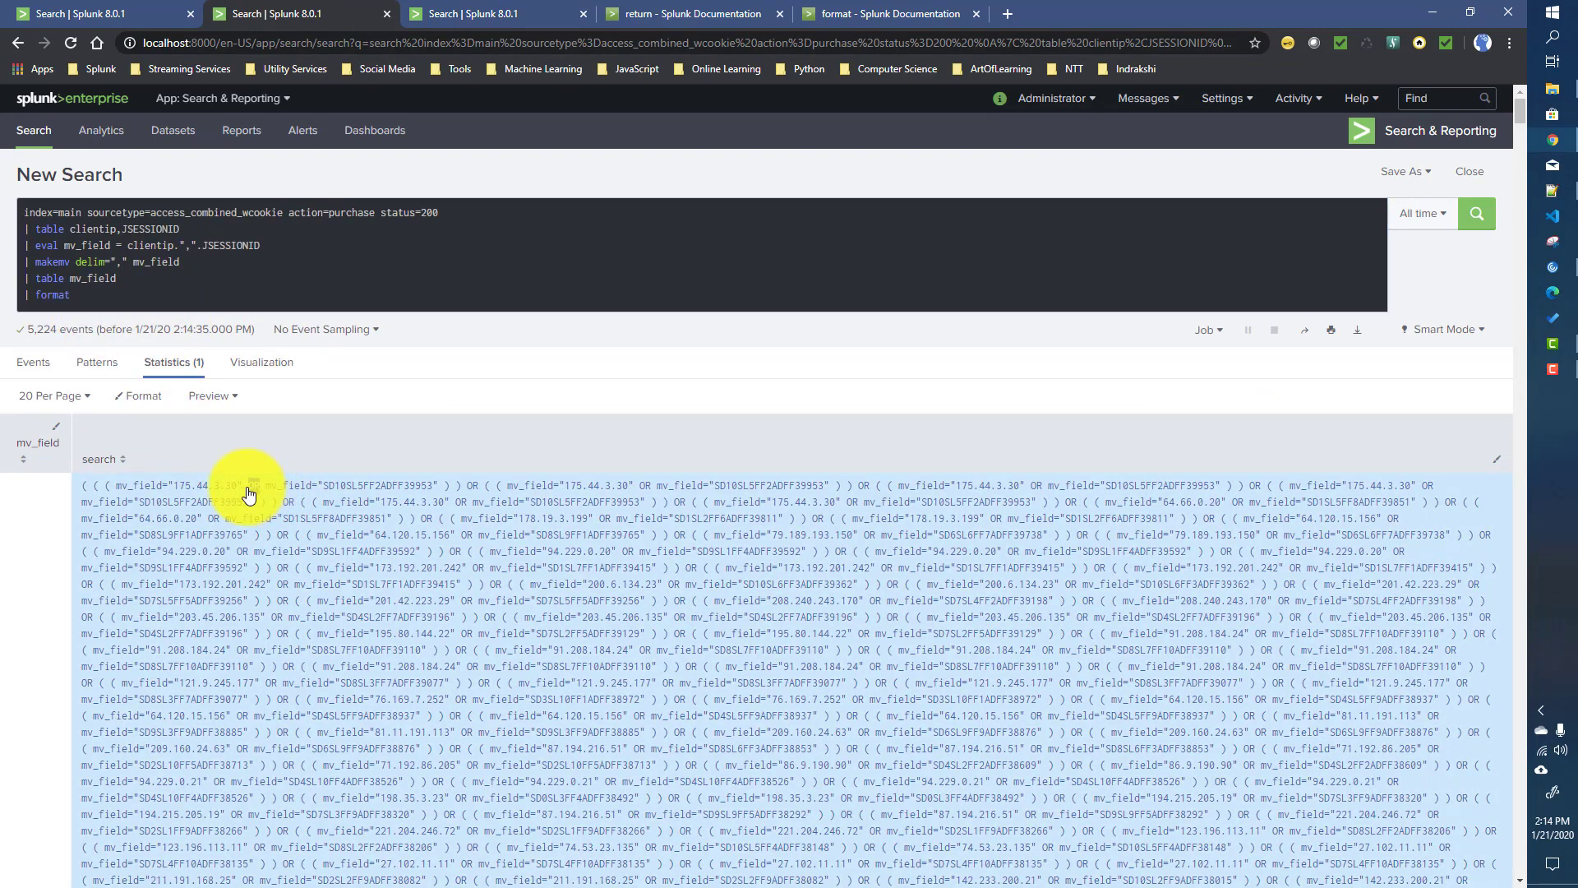
Look up the multivalue separator argument, mvsep, in the syntax on the format documentation page
click(106, 300)
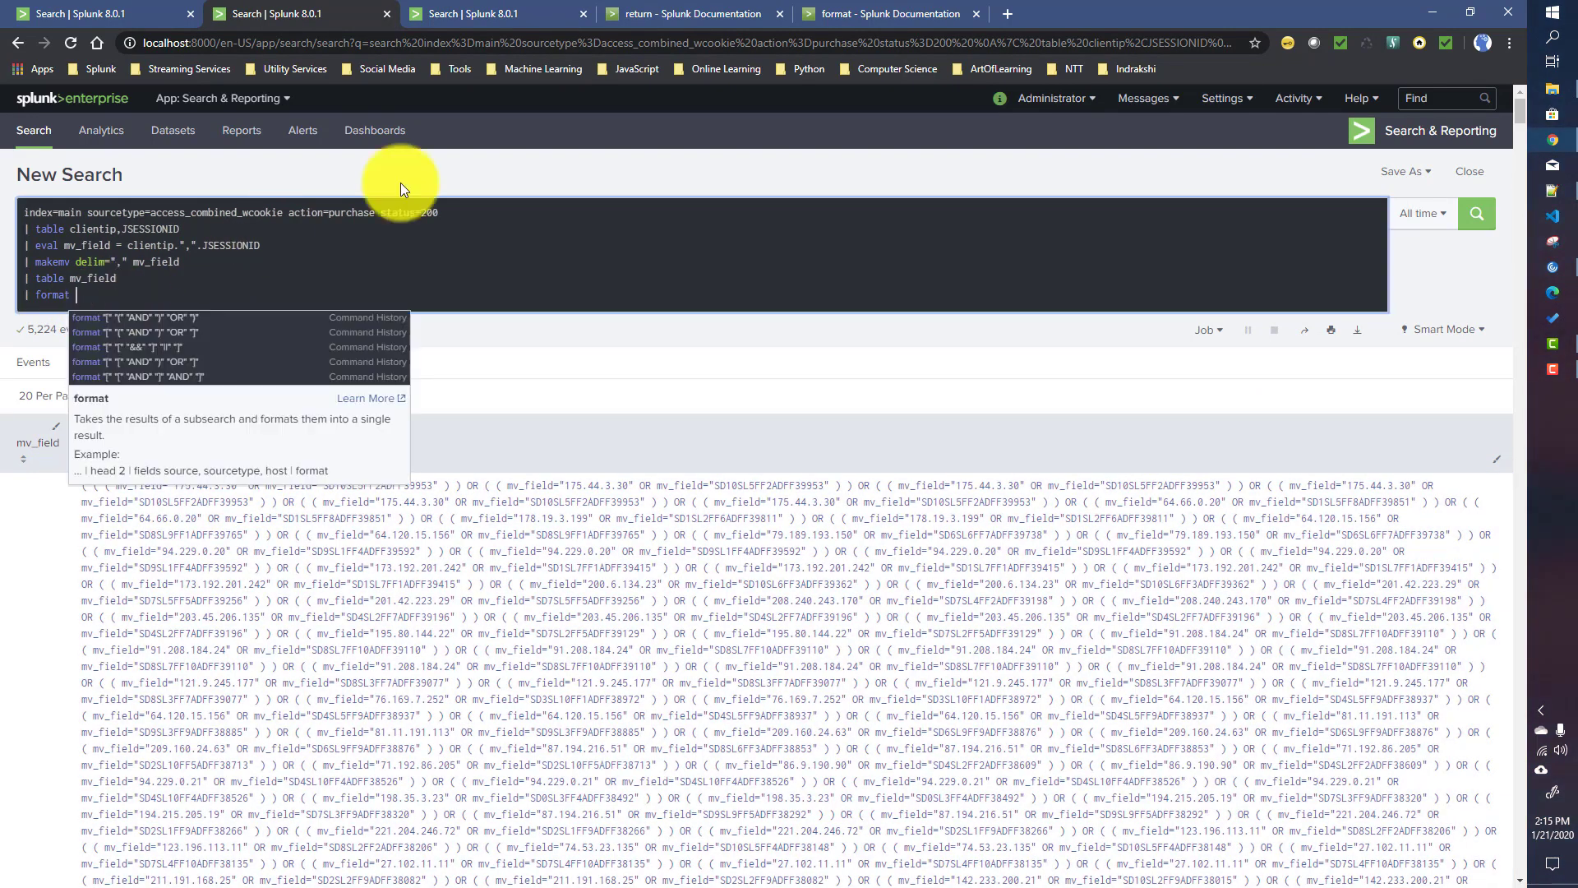
click(850, 15)
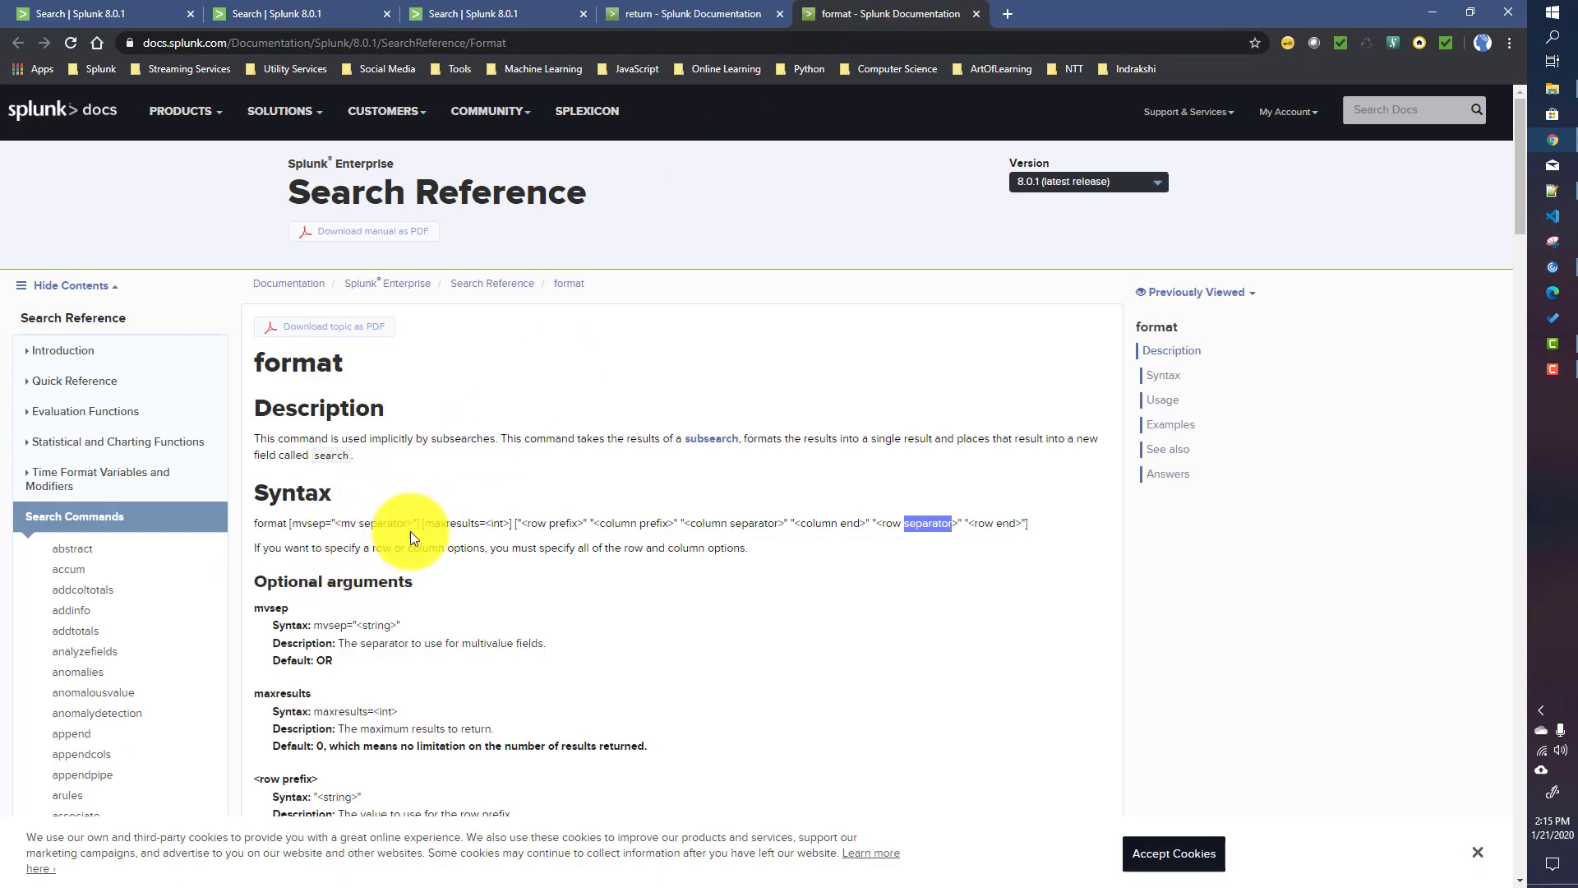
double_click(308, 522)
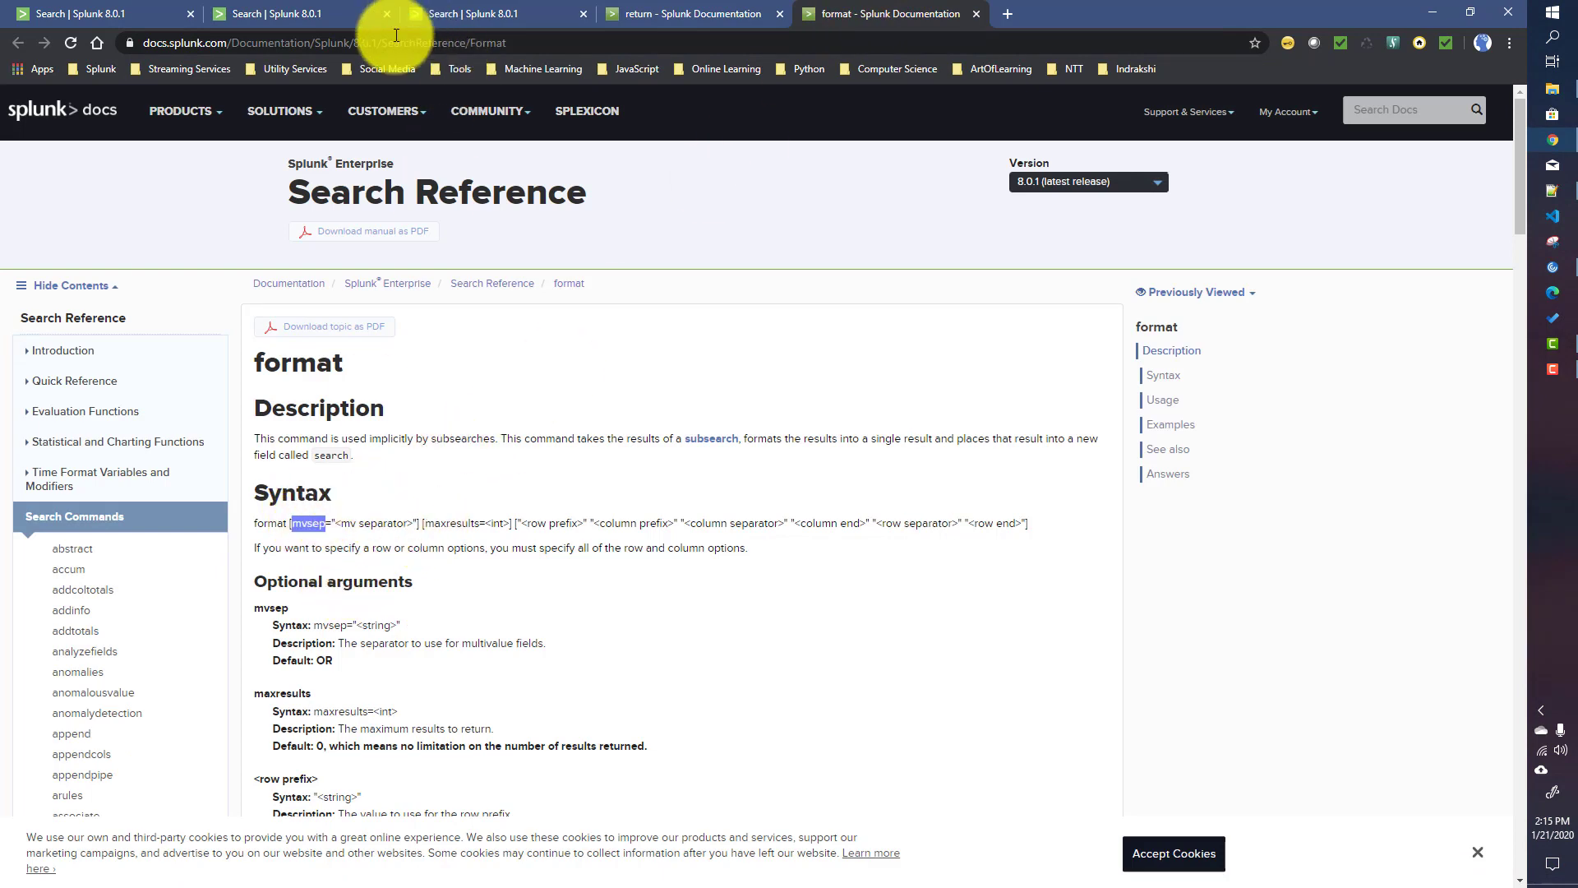
Back in the format search, add the argument mvsep="||" to the format command and run the search
click(82, 15)
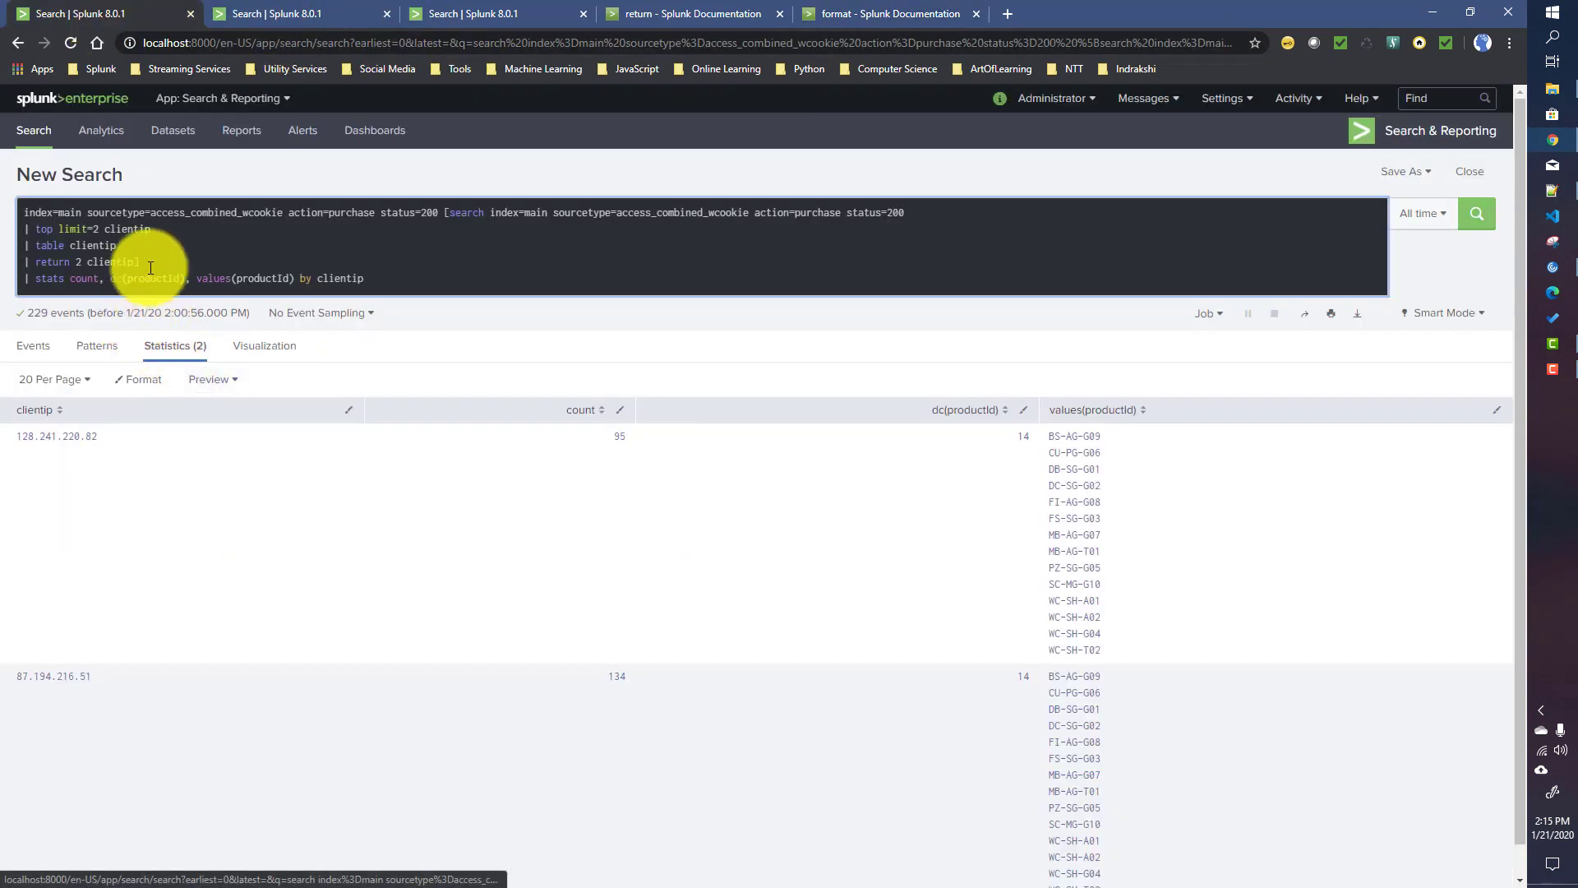
click(279, 23)
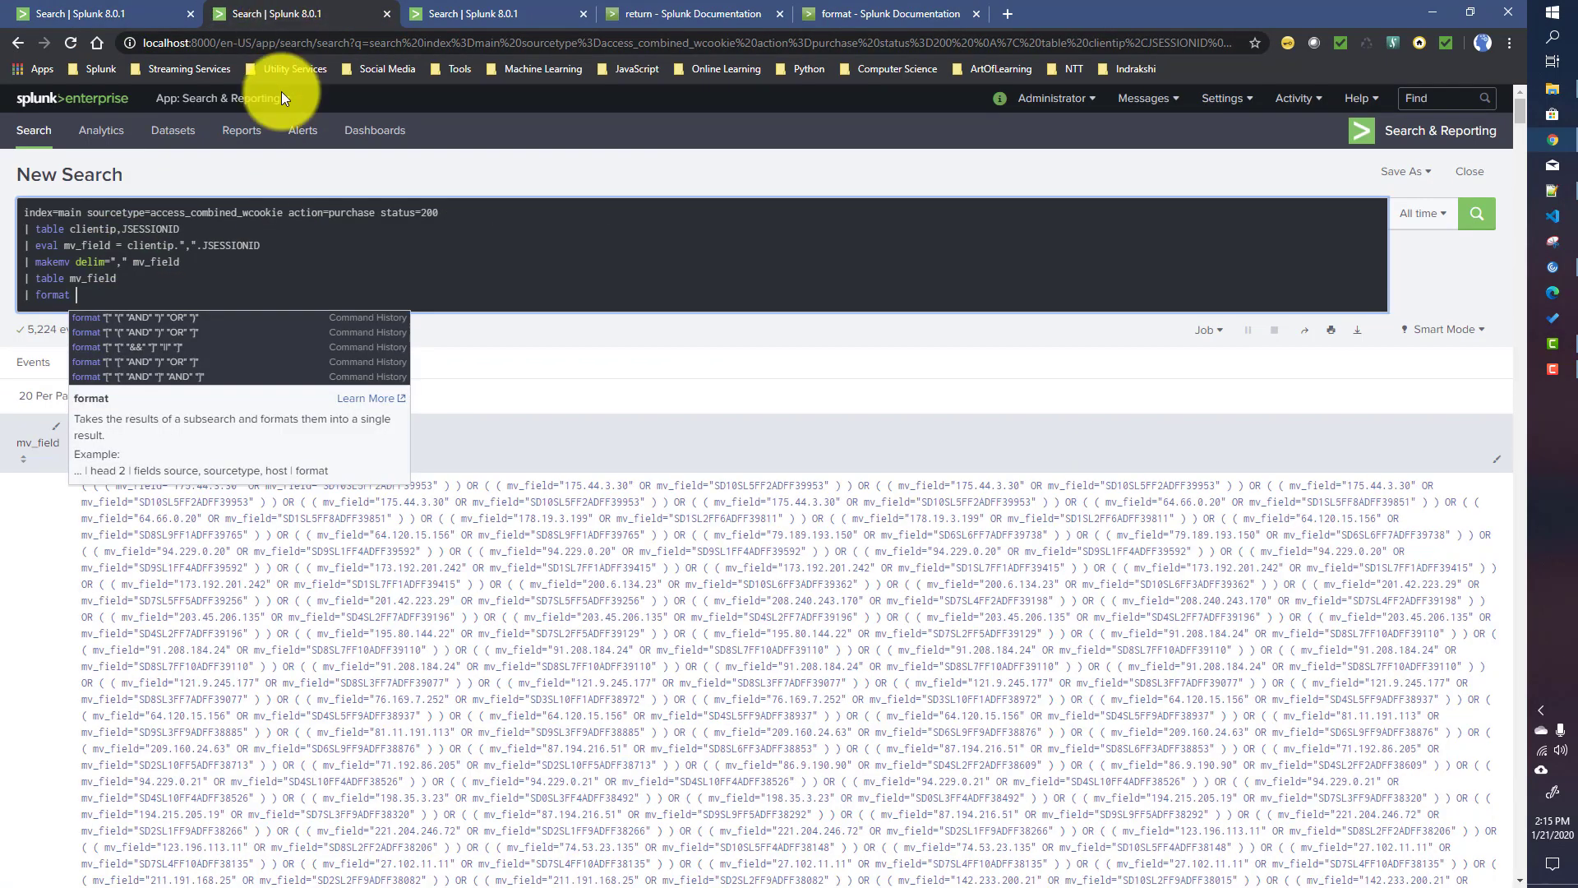
text(mv)
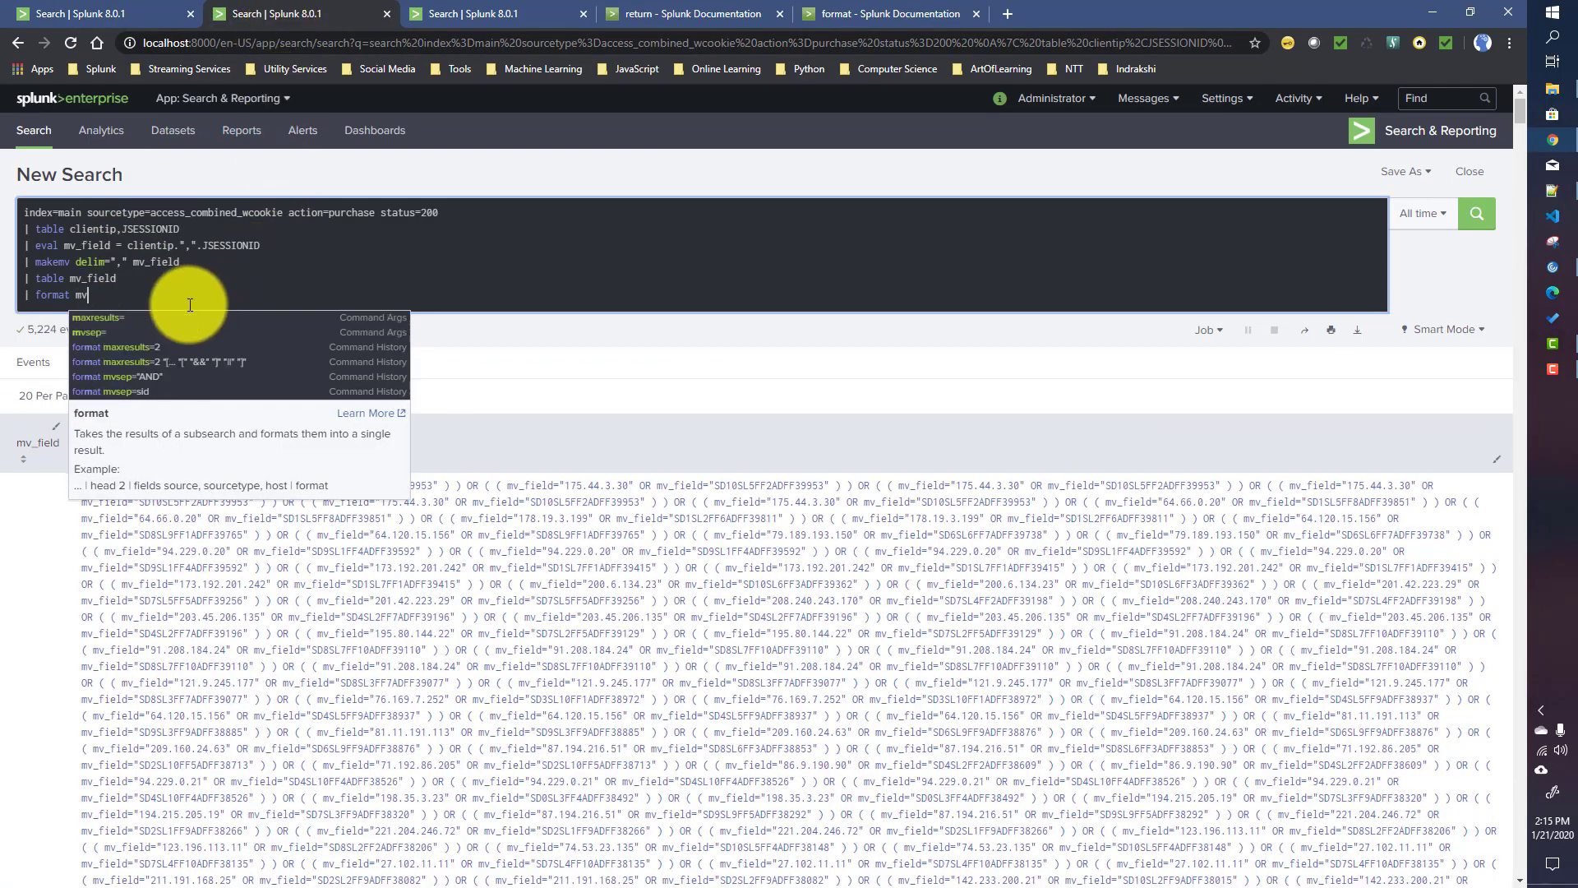
text(sep=)
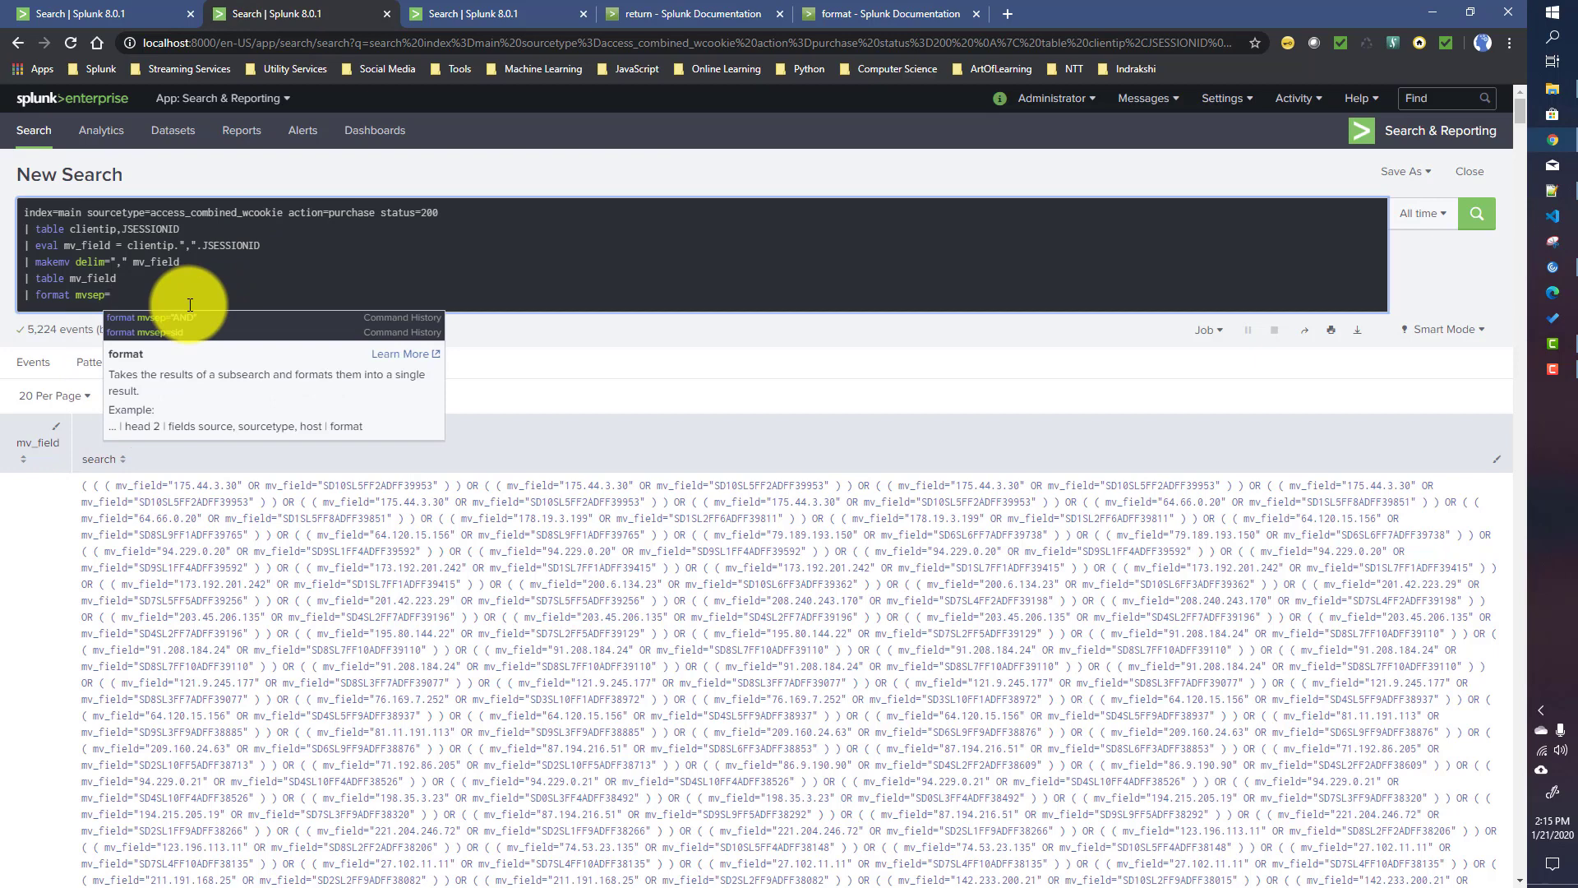
text("")
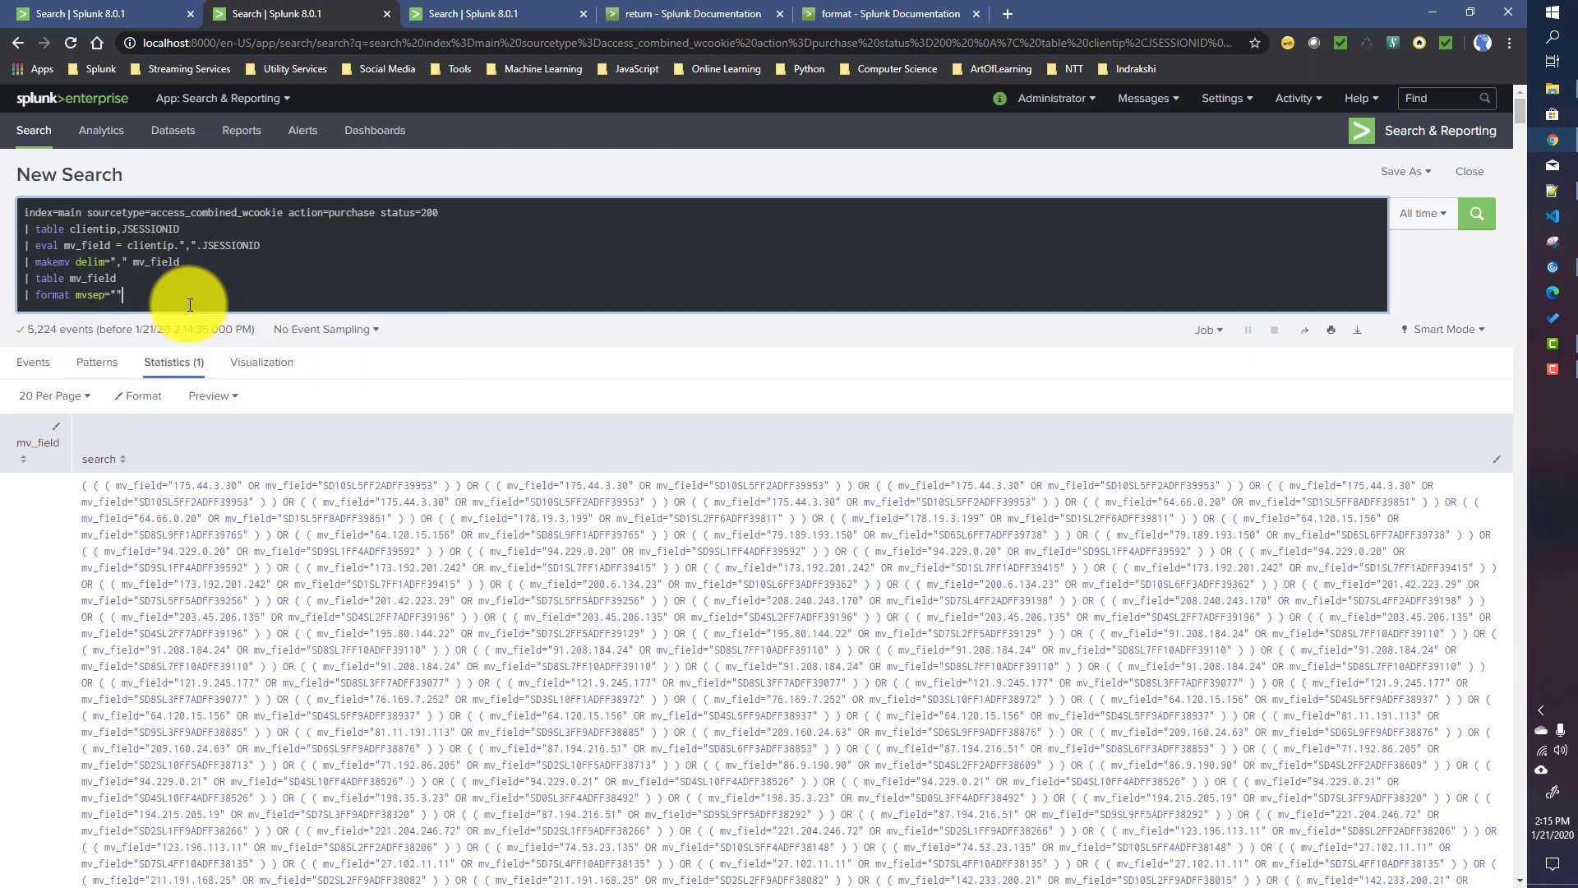
text(||)
key(Return)
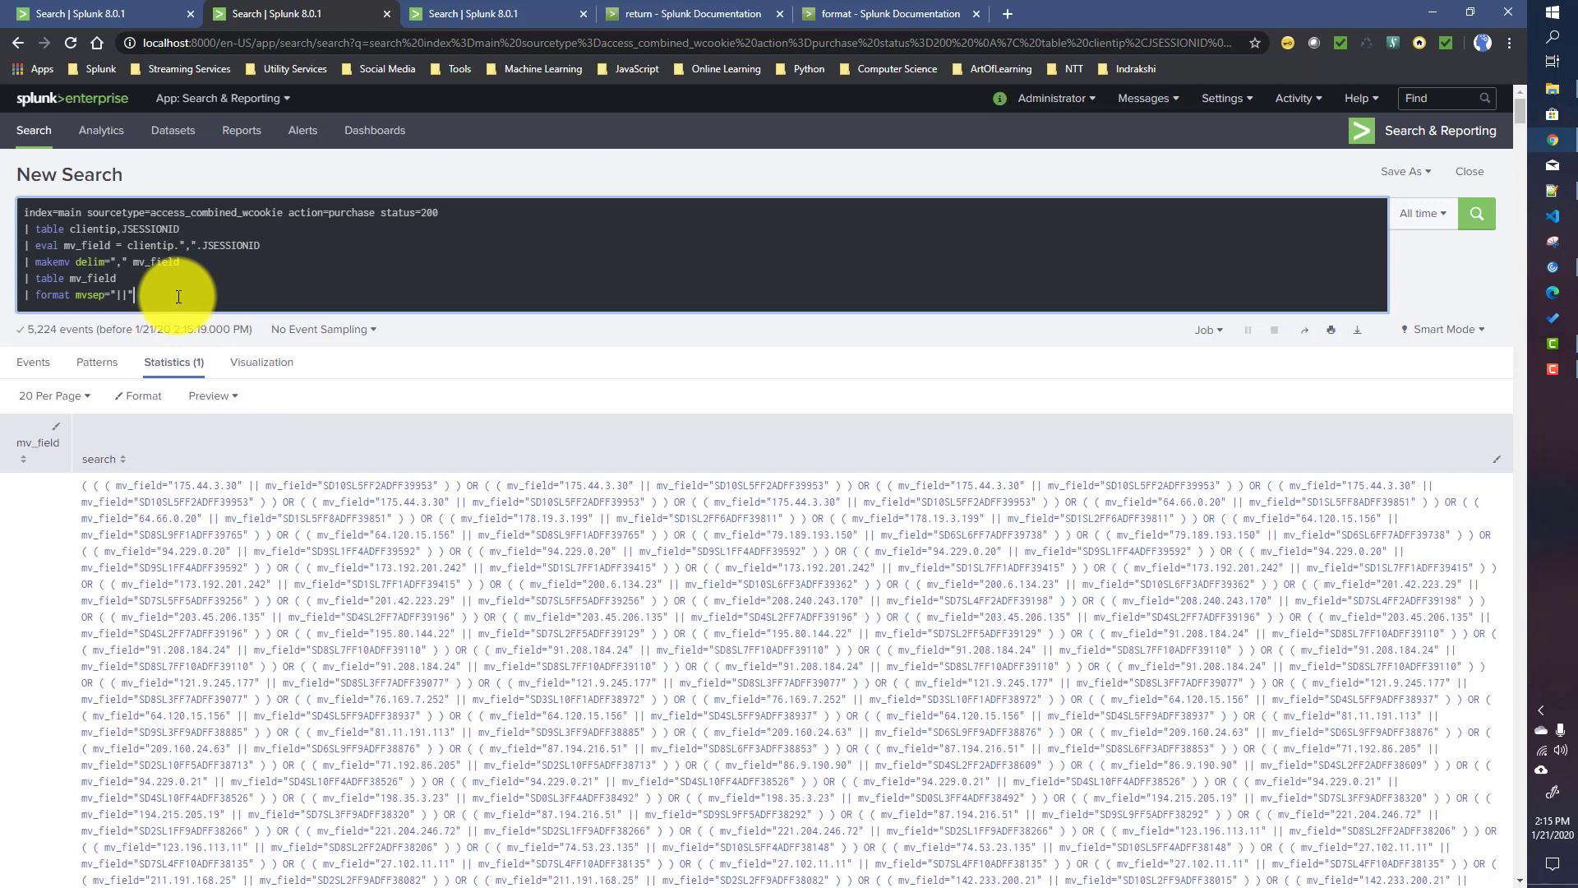
Review the format command against its search result column, highlighting the first several lines of the generated string
click(35, 294)
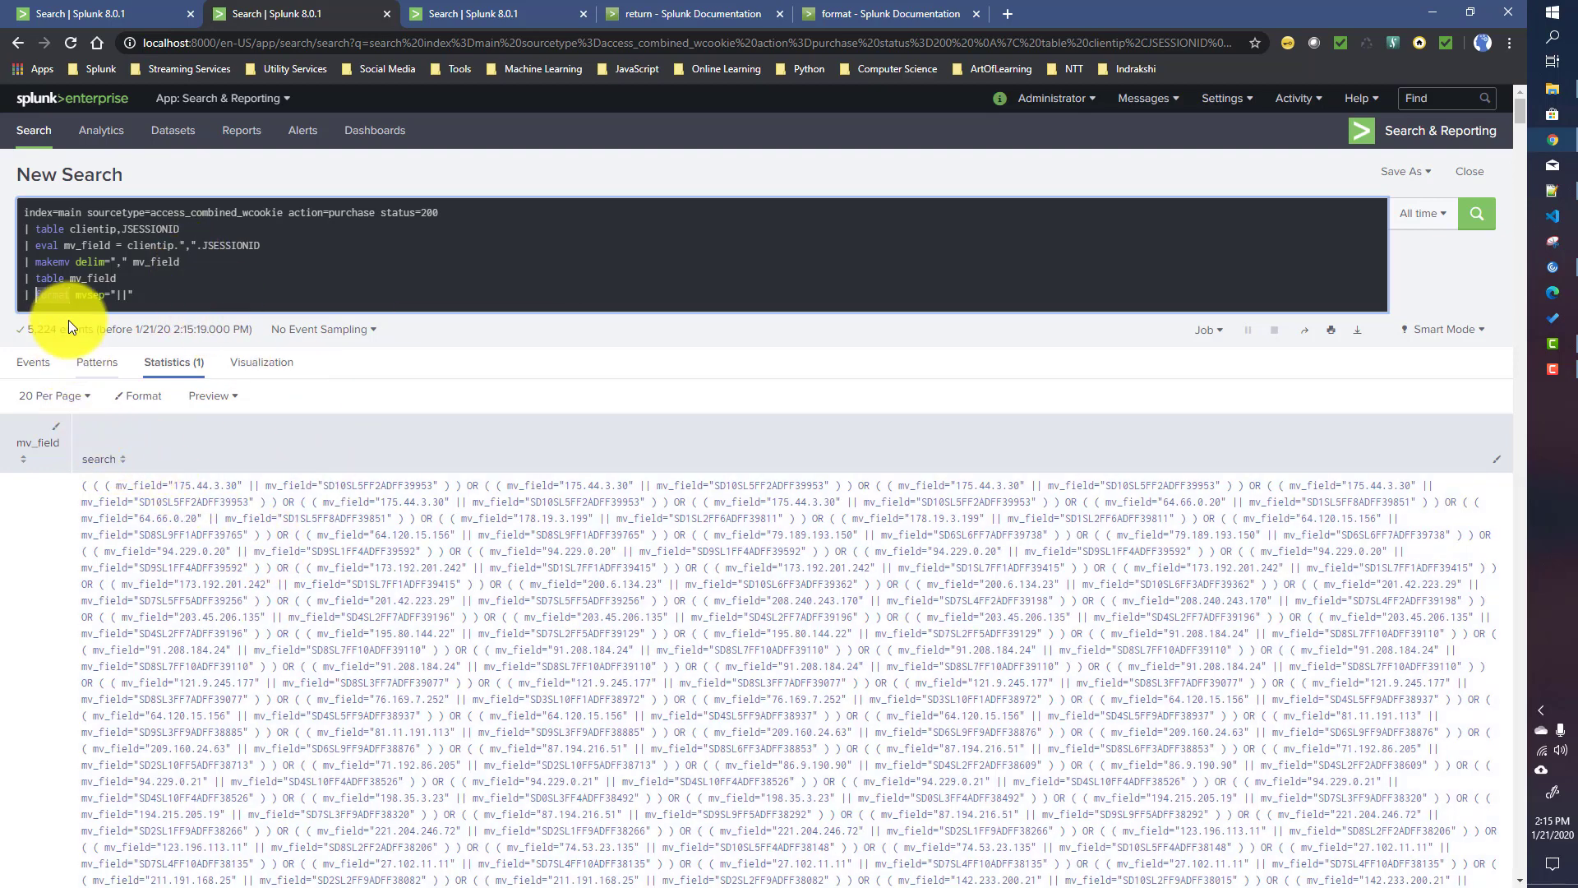
click(54, 303)
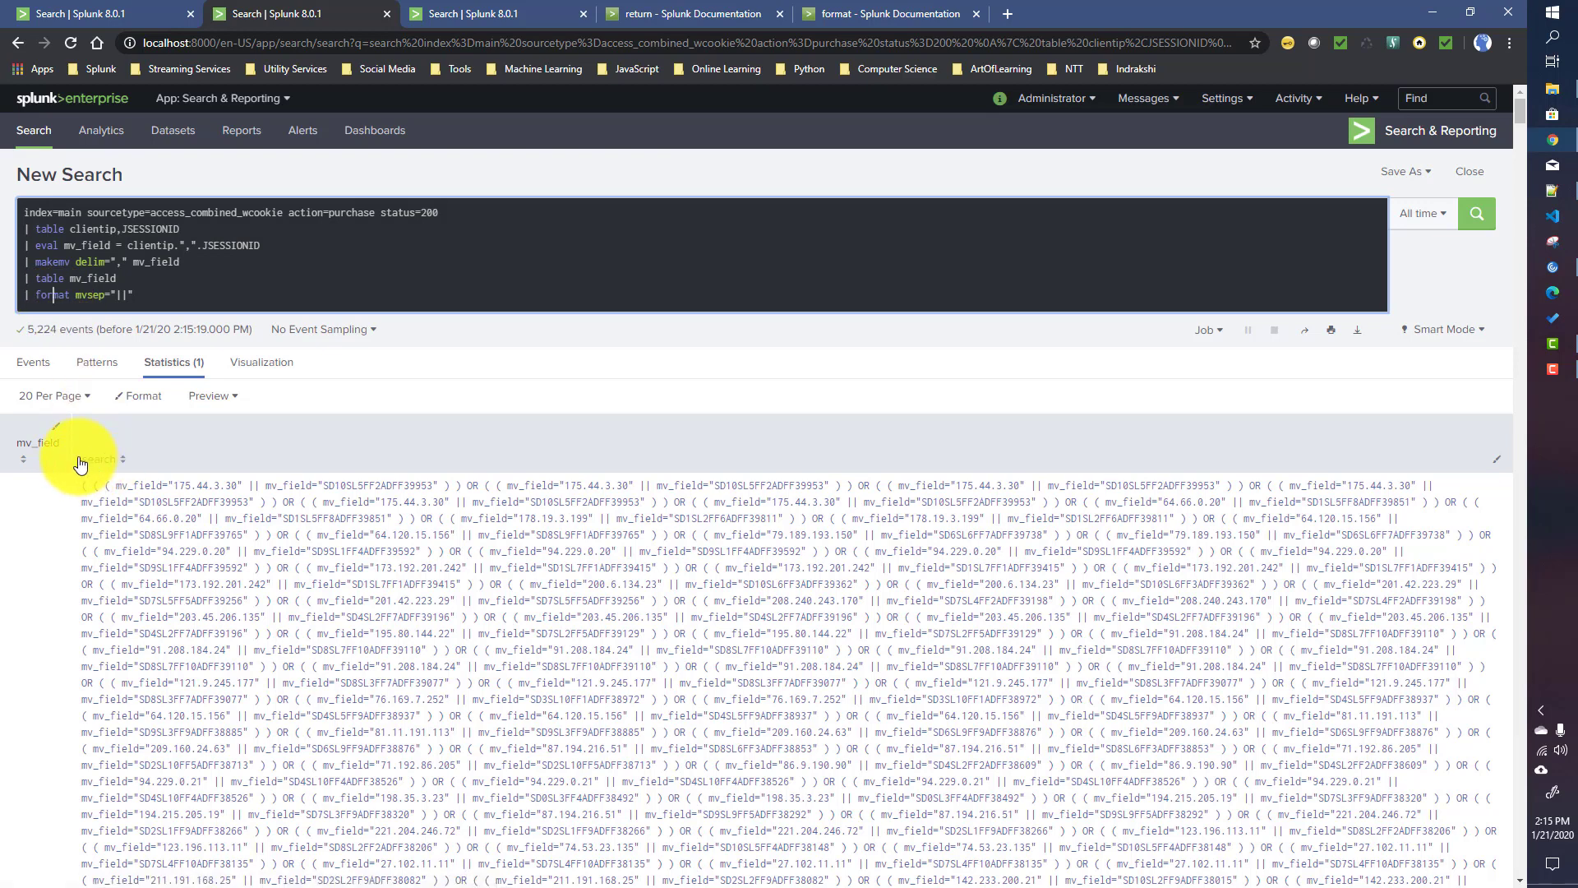
drag(80, 460, 211, 483)
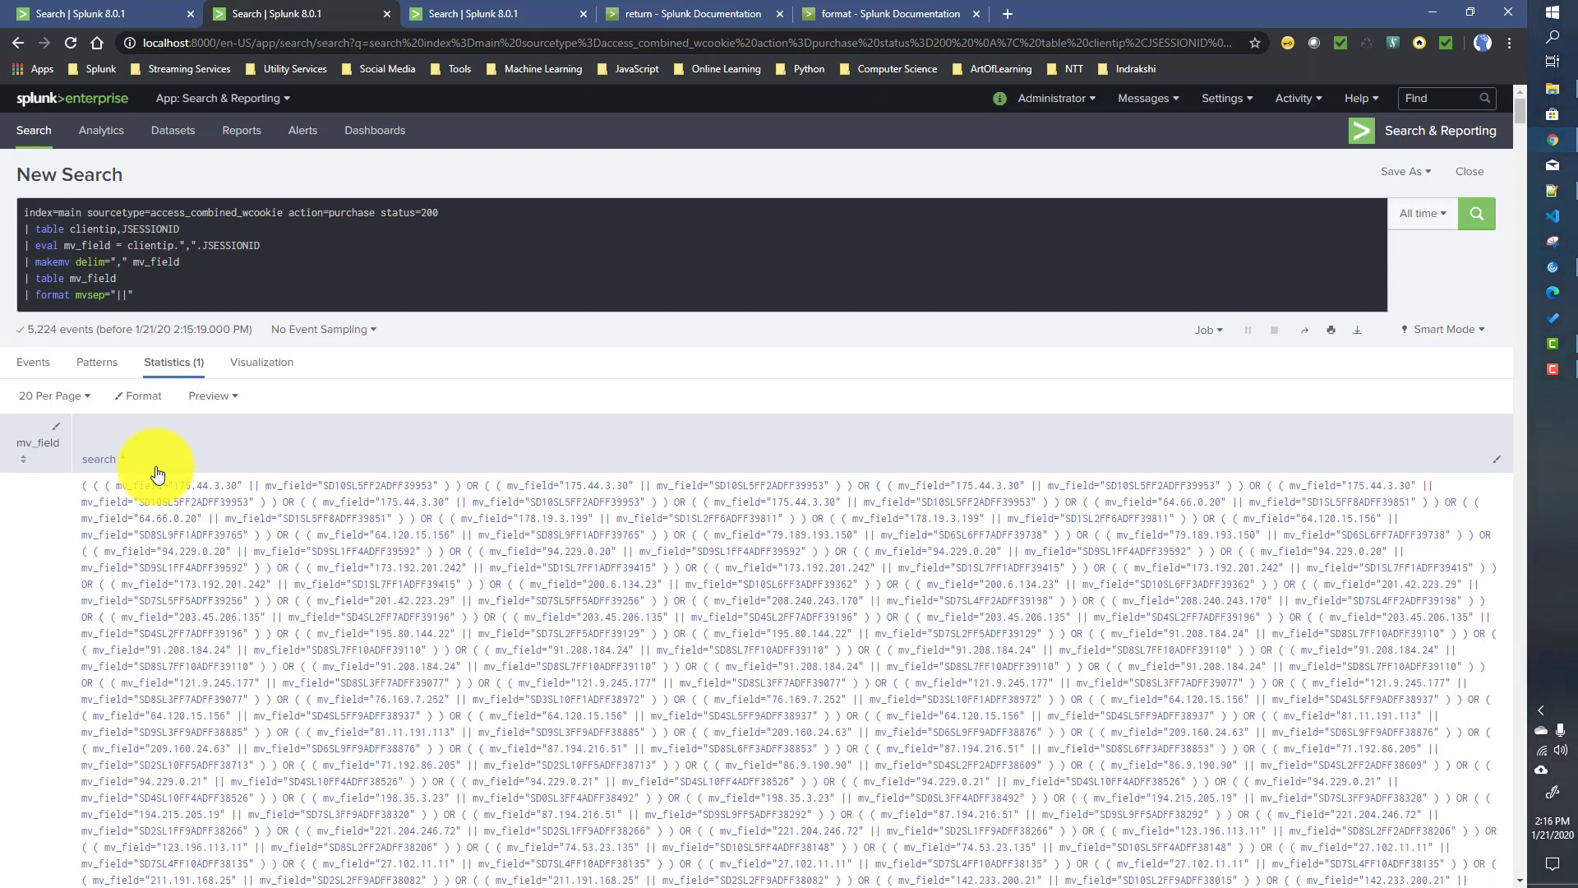
click(115, 460)
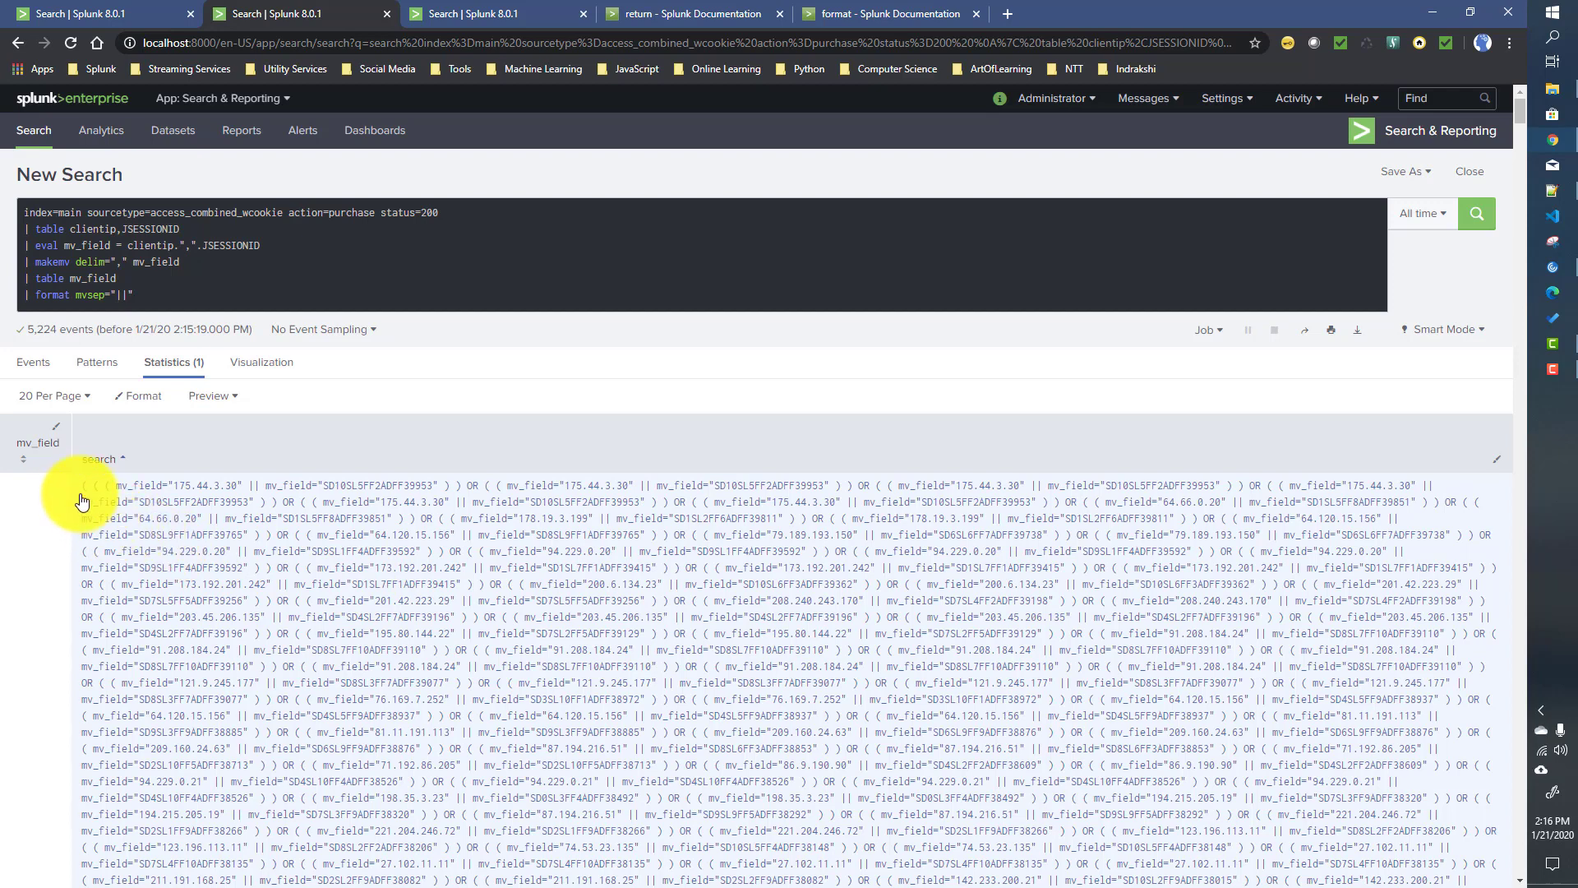
drag(82, 496, 197, 600)
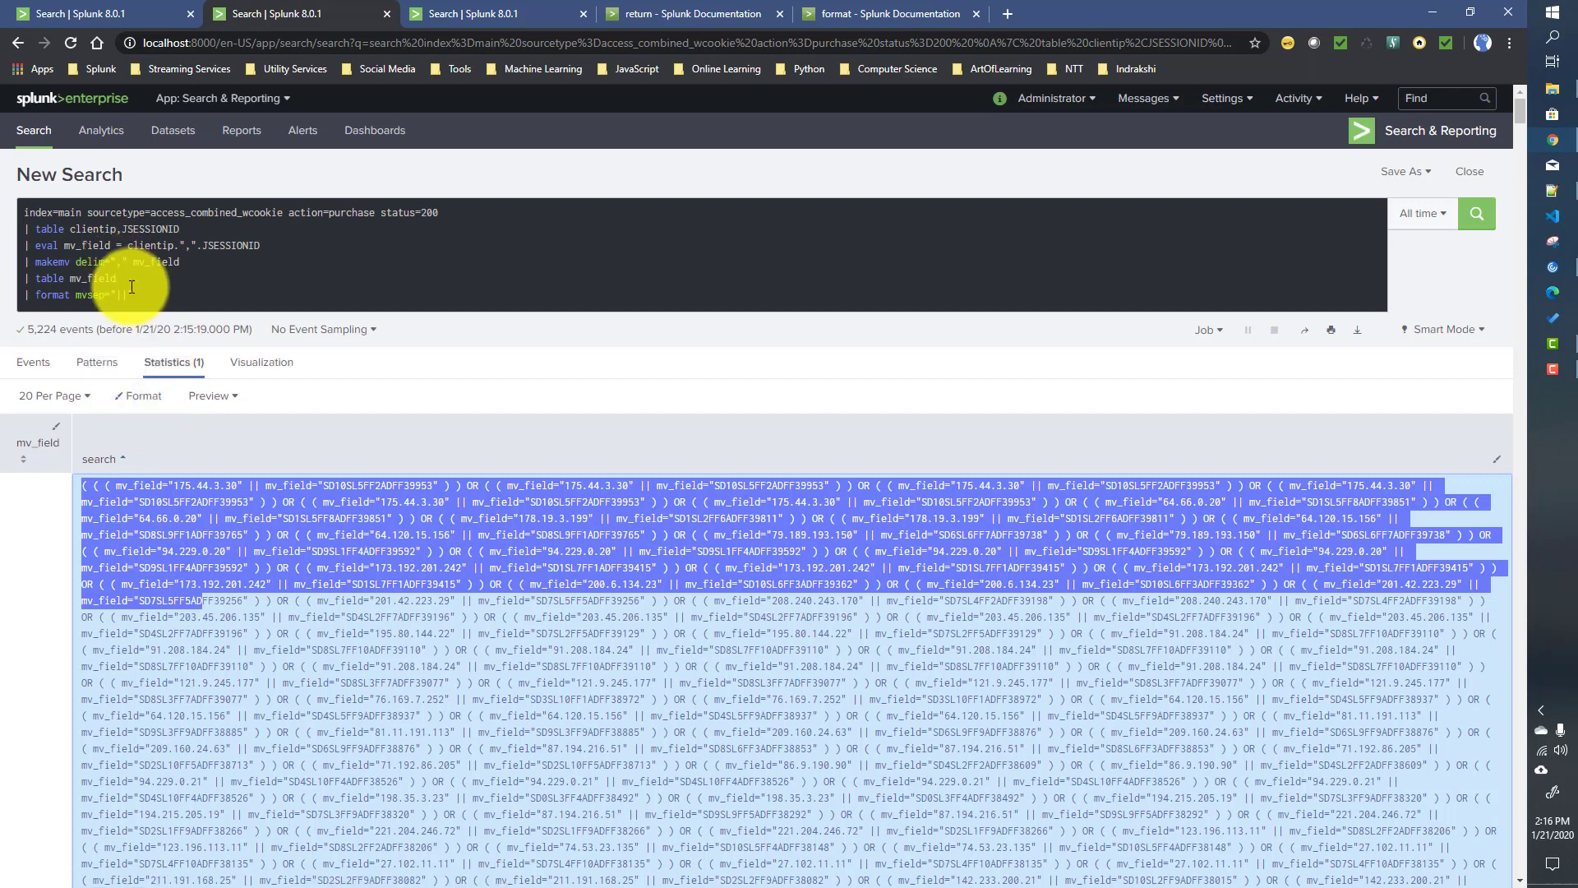
text(")
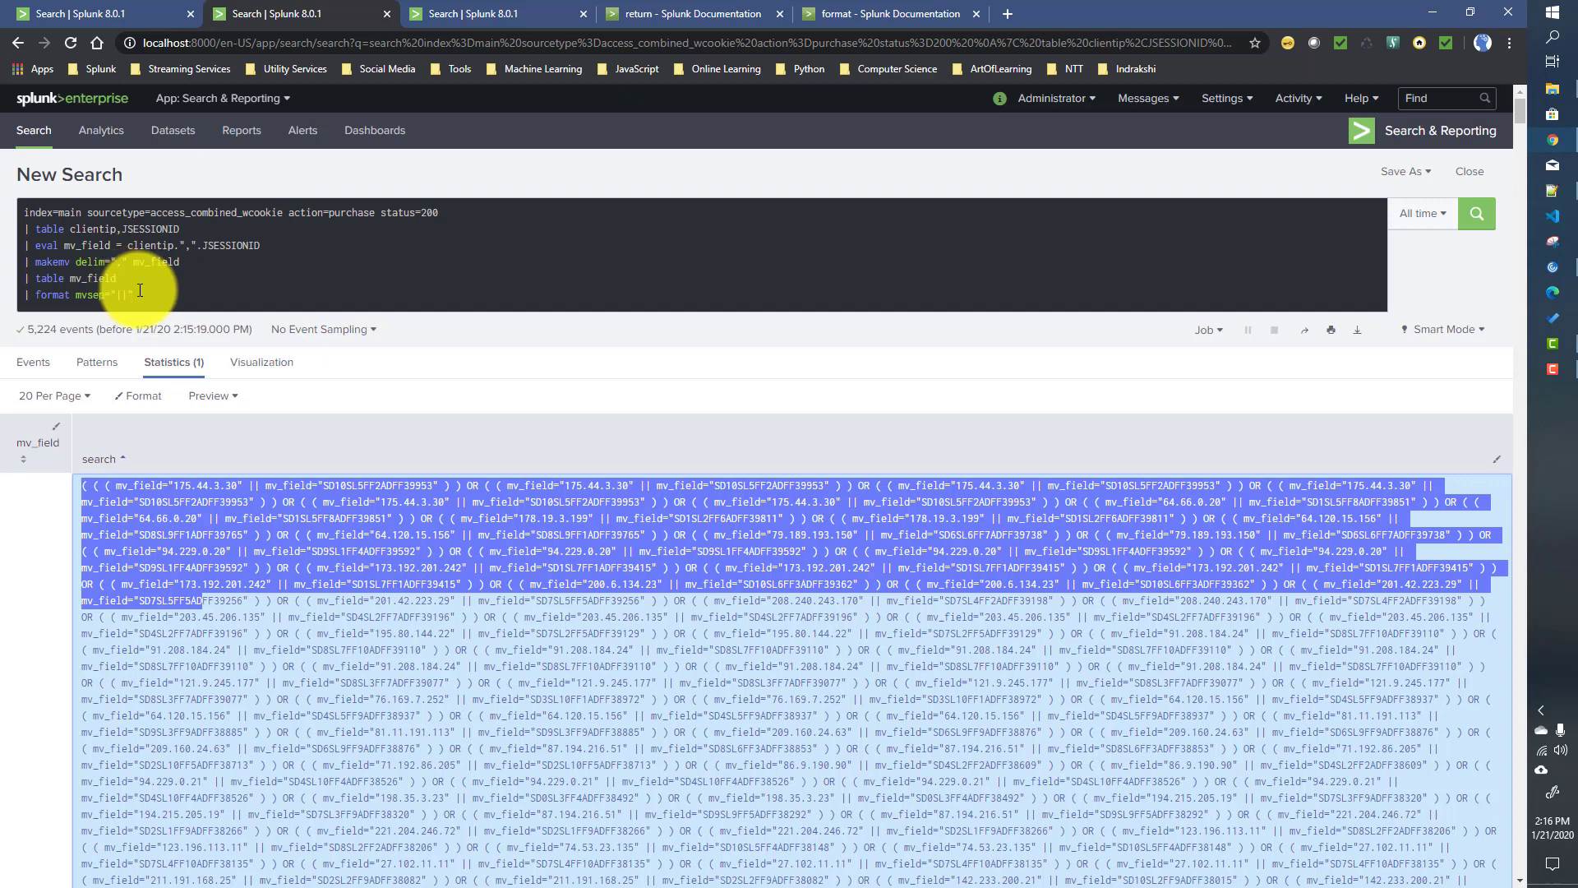